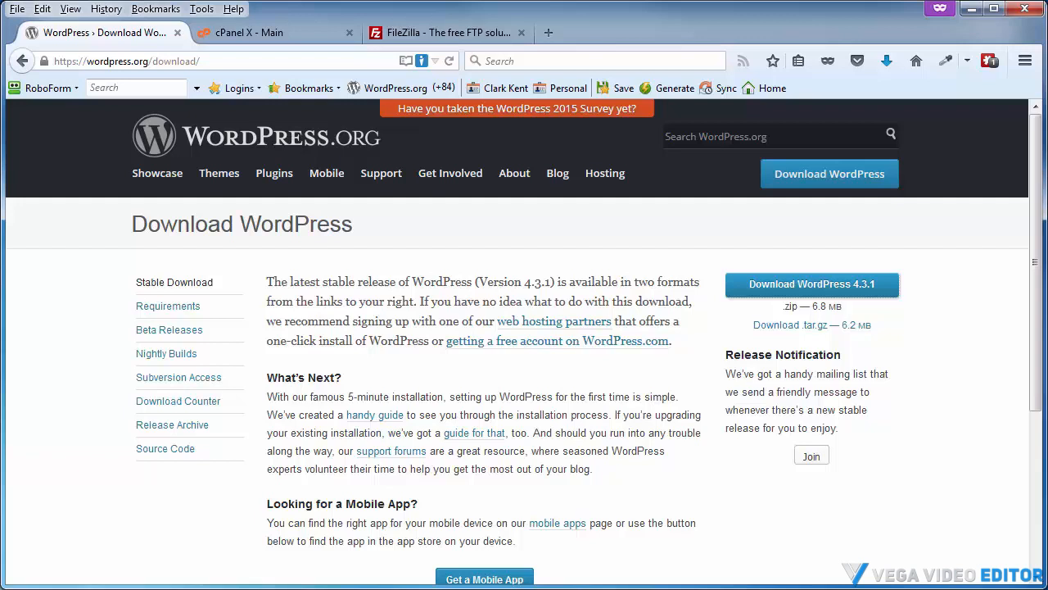
Download the WordPress 4.3.1 zip file and save it to the Working folder
click(440, 31)
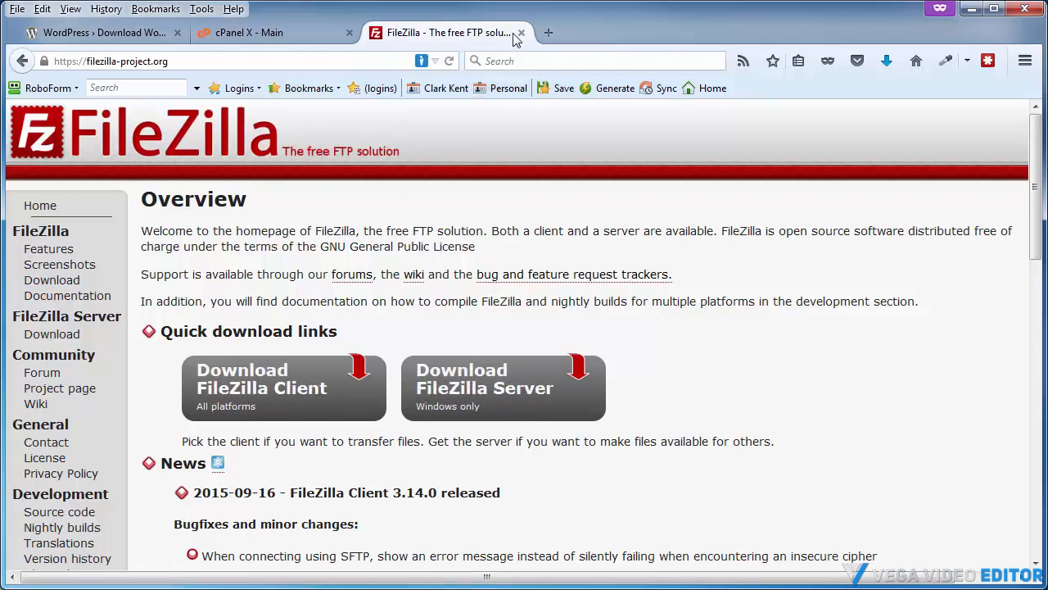
click(91, 32)
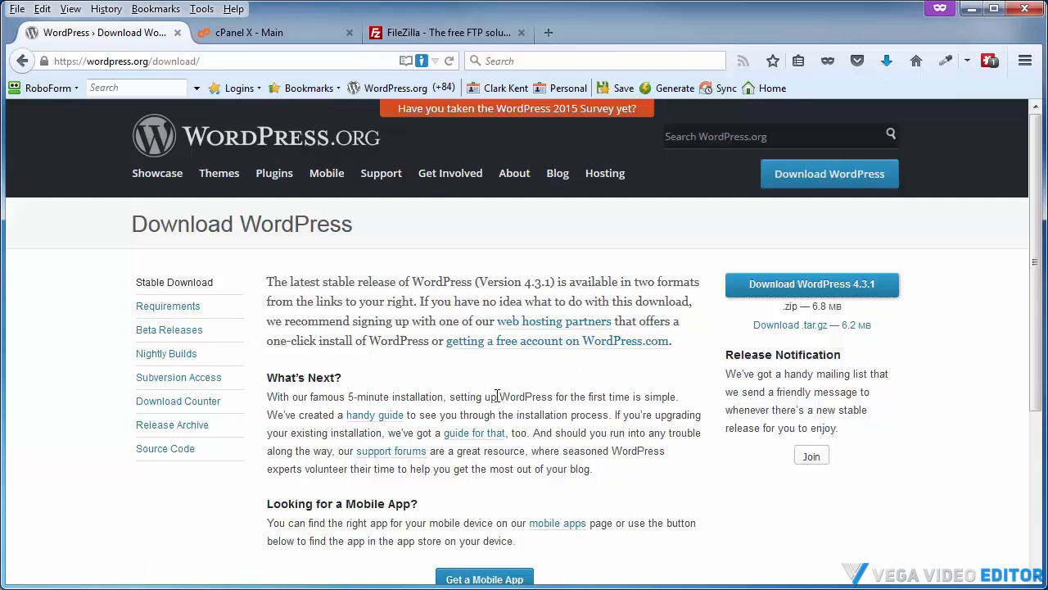
click(763, 290)
click(801, 497)
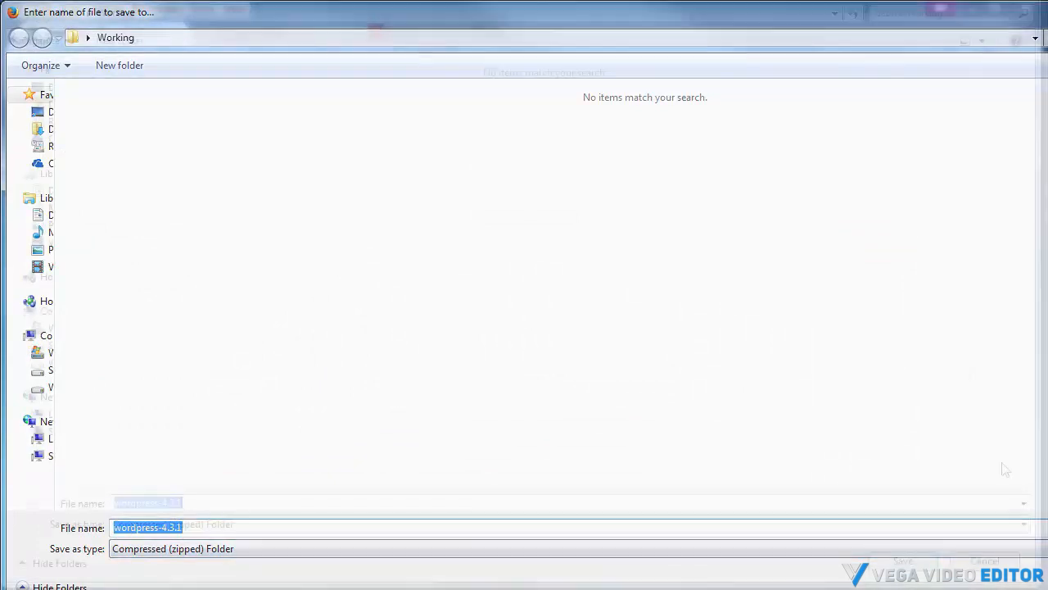
click(901, 562)
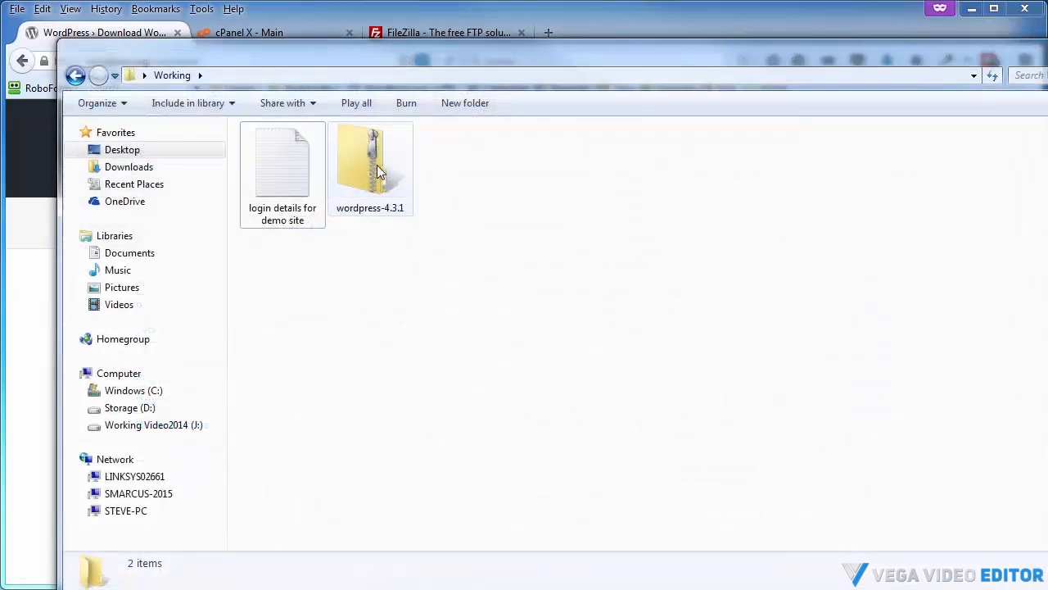
Extract the wordpress-4.3.1 archive into the Working folder with 7-Zip's Extract Here
right_click(379, 172)
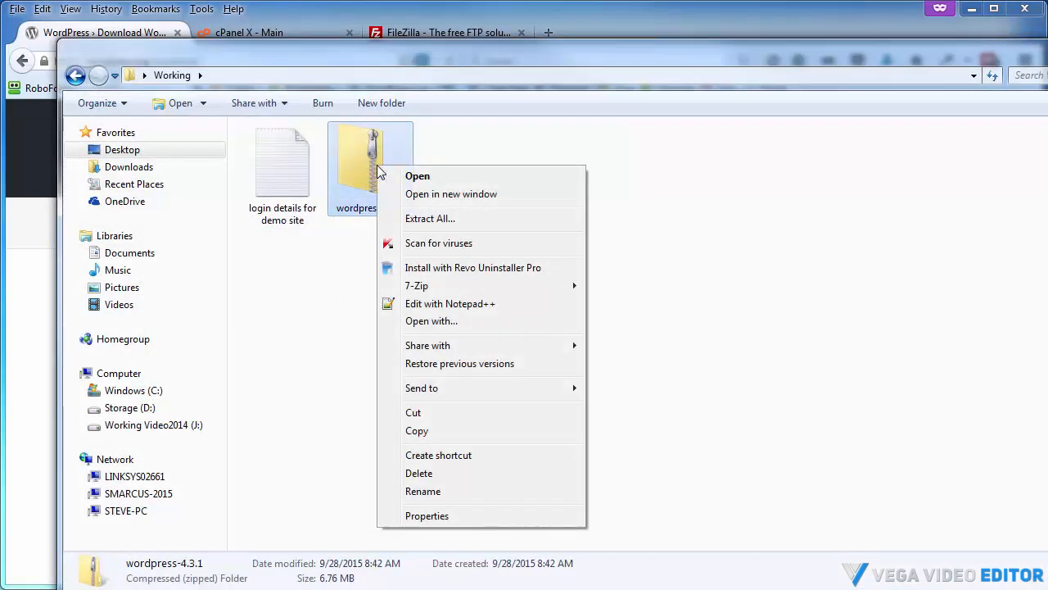
mouse_move(417, 284)
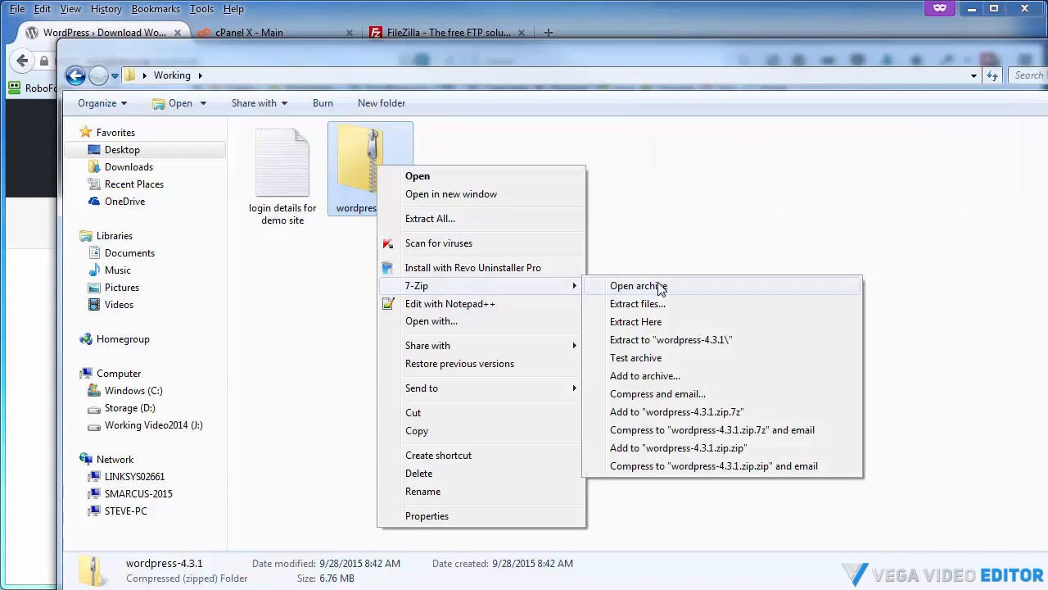
click(642, 321)
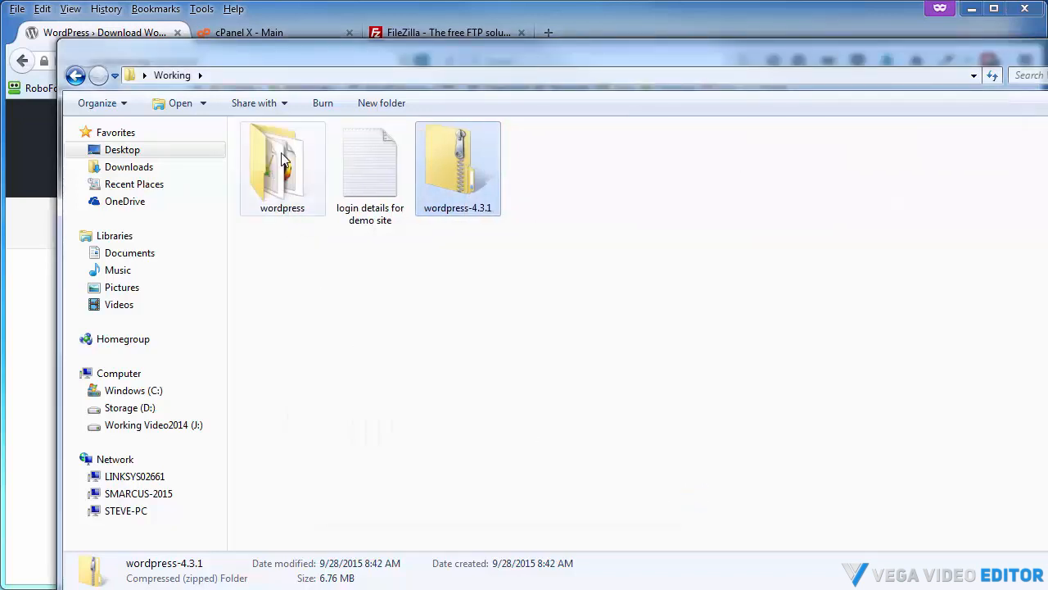
Scan the extracted wordpress folder for viruses and close the scan report
right_click(281, 156)
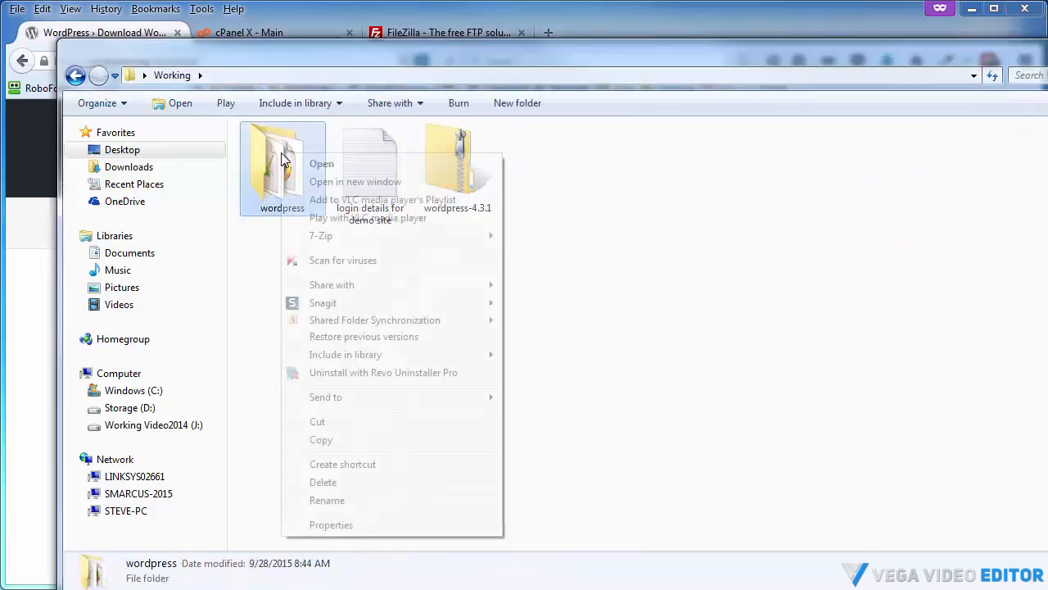
click(321, 262)
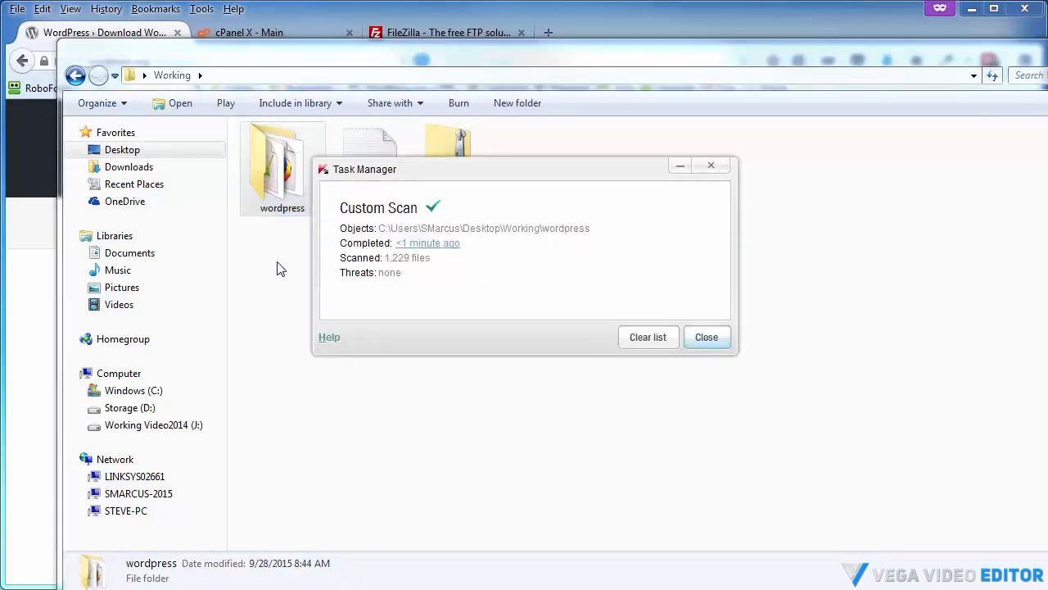
click(706, 315)
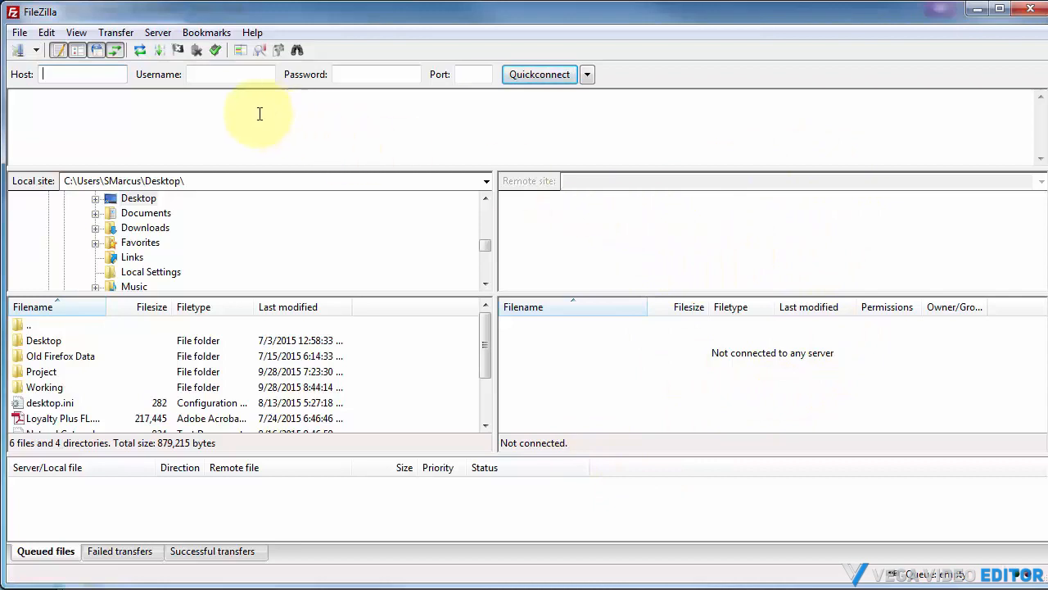
Open Site Manager, set the Demo-abdf5 site to SFTP with Normal logon on port 22, and connect
click(19, 36)
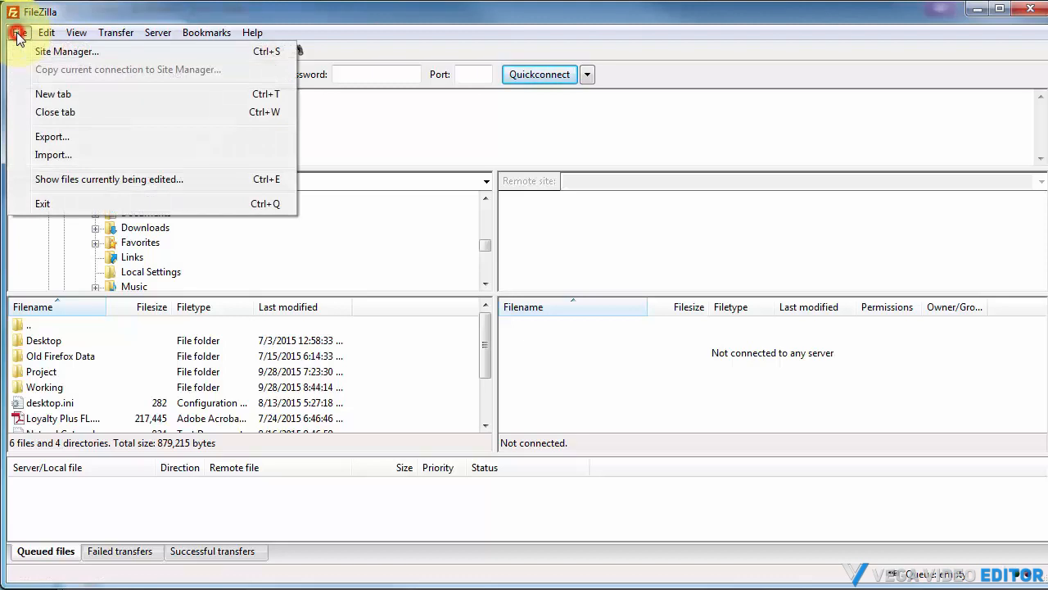
click(63, 53)
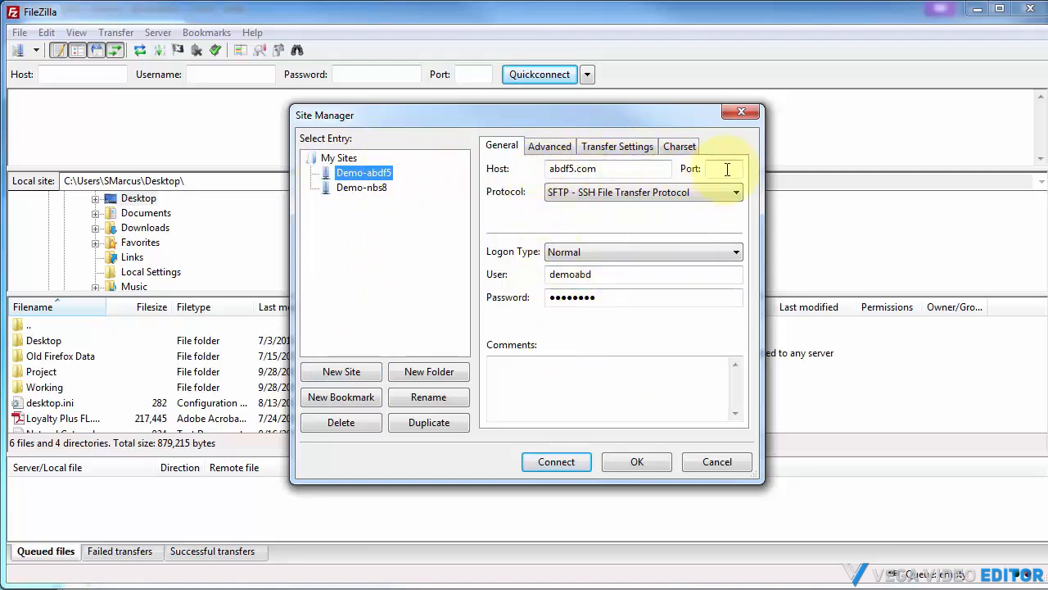
click(567, 194)
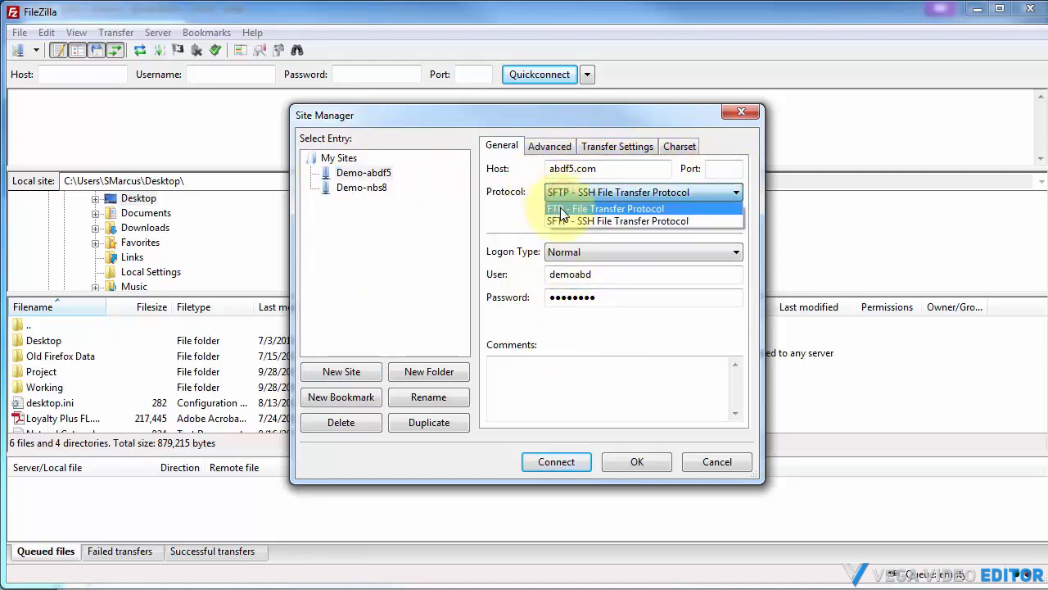
click(560, 222)
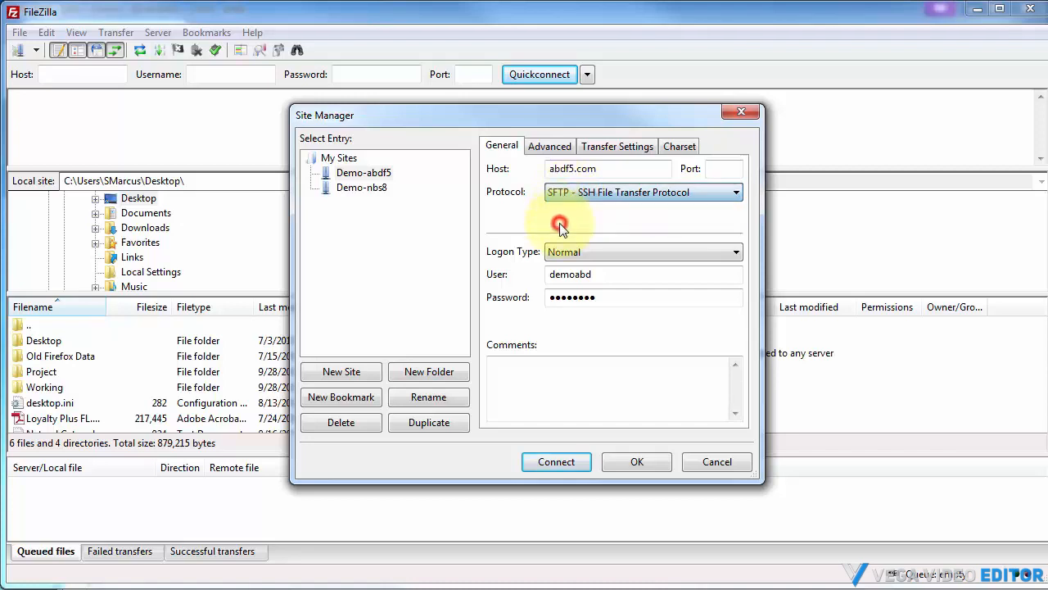
click(562, 253)
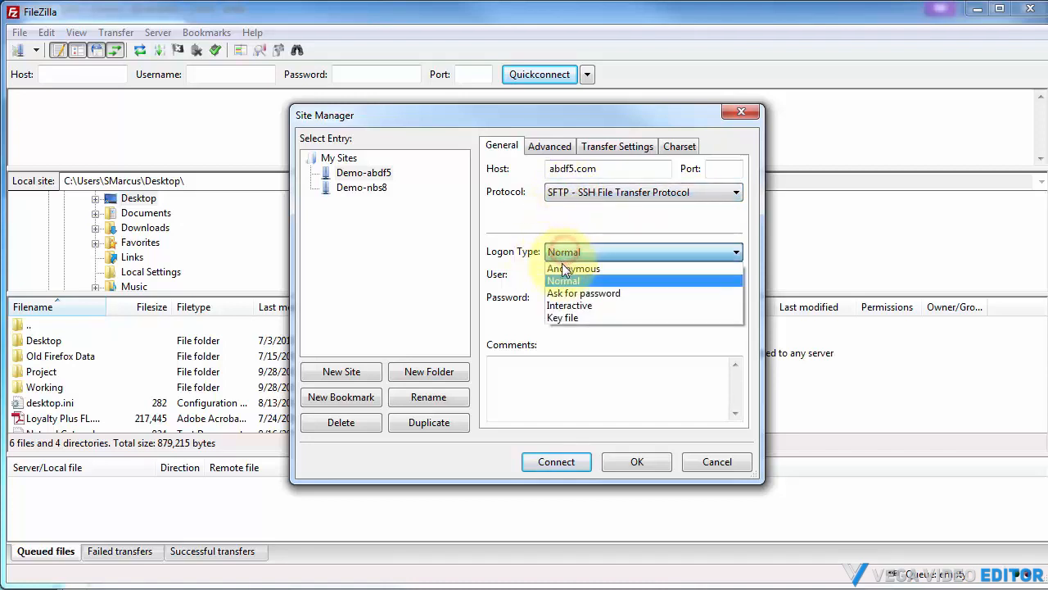
click(557, 280)
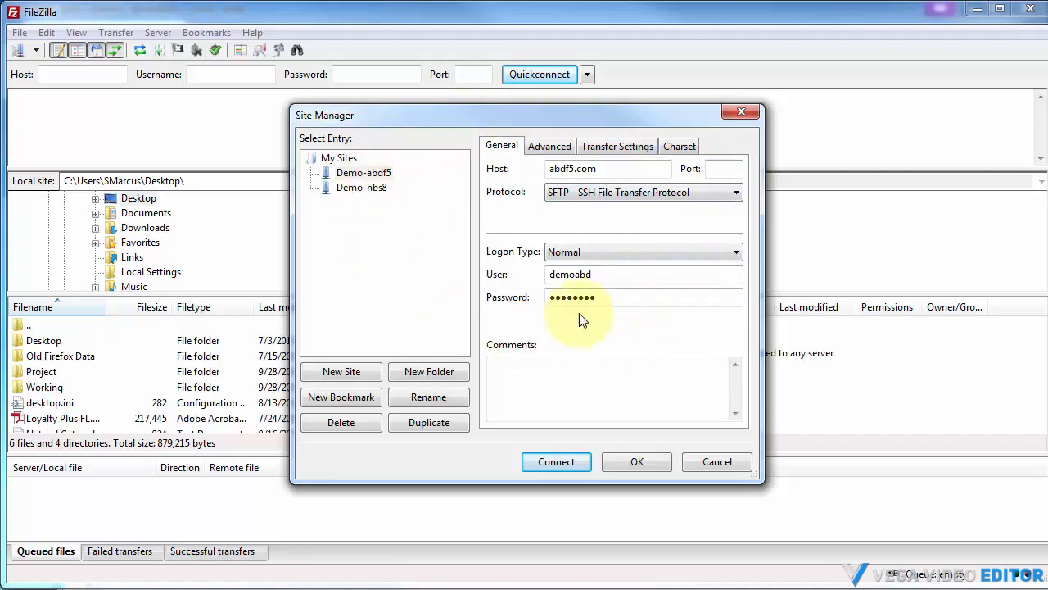
click(728, 167)
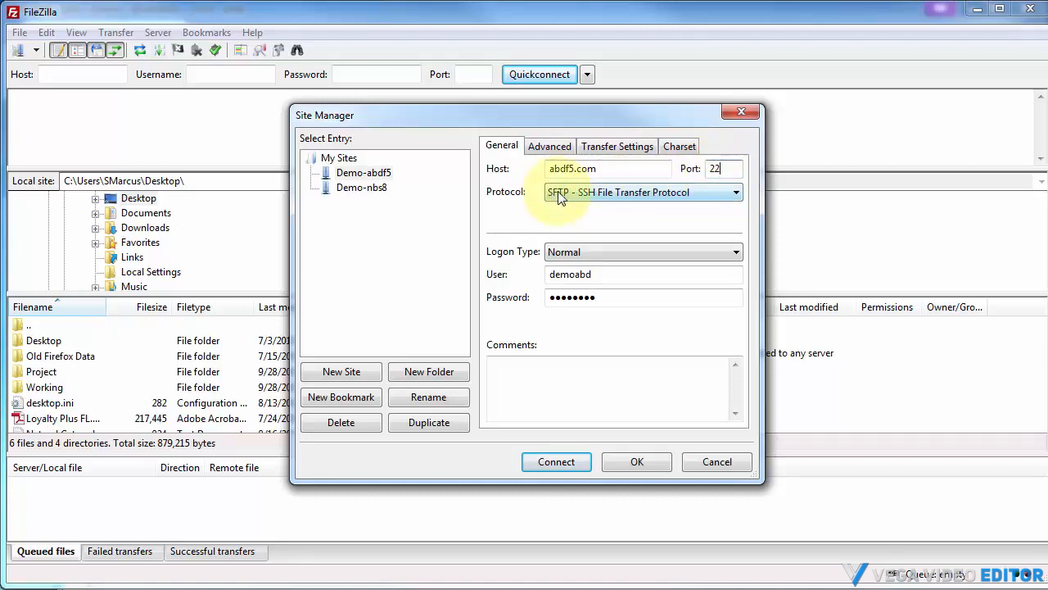
click(554, 463)
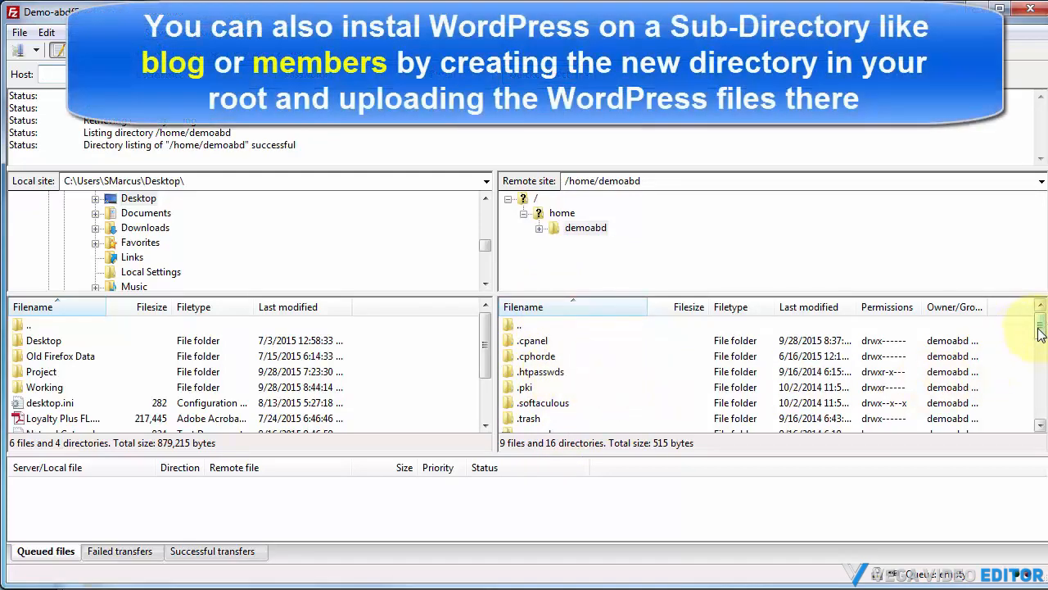
Open the remote public_html folder and the local Working\wordpress folder
drag(1038, 332, 1036, 369)
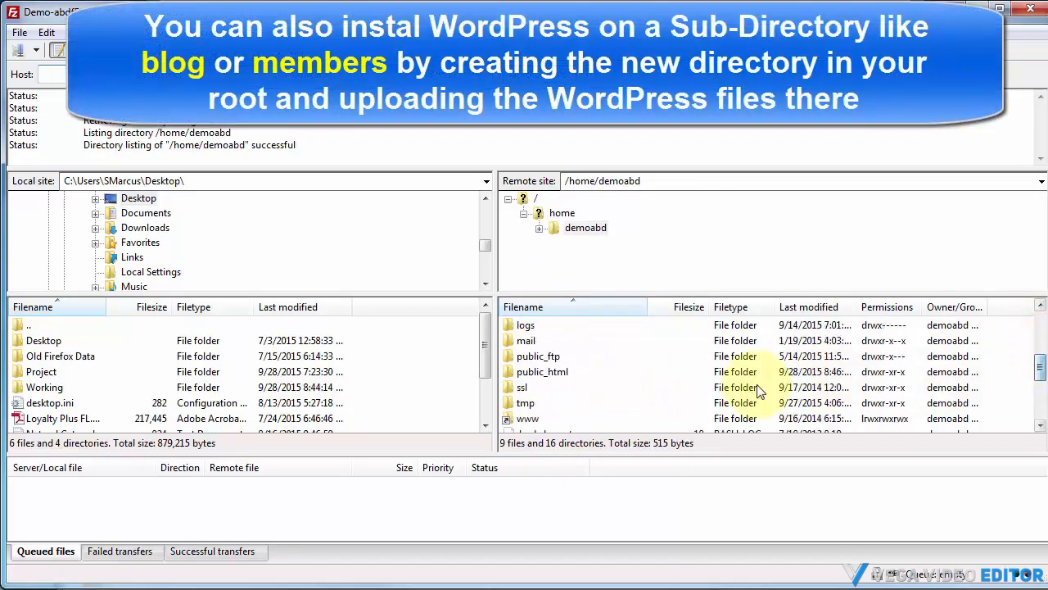
double_click(531, 373)
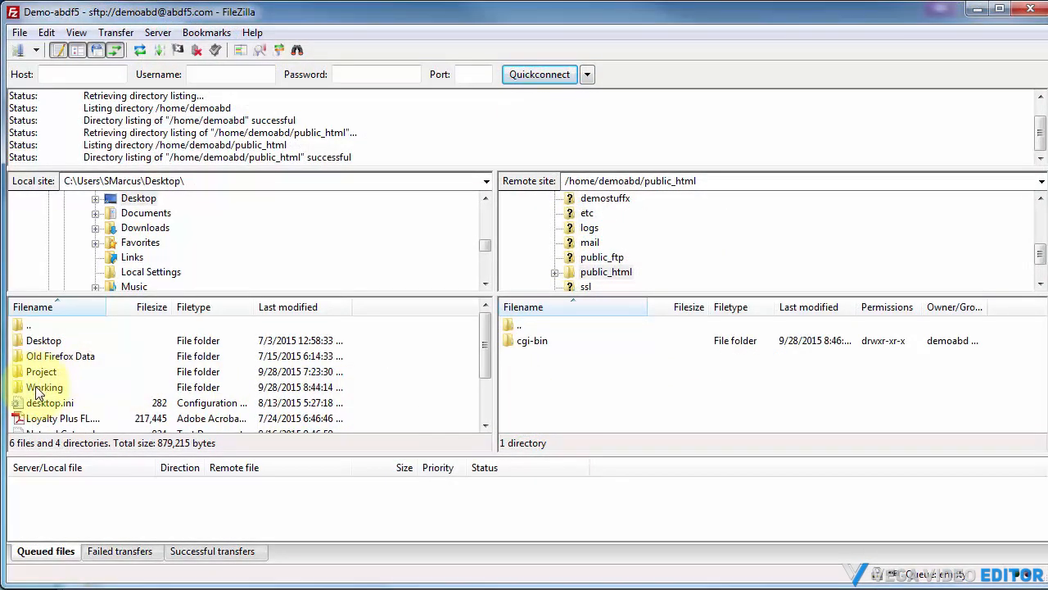
double_click(44, 389)
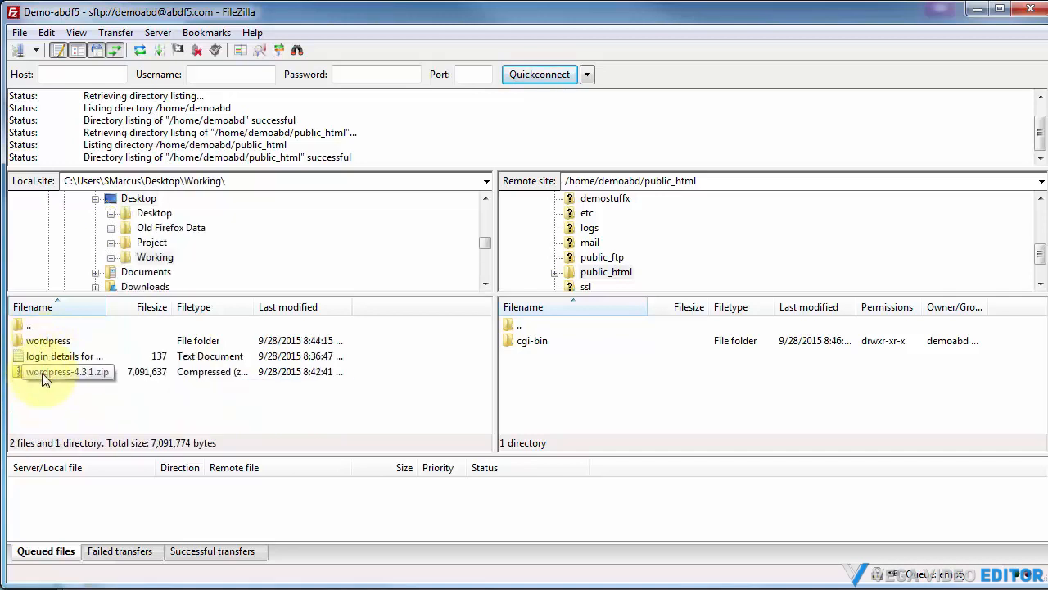
double_click(31, 348)
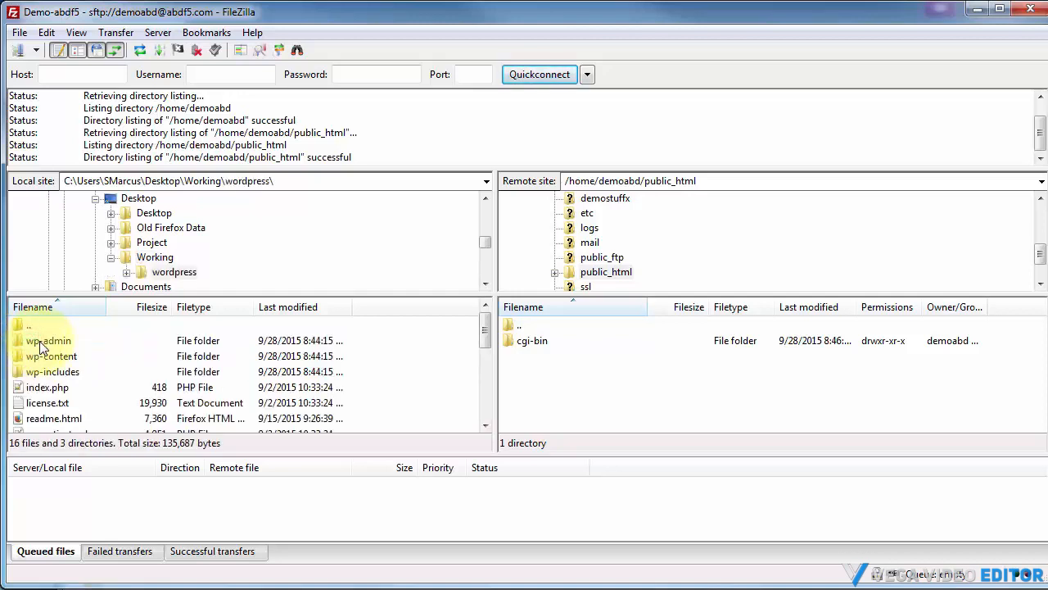
Select all files and folders inside the local wordpress folder and upload them to public_html
click(40, 344)
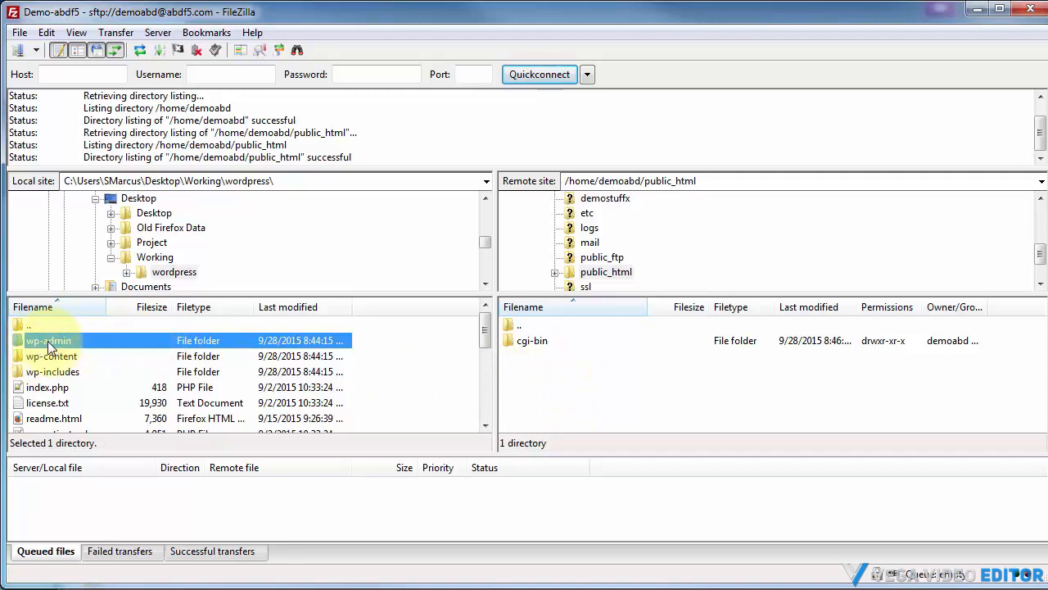
scroll(49, 377, down, 5)
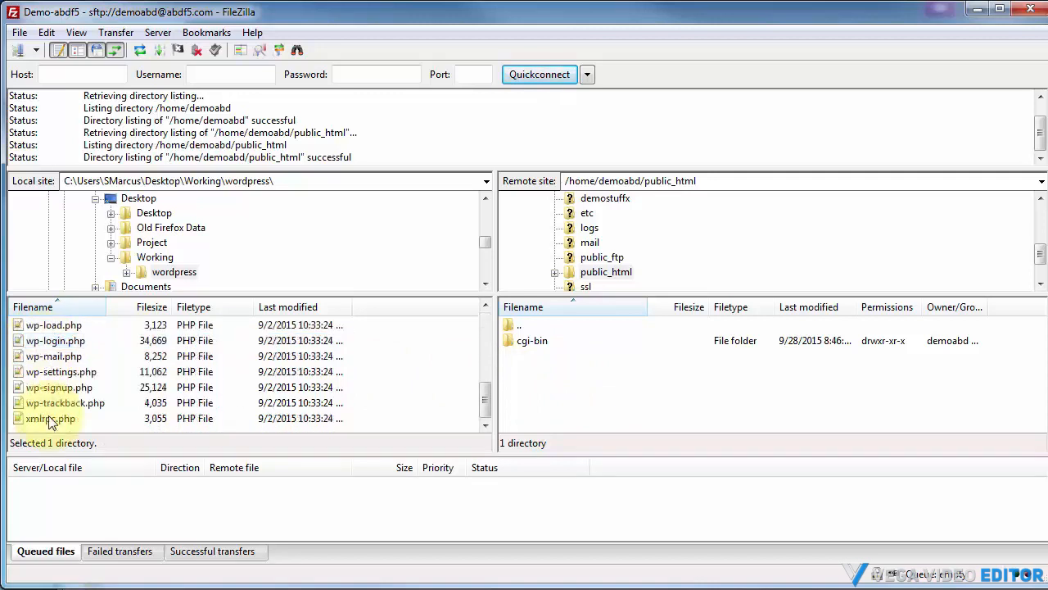
shift+click(49, 420)
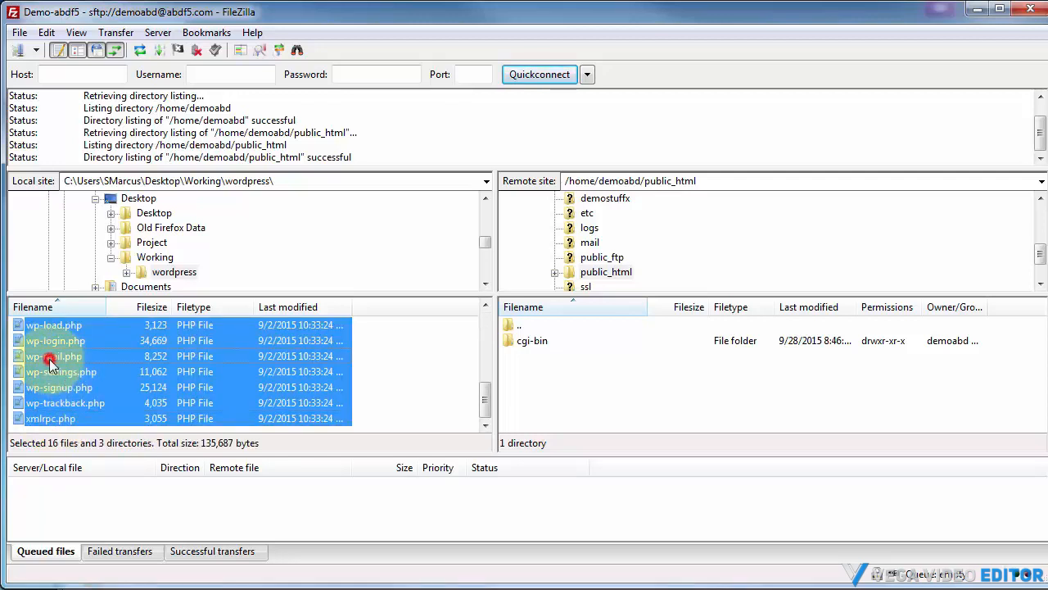
drag(49, 360, 595, 375)
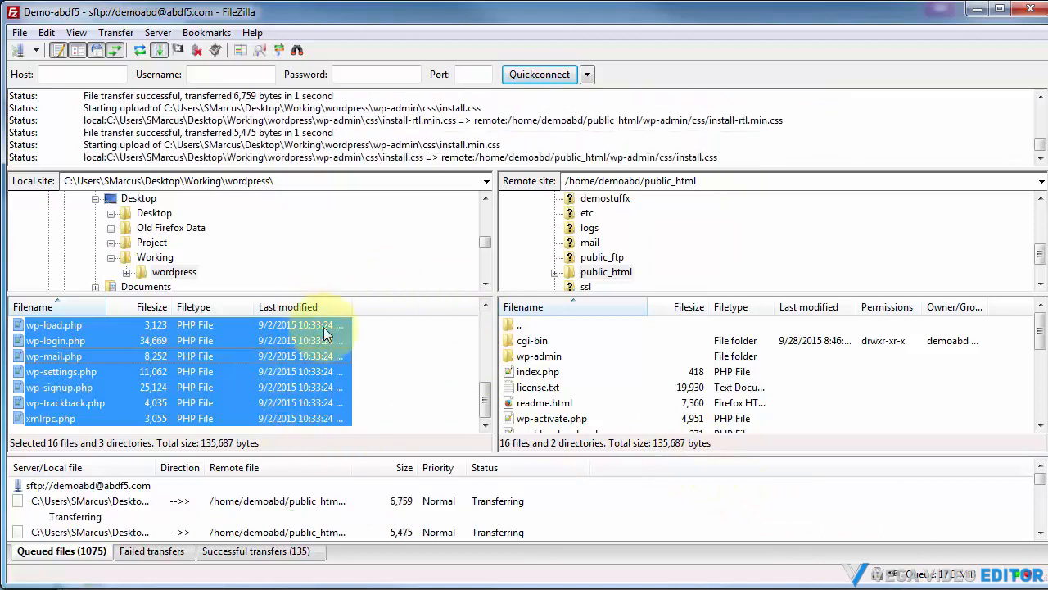
Switch to the cPanel tab and open MySQL Databases
click(972, 14)
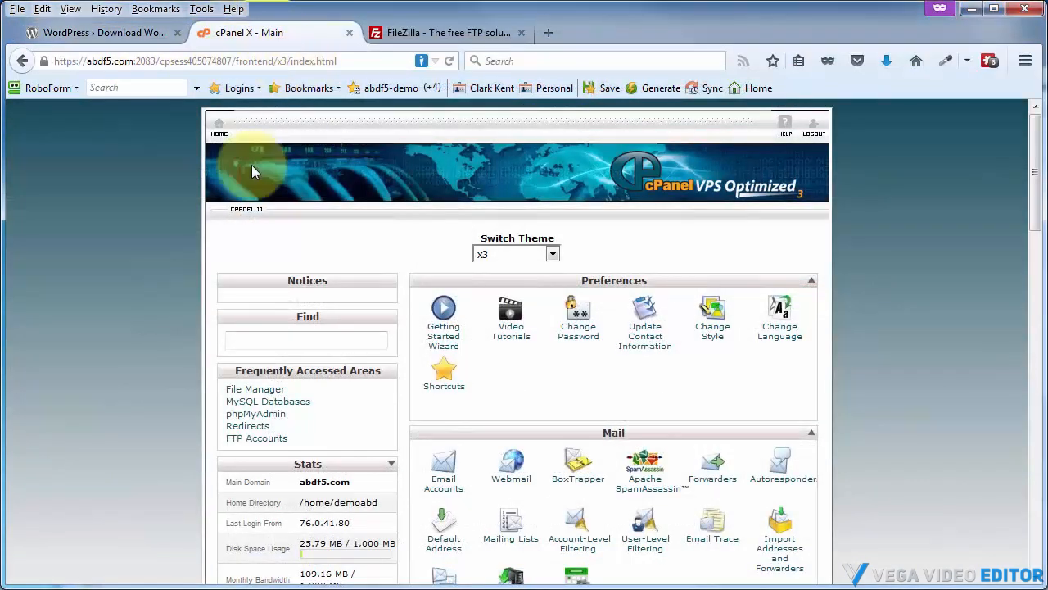
scroll(148, 325, down, 5)
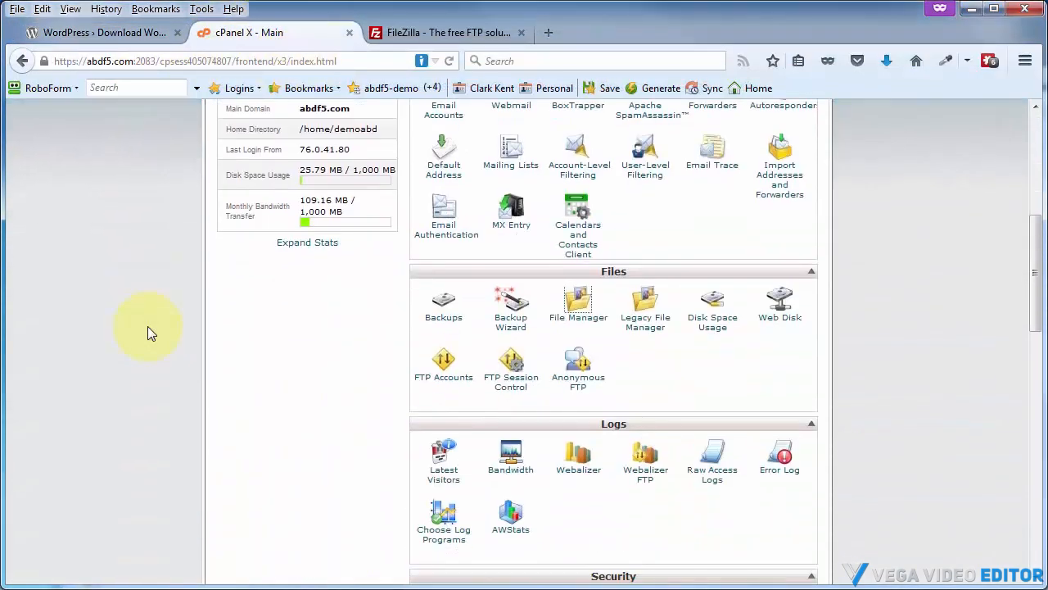
scroll(147, 326, down, 5)
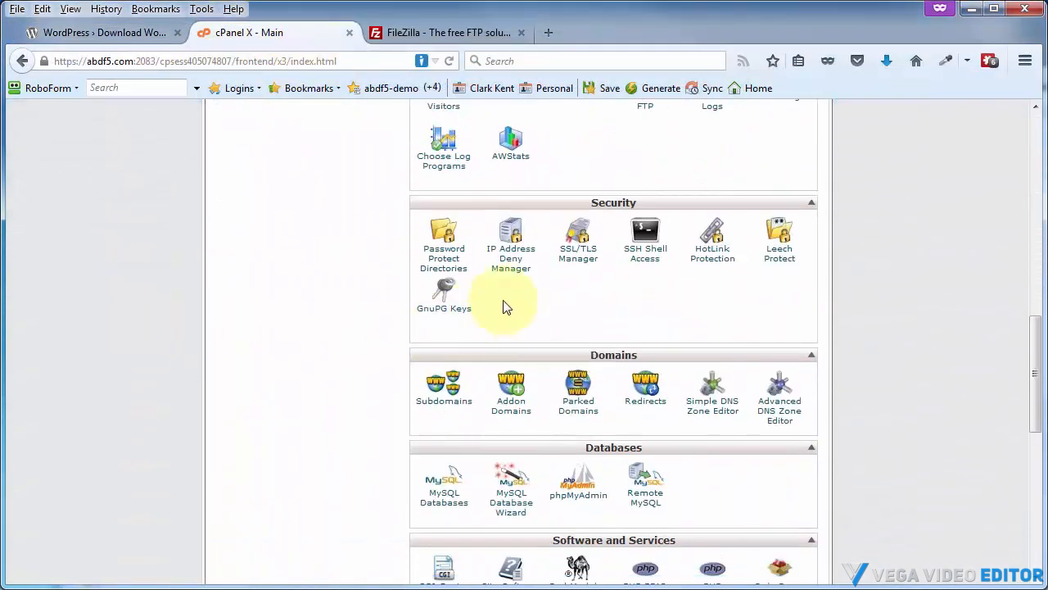
click(442, 505)
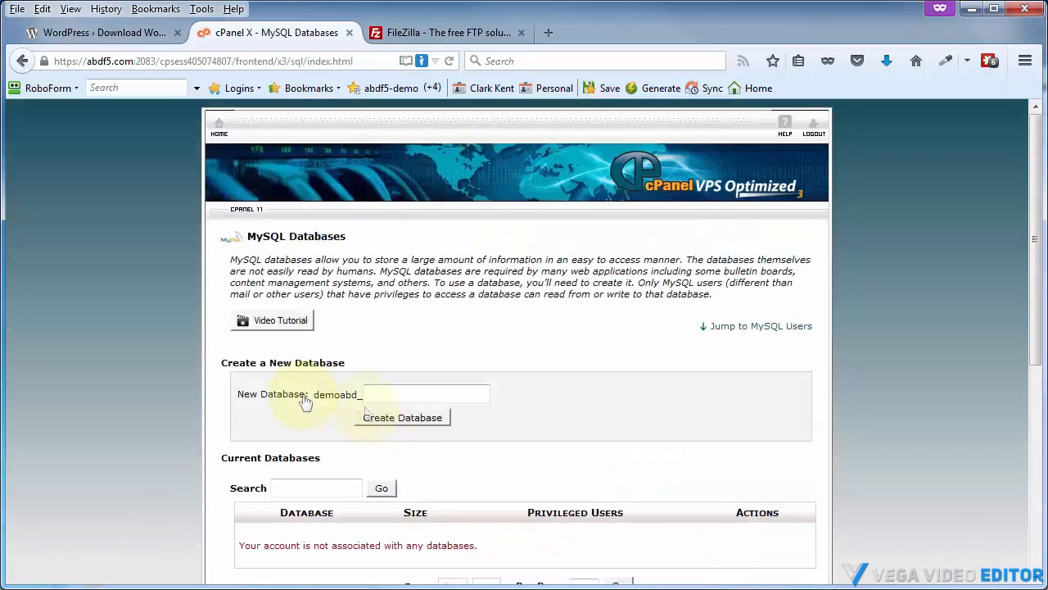
Create a new MySQL database named demowp45
scroll(305, 401, down, 2)
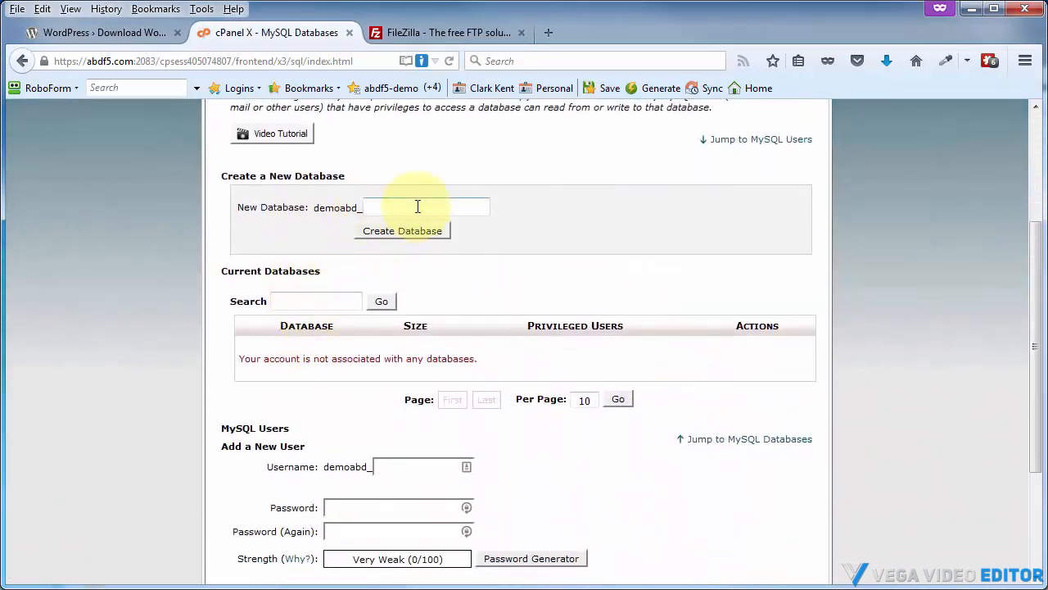
scroll(281, 339, down, 2)
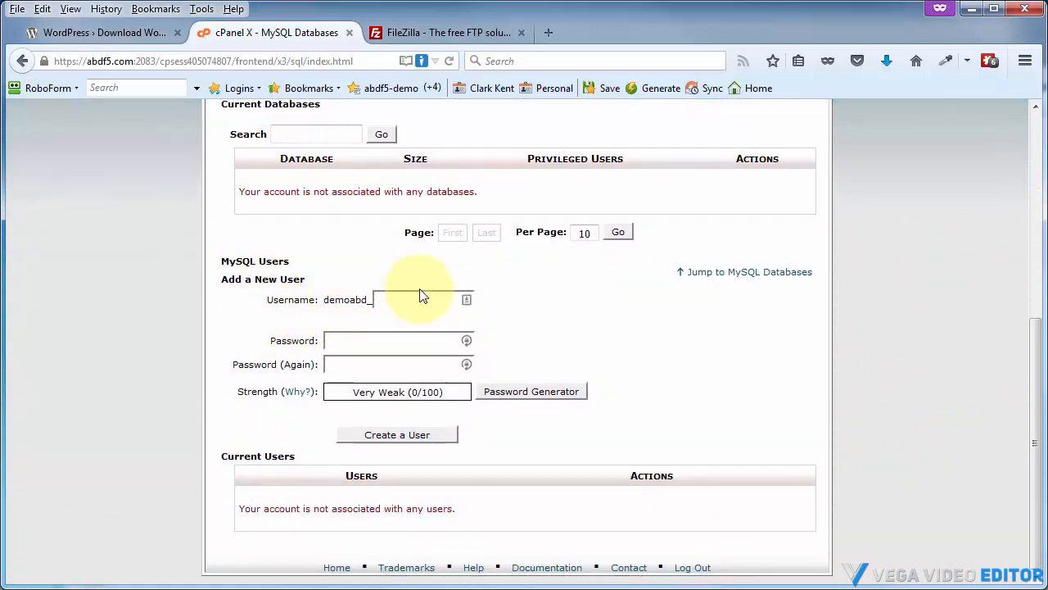
click(326, 342)
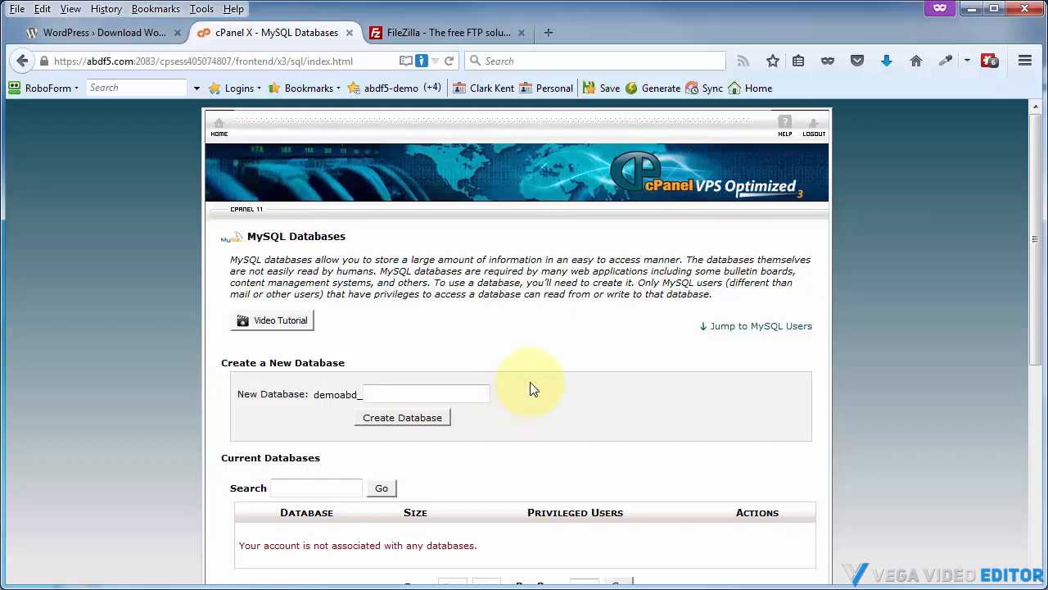
text(demowp45)
click(381, 422)
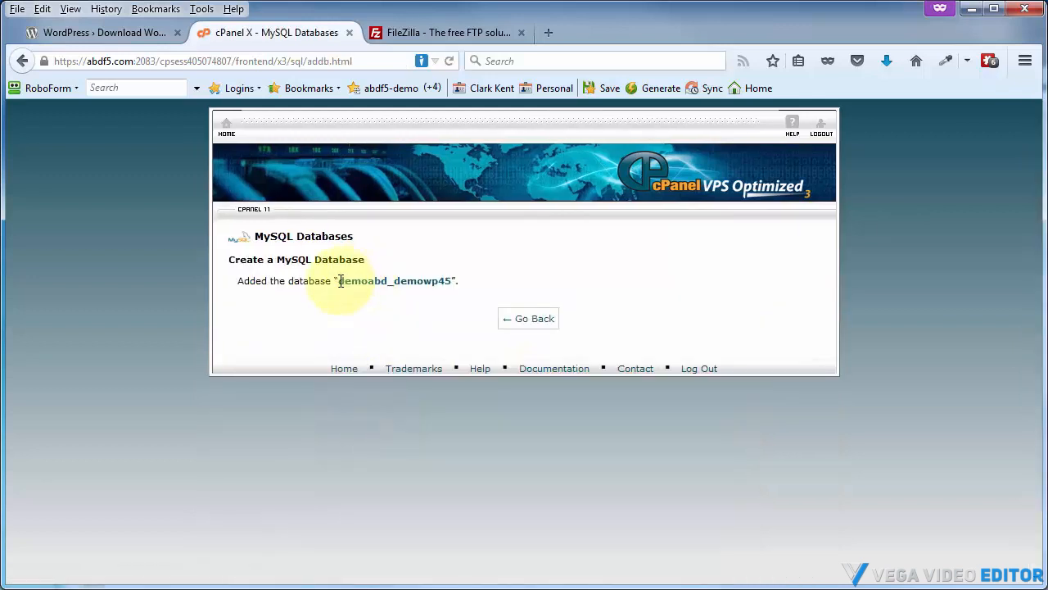
Copy the full name of the newly added database
drag(340, 281, 440, 283)
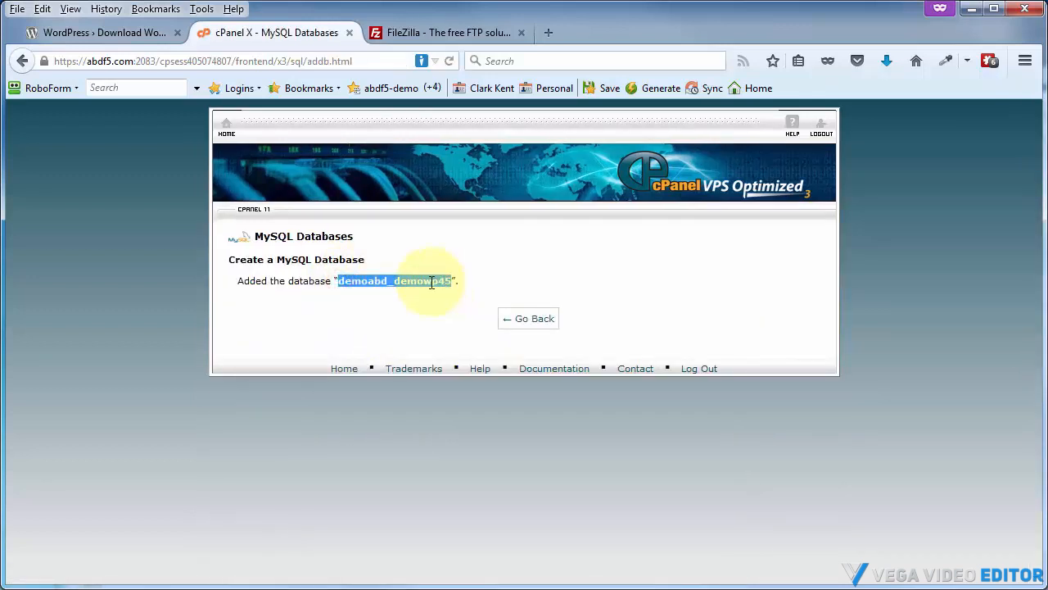
right_click(430, 282)
click(468, 295)
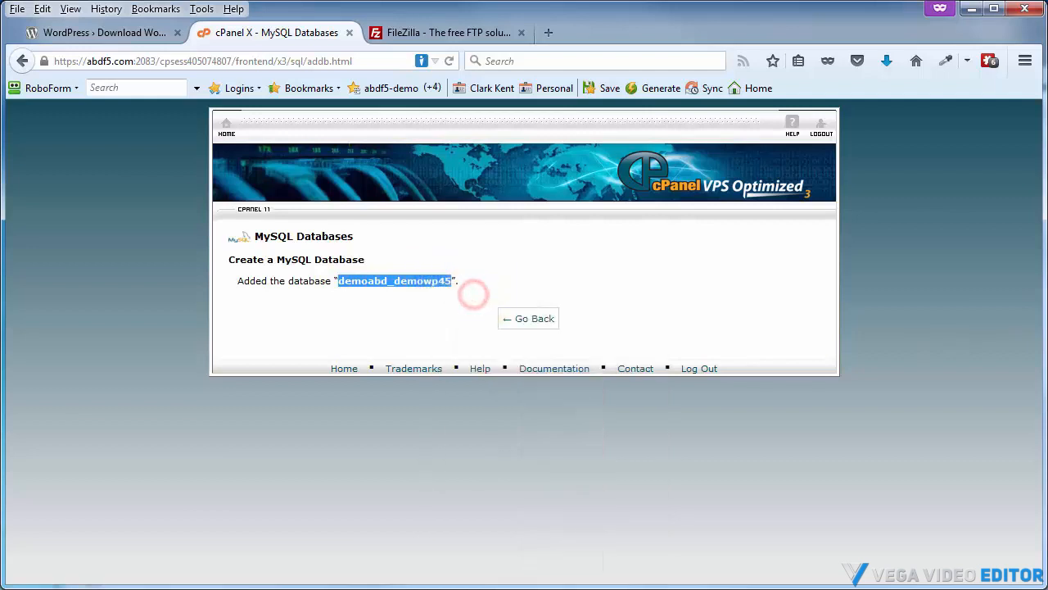
Paste the copied database name into the Name line of the Database section in the login-details Notepad file
drag(1047, 90, 658, 62)
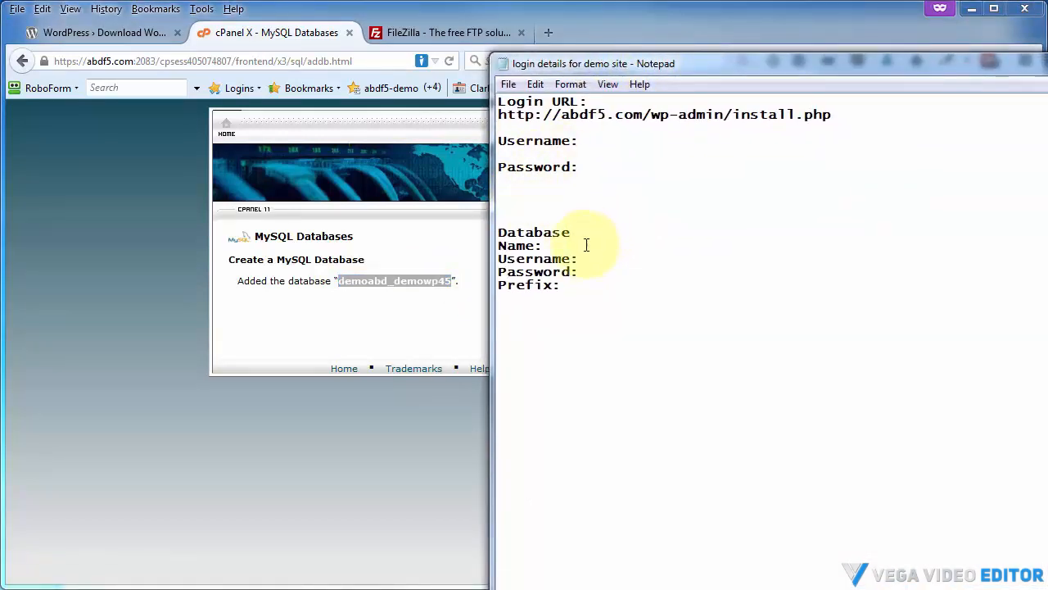
key(ctrl+v)
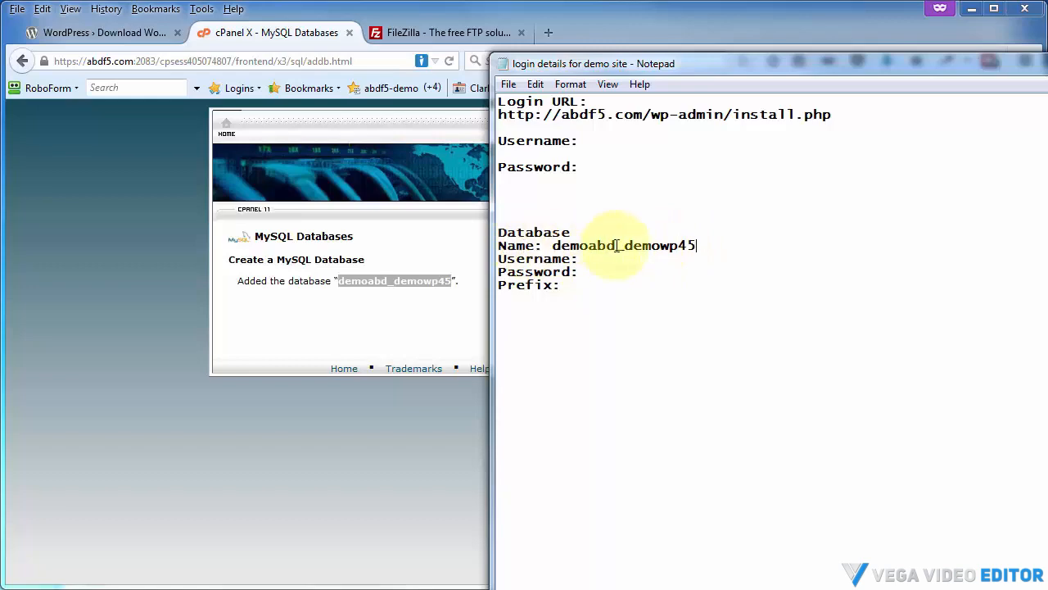
drag(618, 66, 1047, 65)
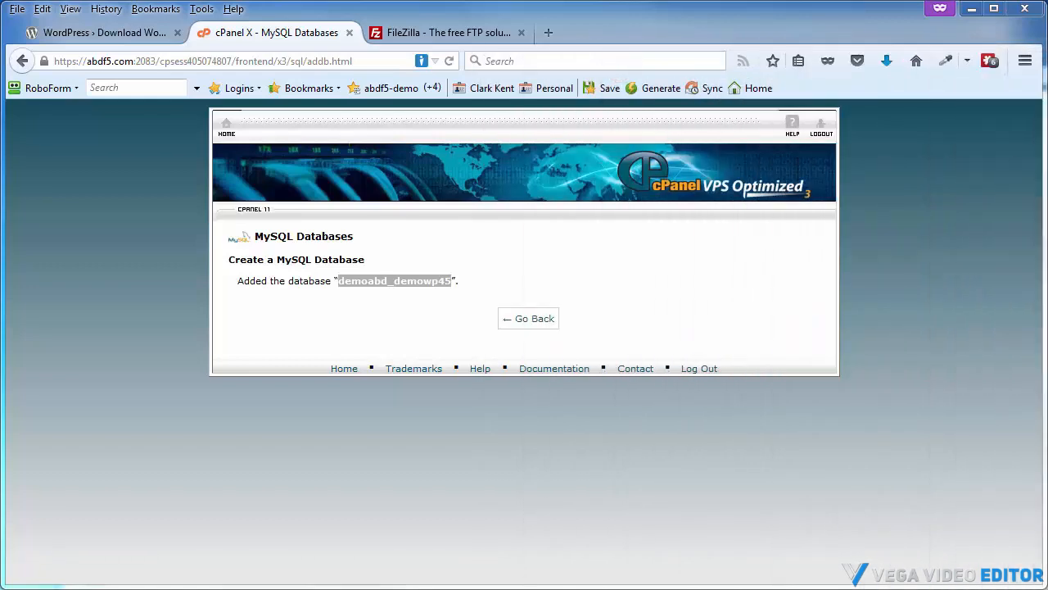
Return to MySQL Databases and enter demowp45 as the new MySQL user's username
click(528, 315)
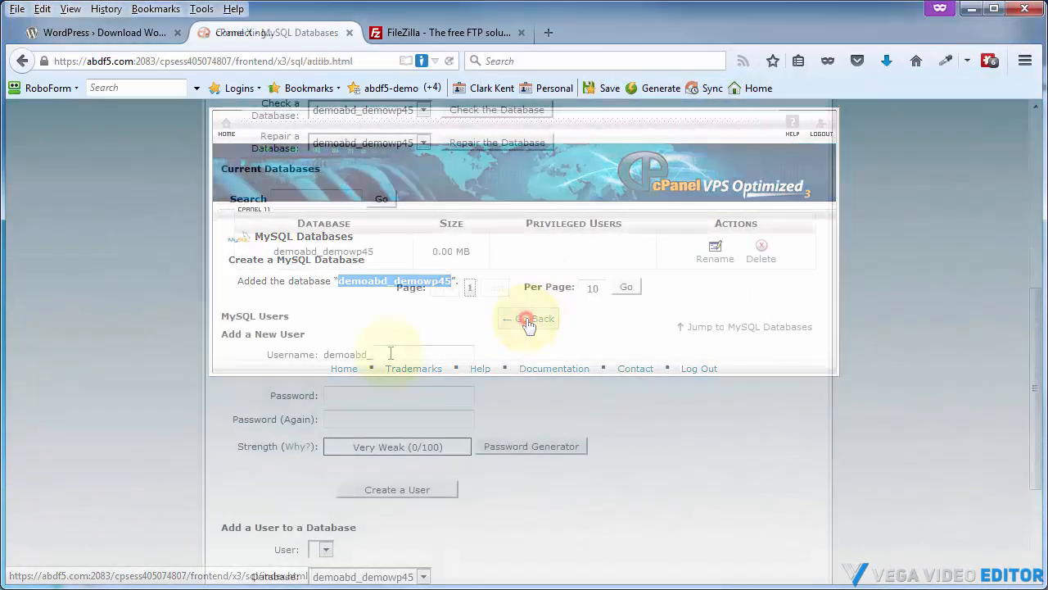
click(387, 354)
text(demowp45)
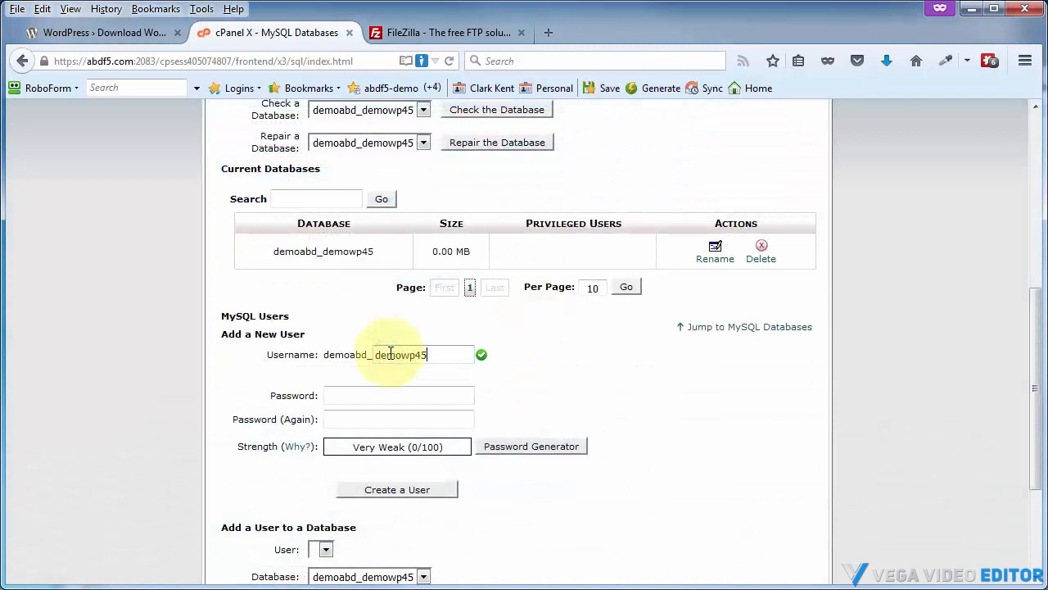
Generate a strong password, copy it, apply it to the new user, and create the MySQL user
click(513, 451)
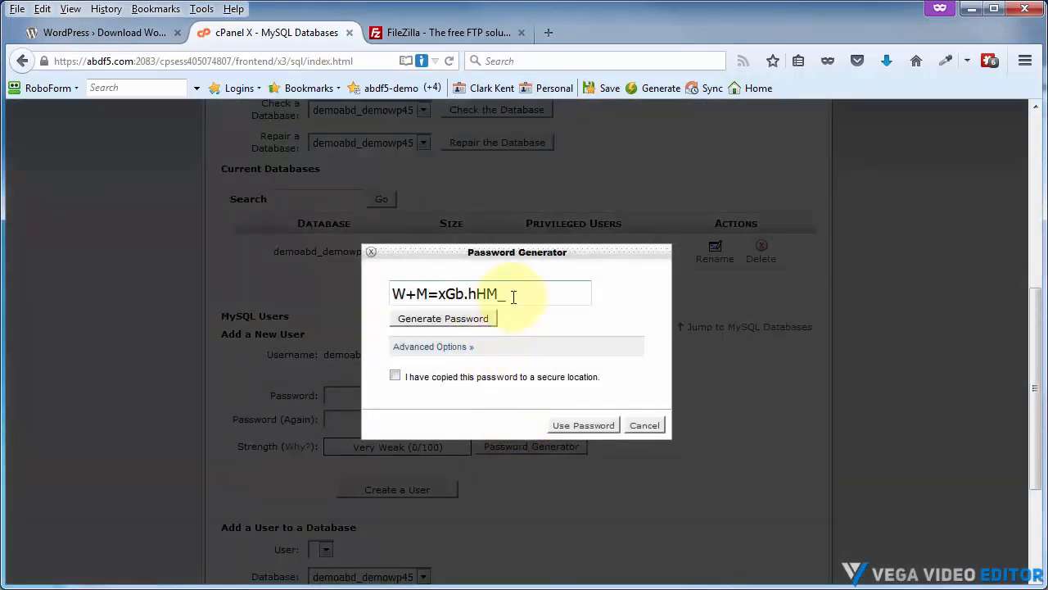
drag(510, 295, 379, 291)
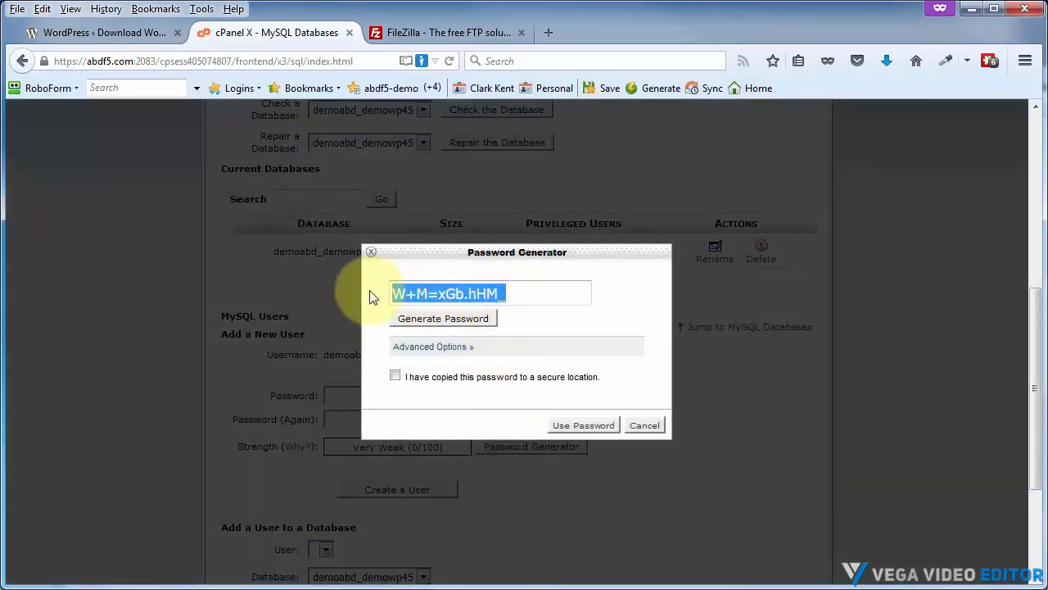
click(393, 377)
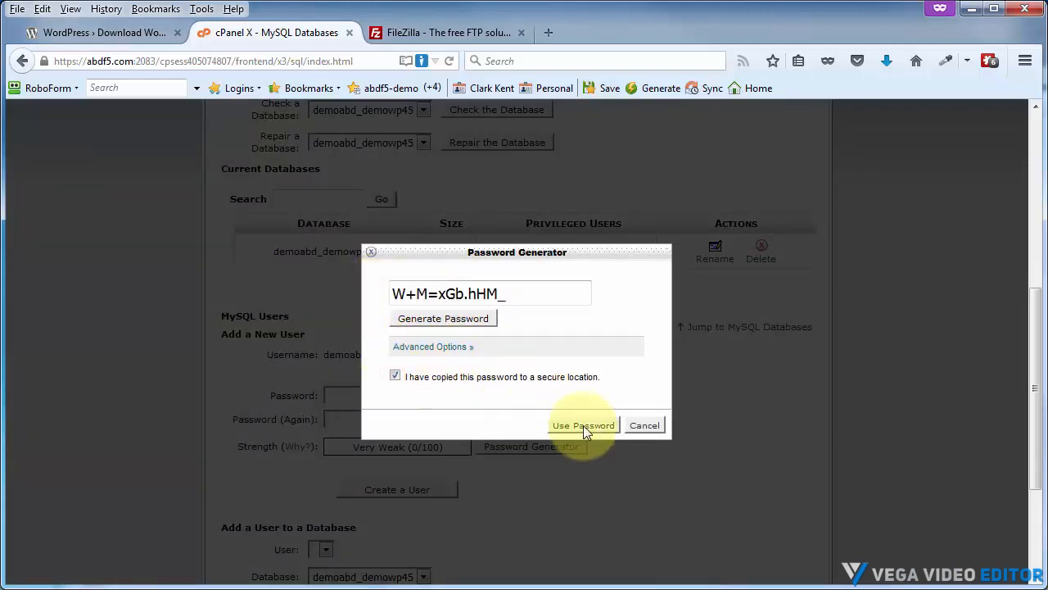
click(583, 425)
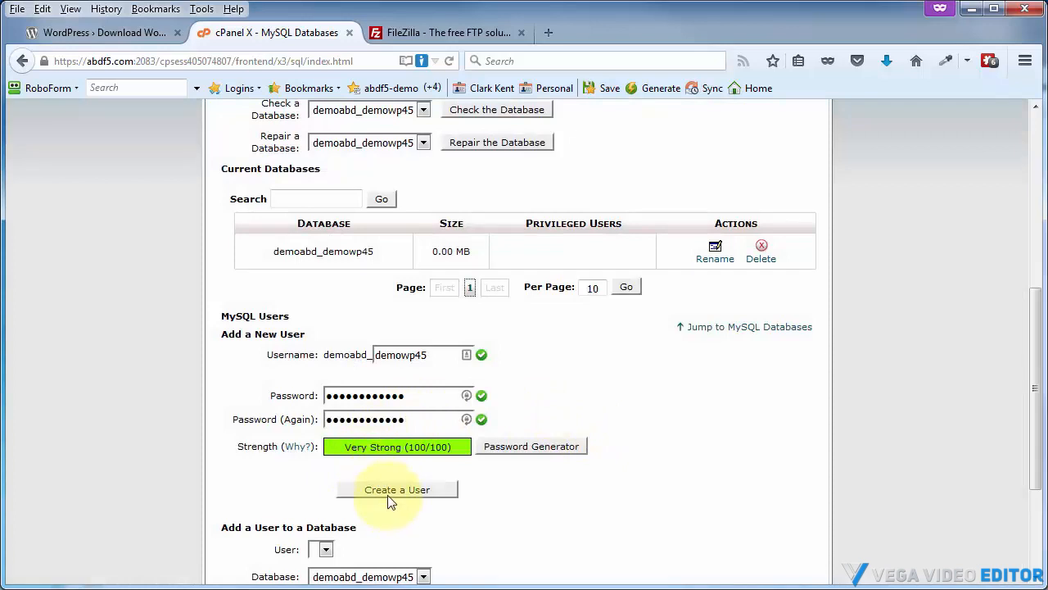
click(390, 496)
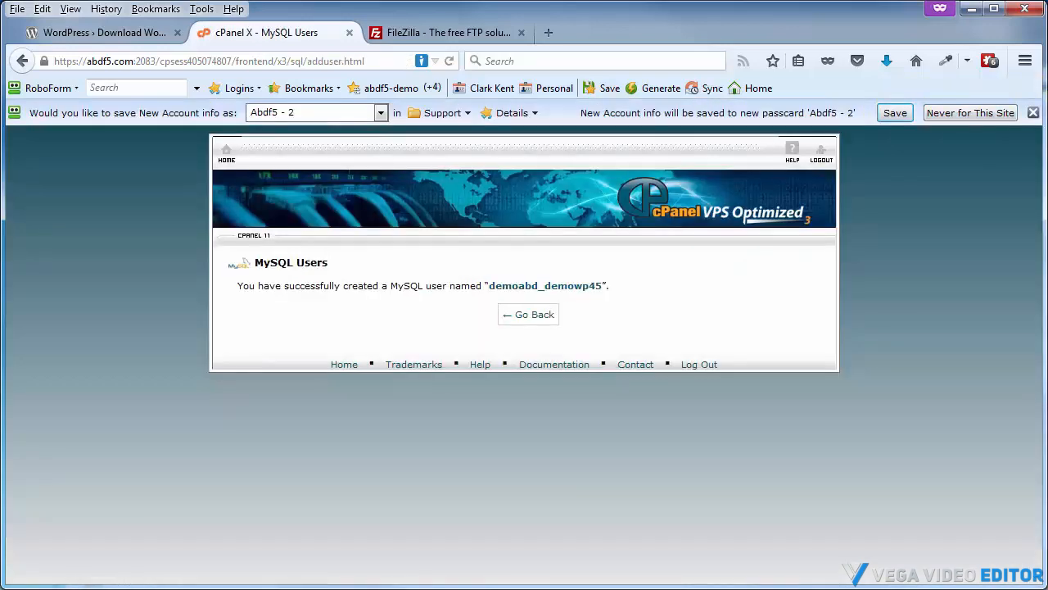
Paste the generated database password into the Password line of the Database section in Notepad
drag(1047, 16, 427, 36)
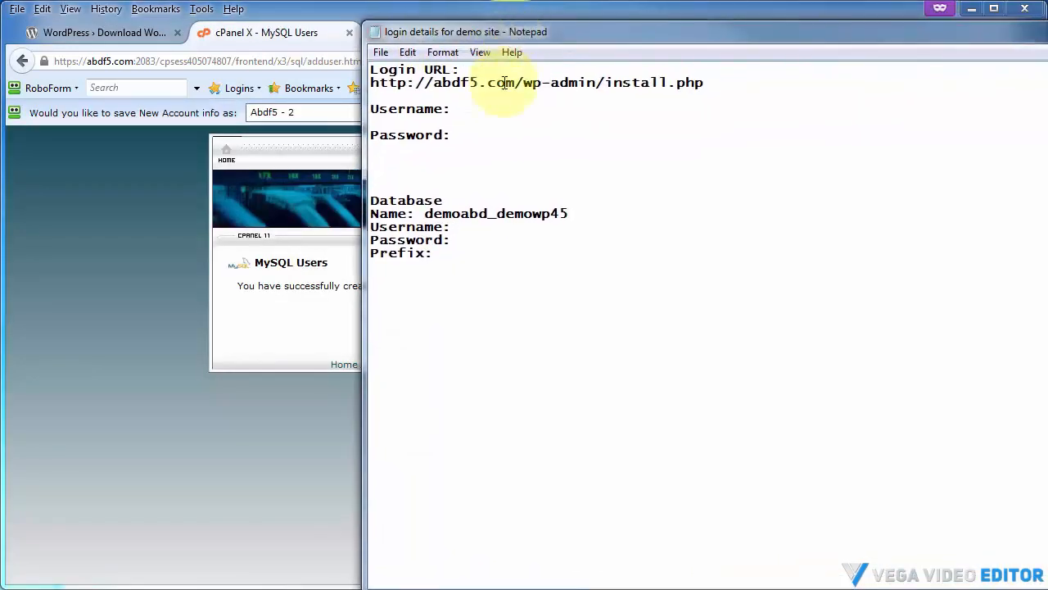
click(474, 240)
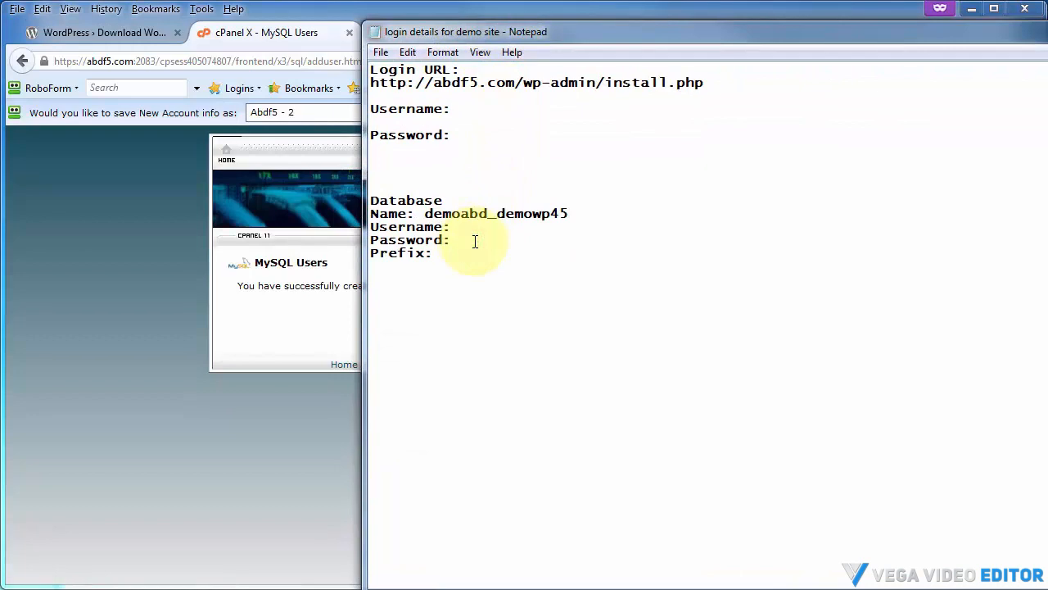
key(ctrl+v)
drag(584, 31, 1047, 18)
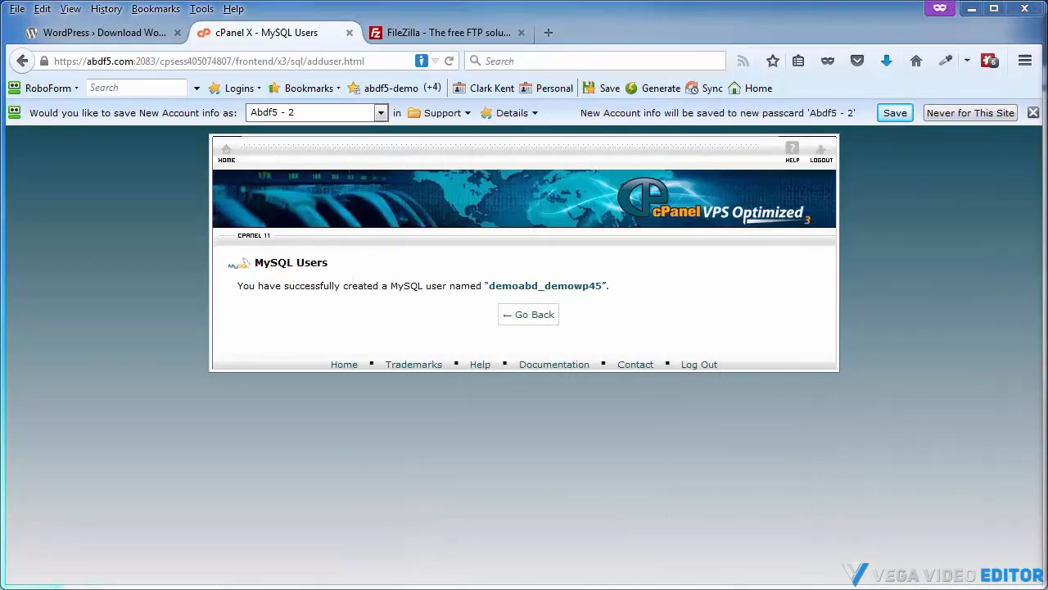
Go back and add user demoabd_demowp45 to database demoabd_demowp45
click(531, 316)
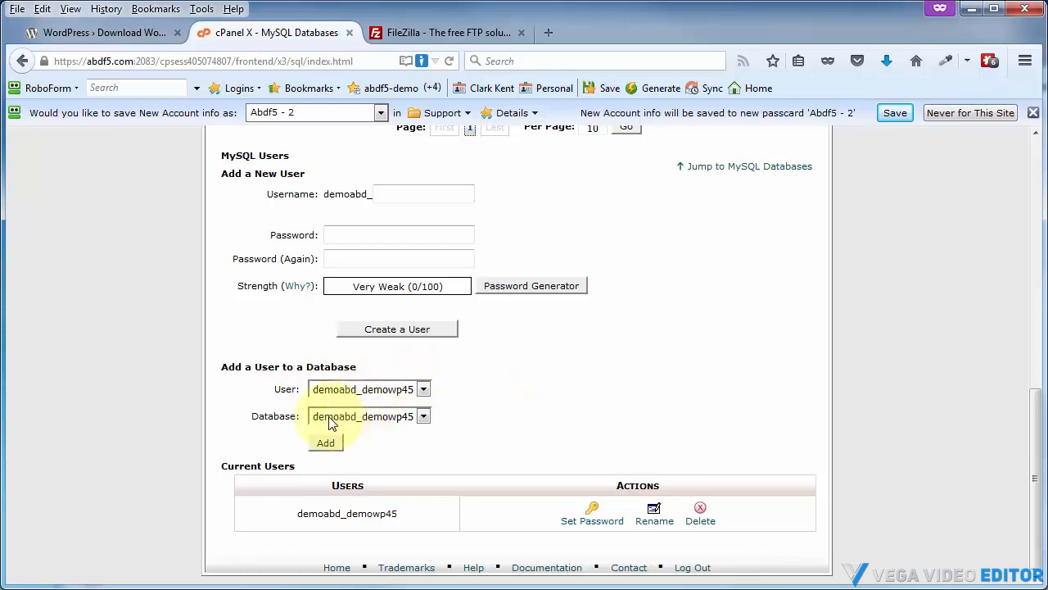
click(424, 391)
click(421, 404)
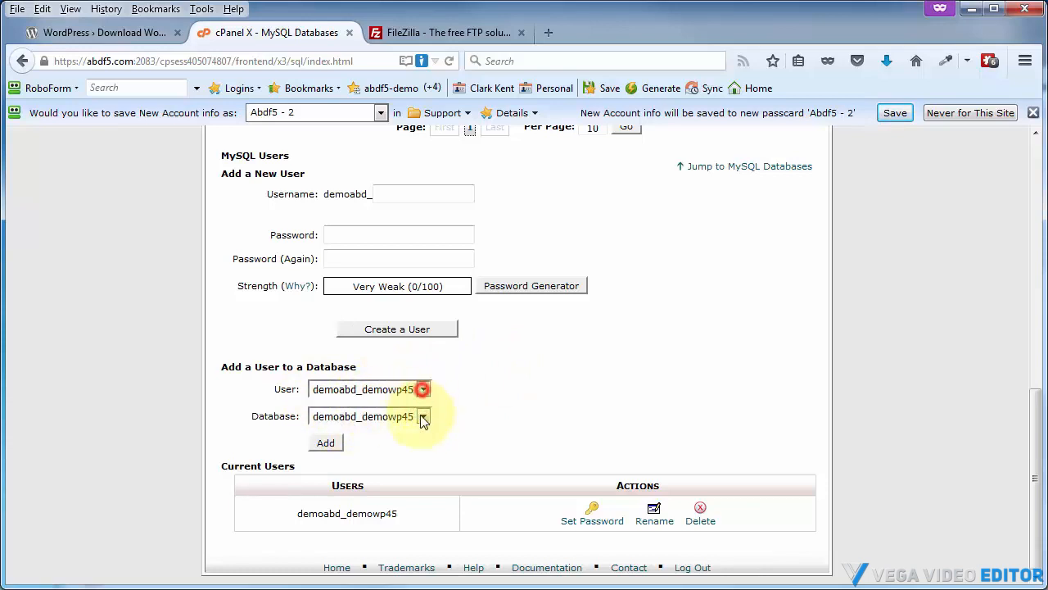
click(327, 447)
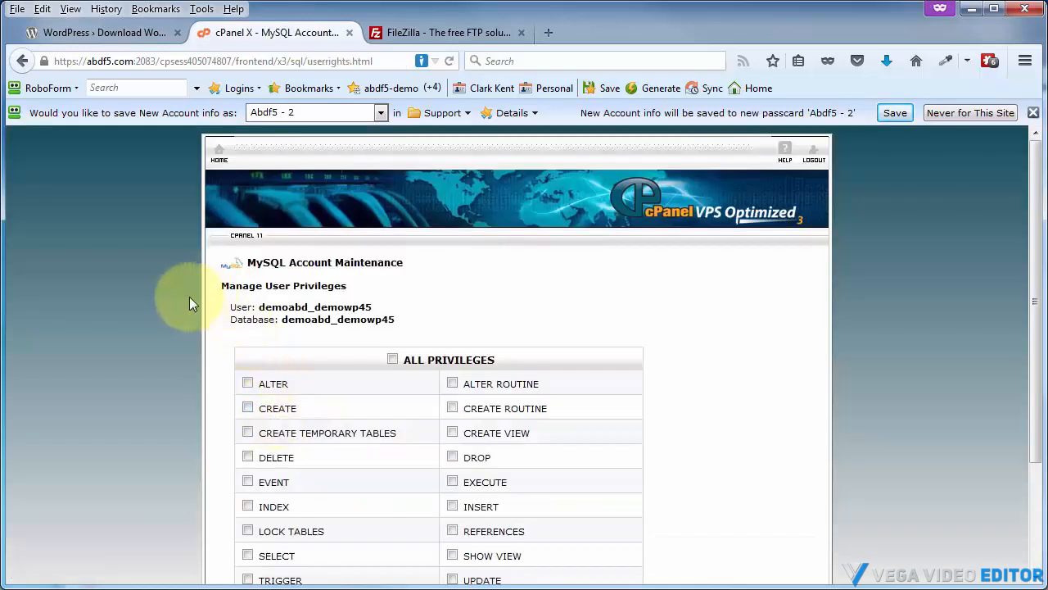
Grant the user all privileges on the database and save the changes
click(393, 359)
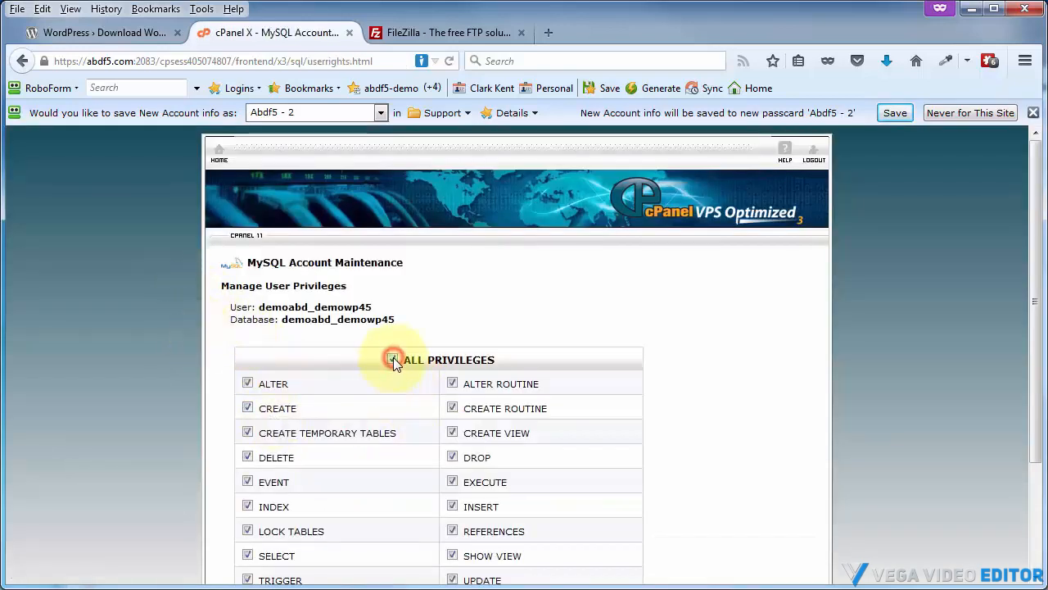
scroll(647, 344, down, 3)
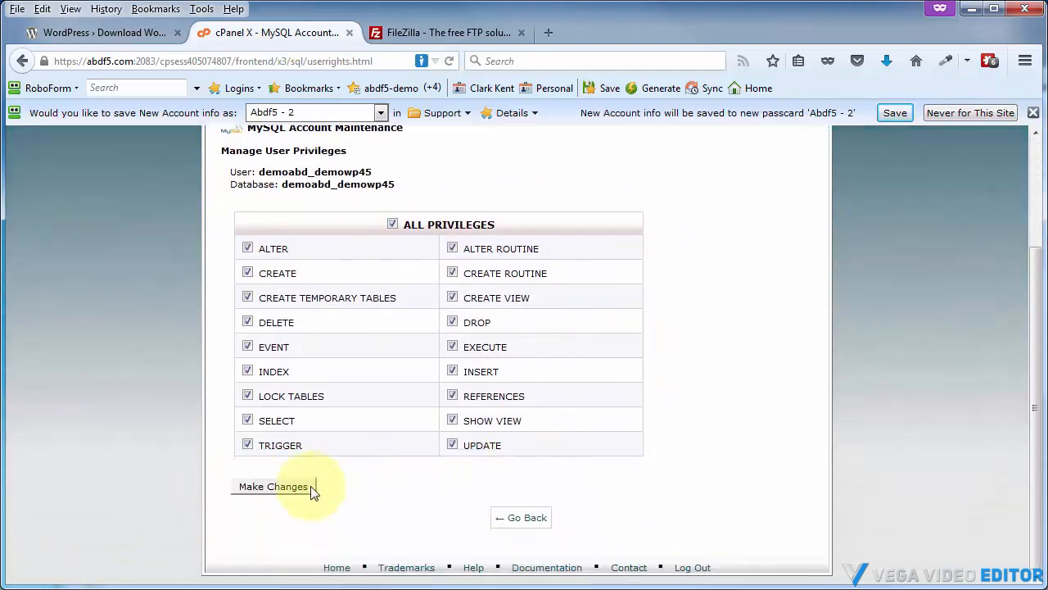
click(275, 488)
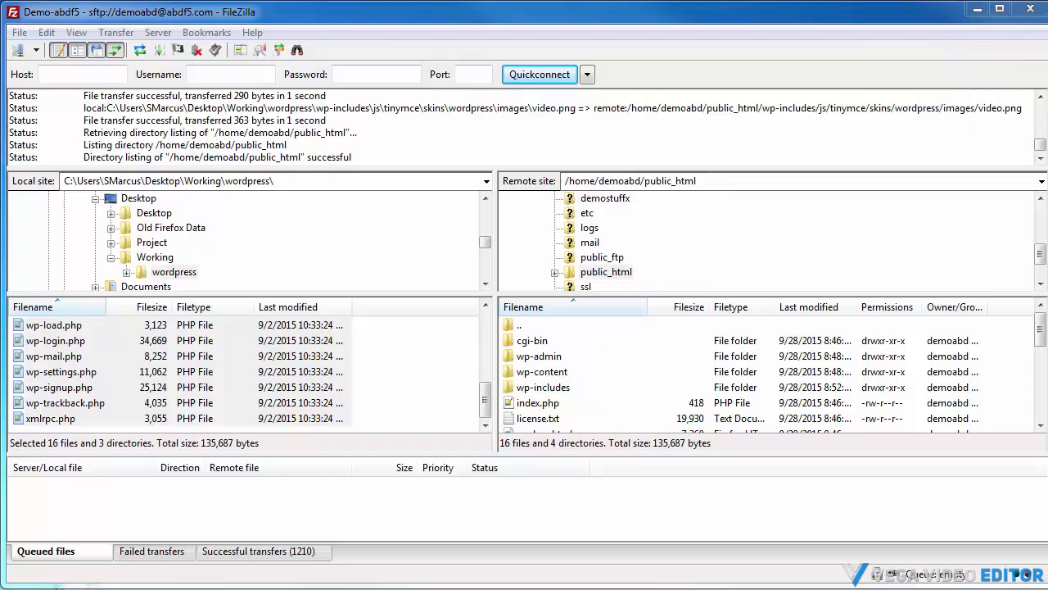
key(alt+Tab)
click(546, 34)
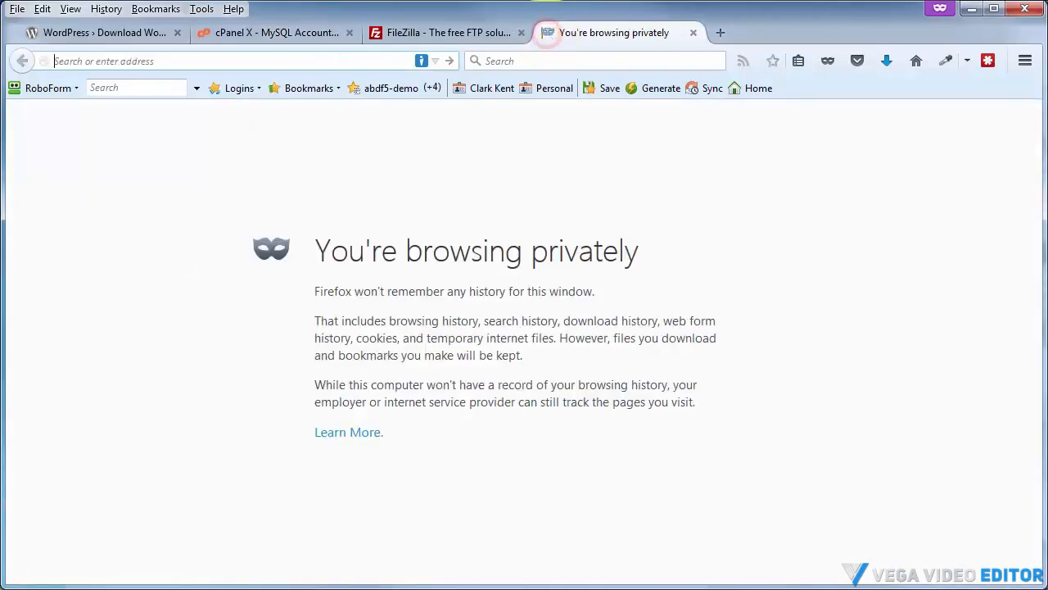
key(alt+Tab)
drag(599, 30, 363, 20)
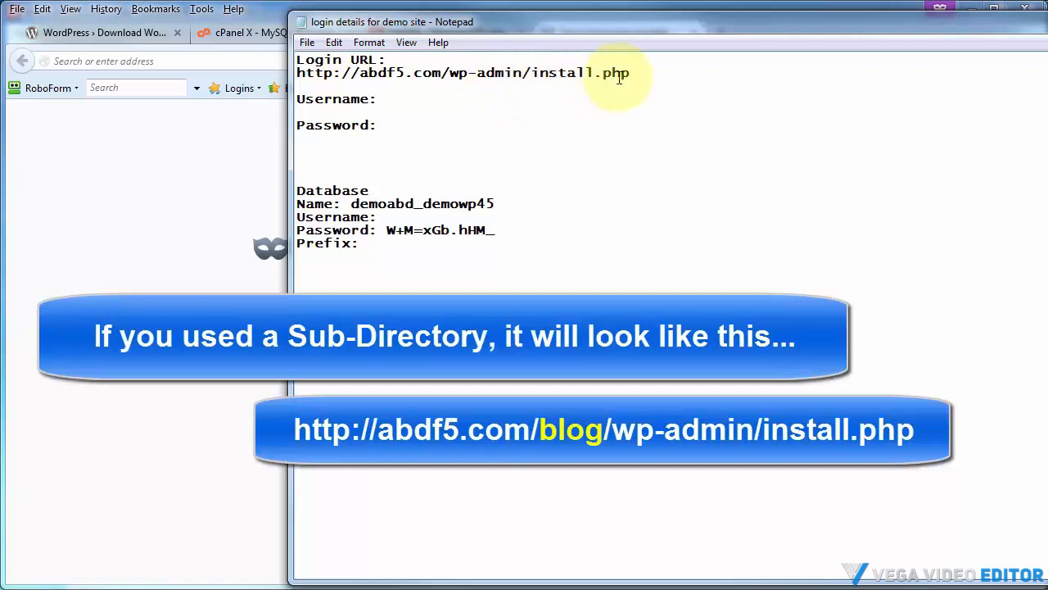
drag(629, 74, 300, 74)
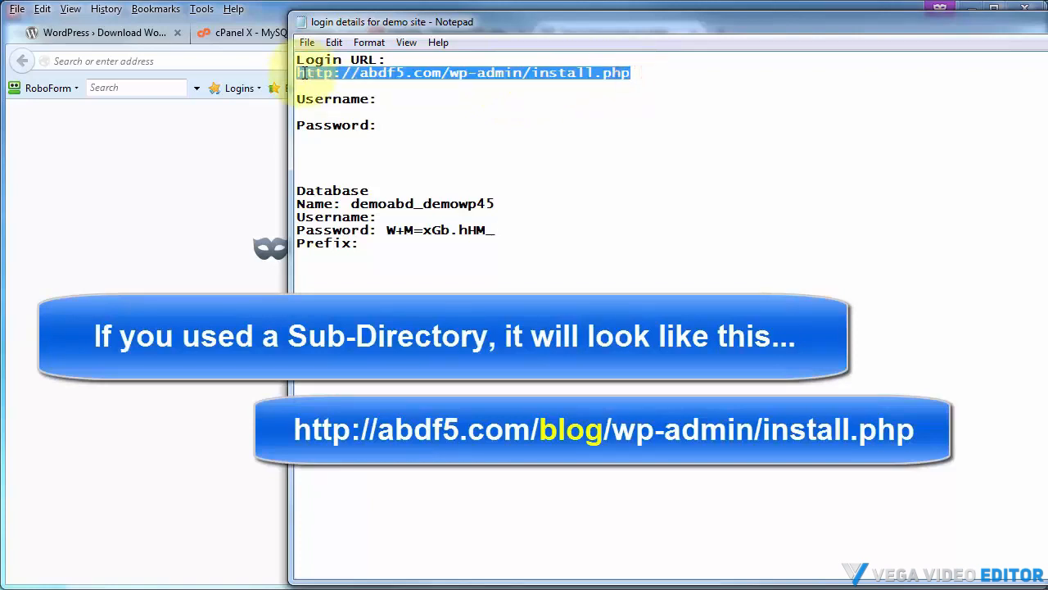
right_click(303, 74)
click(344, 126)
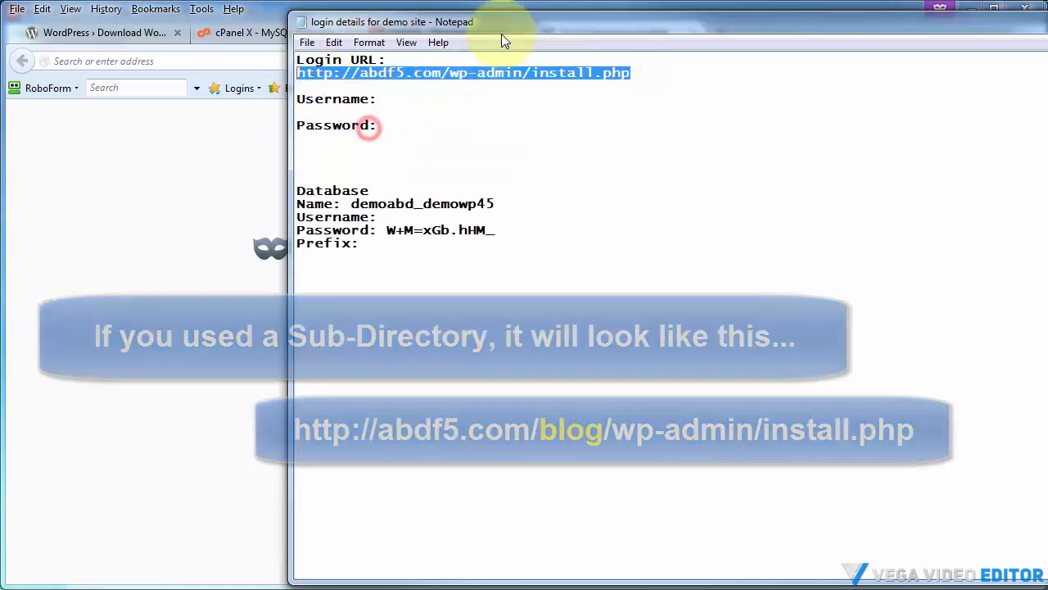
drag(501, 19, 970, 20)
click(504, 16)
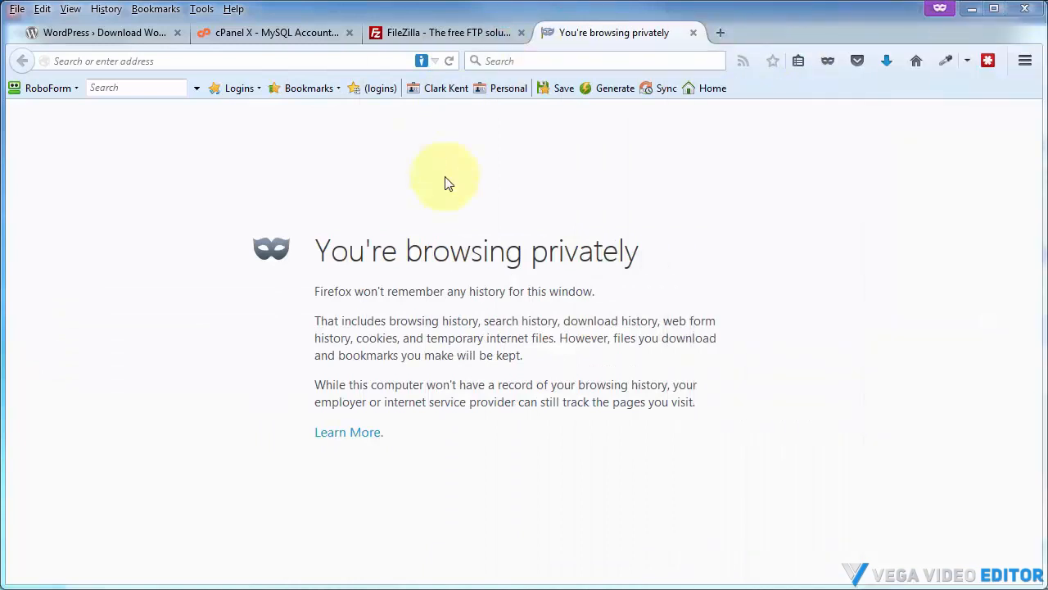
click(317, 60)
key(ctrl+v)
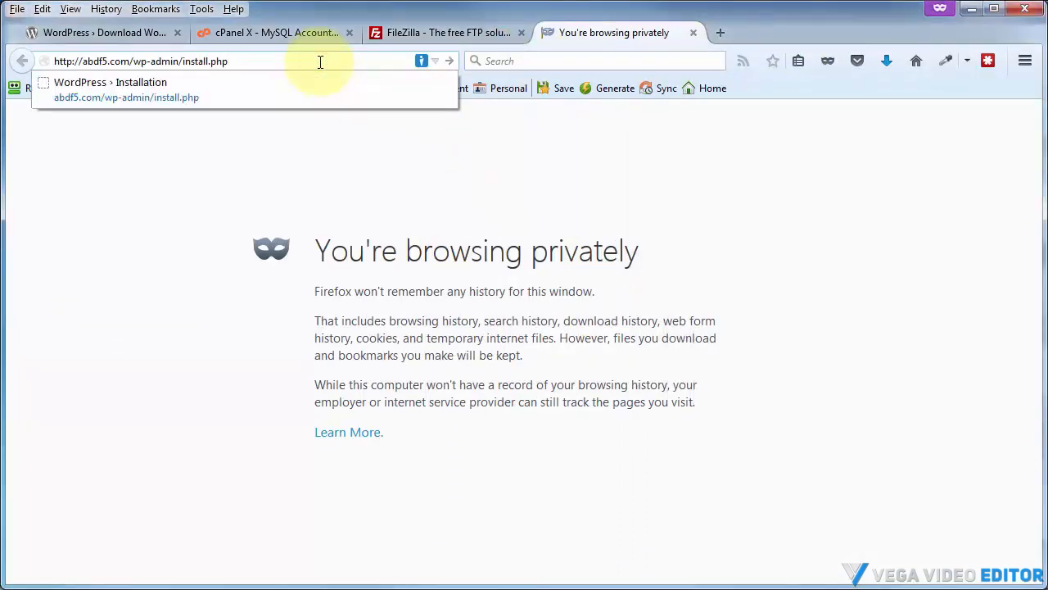
key(Return)
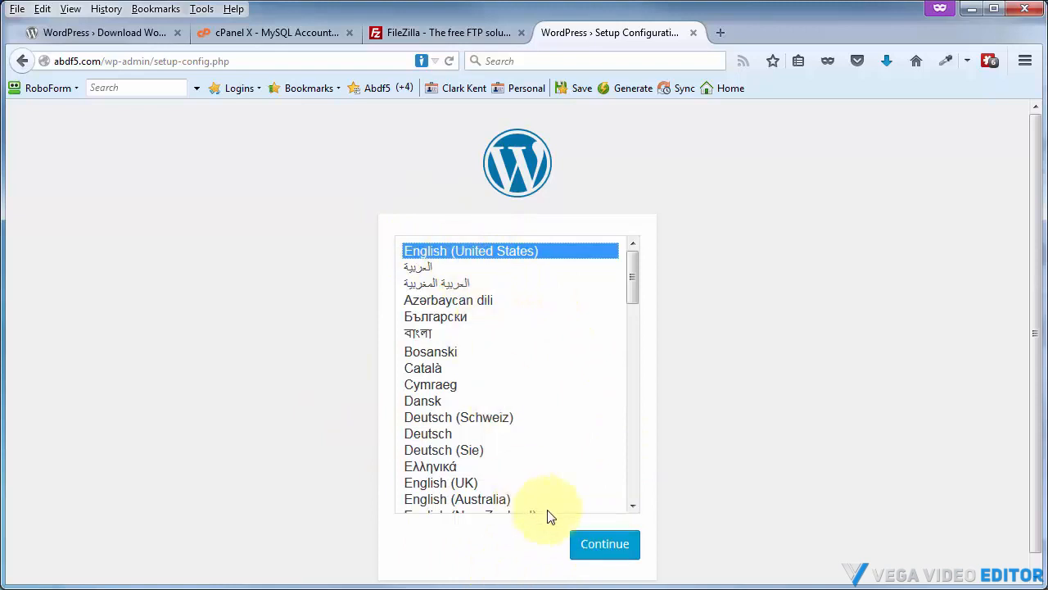
Continue with English (United States) and start the WordPress database setup
click(610, 545)
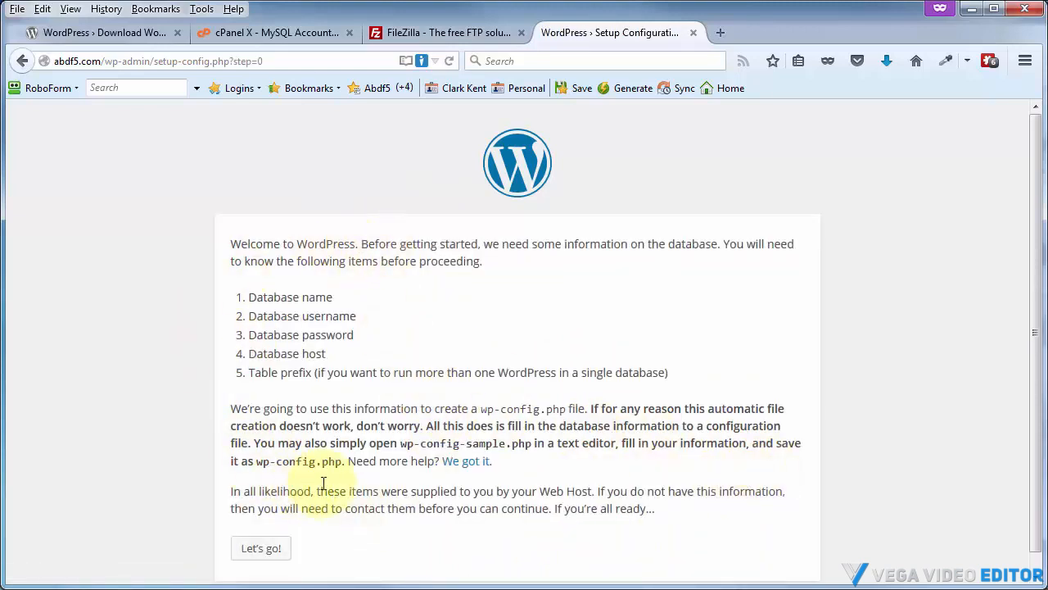
key(alt+Tab)
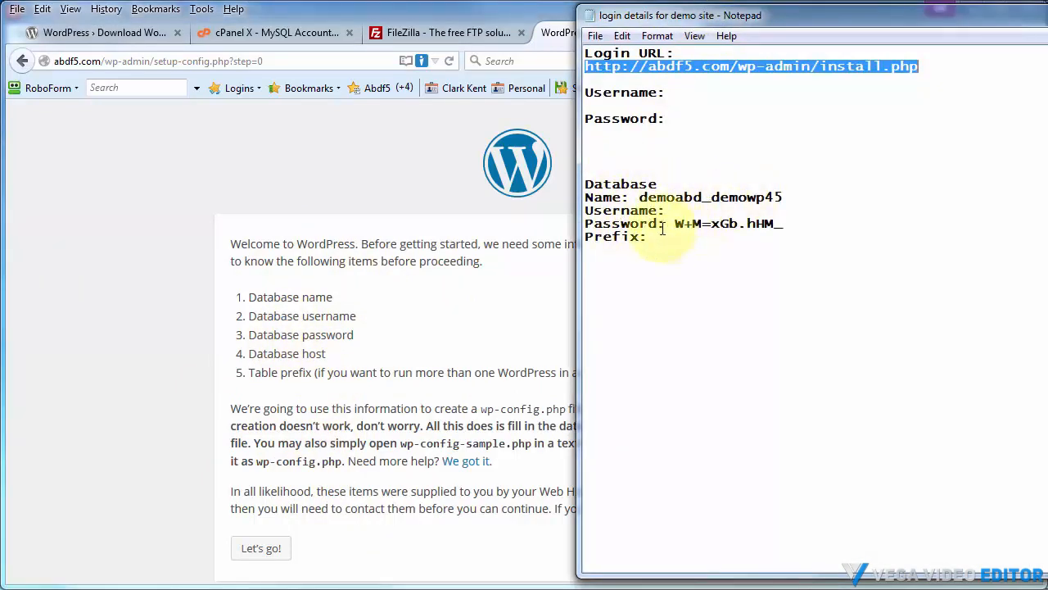
key(alt+Tab)
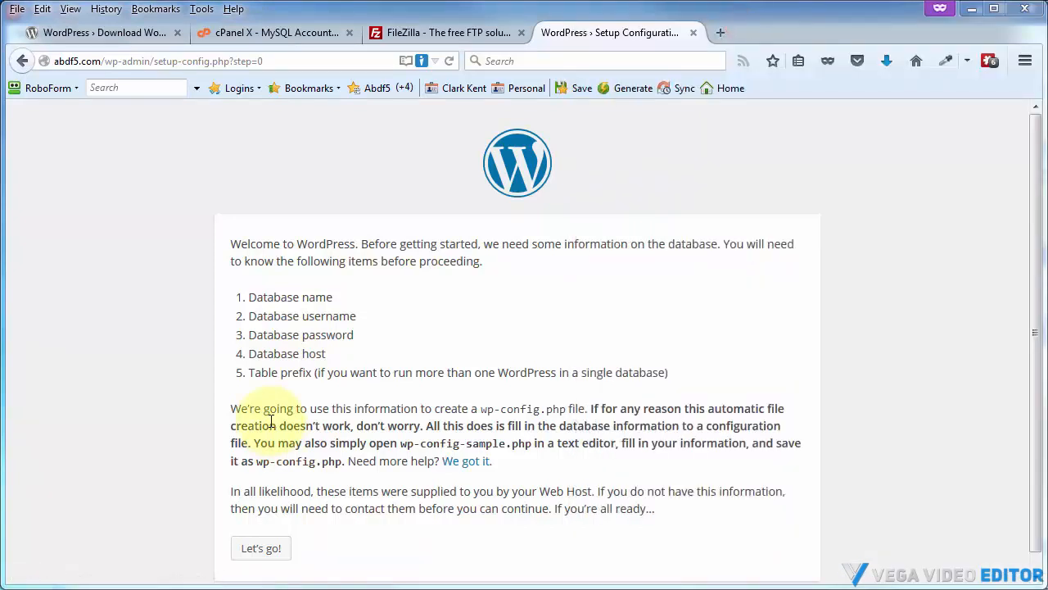
click(262, 548)
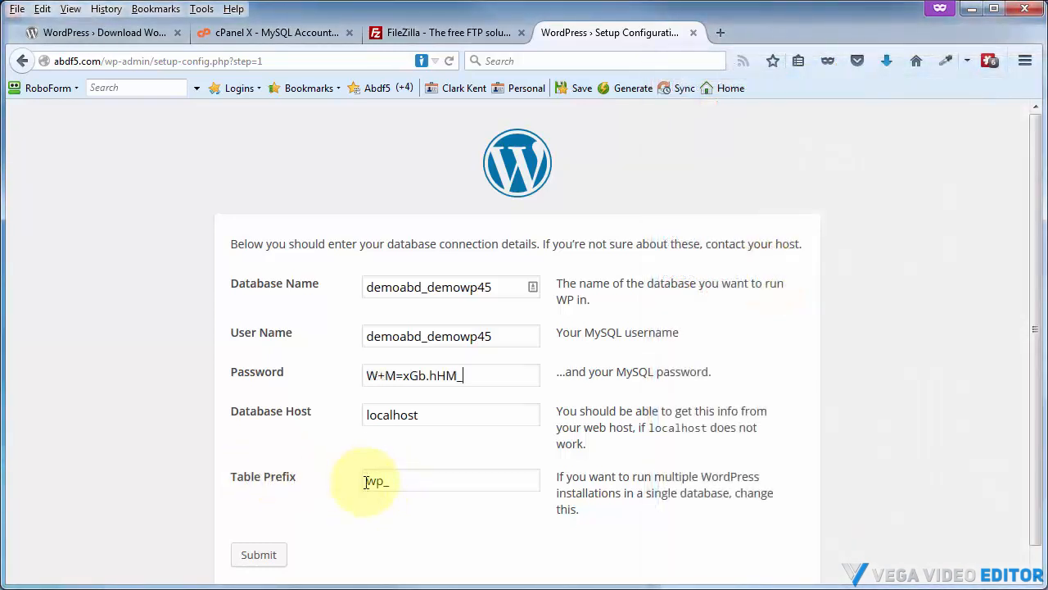
Set the table prefix to wdpr_ and submit the database connection details
double_click(366, 482)
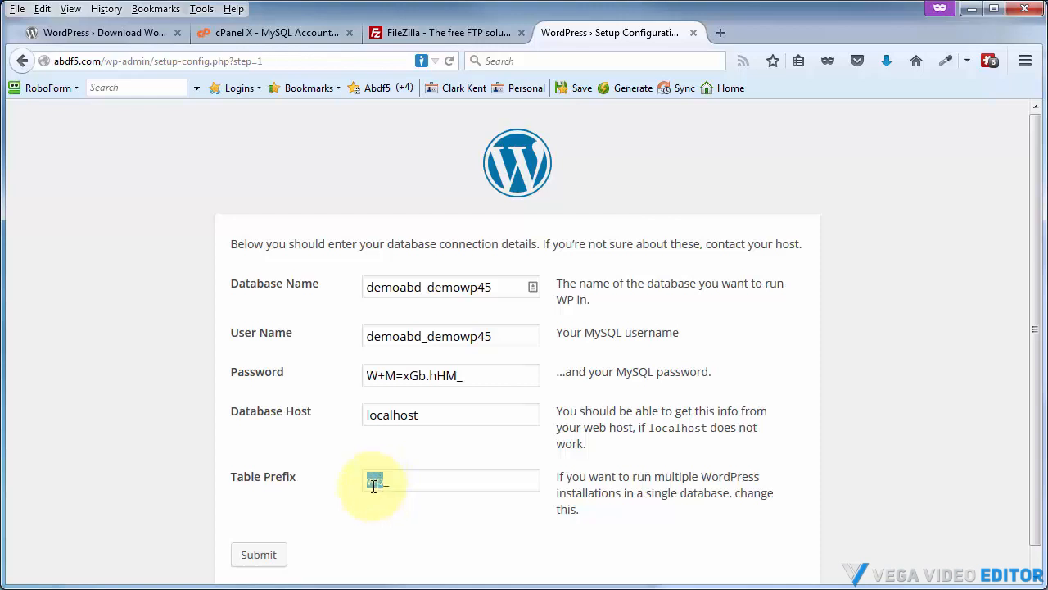
text(wdpr_)
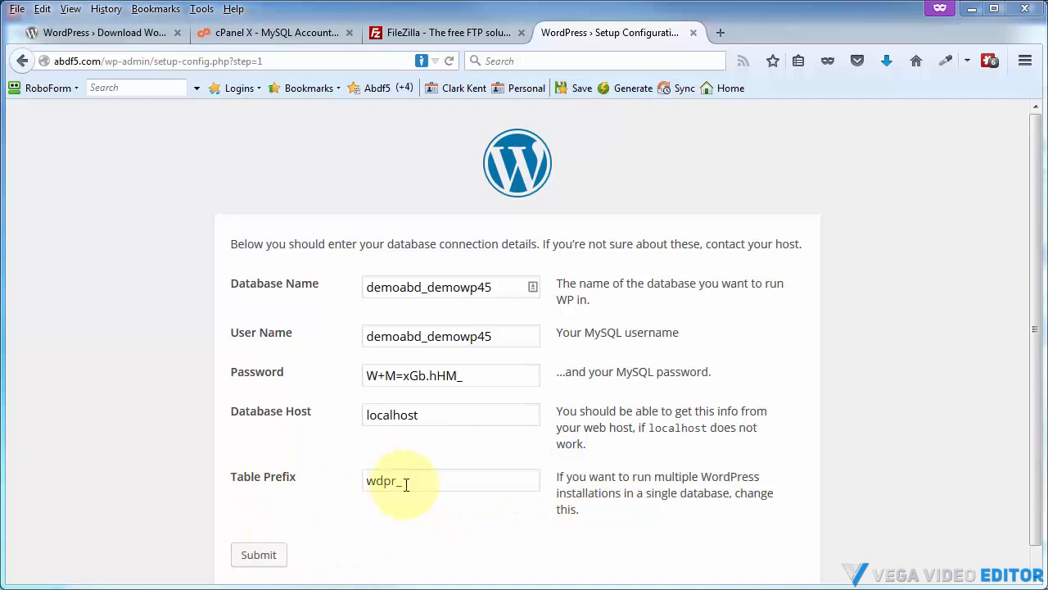
click(259, 557)
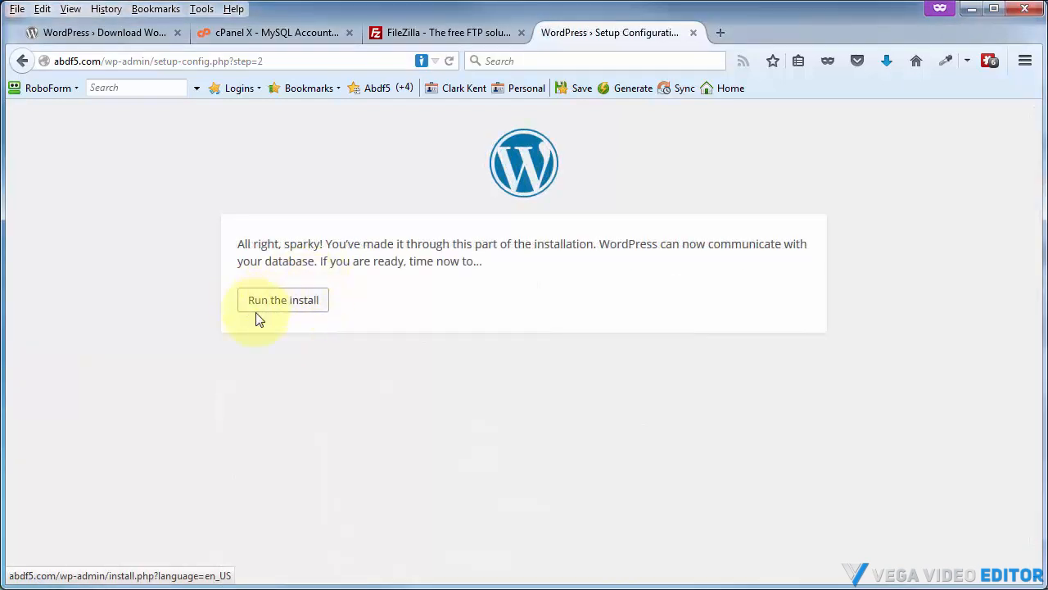
Run the WordPress install to reach the site information form
click(264, 309)
scroll(269, 319, down, 3)
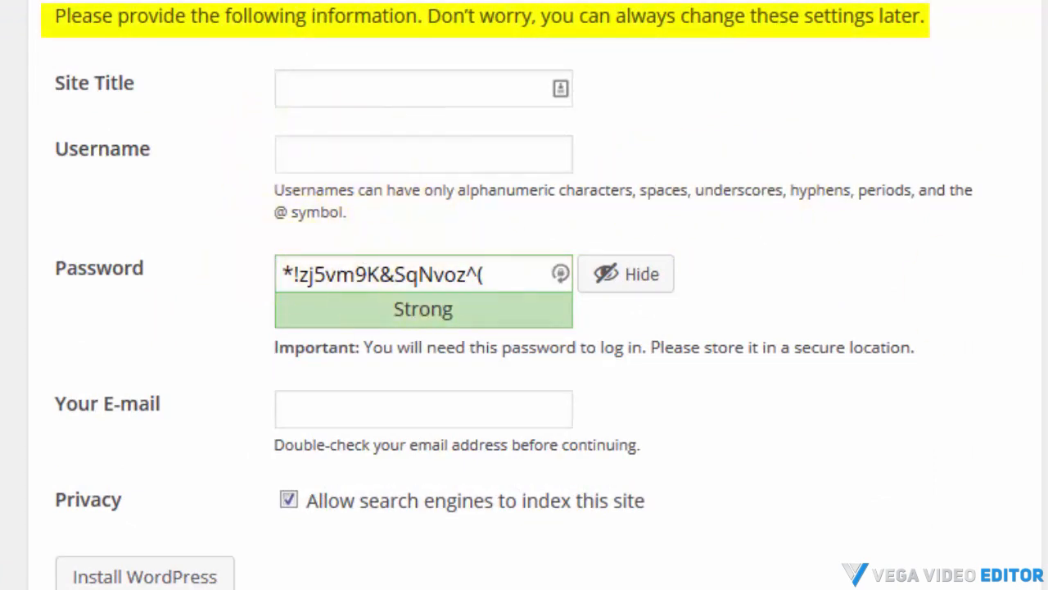
key(alt+Tab)
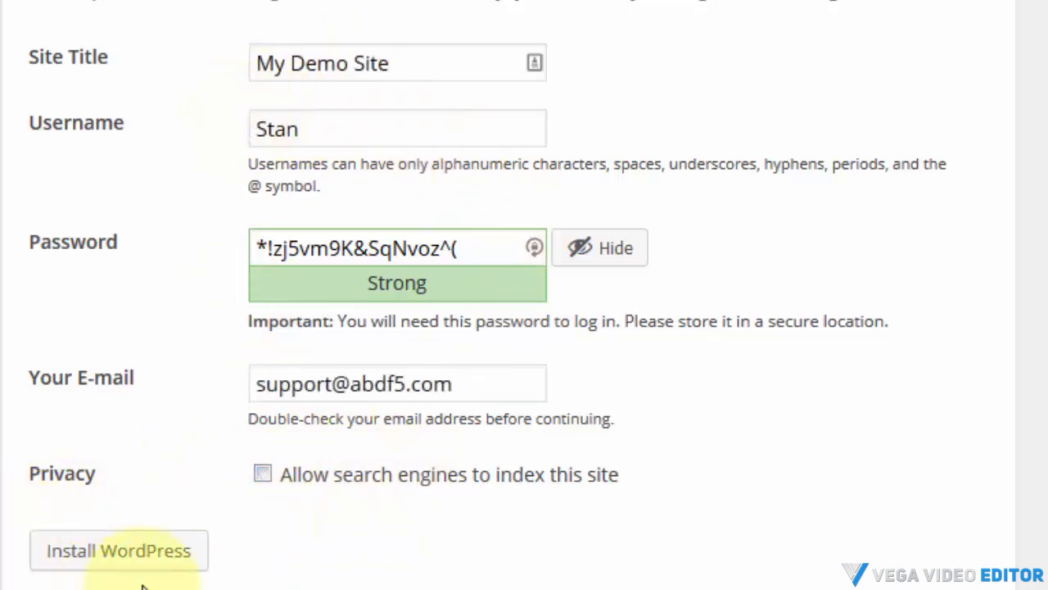
Install WordPress with site title My Demo Site and the admin details, then open the login page
click(109, 564)
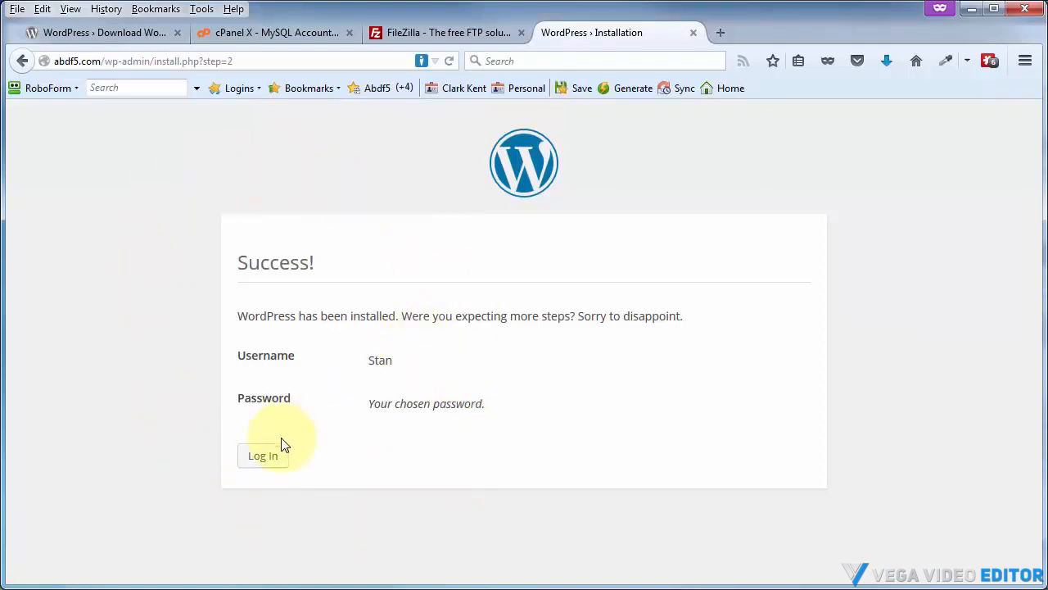
click(258, 462)
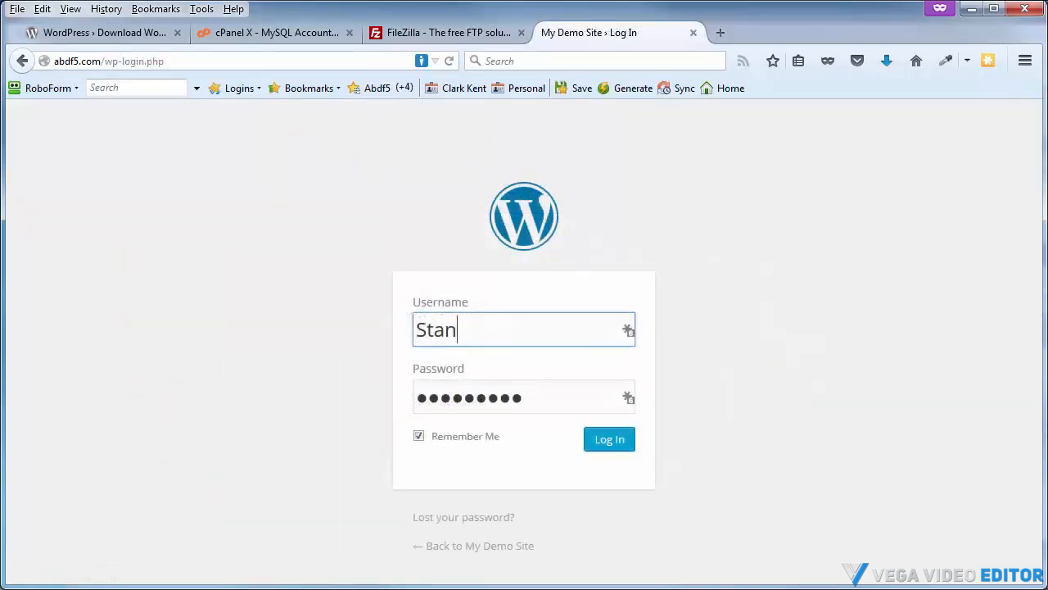
Copy the admin password from the login notes file into the login form and log in to the dashboard
drag(1047, 34, 688, 36)
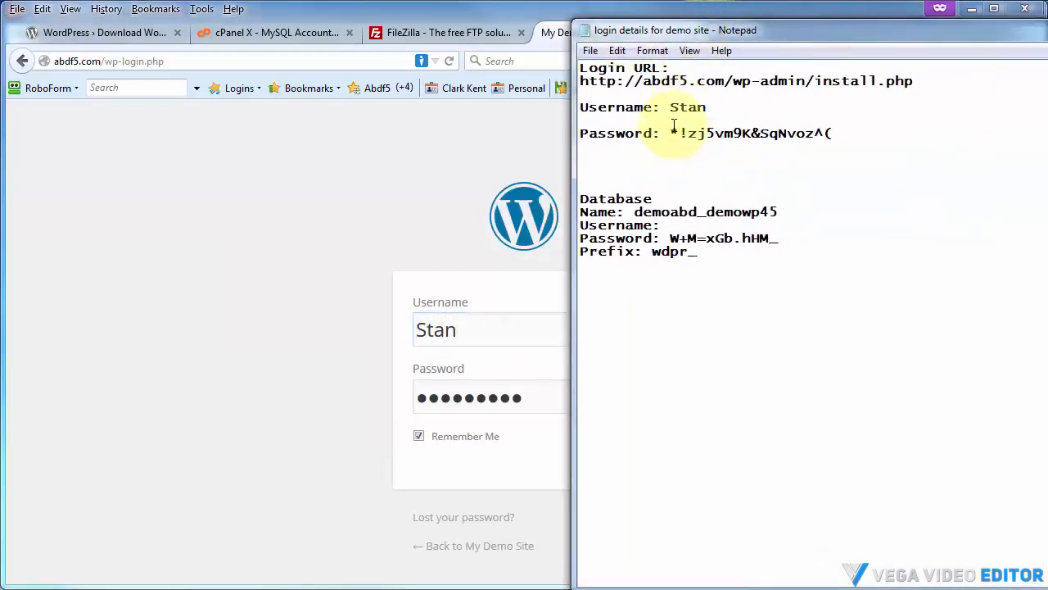
drag(669, 133, 843, 138)
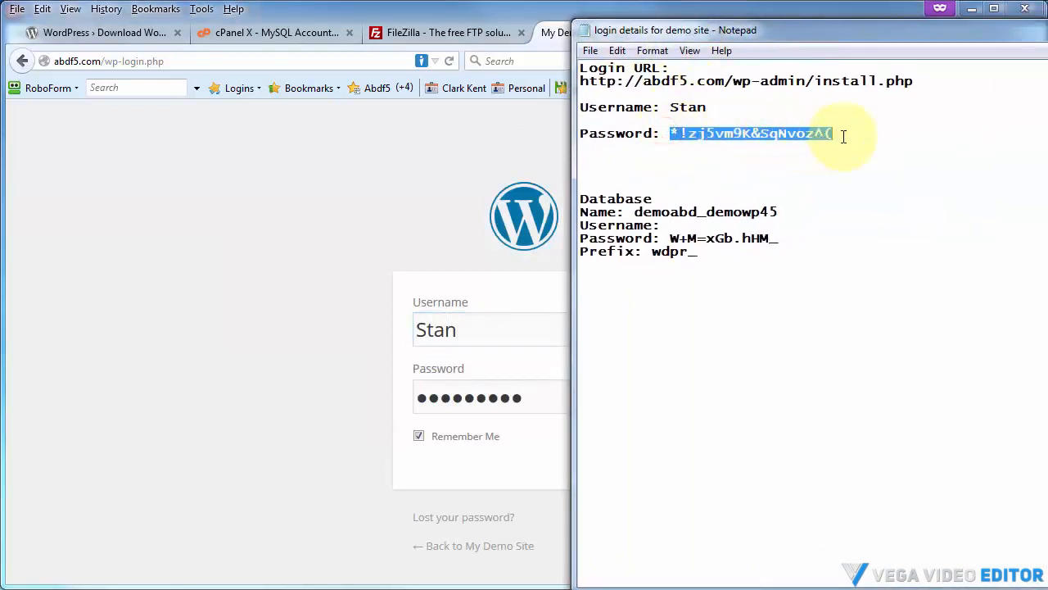
right_click(807, 134)
click(845, 185)
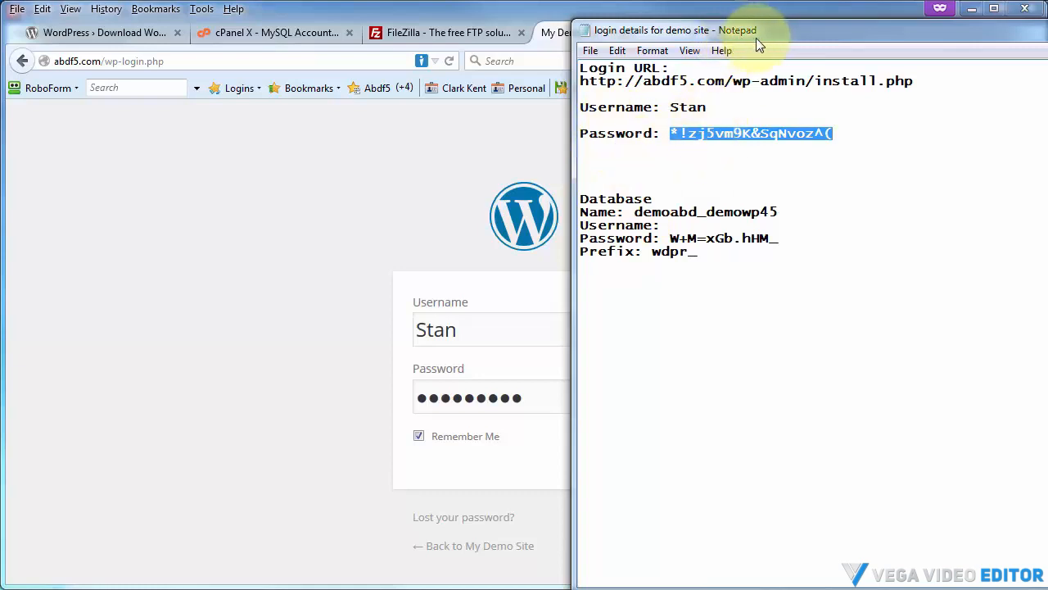
drag(771, 33, 1047, 33)
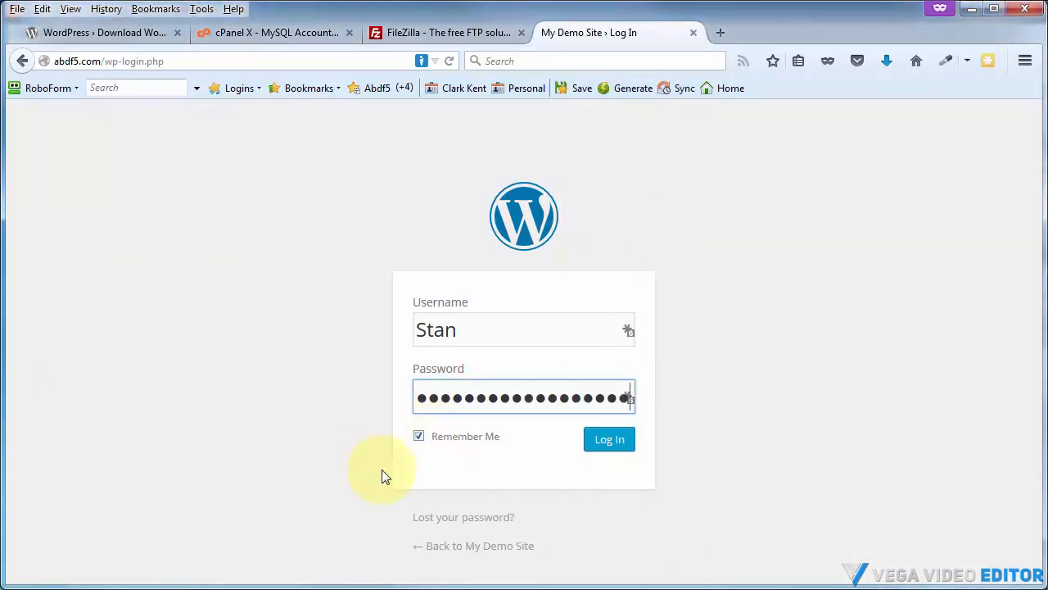
click(609, 440)
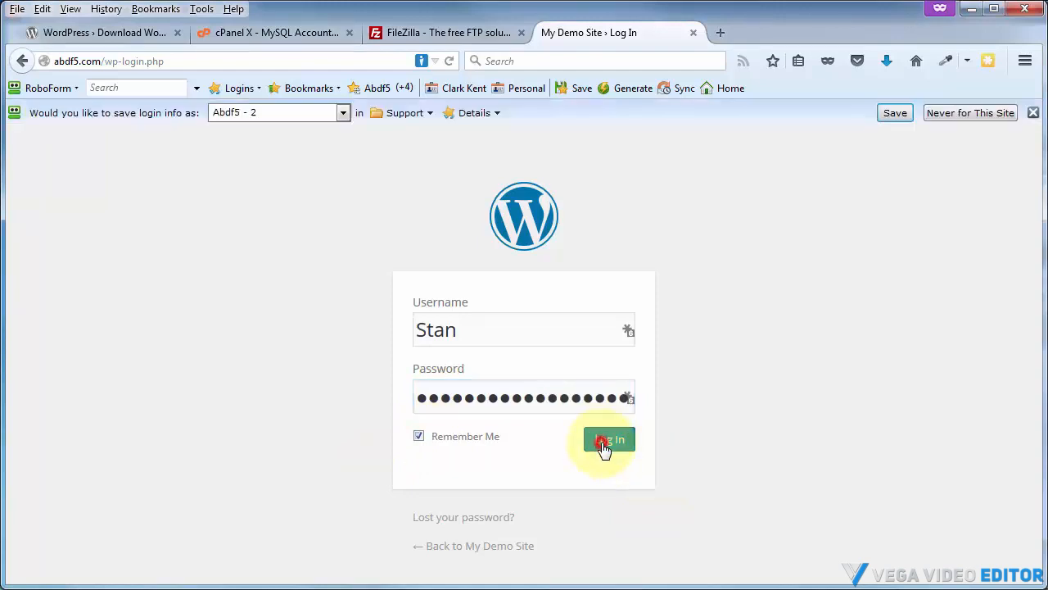
click(1024, 110)
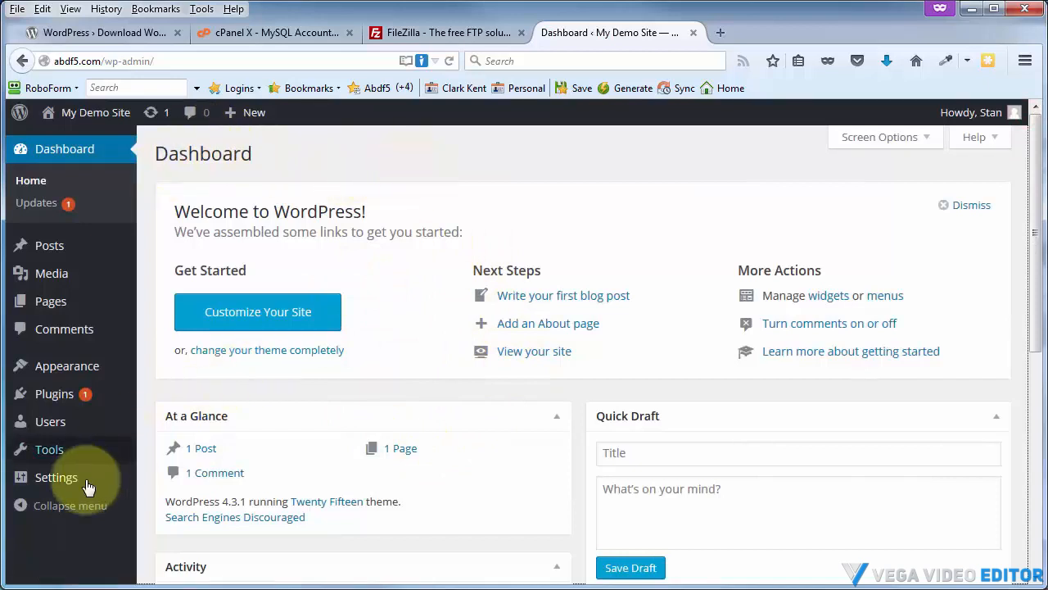
In Reading settings, turn off Discourage search engines from indexing this site and save the changes
mouse_move(52, 477)
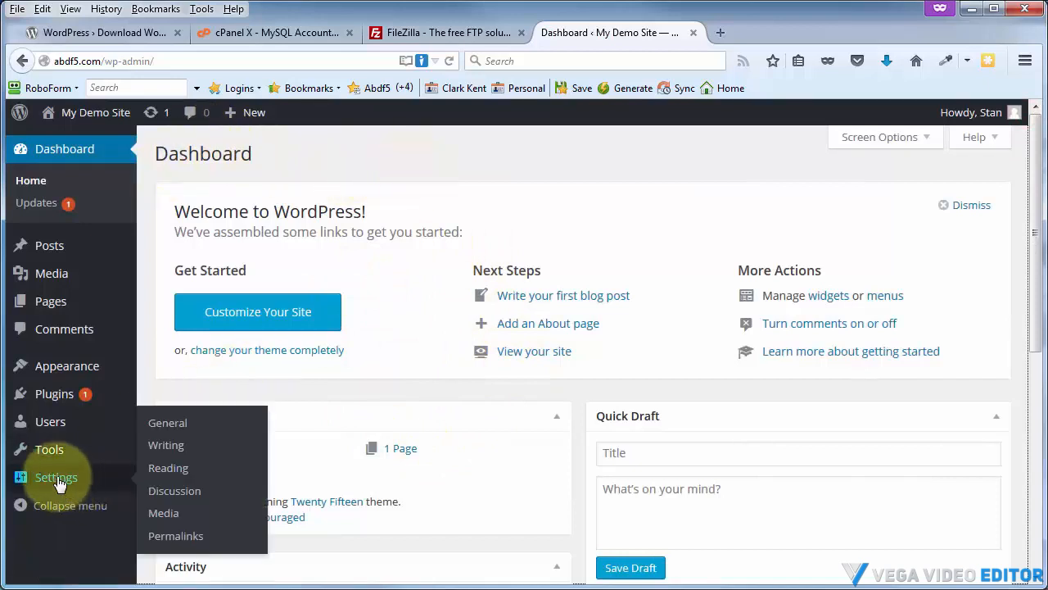
click(175, 470)
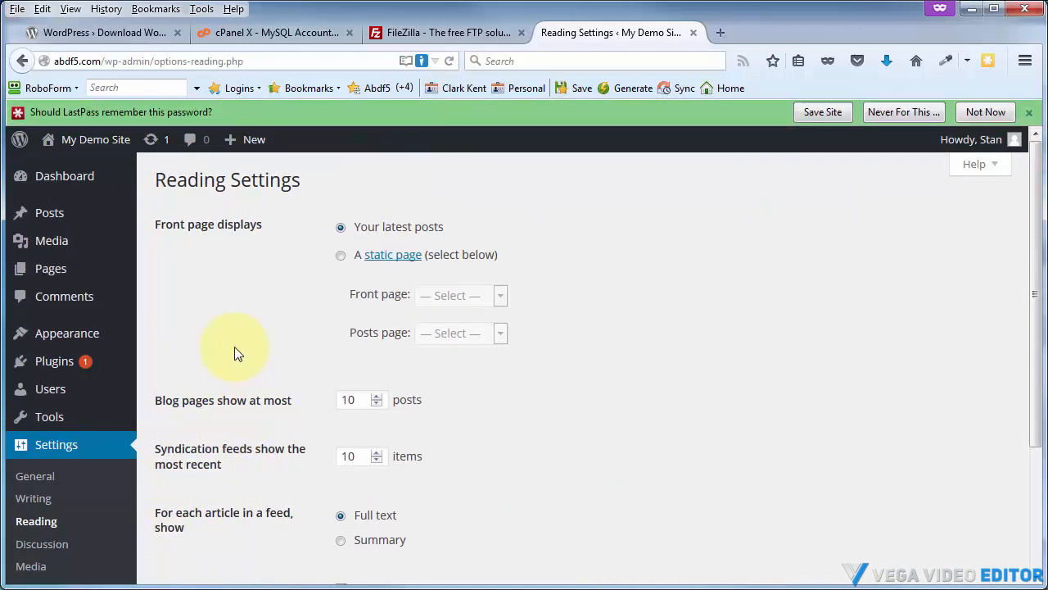
scroll(235, 354, down, 3)
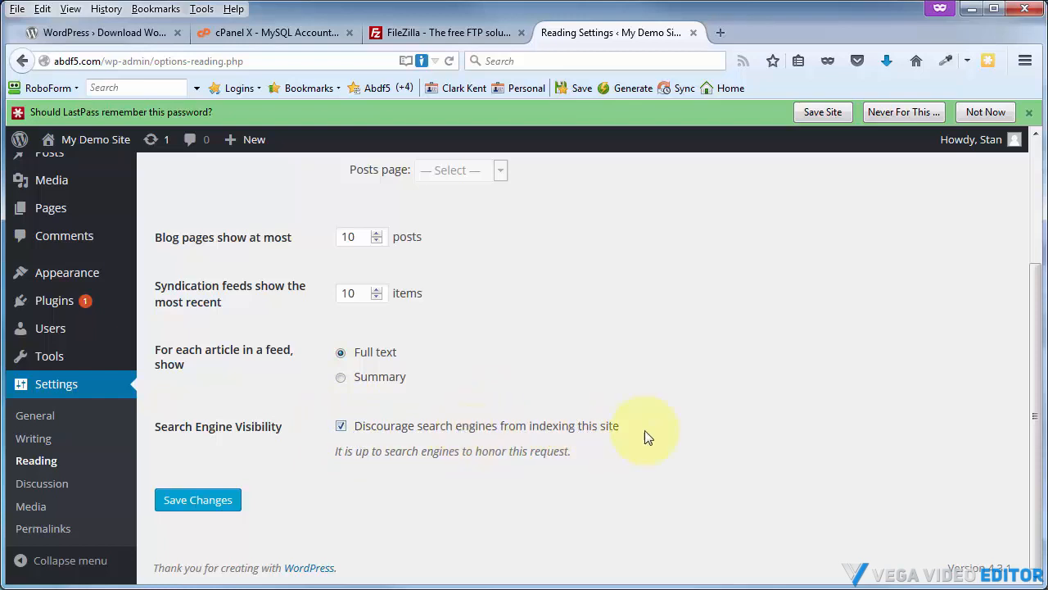
click(341, 427)
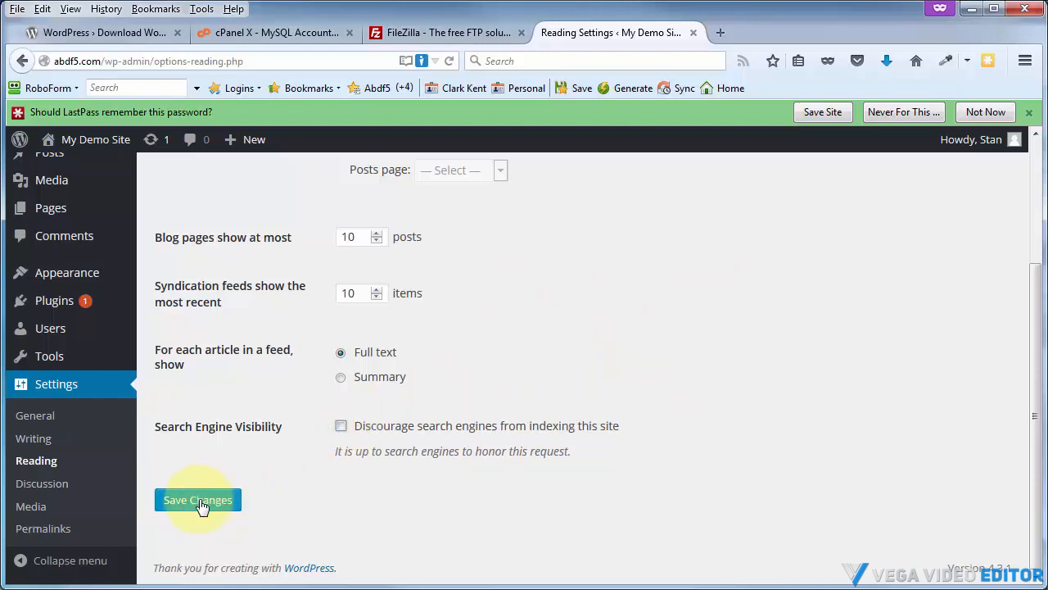
click(341, 426)
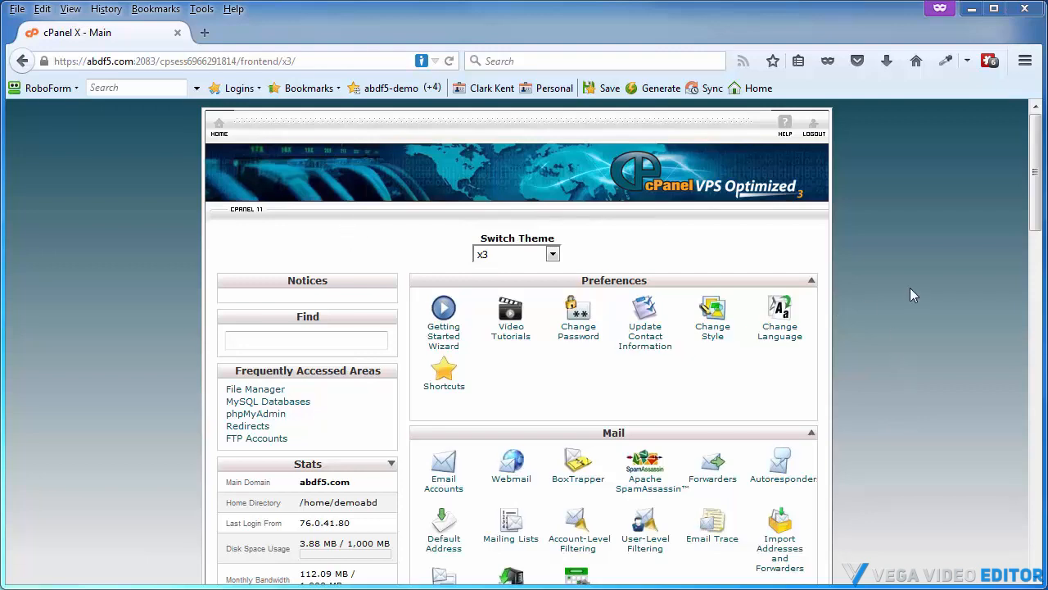
Open Softaculous from the cPanel home page and select WordPress
scroll(1022, 301, down, 5)
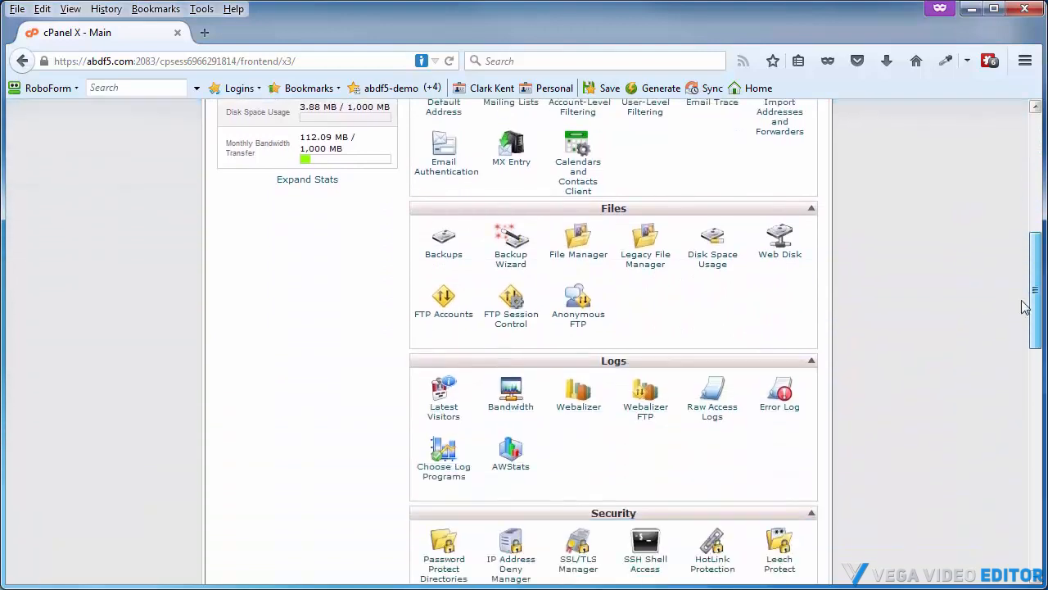
scroll(1021, 305, down, 8)
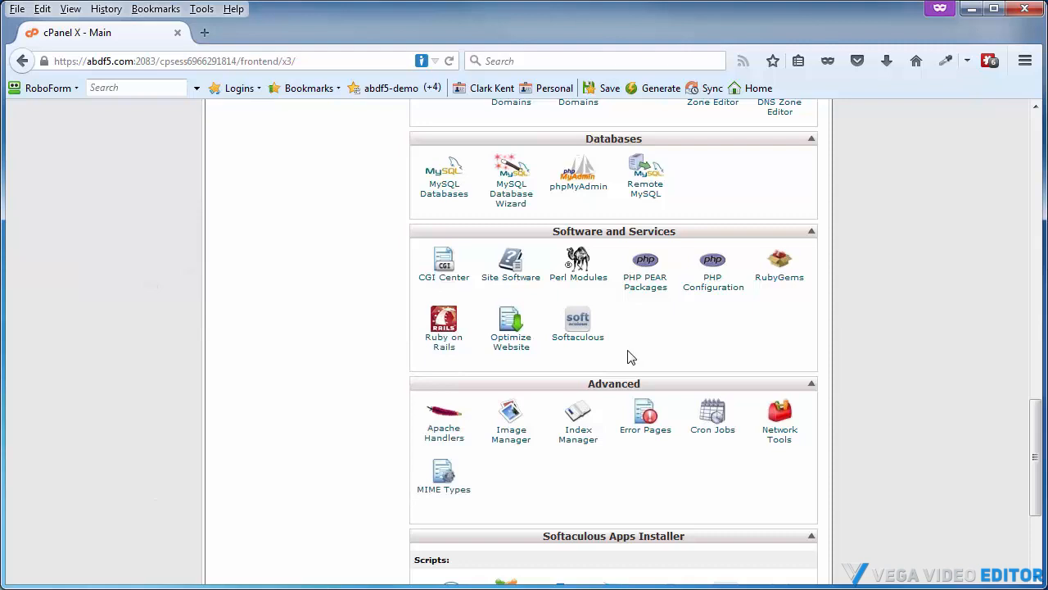
click(573, 336)
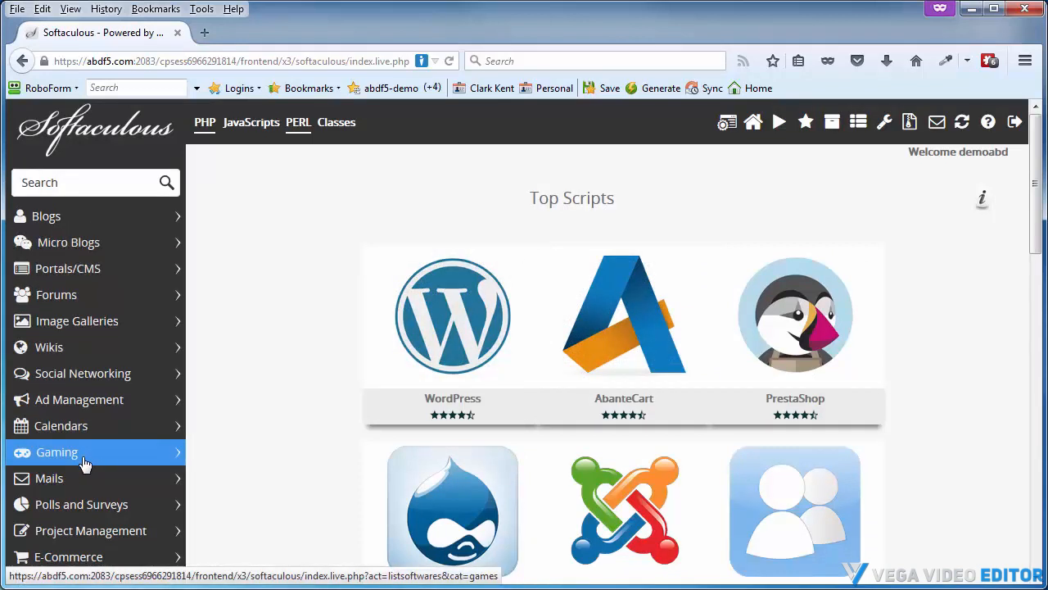
mouse_move(434, 315)
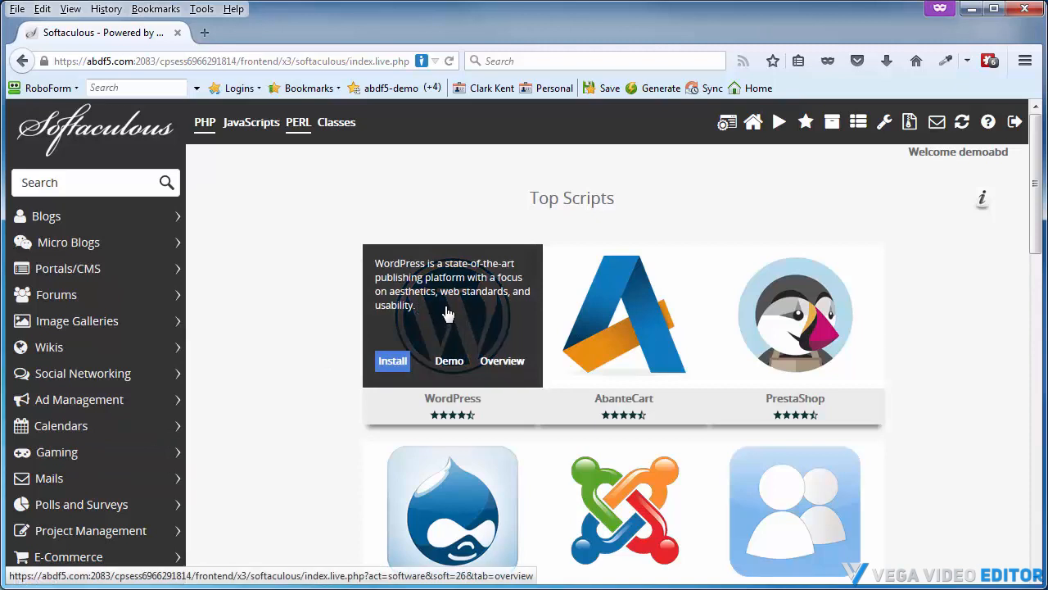
click(446, 314)
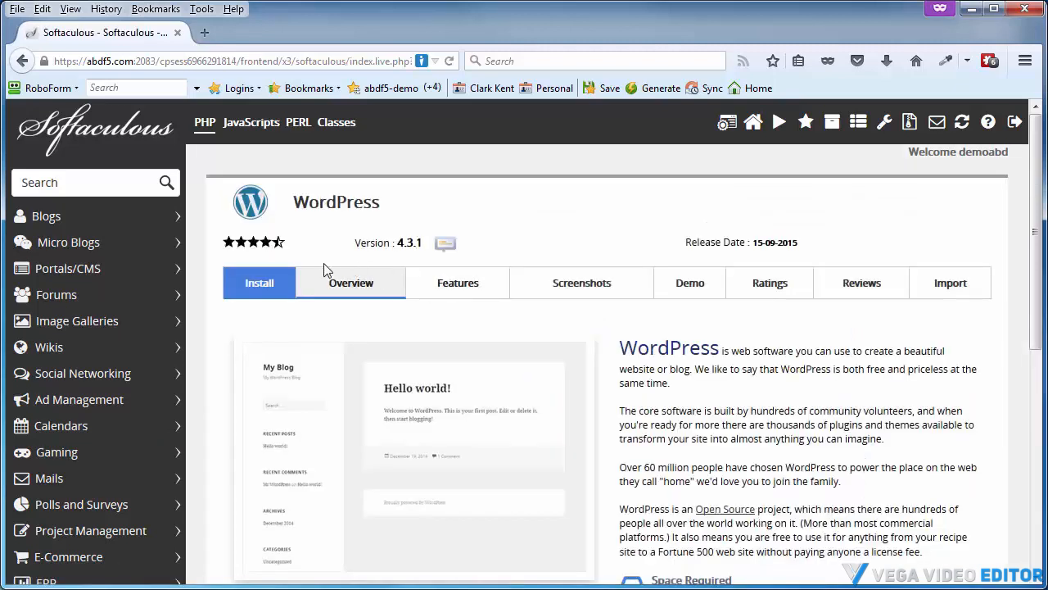
Open the WordPress Install tab in Softaculous
scroll(699, 387, down, 3)
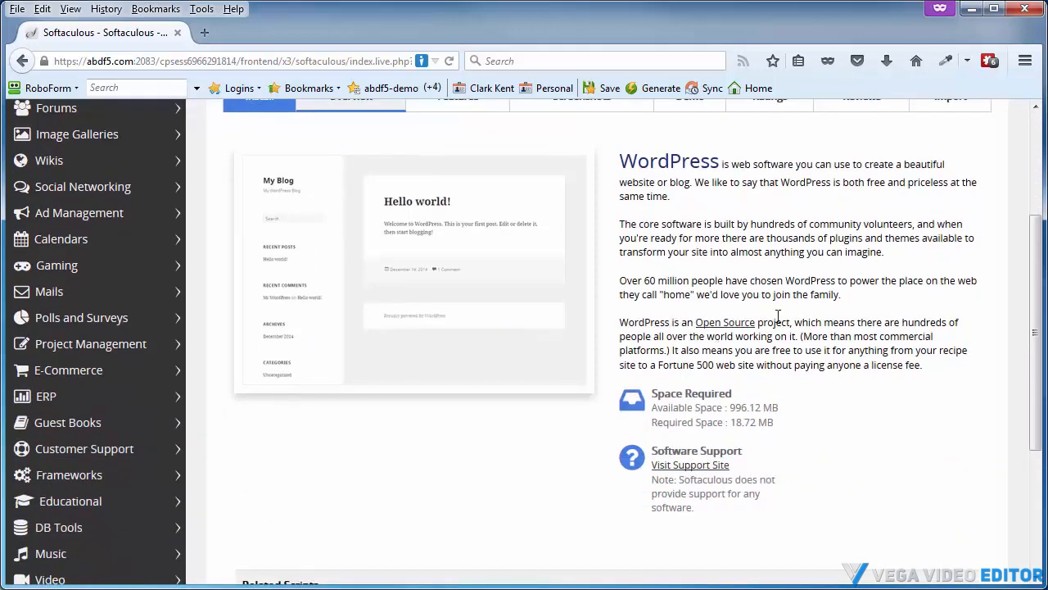
scroll(770, 290, up, 3)
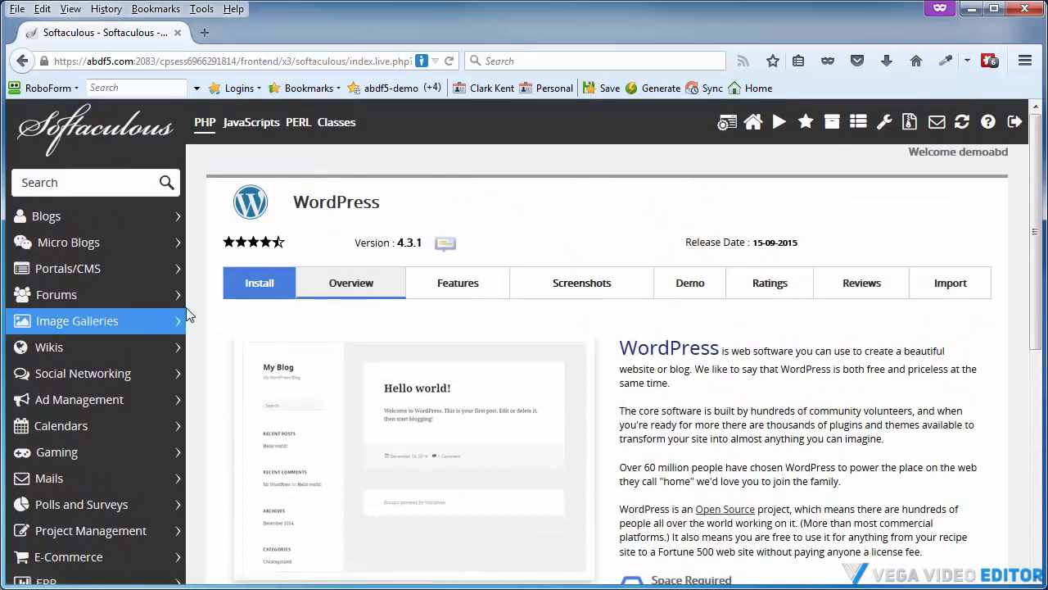
click(251, 291)
scroll(316, 332, down, 2)
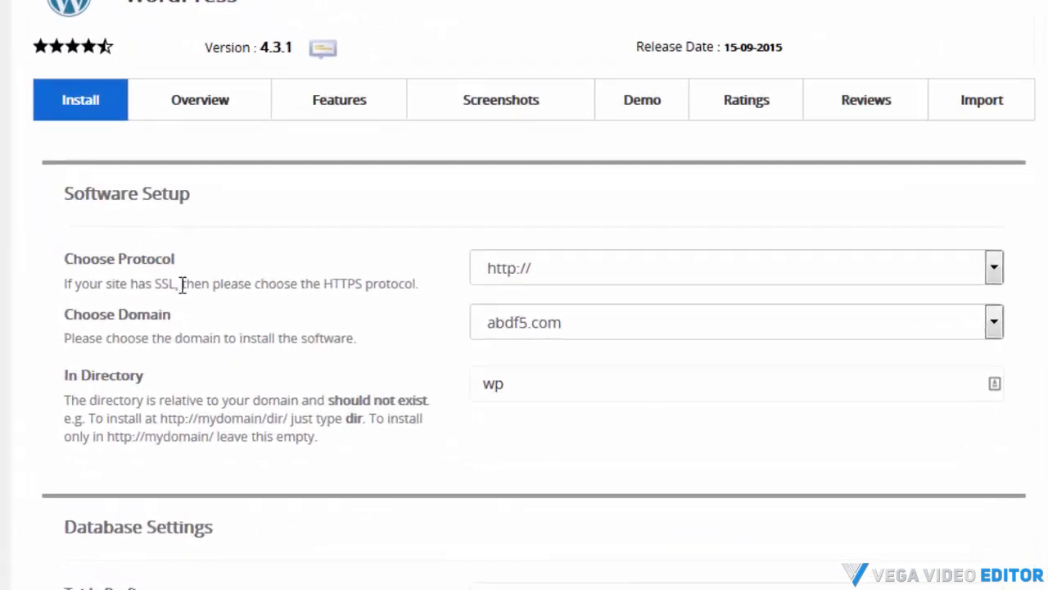
click(543, 272)
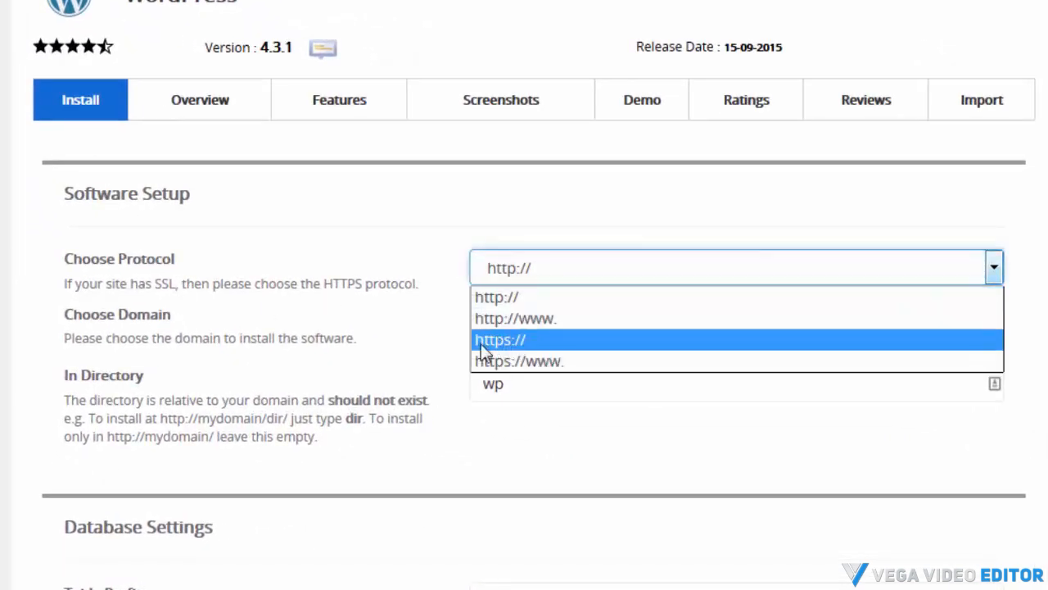
click(550, 276)
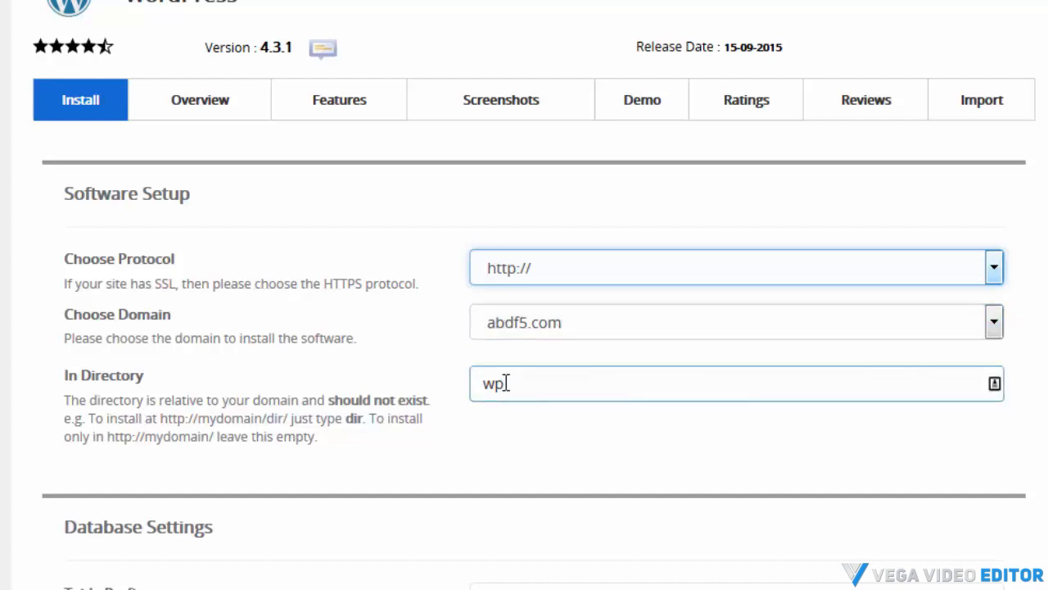
drag(507, 384, 468, 386)
text(blog)
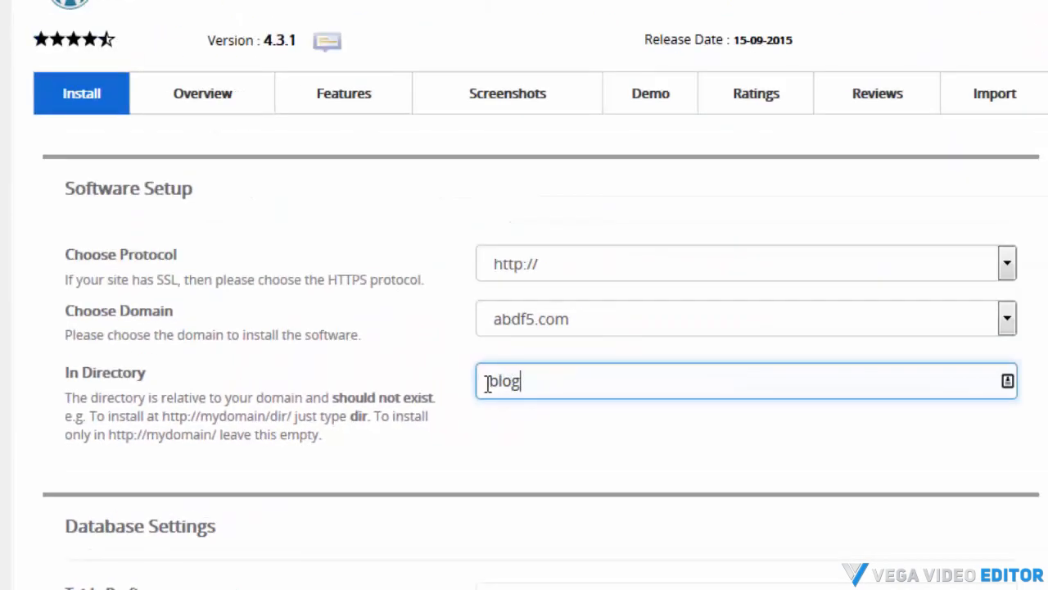
drag(530, 380, 458, 390)
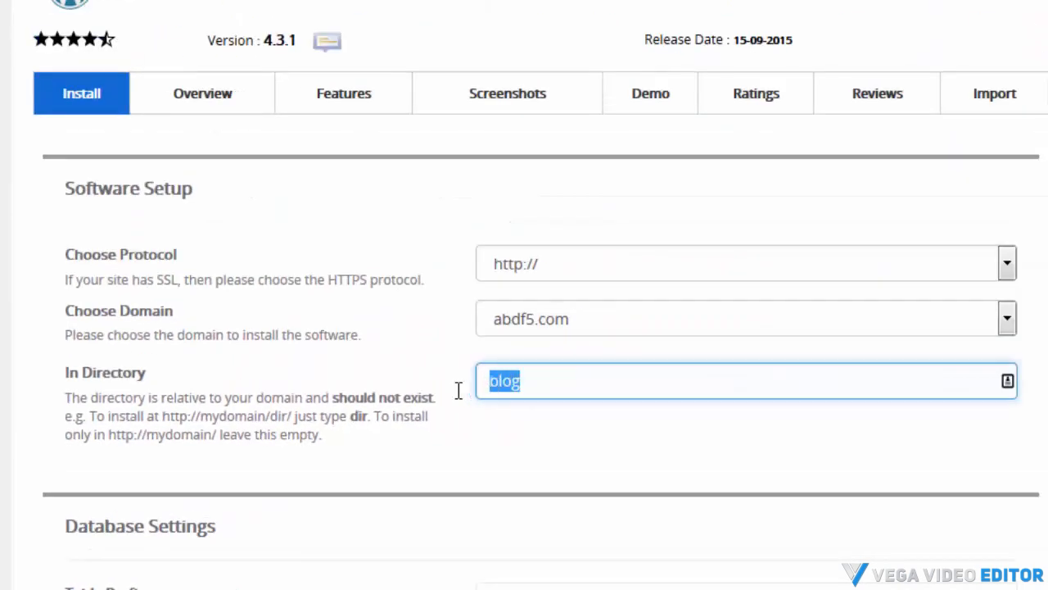
key(BackSpace)
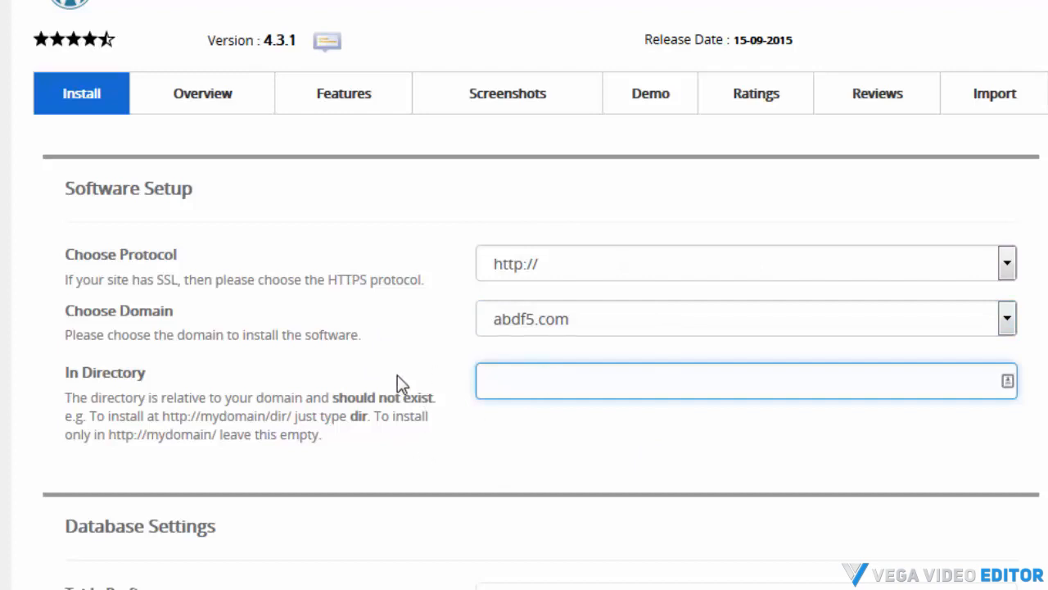
Set the table prefix to wofp_ and copy it
scroll(397, 381, down, 5)
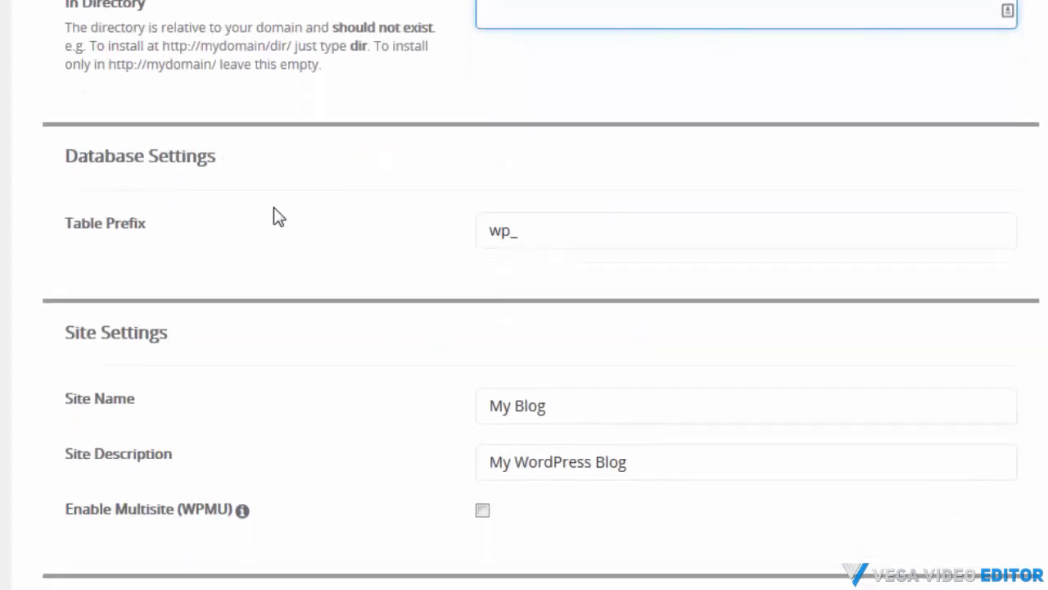
click(491, 230)
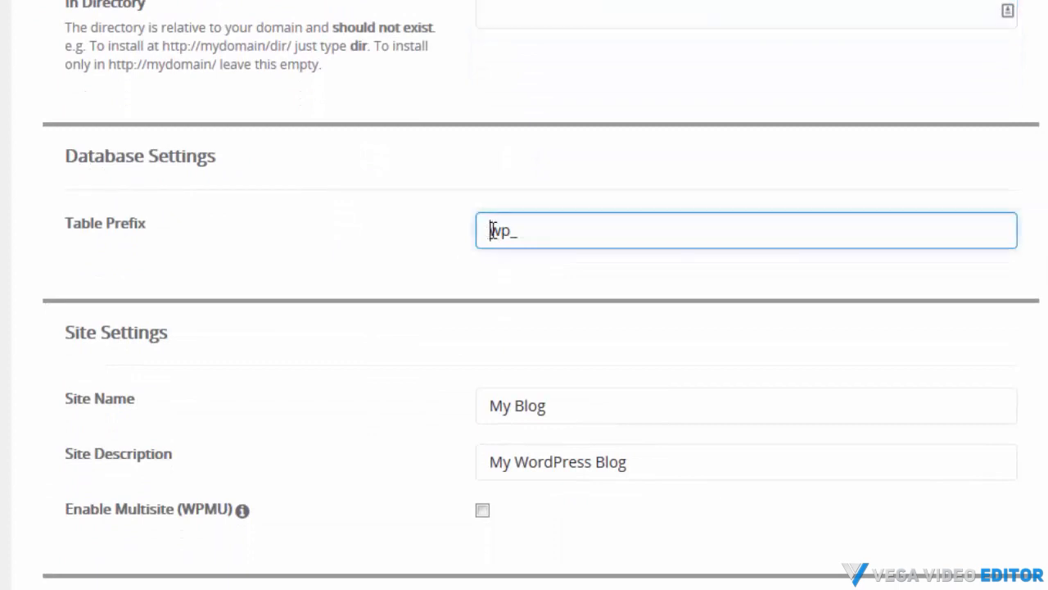
drag(491, 230, 509, 232)
text(wofp)
drag(549, 235, 498, 223)
right_click(504, 231)
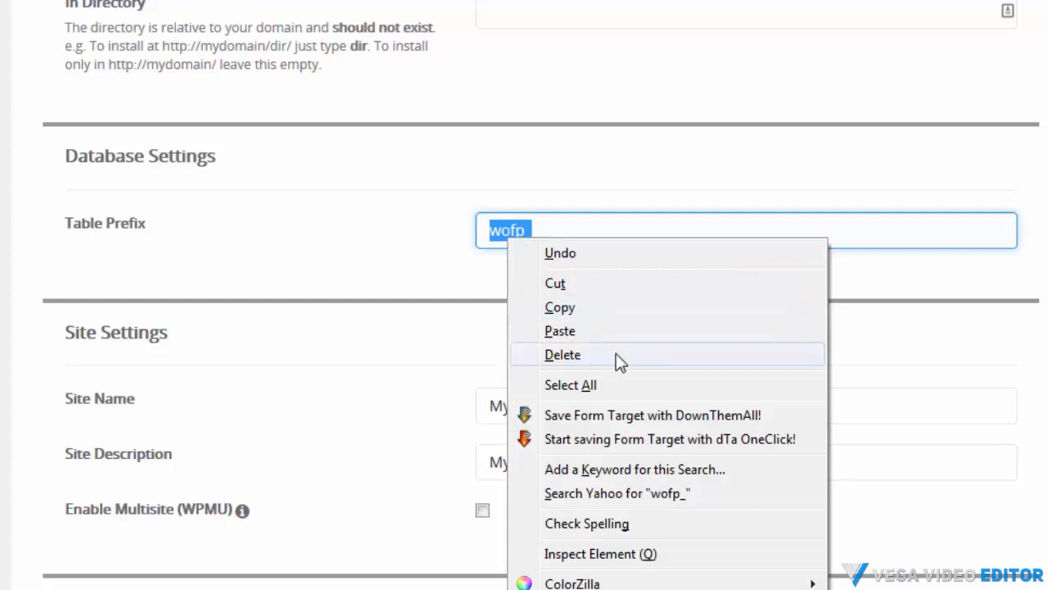
click(560, 308)
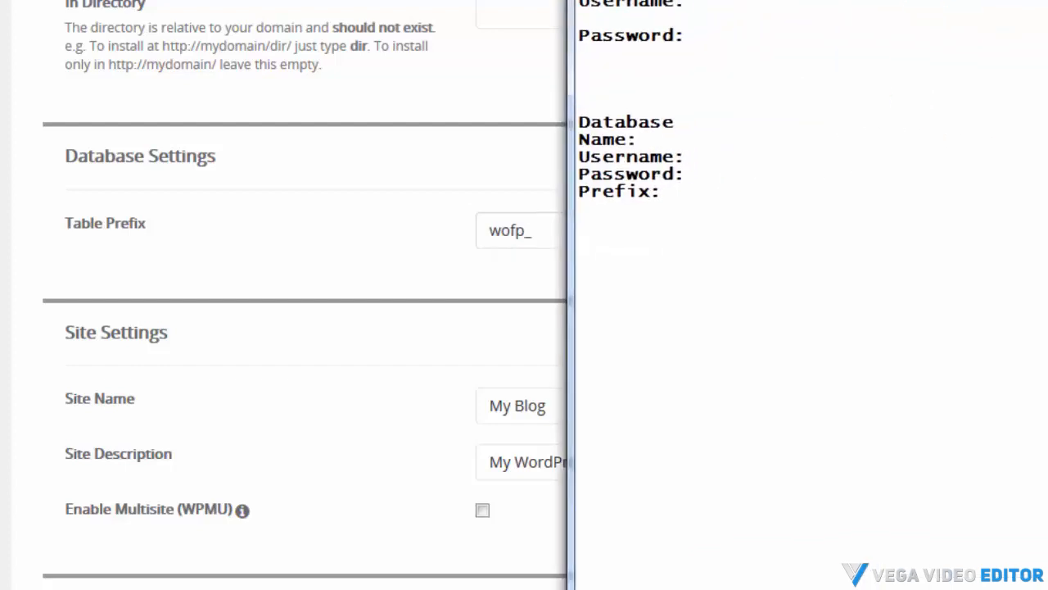
Paste the table prefix into the Prefix line of the login notes file
right_click(704, 189)
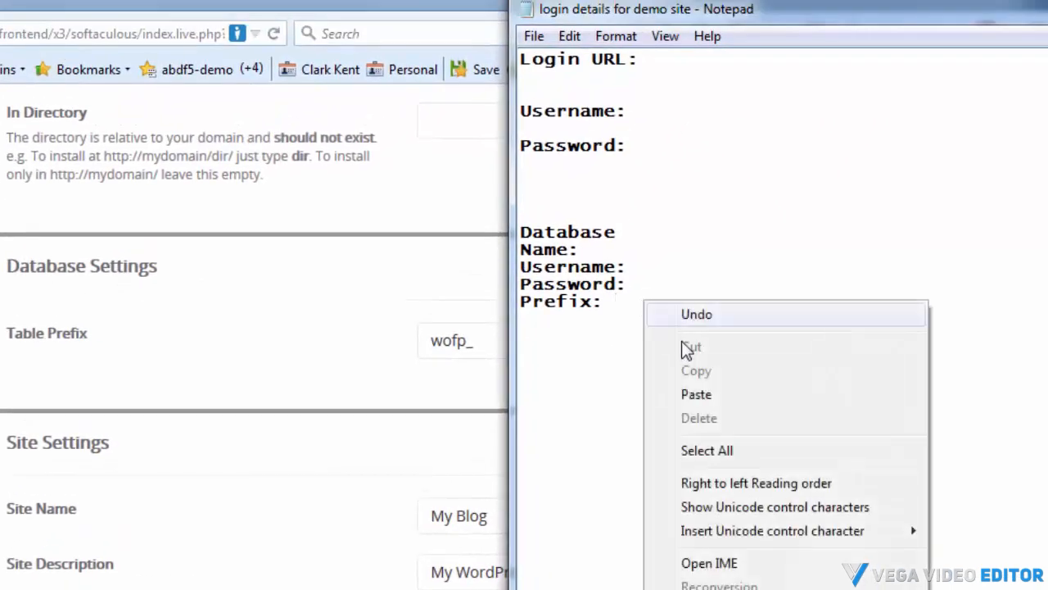
click(698, 394)
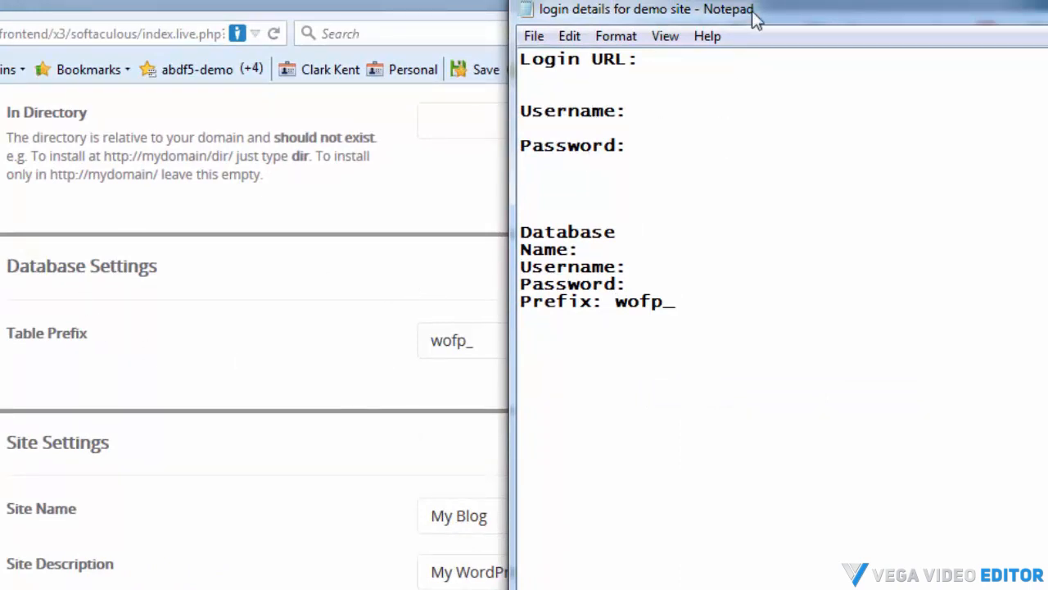
click(65, 449)
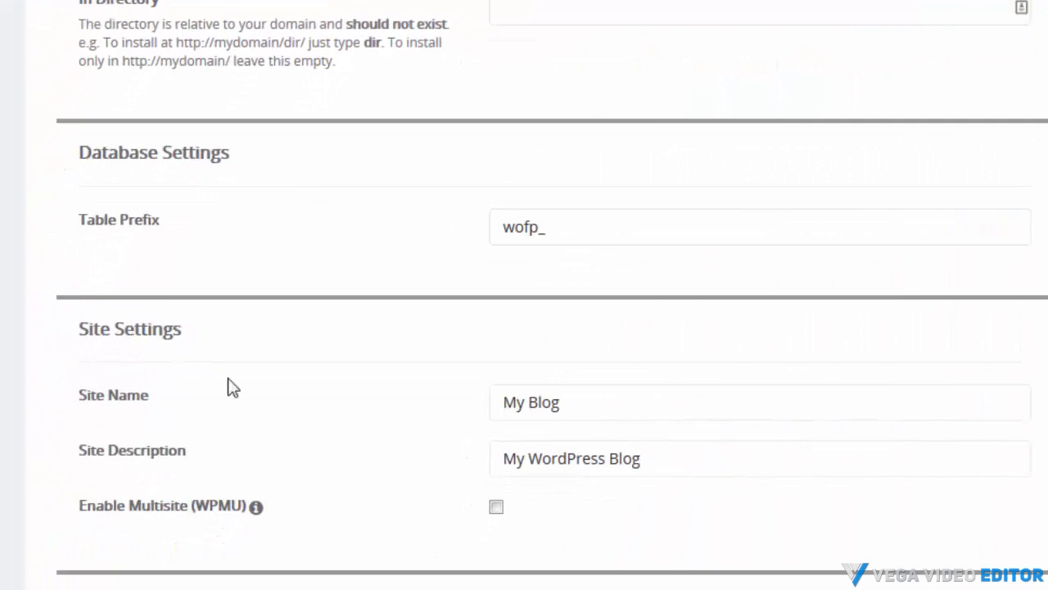
Set the admin username to stan
scroll(277, 363, down, 3)
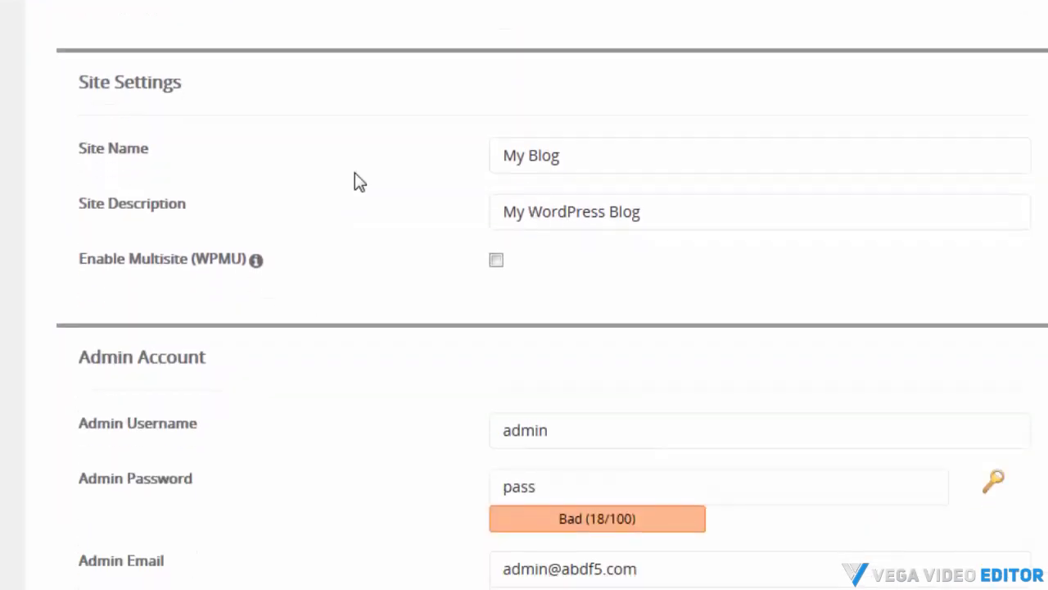
click(495, 155)
click(591, 218)
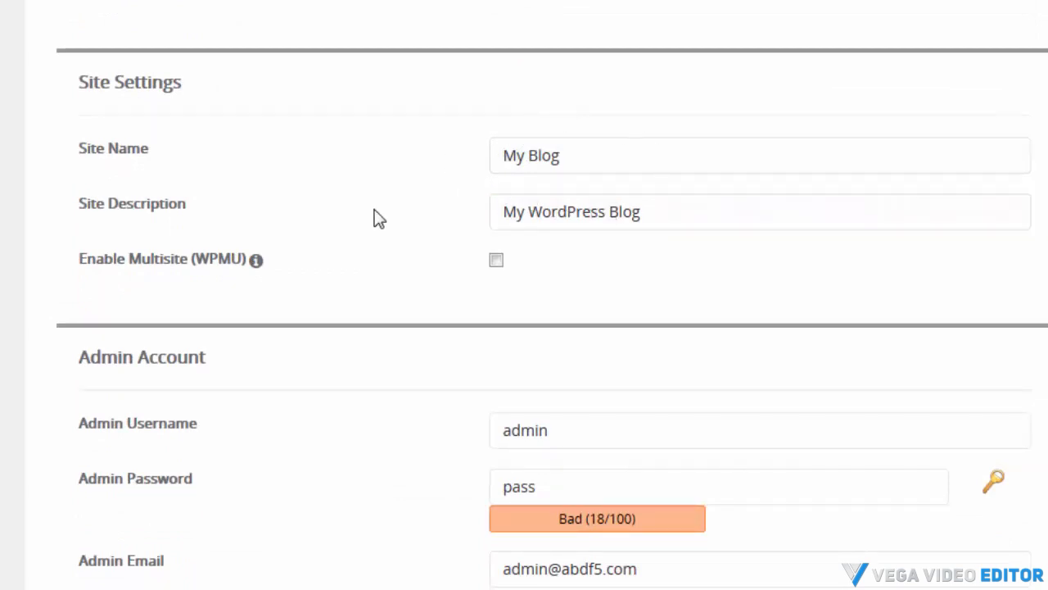
scroll(379, 219, down, 3)
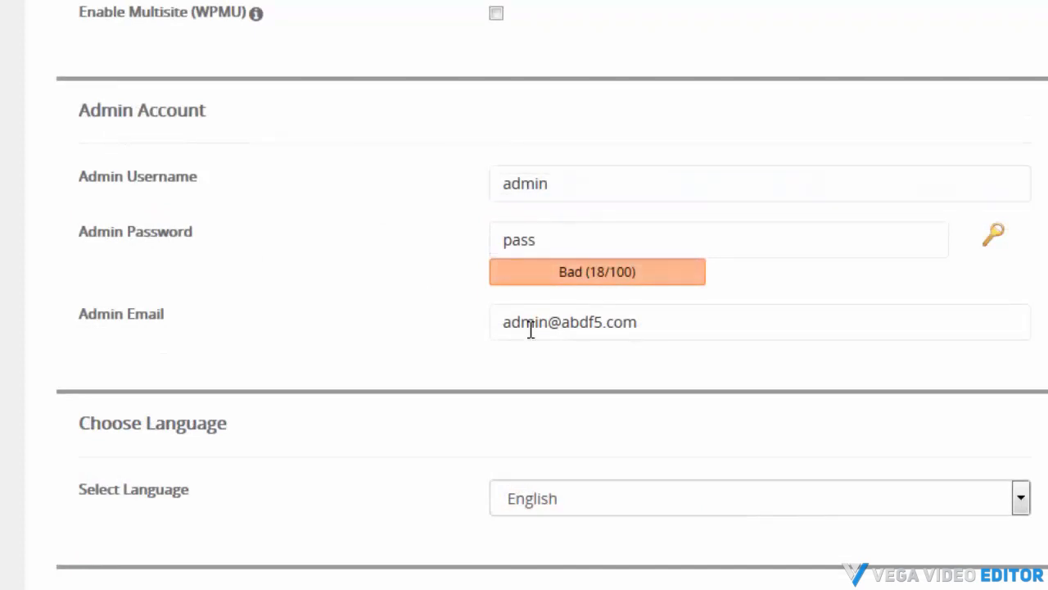
drag(562, 179, 398, 173)
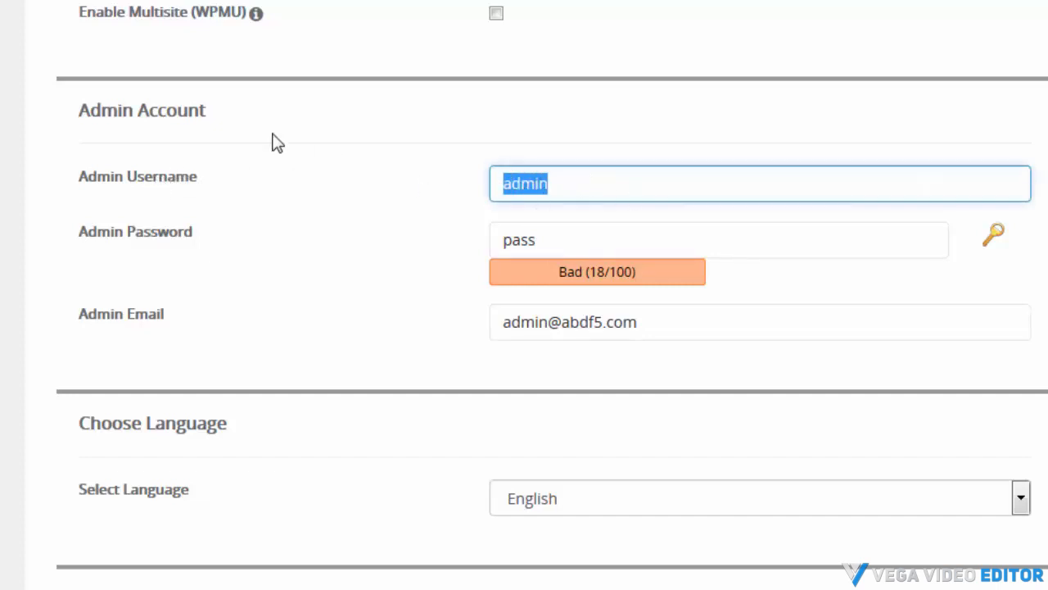
text(stan)
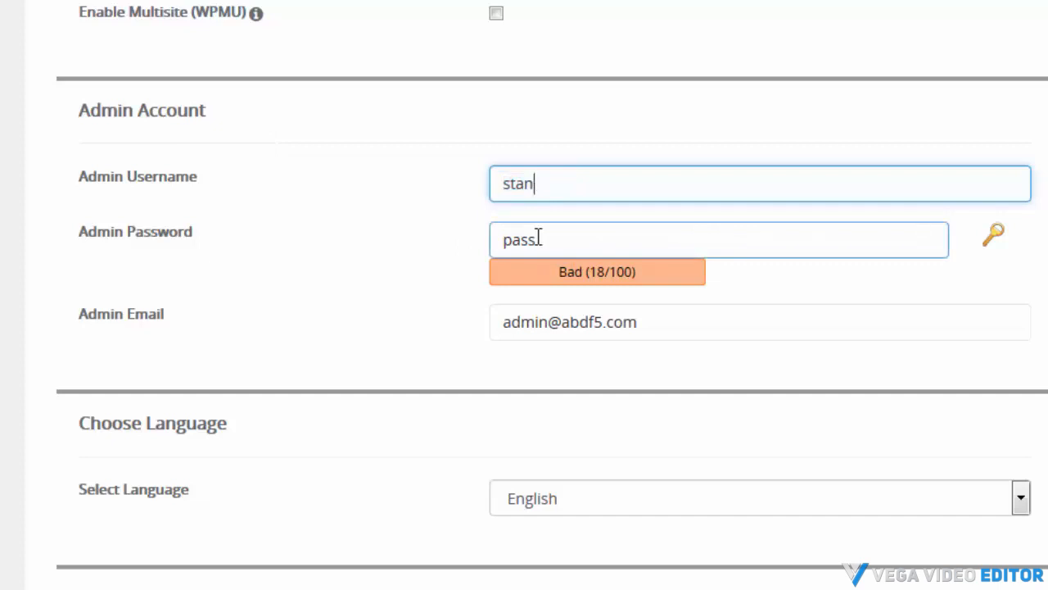
Generate a random admin password and append extra characters to it
click(993, 240)
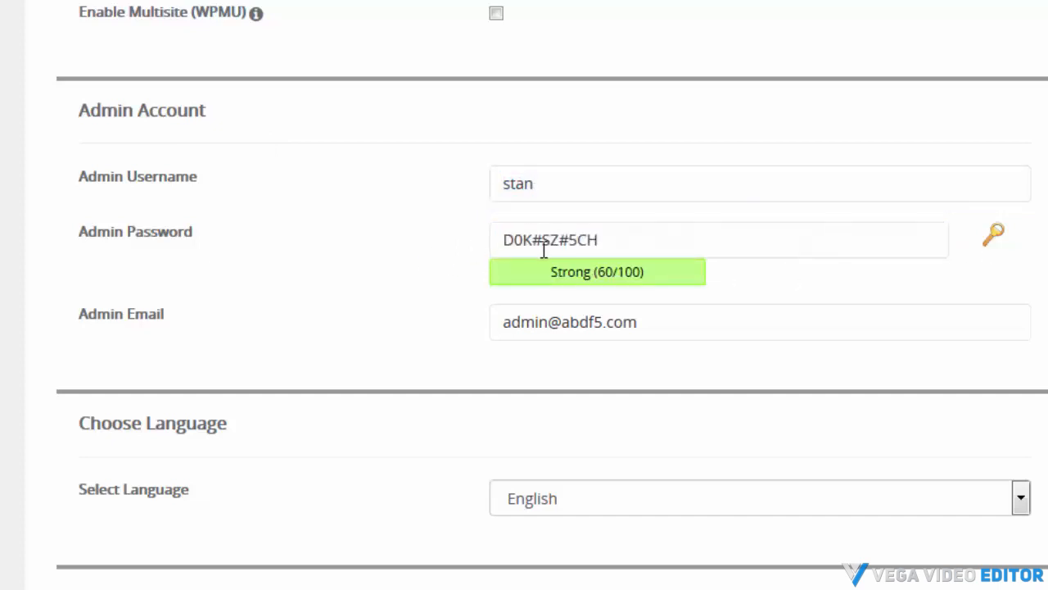
click(608, 238)
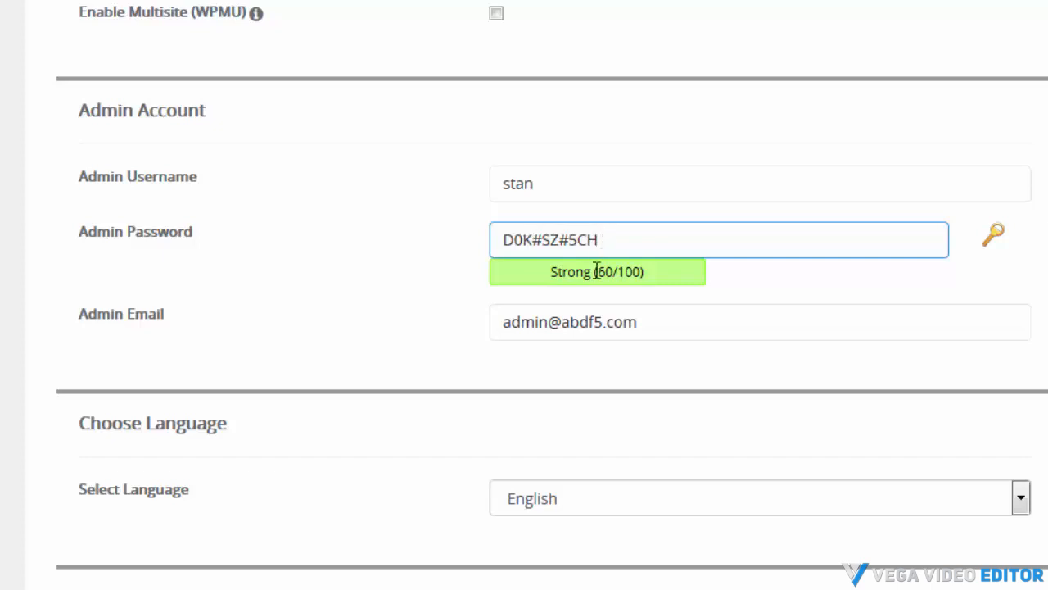
click(597, 300)
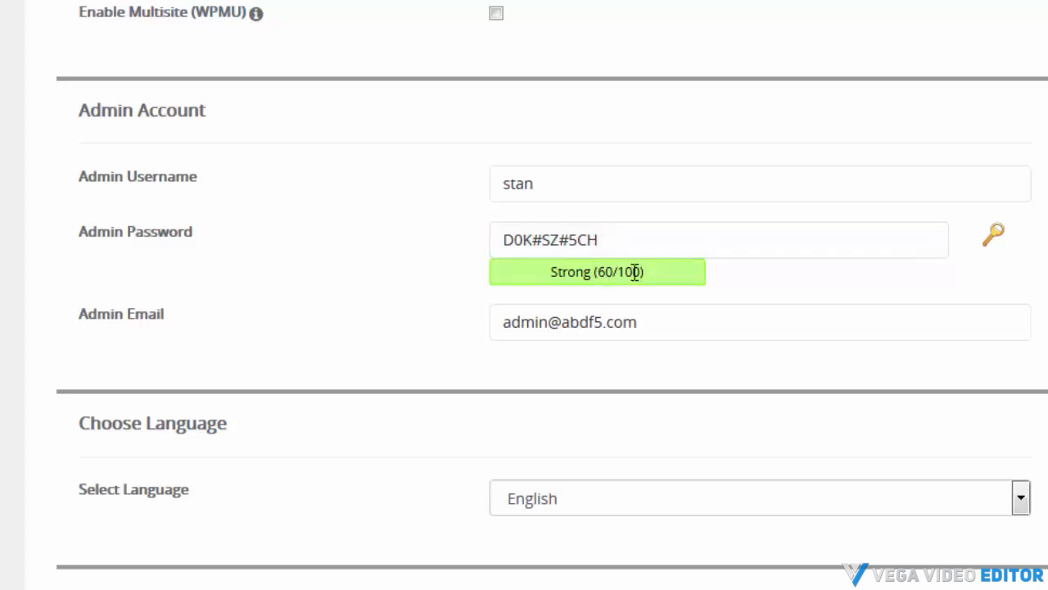
click(611, 239)
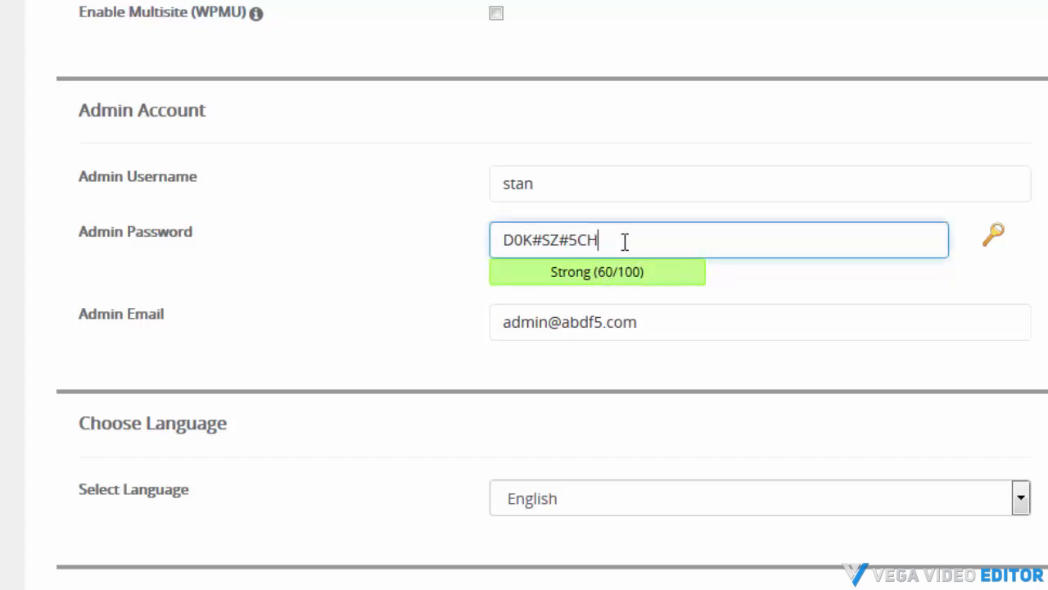
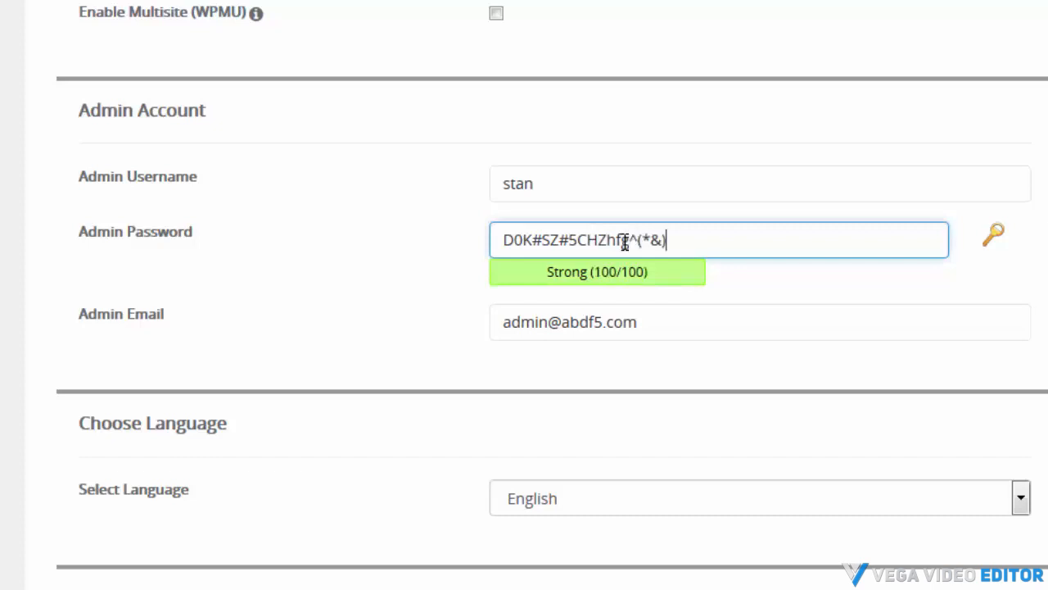
Copy the admin password into the login notes file
drag(668, 240, 478, 240)
right_click(543, 244)
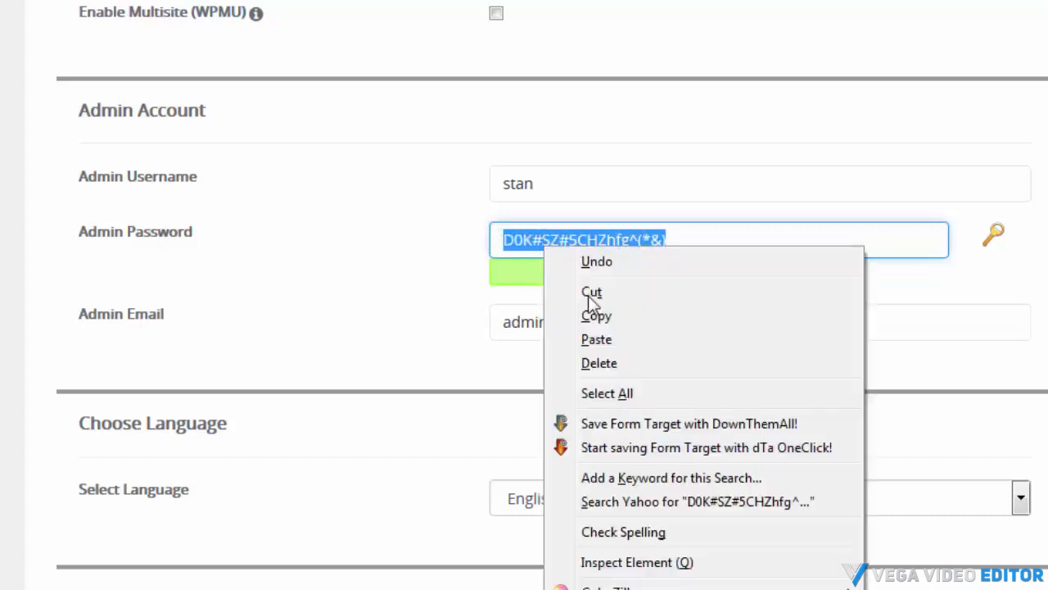
click(601, 314)
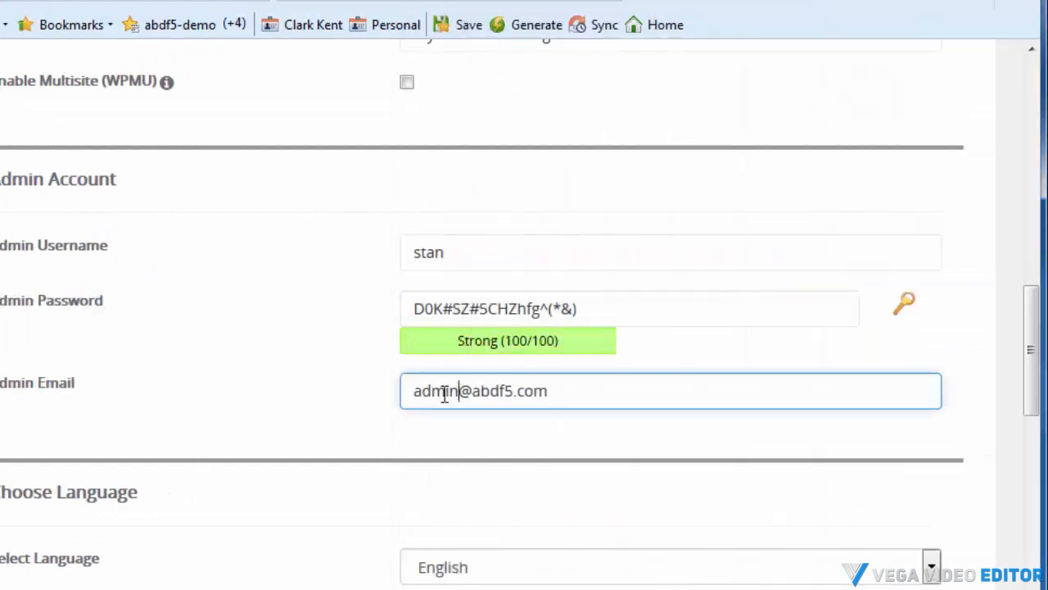
Change the admin e-mail address to the support mailbox on the same domain
double_click(446, 391)
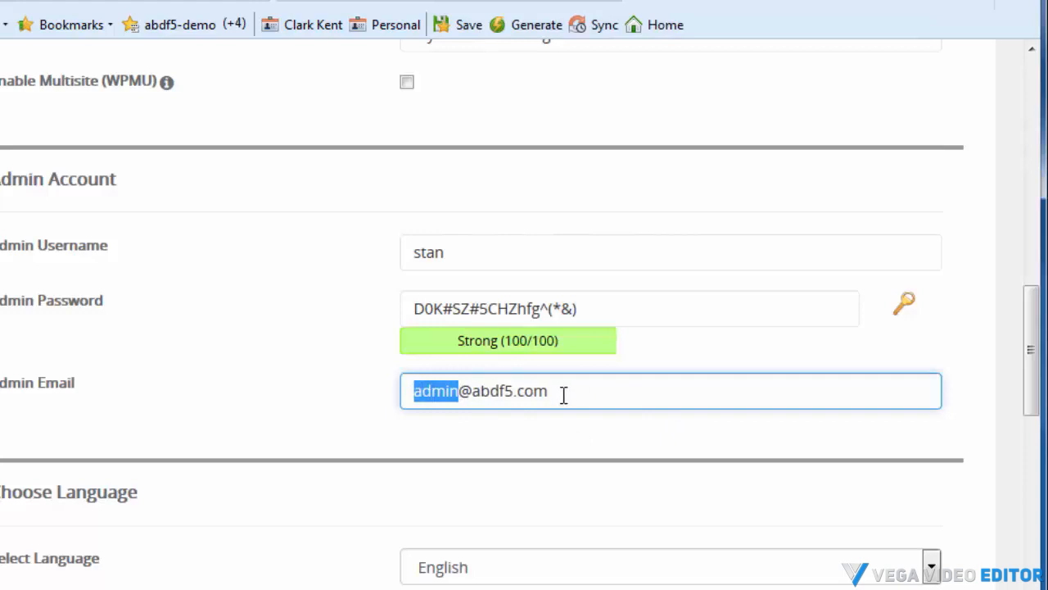
text(support)
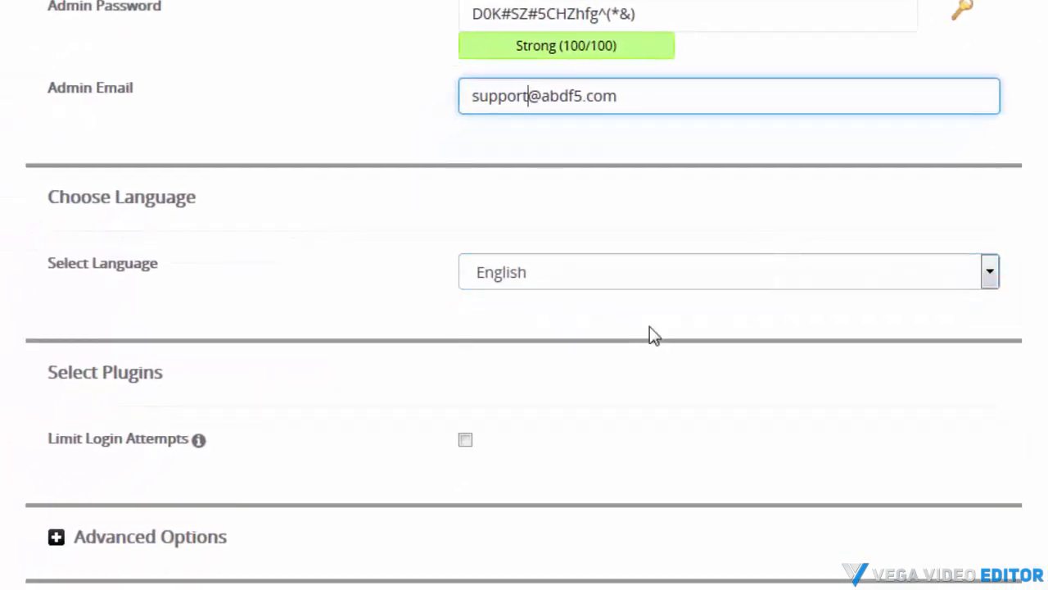
Expand the Advanced Options section and select the database name field
scroll(287, 320, down, 3)
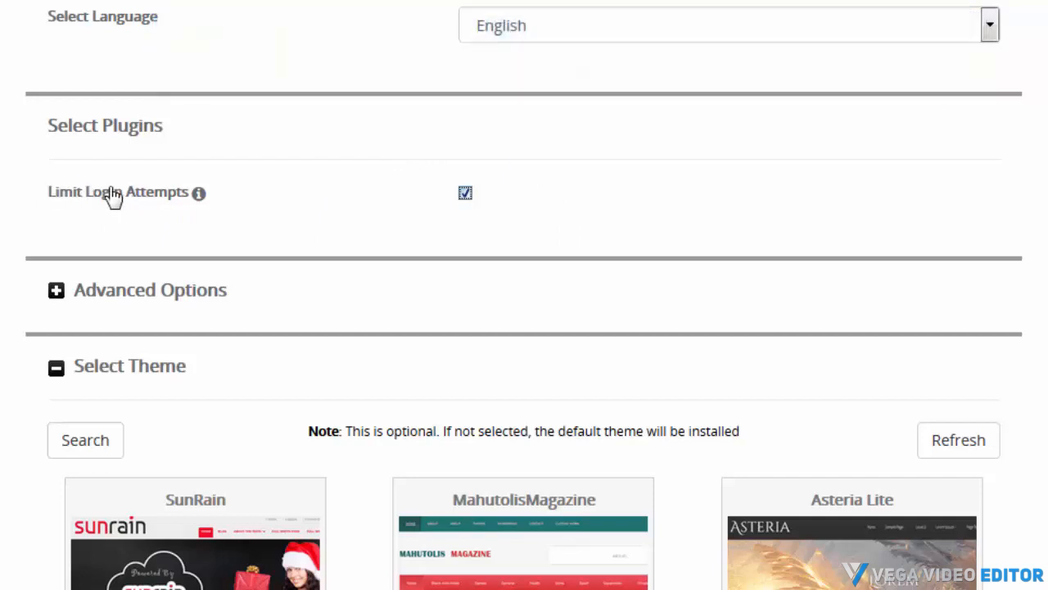
click(314, 305)
scroll(311, 304, down, 3)
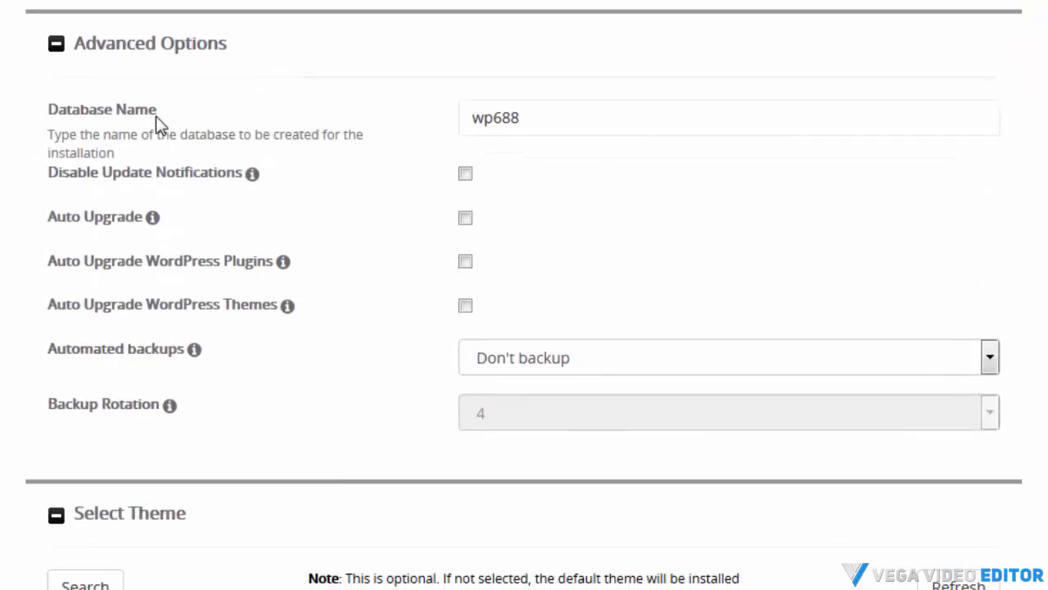
click(546, 119)
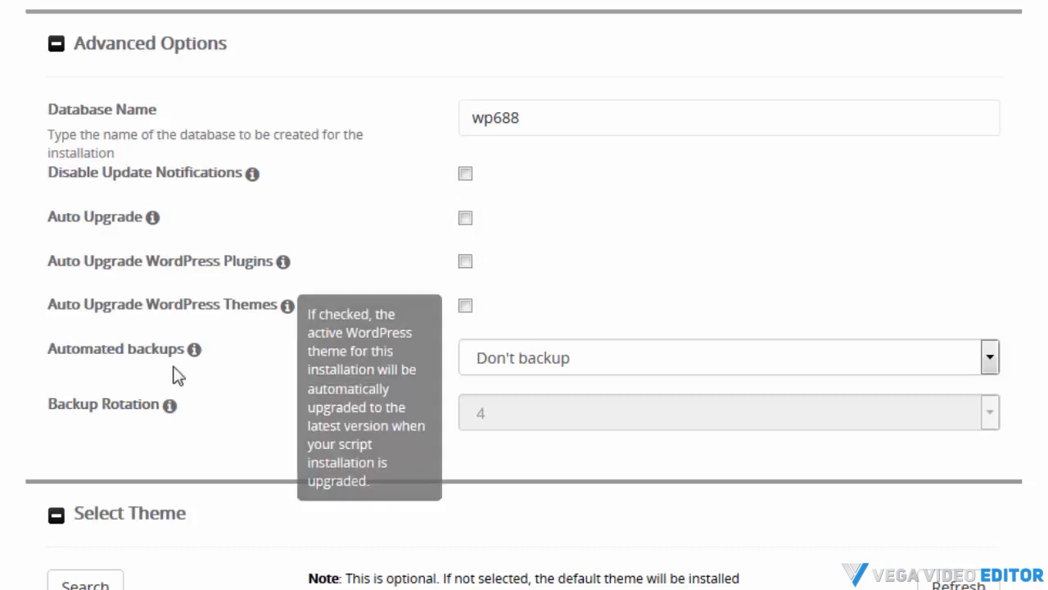
Try weekly automated backups, then switch automated backups back to Don't backup
click(581, 368)
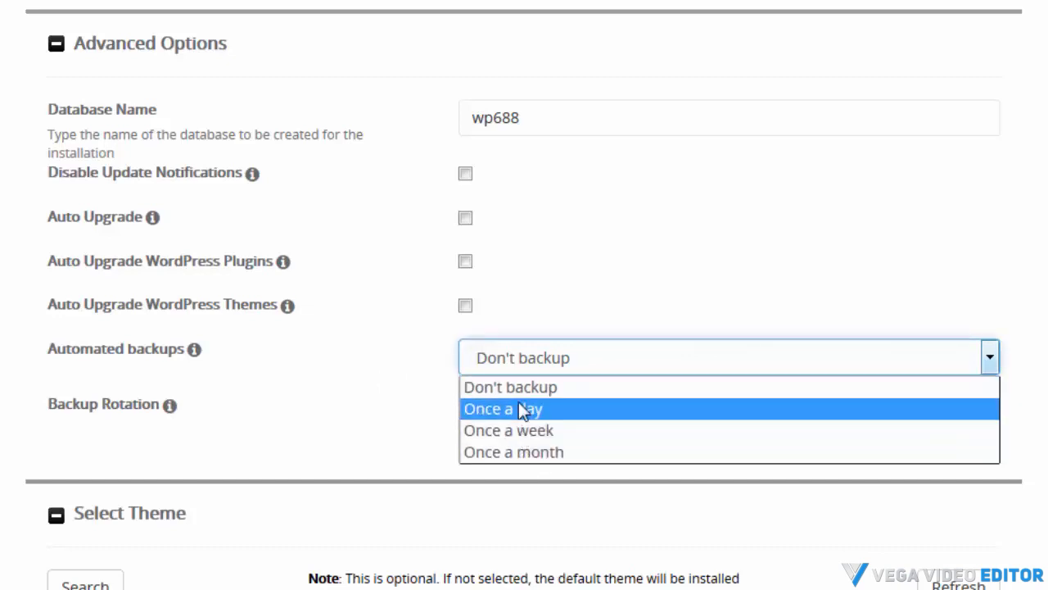
click(488, 434)
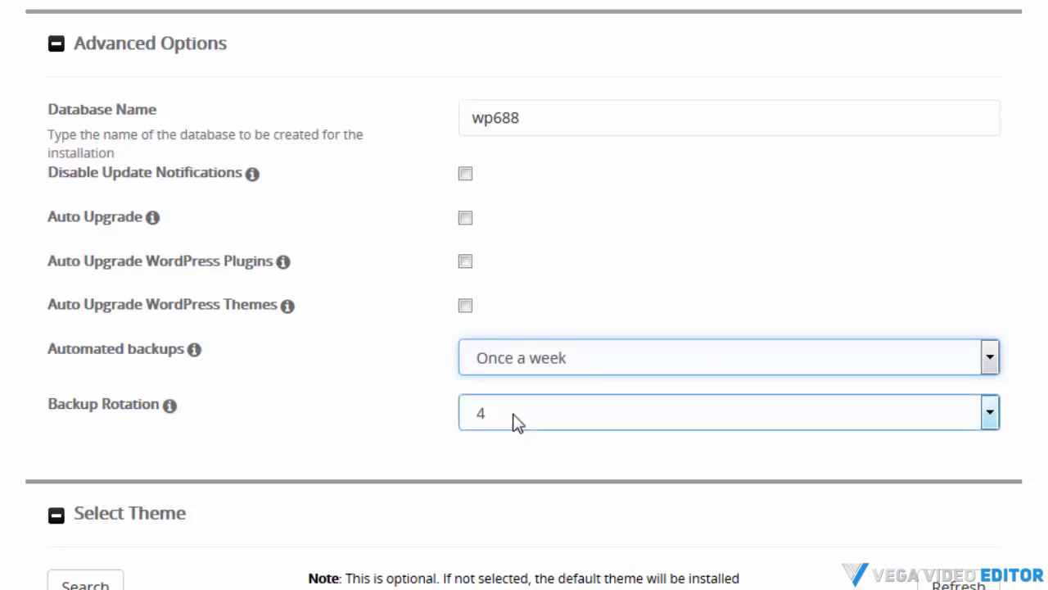
click(516, 421)
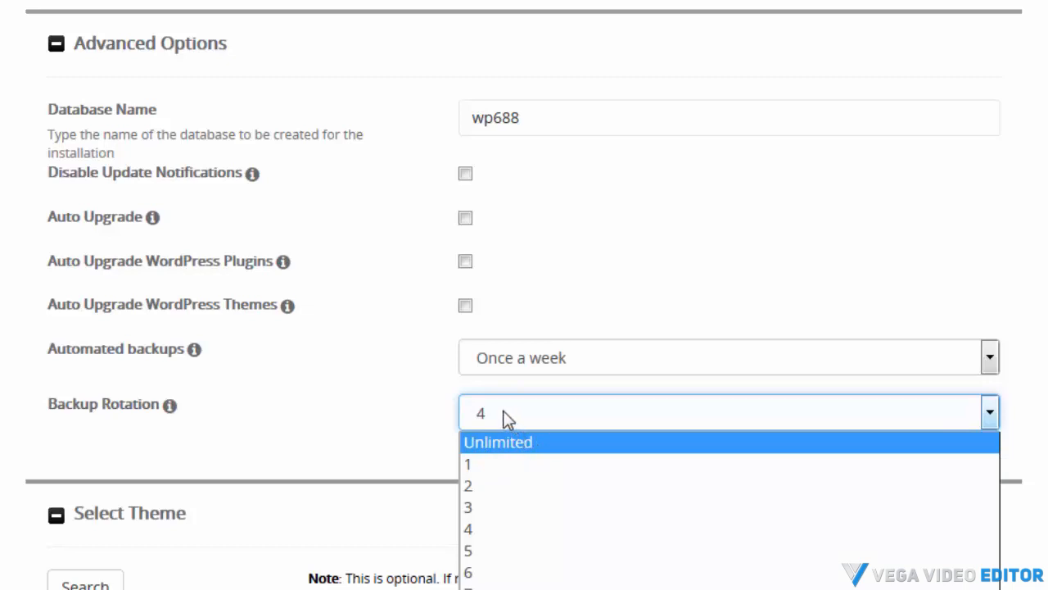
click(990, 357)
click(567, 391)
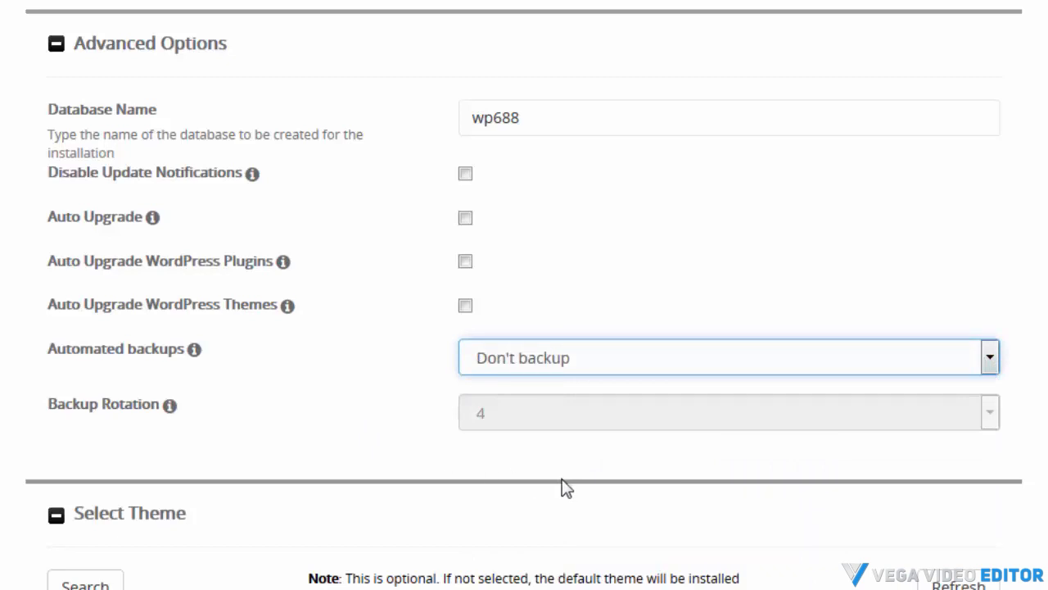
Start the WordPress installation with the chosen settings
scroll(363, 394, down, 4)
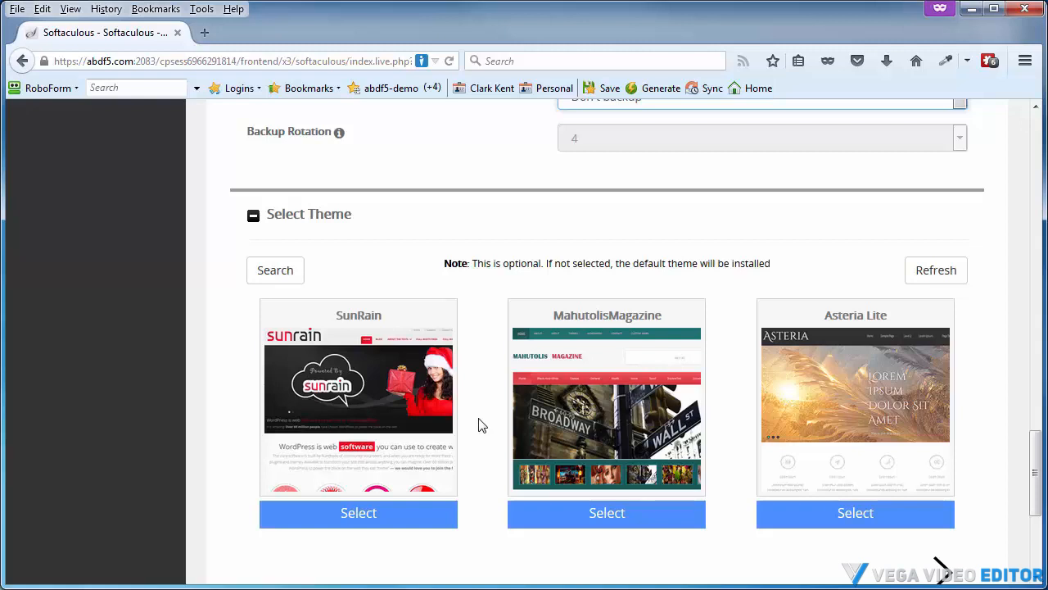
scroll(480, 424, down, 4)
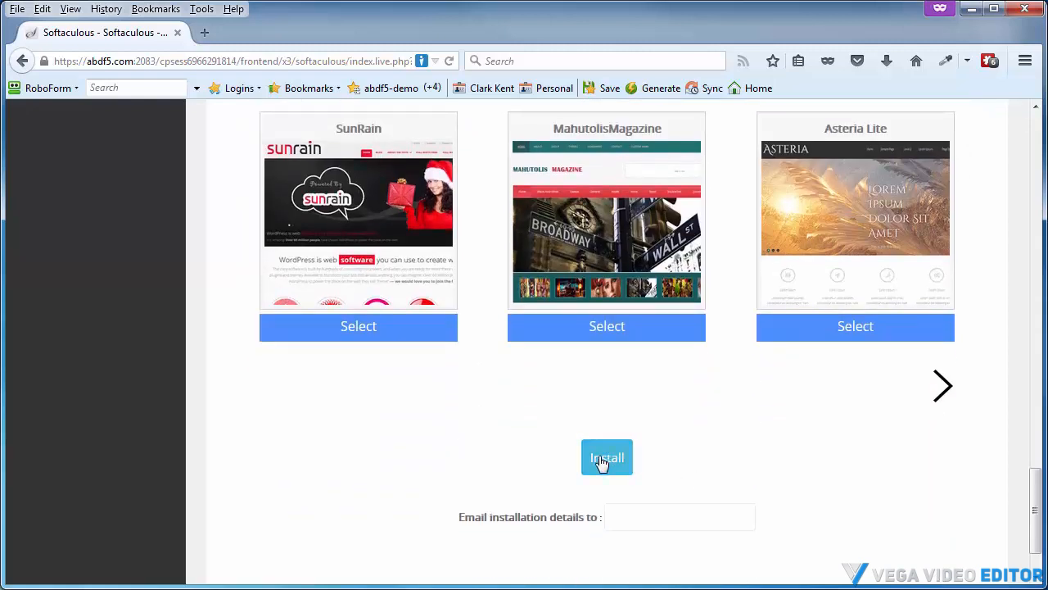
click(604, 461)
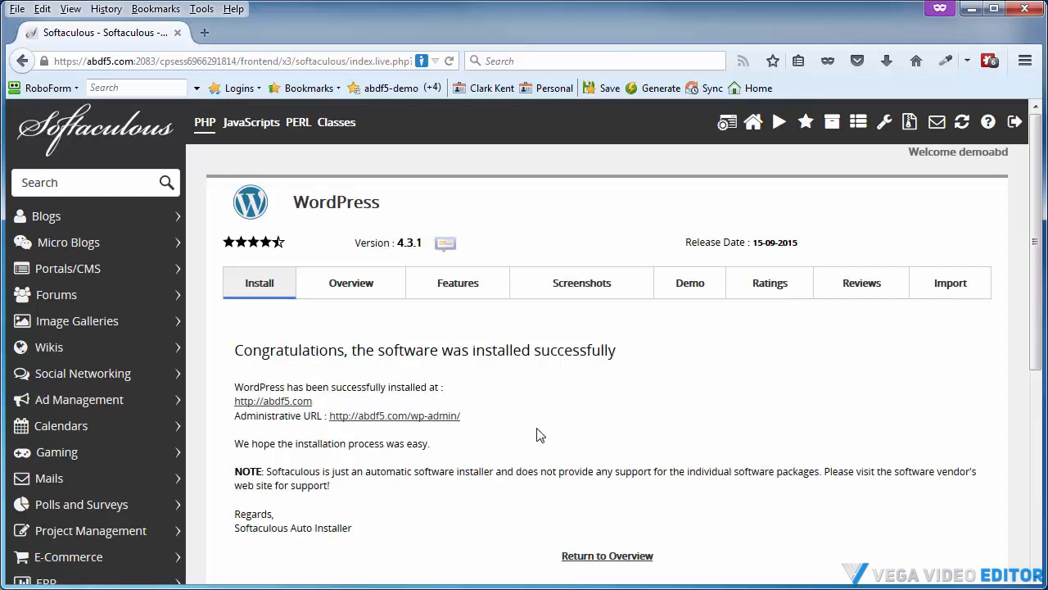
Open the newly installed site and log in to its dashboard with the new admin account
click(289, 406)
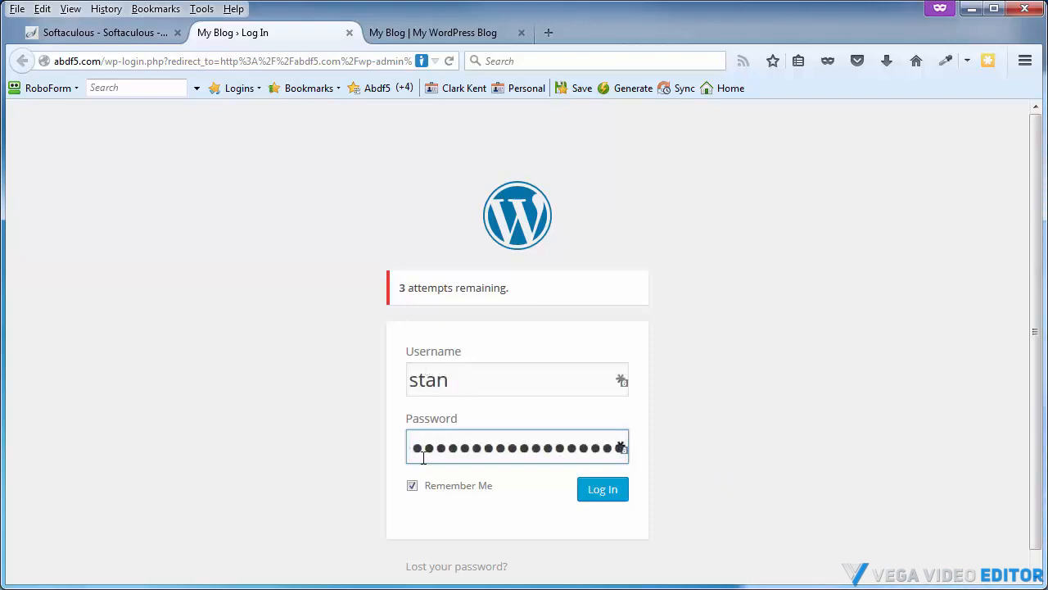
click(598, 495)
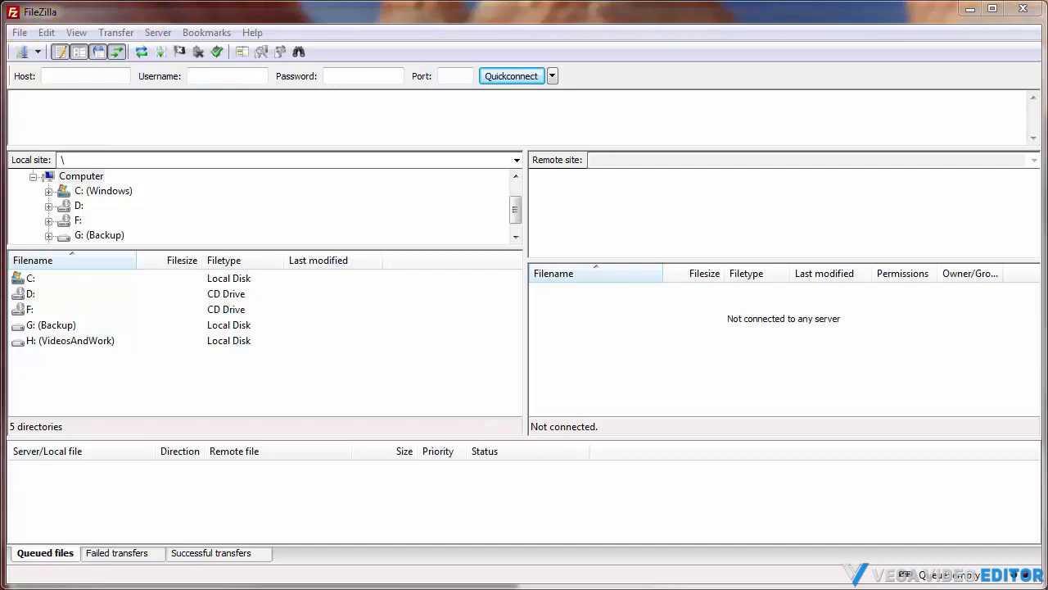
drag(852, 4, 794, 349)
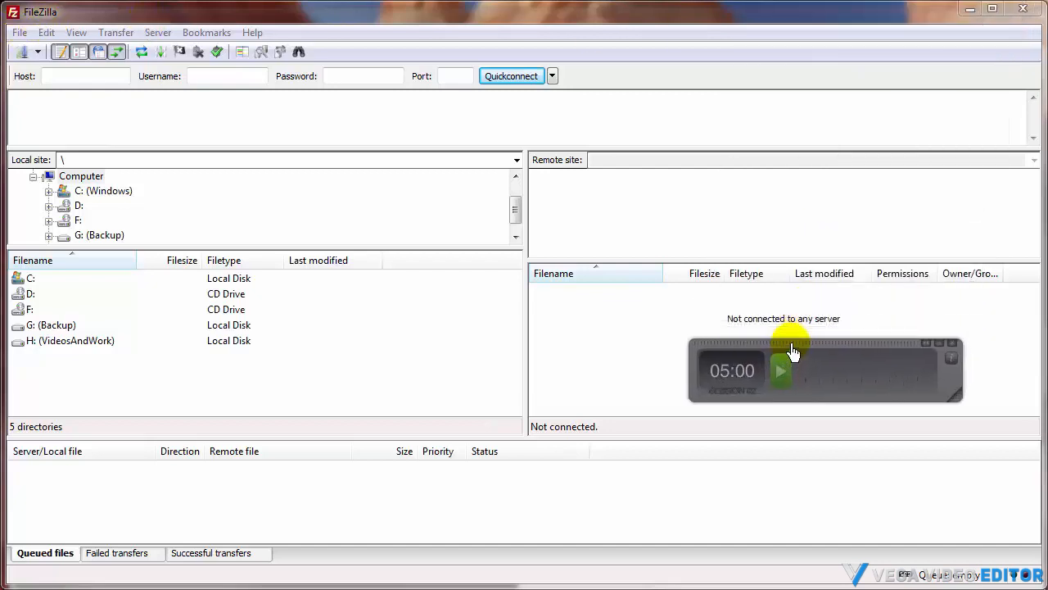
click(780, 376)
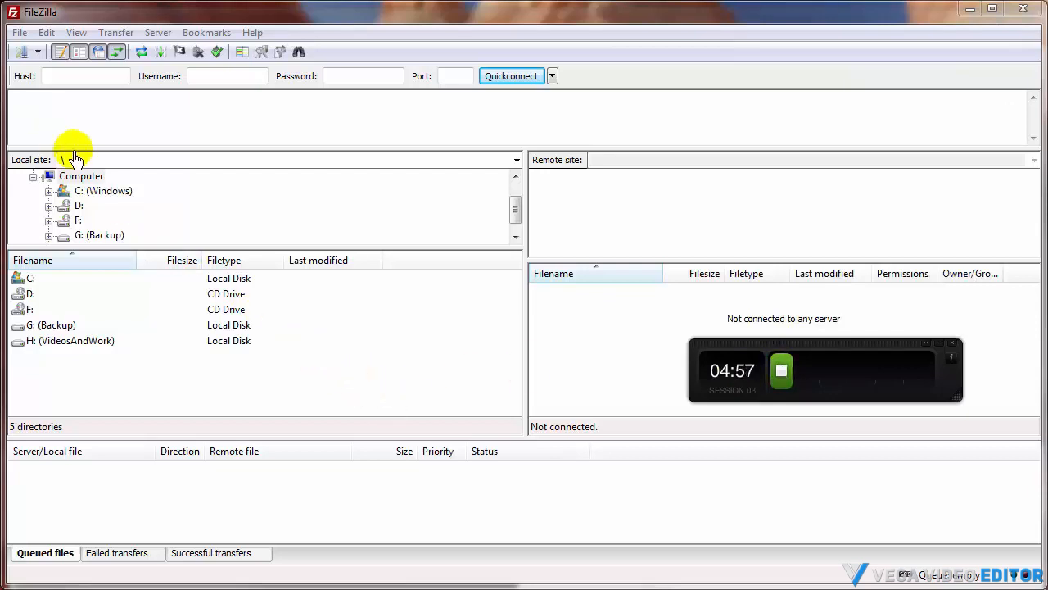
Open the Site Manager and create a new site entry named Secure demo
click(17, 34)
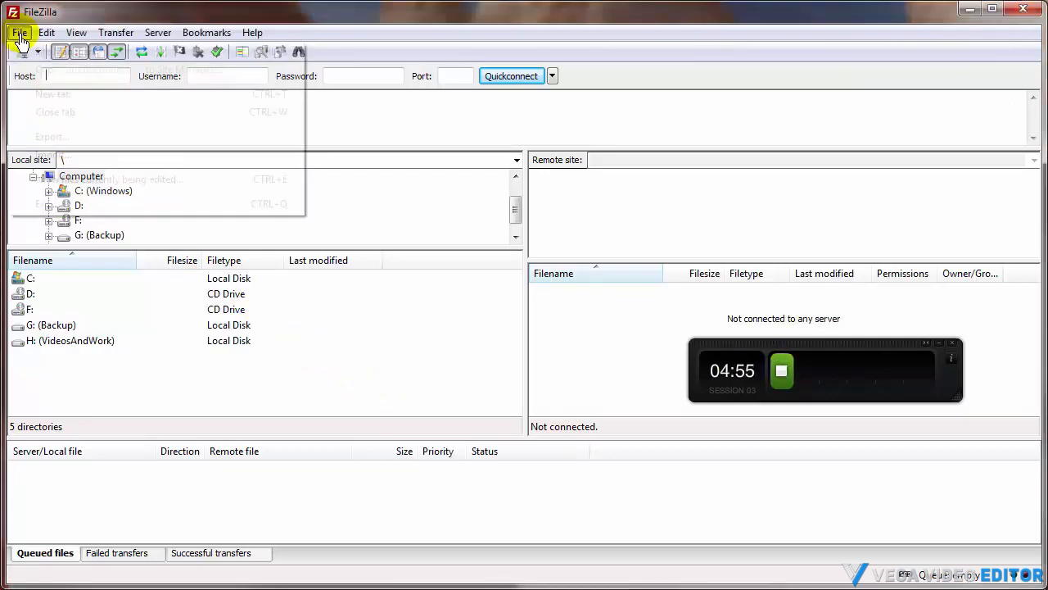
click(33, 54)
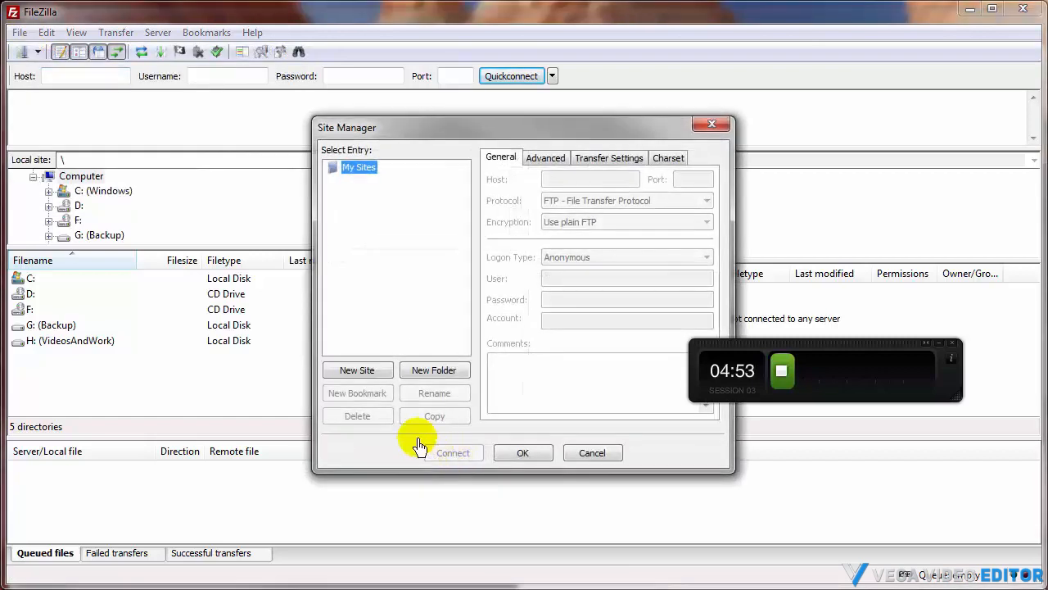
click(352, 370)
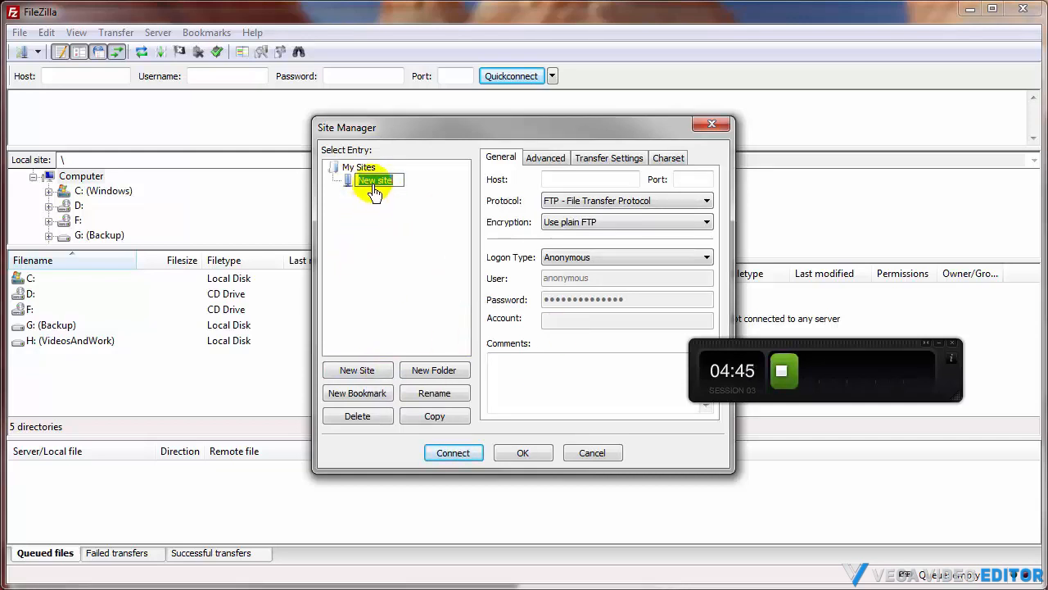
text(Secure demo)
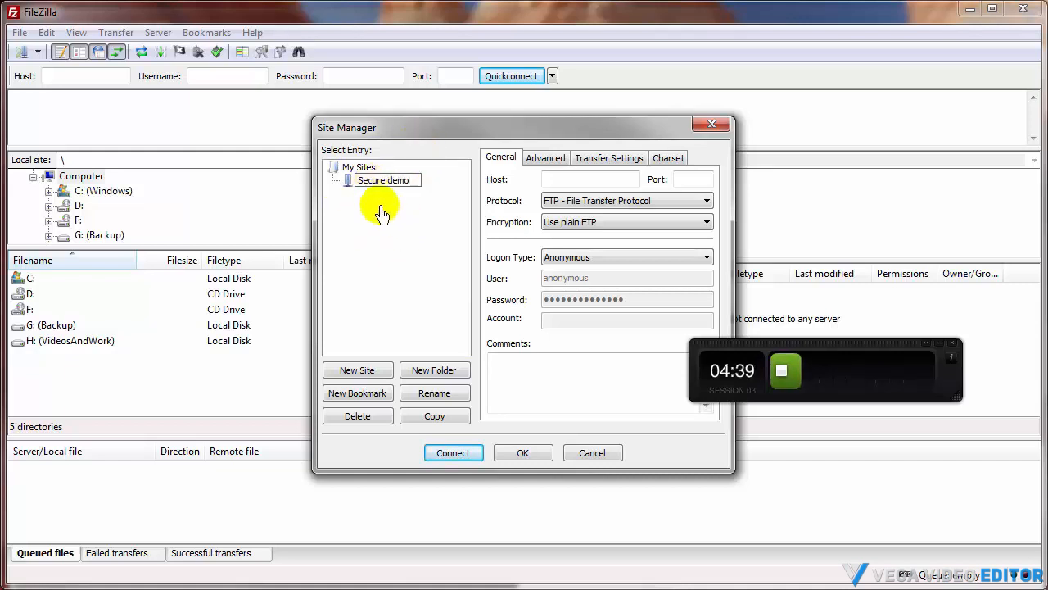
Paste xfghsth.com as the new site's host
click(380, 277)
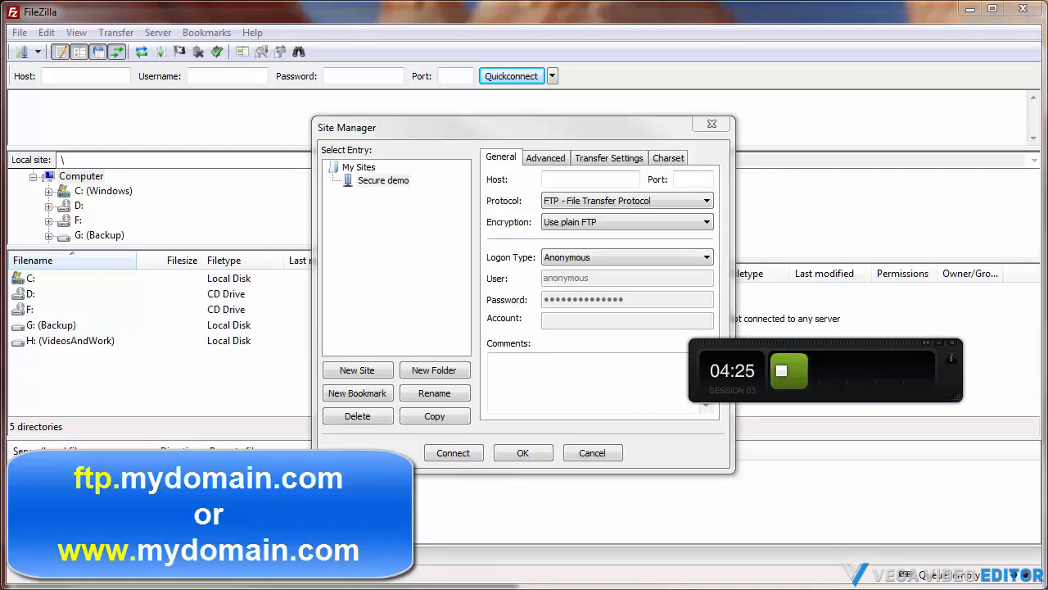
click(557, 185)
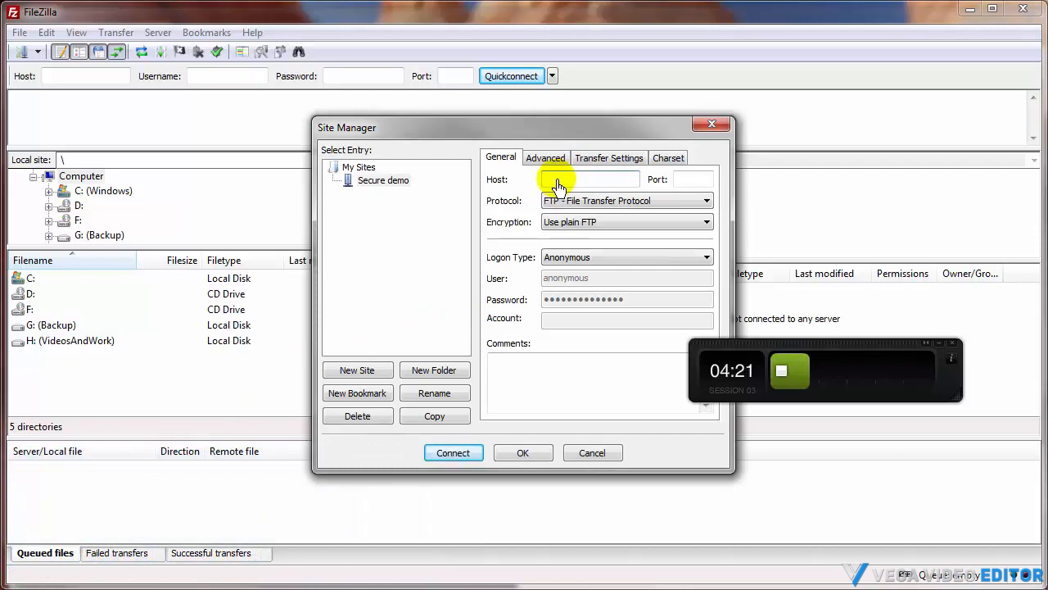
right_click(557, 185)
click(596, 249)
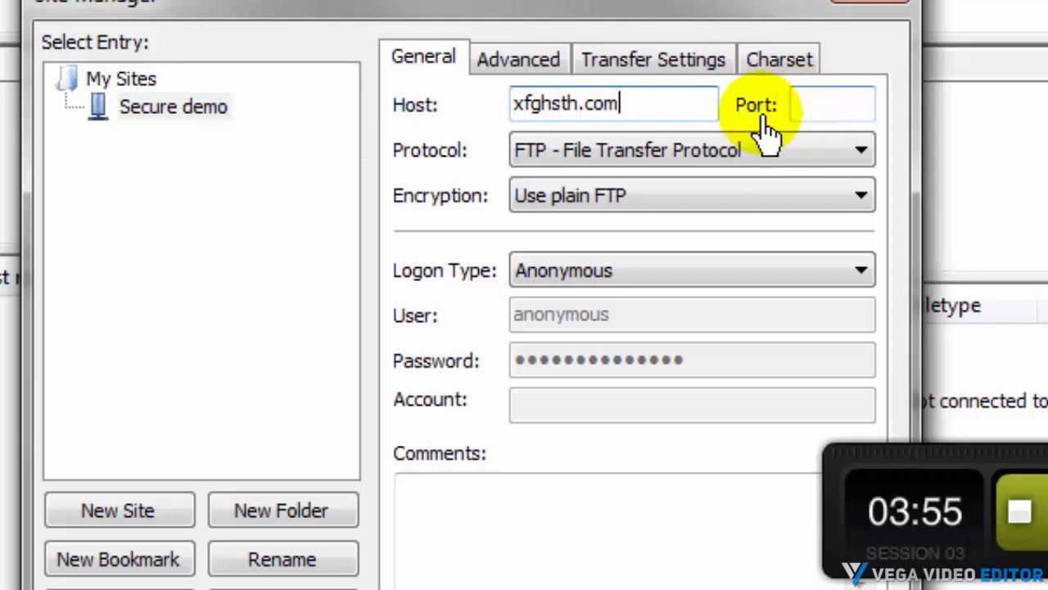
Set the site's port to 7978 and its protocol to SFTP - SSH File Transfer Protocol
click(814, 113)
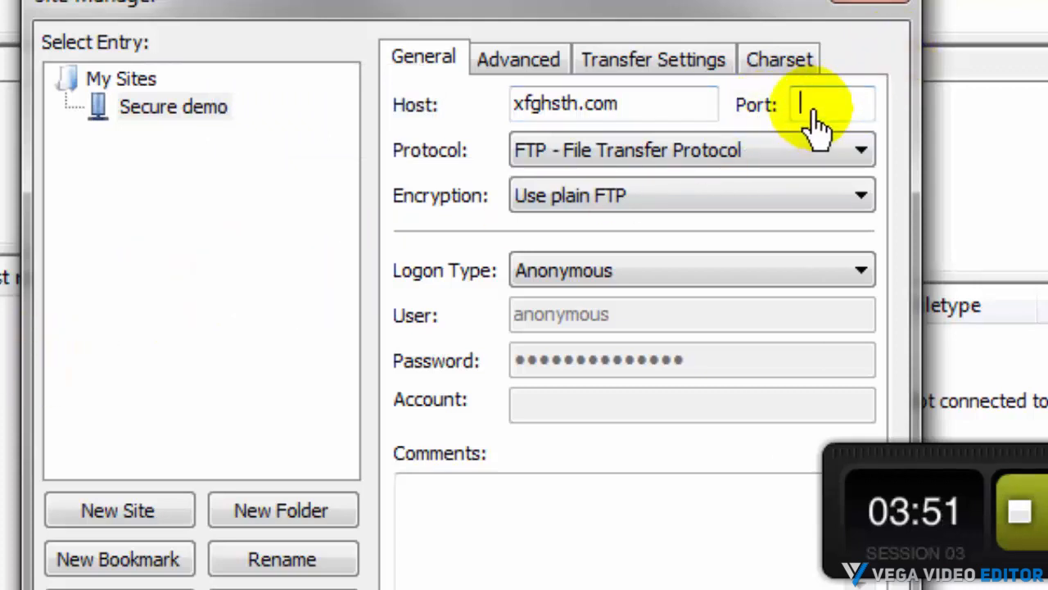
text(79)
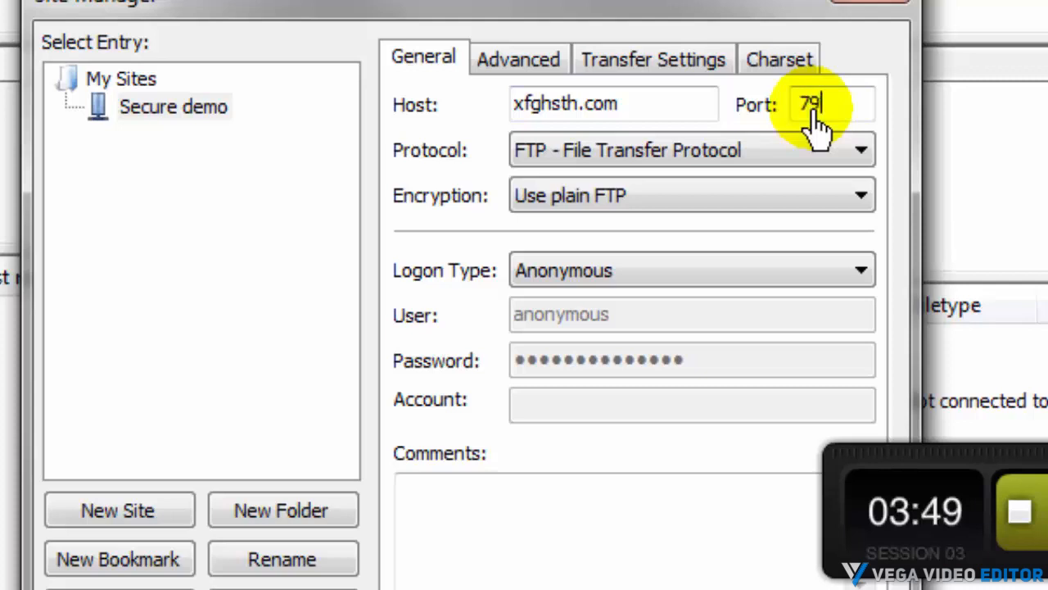
text(78)
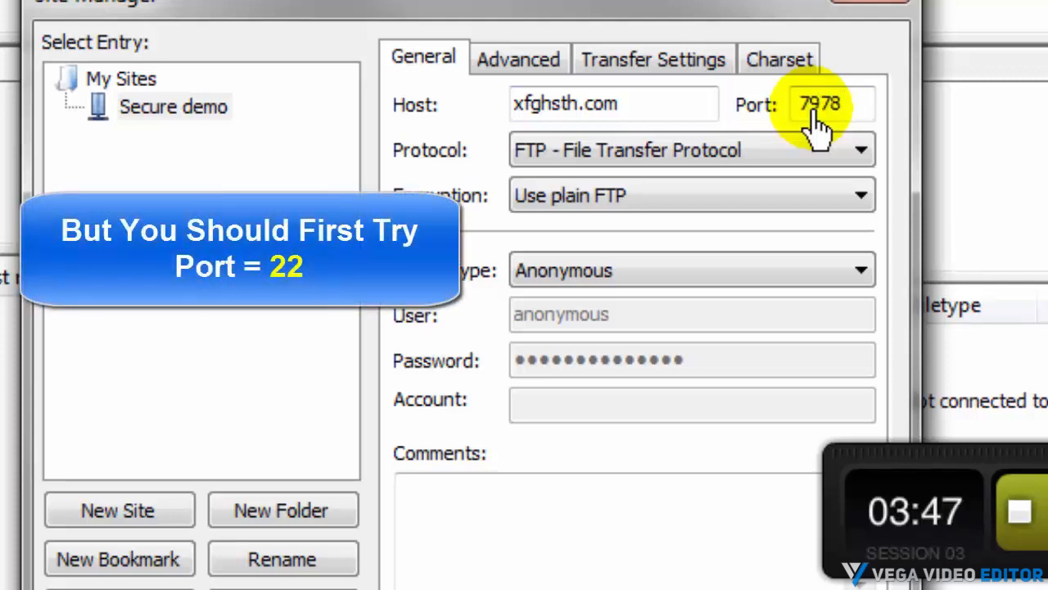
click(578, 162)
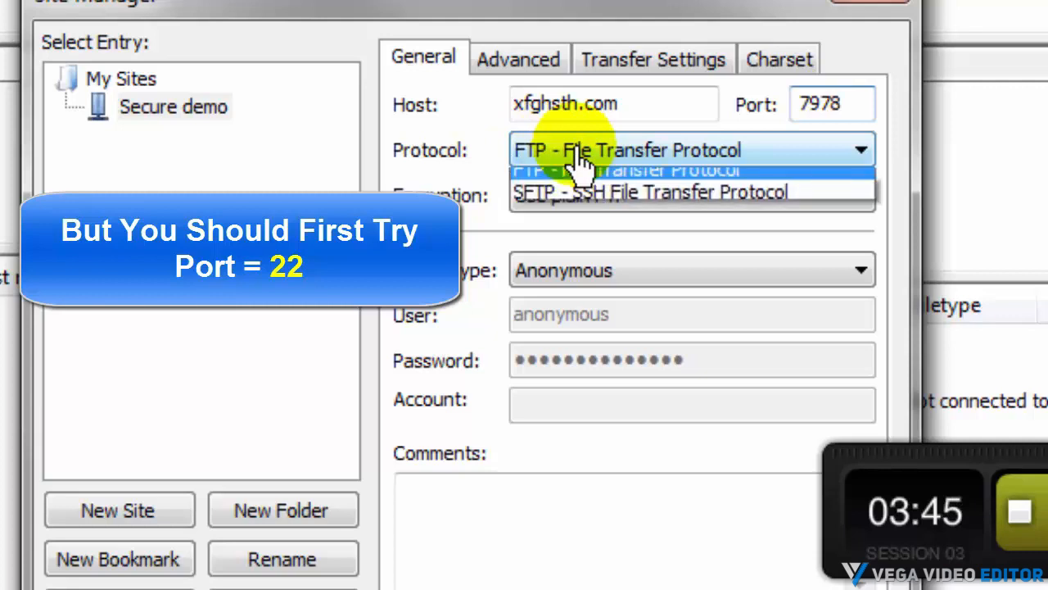
click(532, 204)
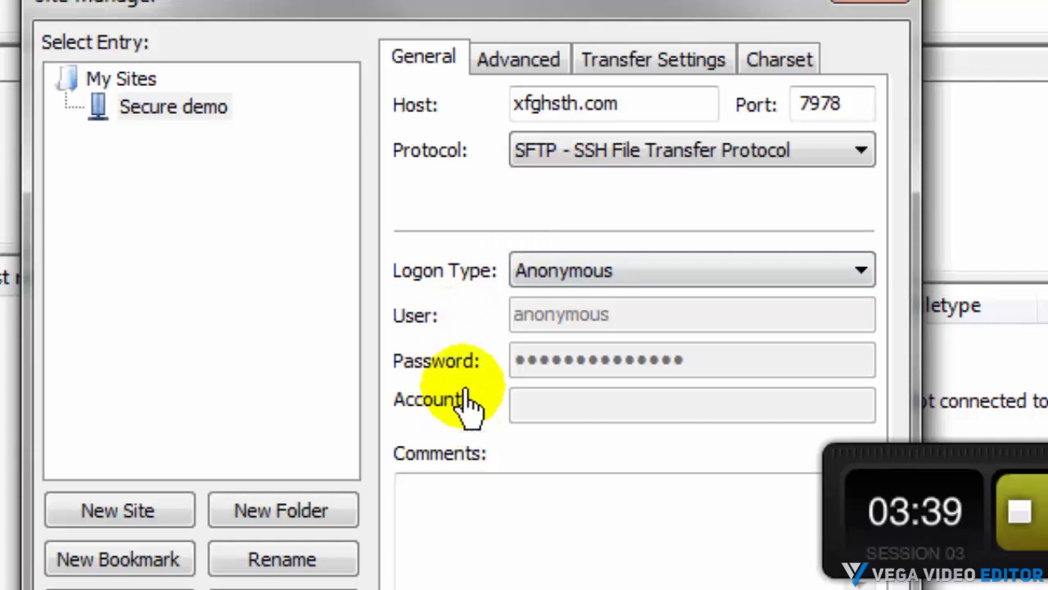
Switch the logon type to Normal and paste the hosting account's username into the User field
click(565, 276)
click(566, 328)
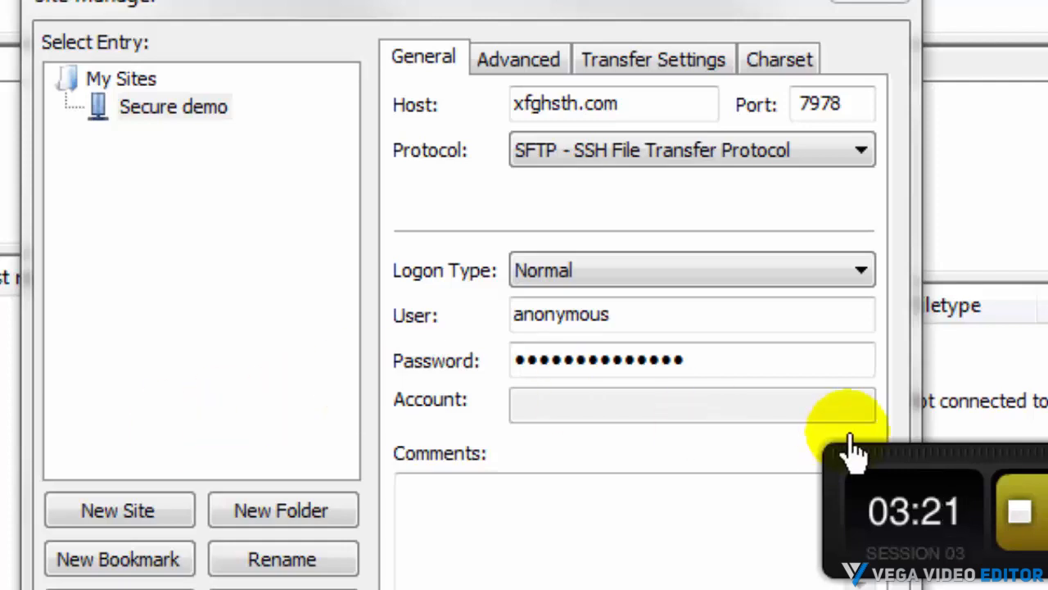
drag(631, 321, 493, 320)
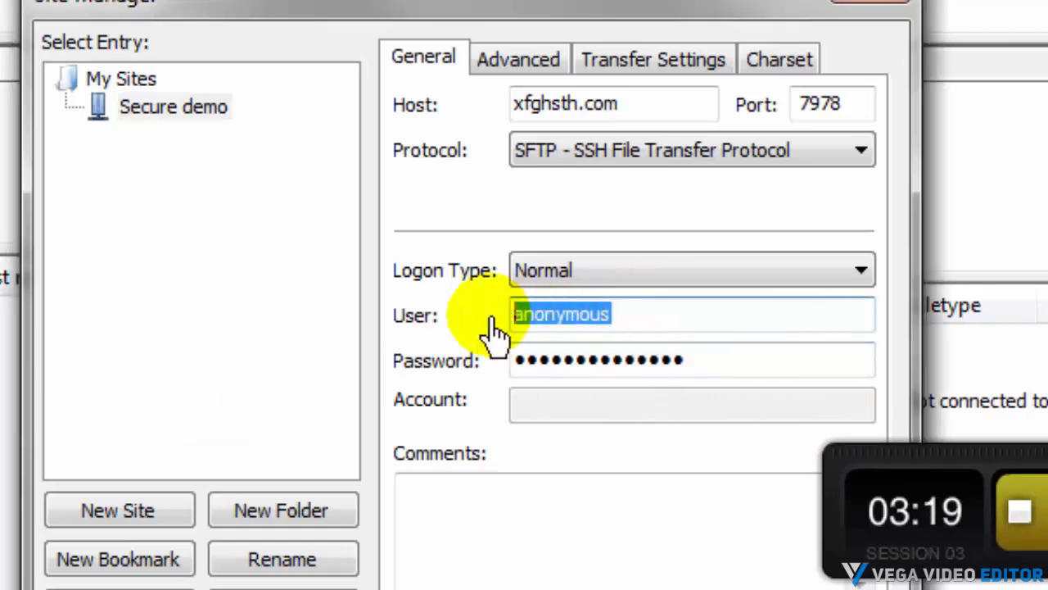
right_click(568, 323)
click(648, 465)
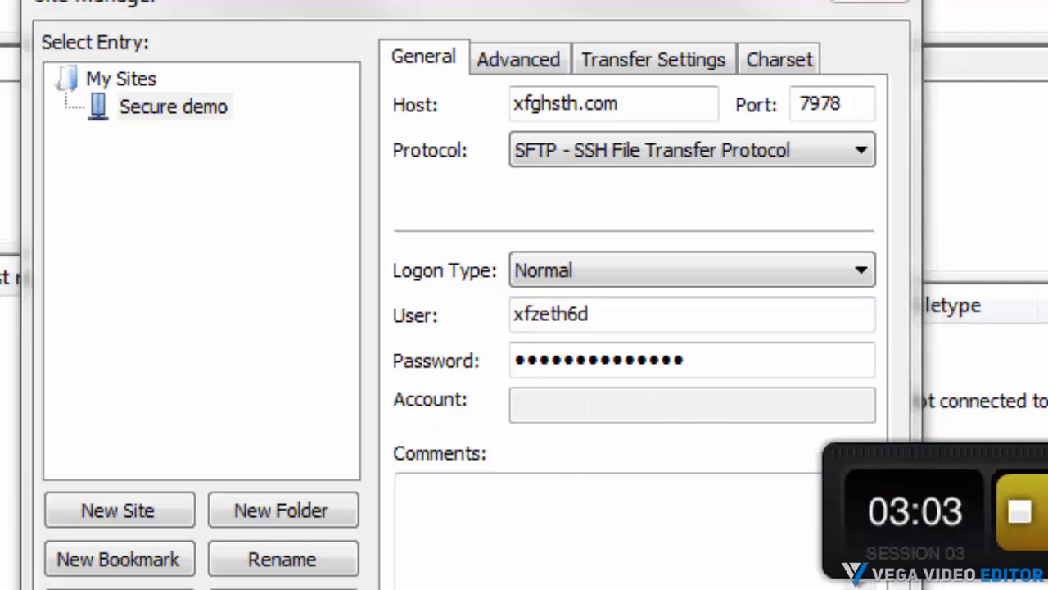
Paste the hosting account password into the Password field and connect to the site
drag(695, 358, 516, 369)
right_click(537, 356)
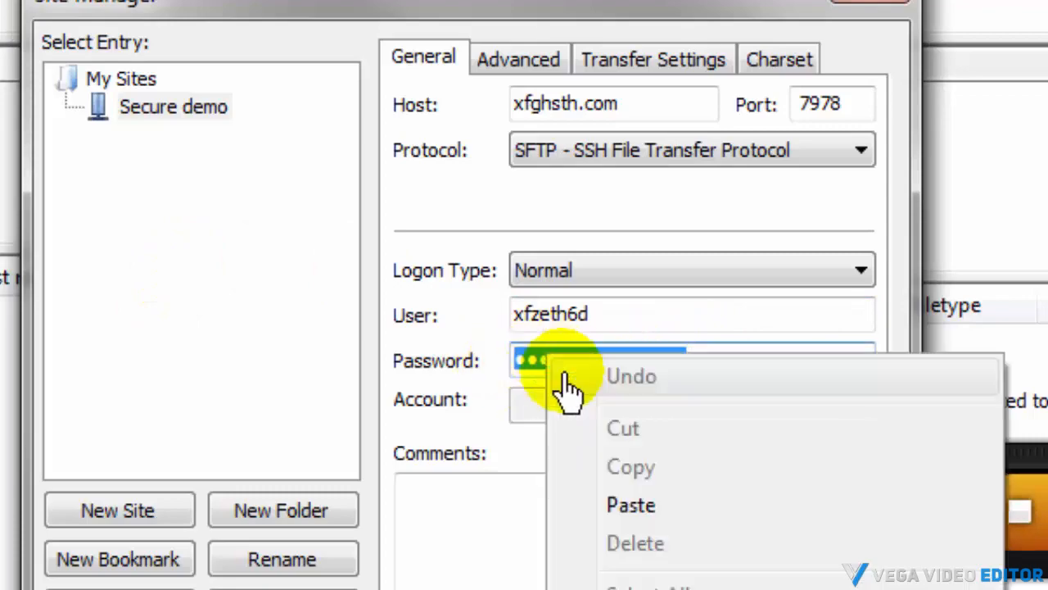
click(627, 504)
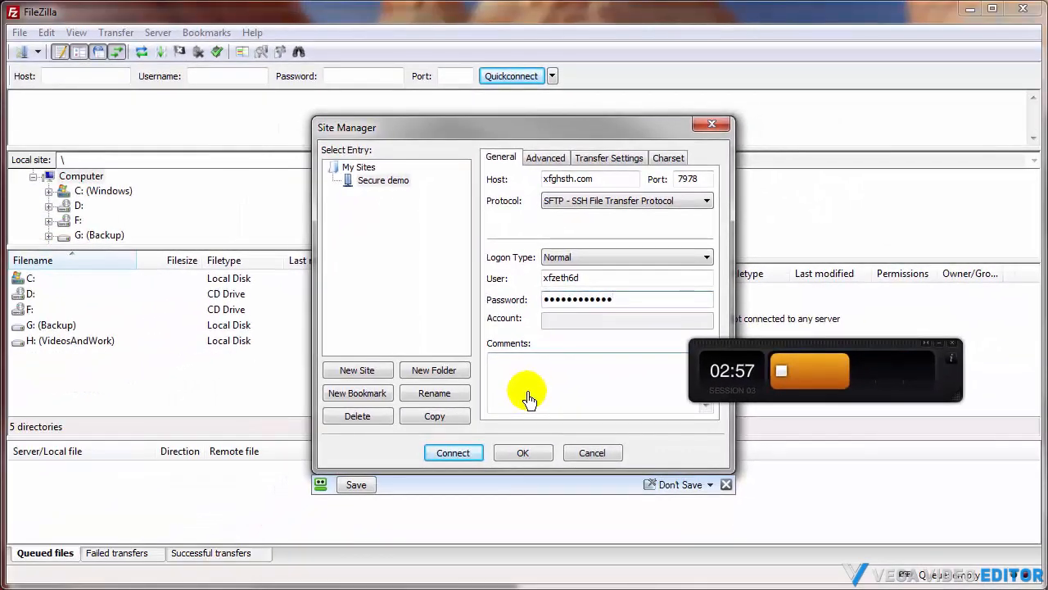
click(446, 455)
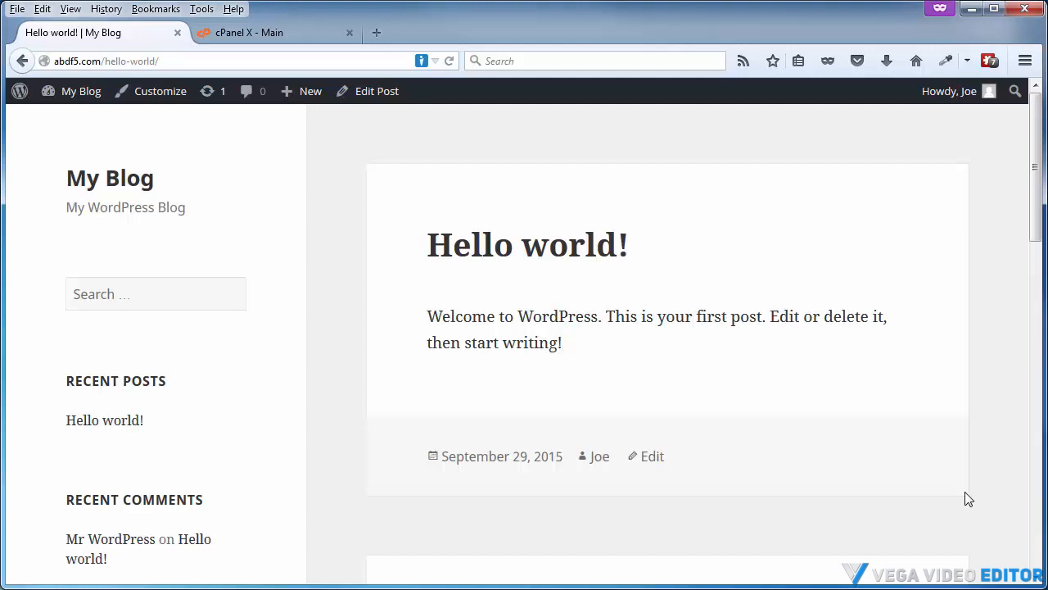
Open the cPanel File Manager and select wp-config.php inside public_html
click(252, 33)
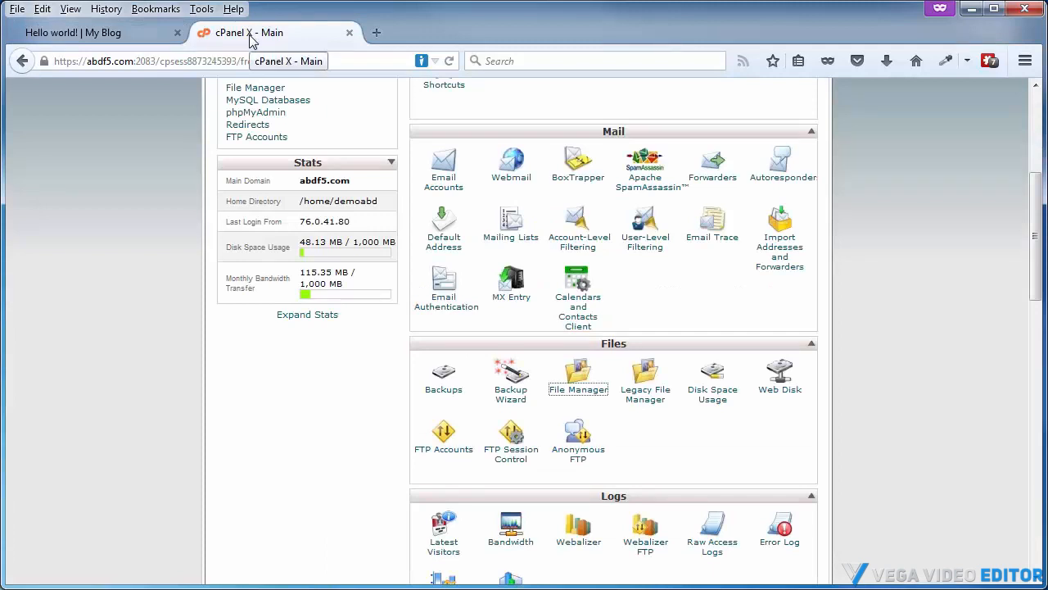
click(568, 399)
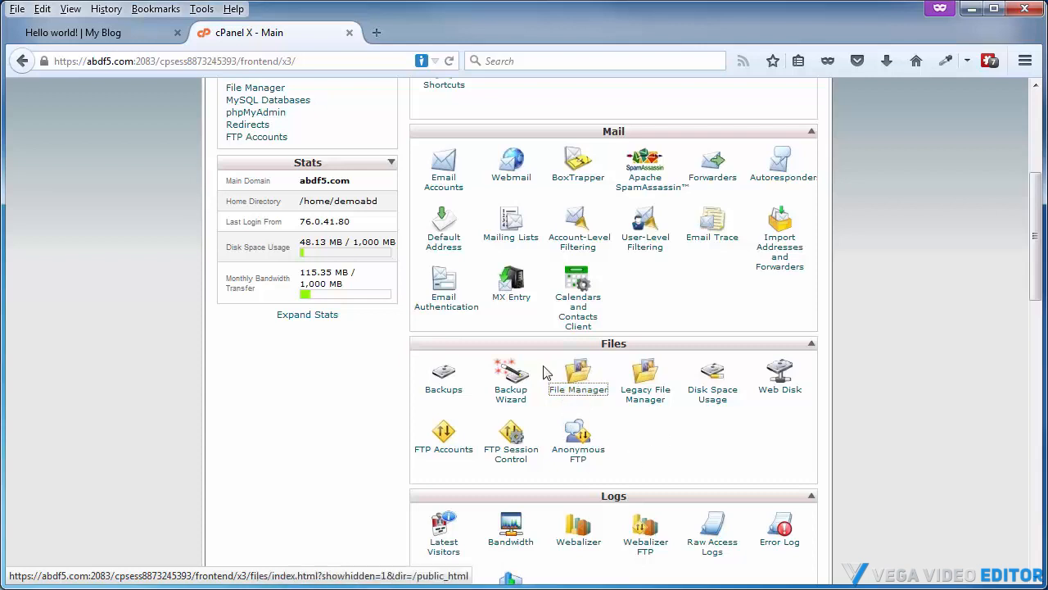
click(575, 393)
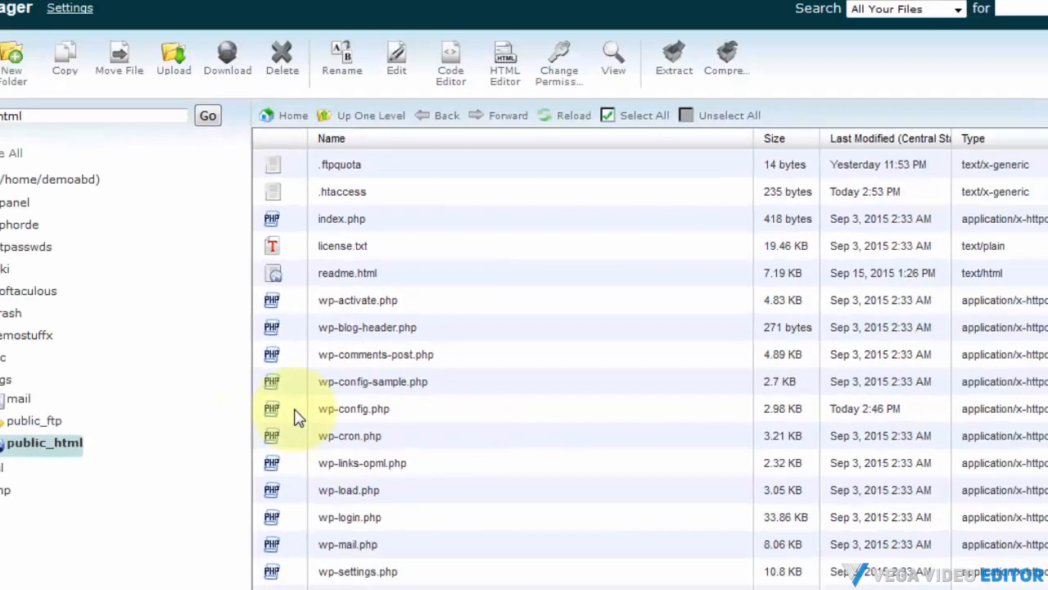
click(209, 368)
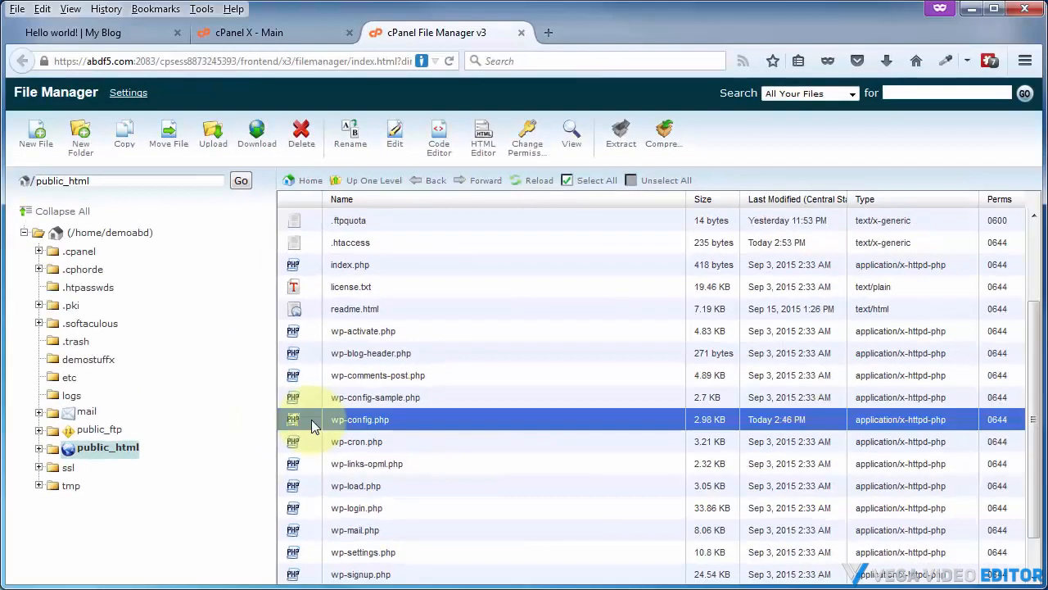
Browse the blog's home page and Hello world post, then return to the File Manager
click(119, 31)
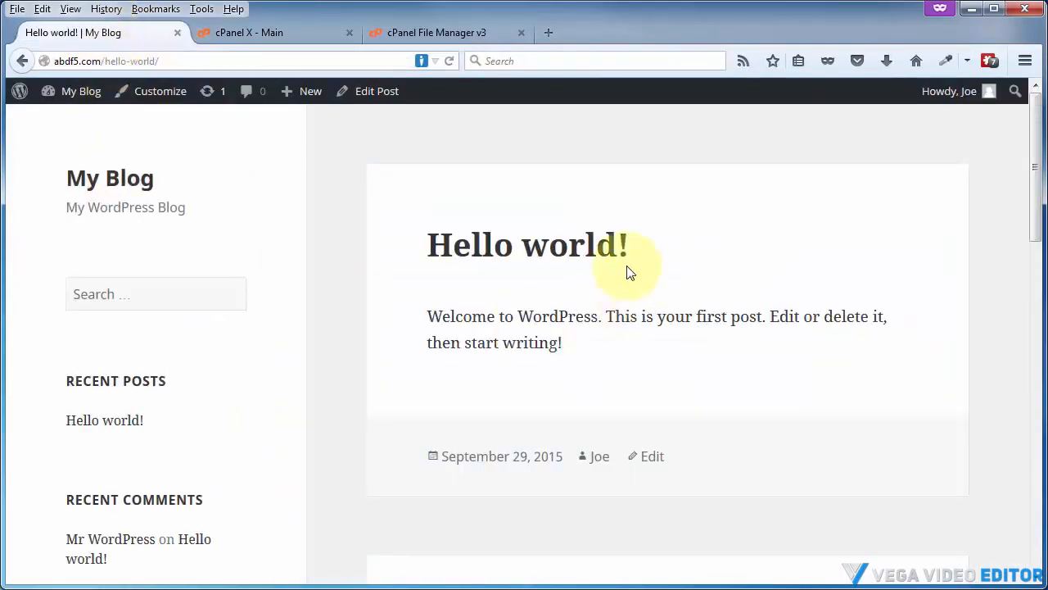
click(119, 179)
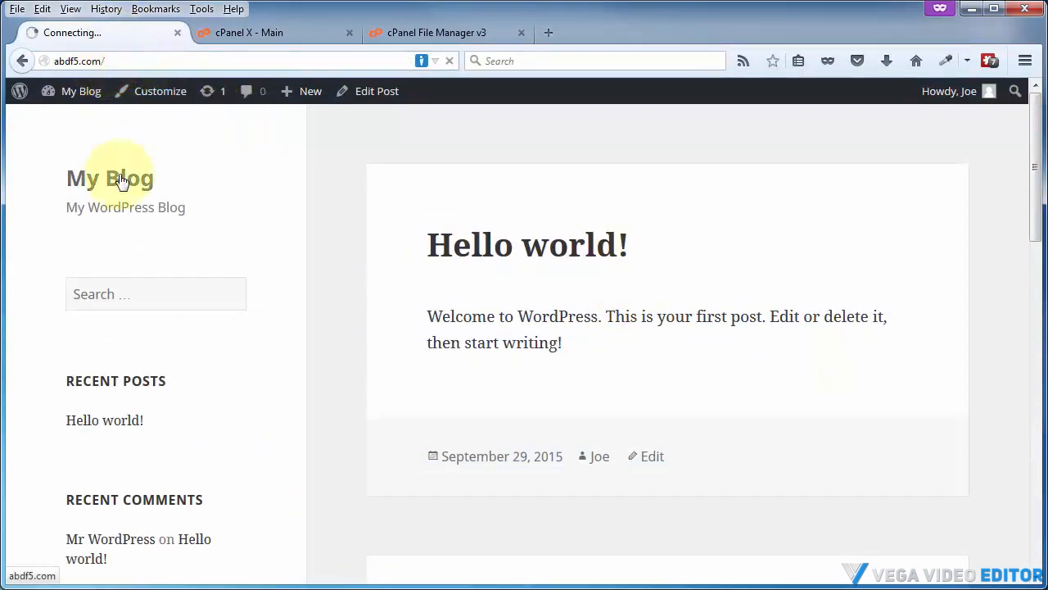
click(447, 240)
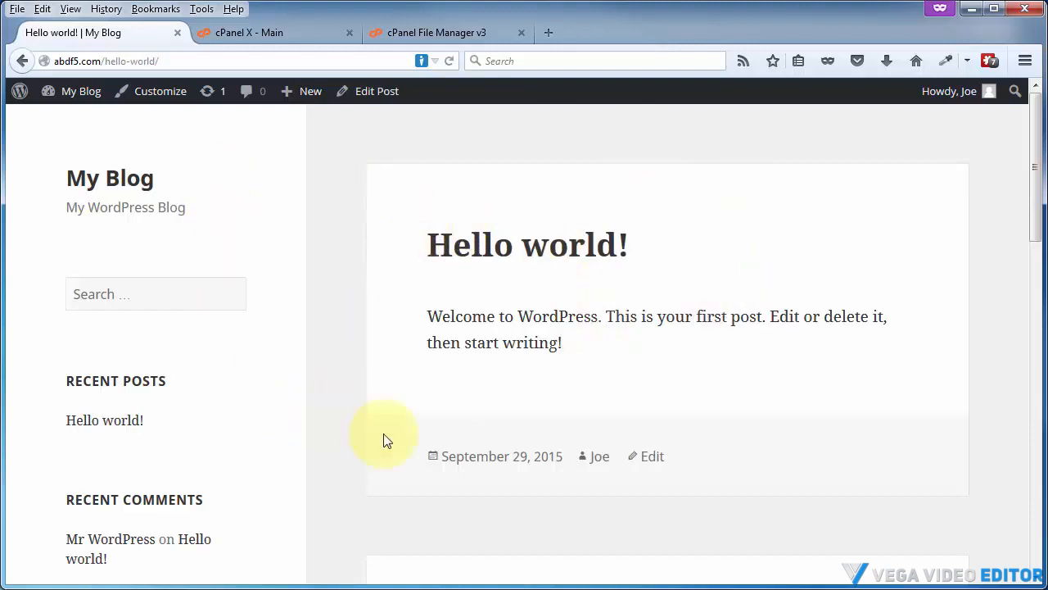
click(461, 463)
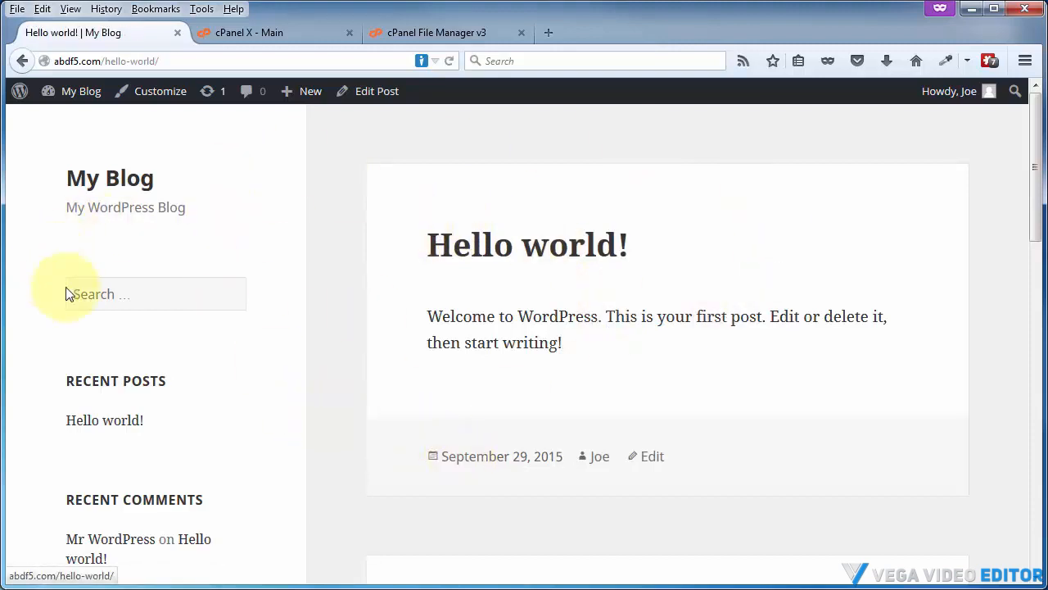
click(414, 35)
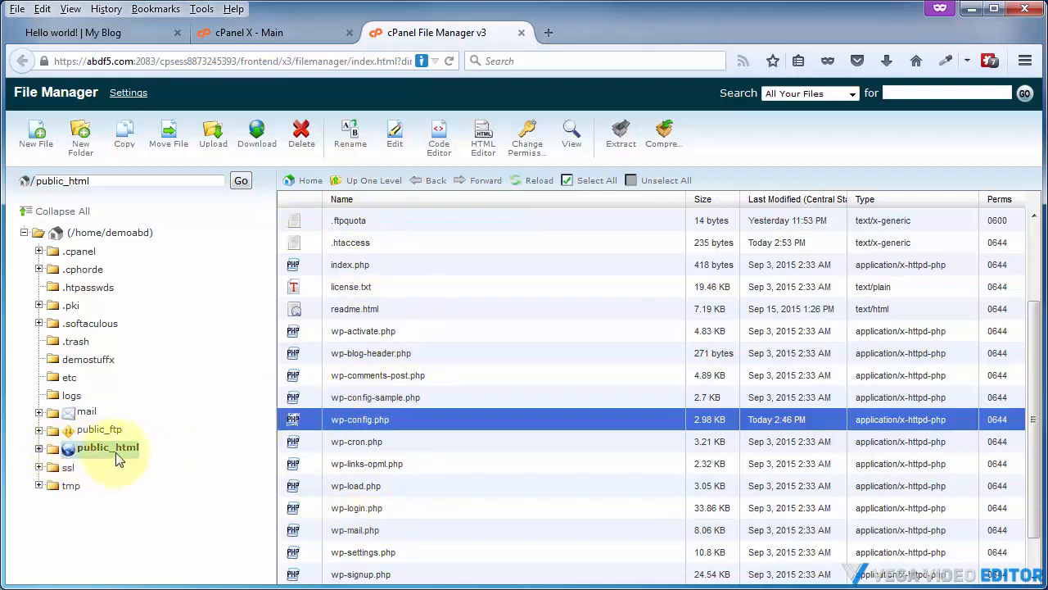
Move wp-config.php out of public_html into the /home/demoabd home directory and reload the listing
click(39, 448)
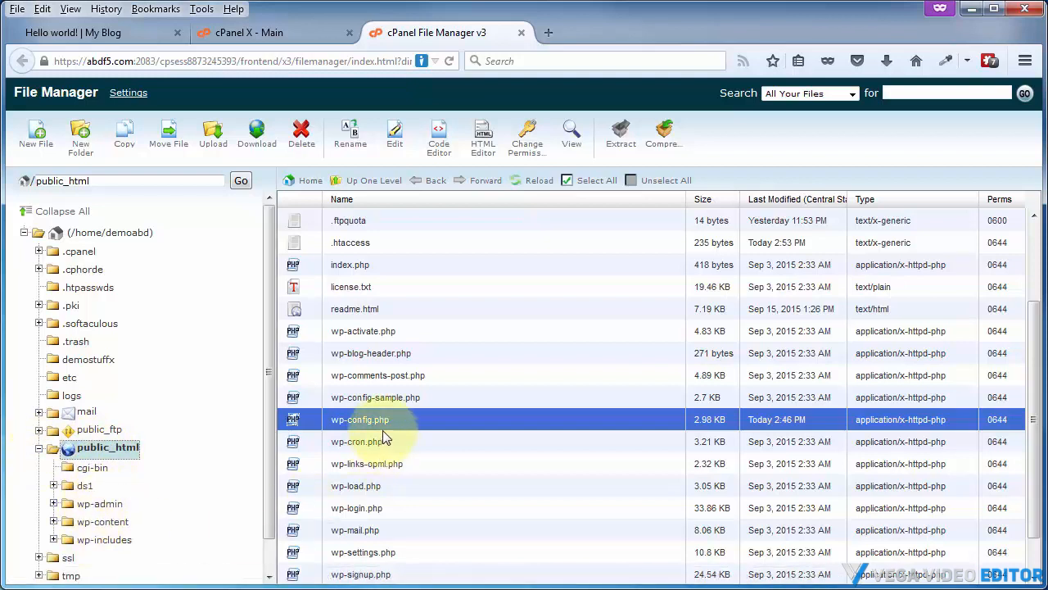
scroll(385, 434, up, 3)
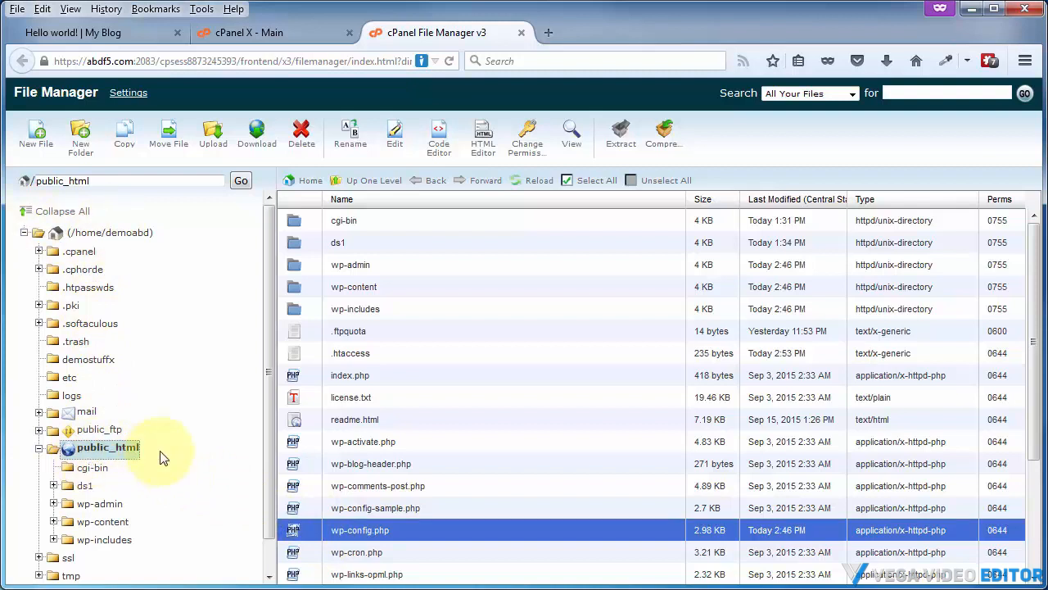
drag(329, 536, 135, 231)
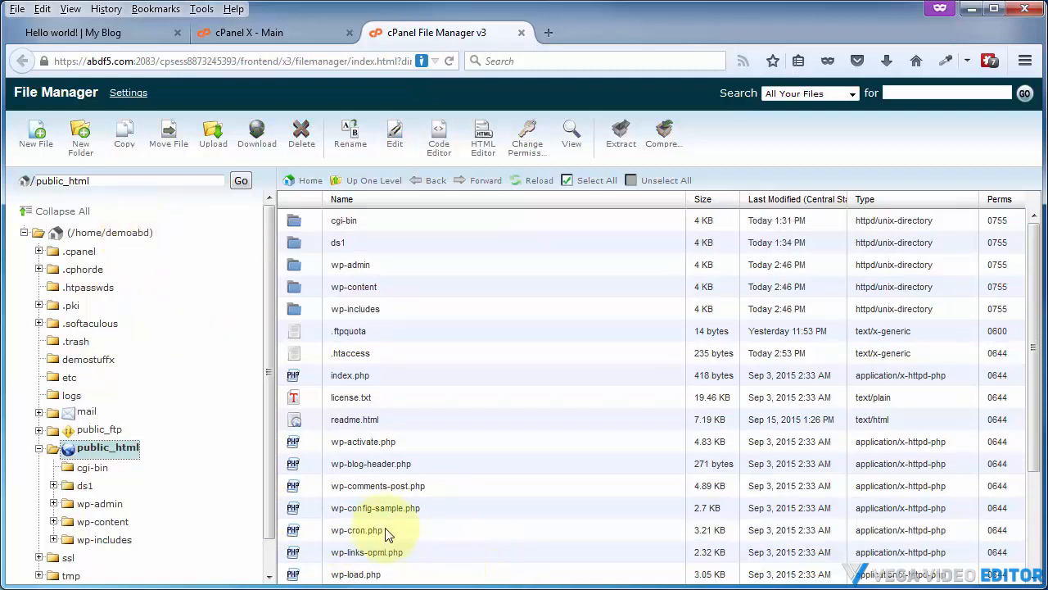
click(540, 180)
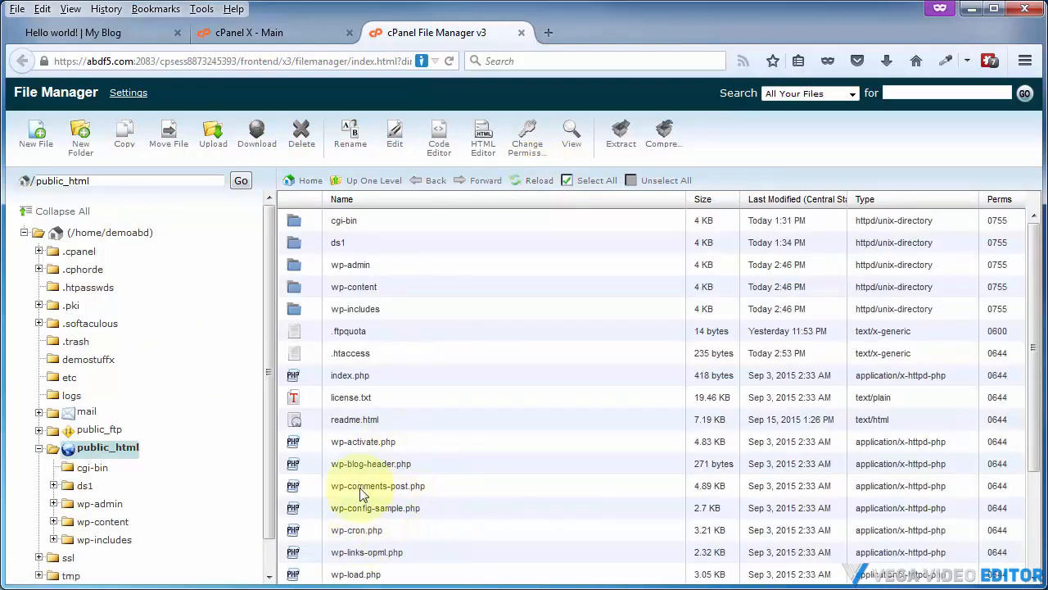
Open the /home/demoabd directory and scroll through its files to find wp-config.php
click(107, 235)
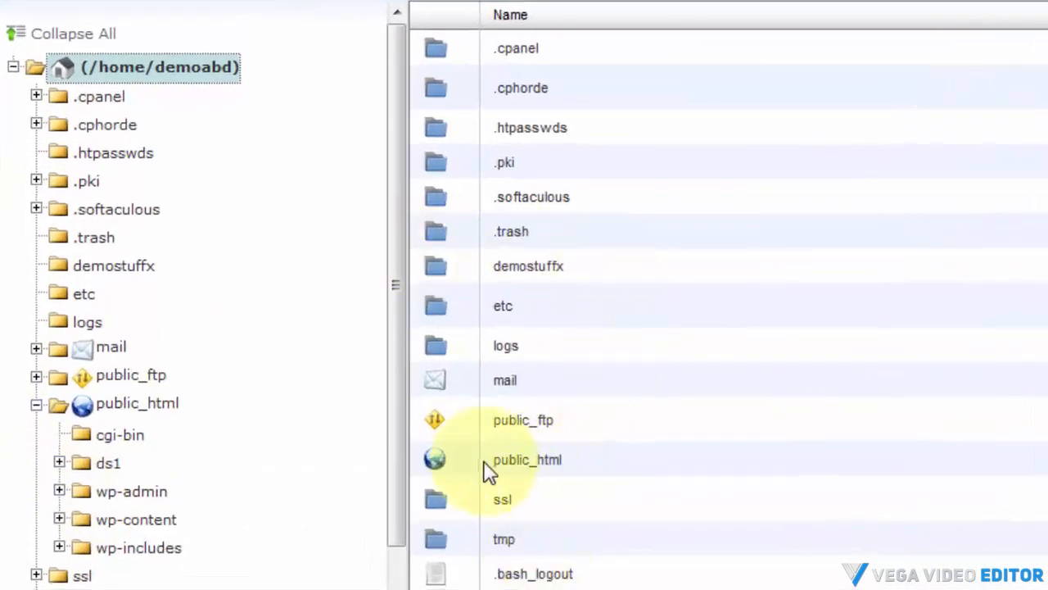
scroll(540, 466, down, 2)
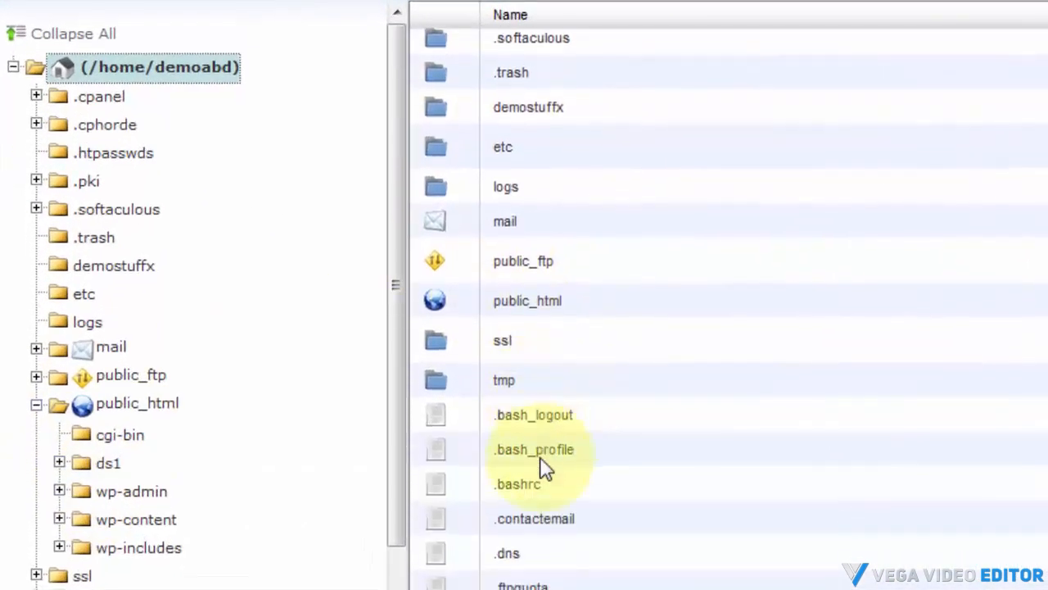
scroll(545, 468, down, 5)
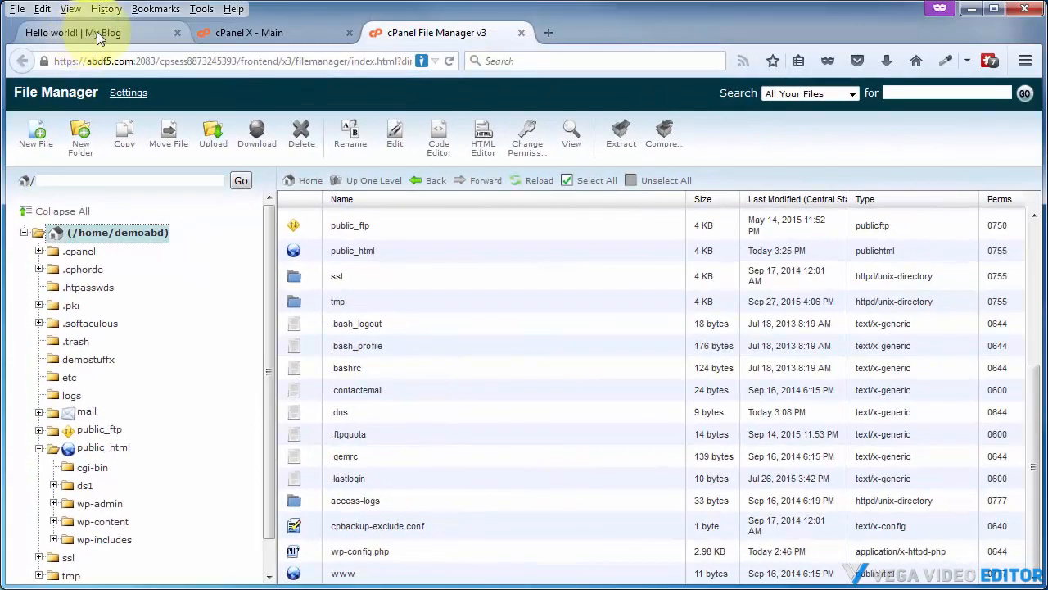
Reload the blog's home page and open the Hello world post to test the site
click(96, 34)
mouse_move(79, 95)
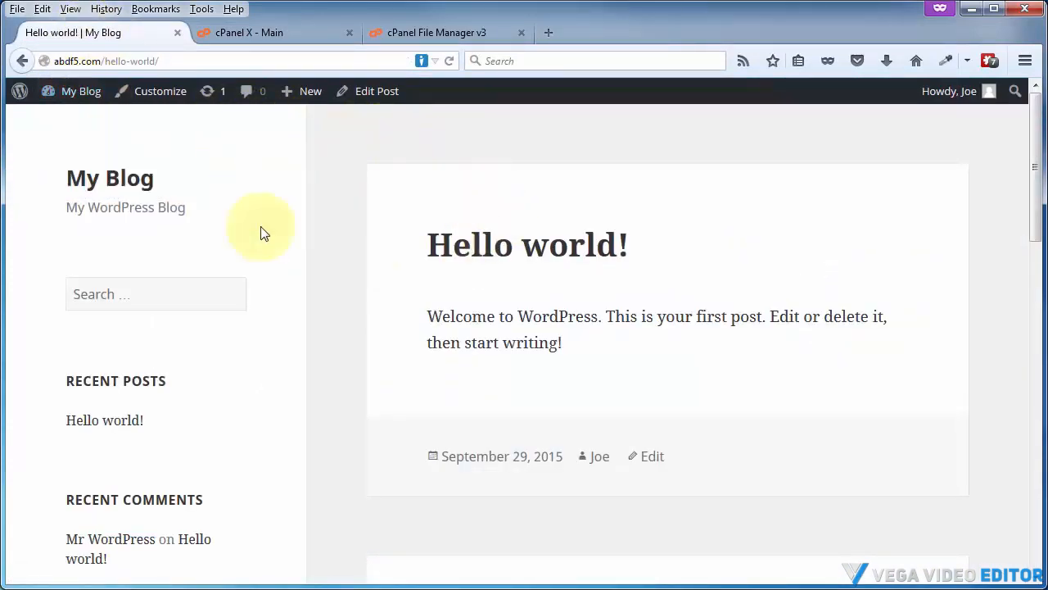
click(105, 180)
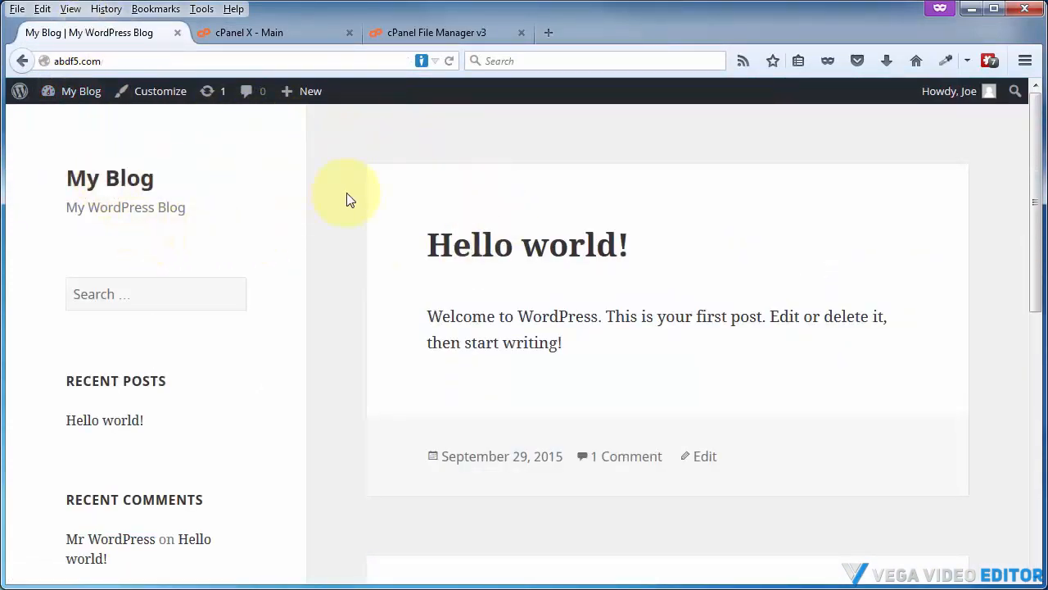
click(474, 254)
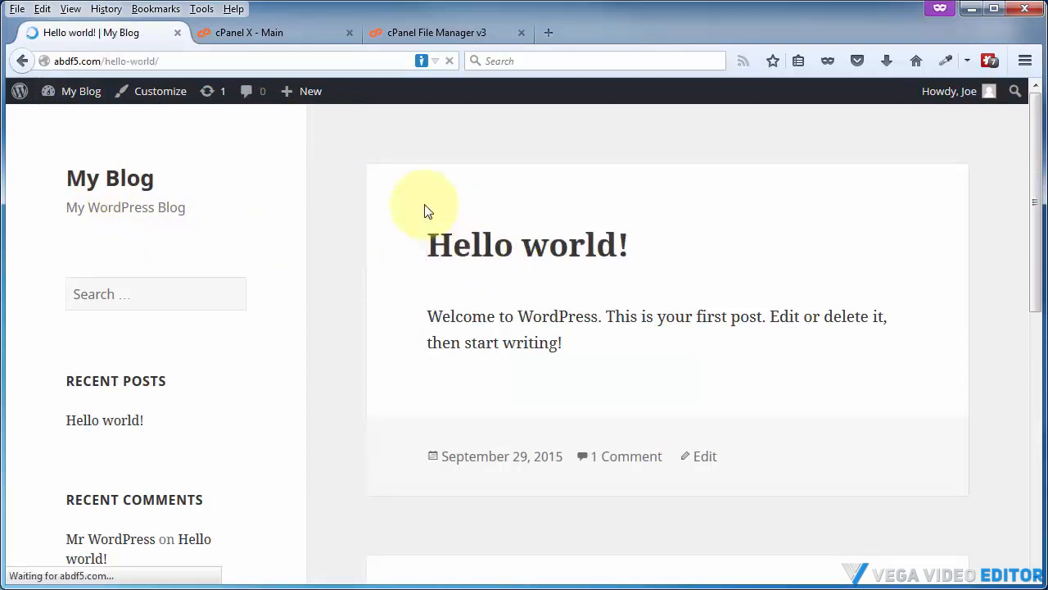
click(97, 421)
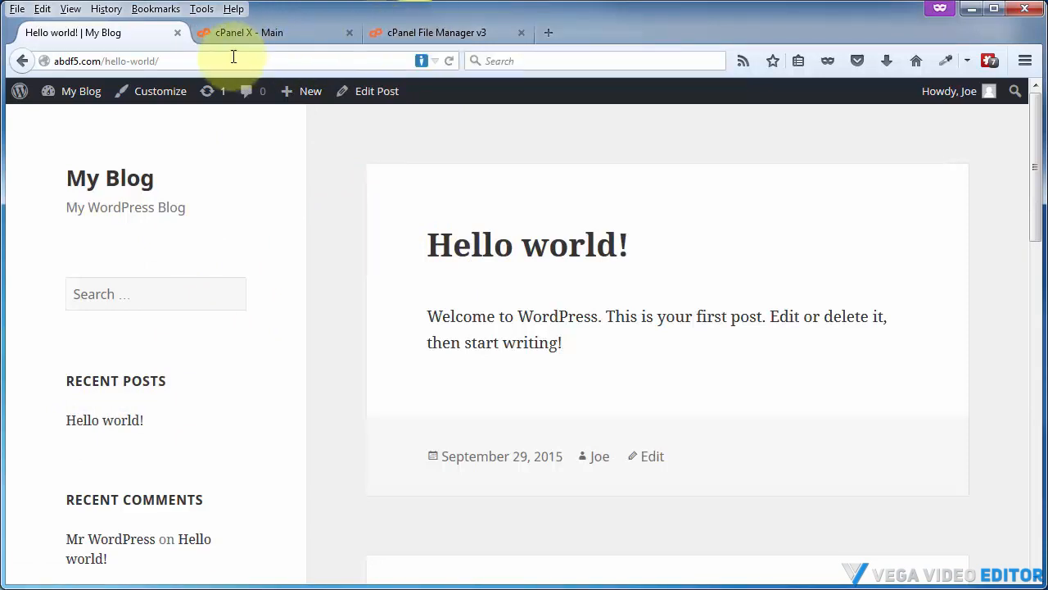
Move wp-config.php from the home directory back into public_html and open that folder
click(398, 34)
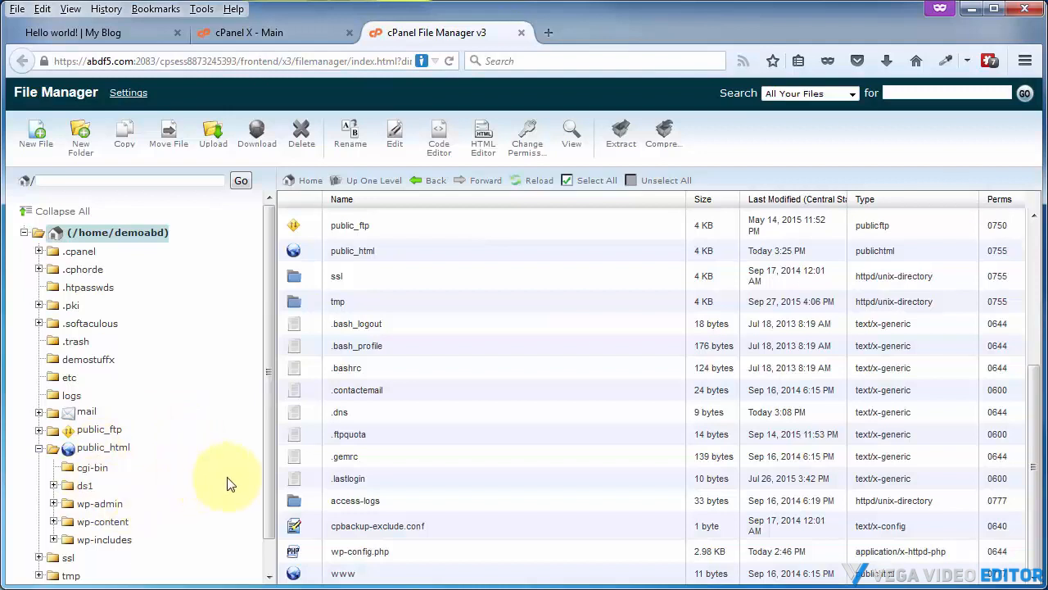
click(358, 558)
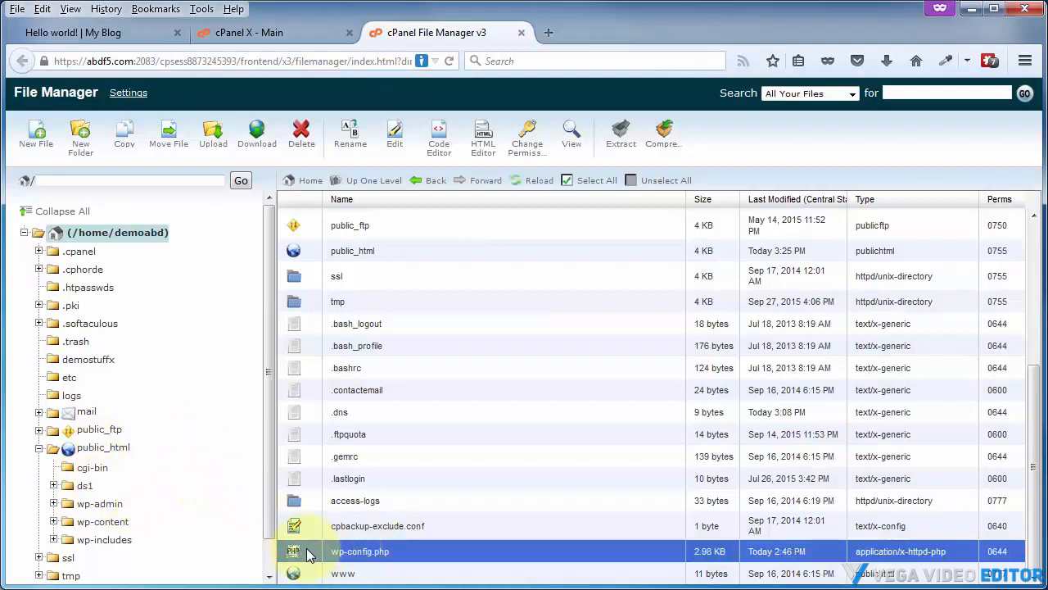
drag(316, 556, 112, 452)
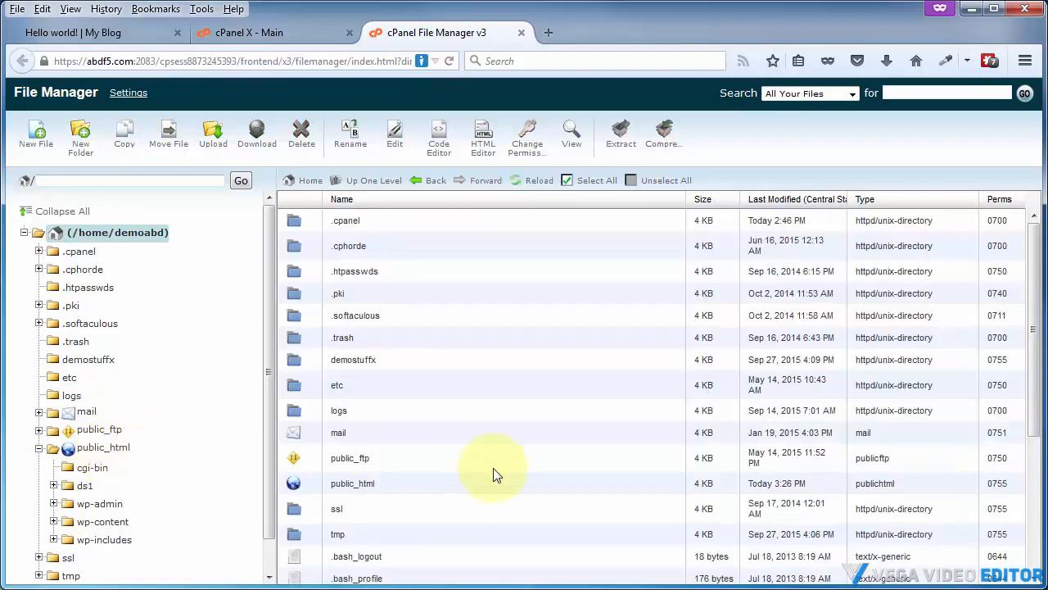
double_click(294, 484)
scroll(408, 409, down, 3)
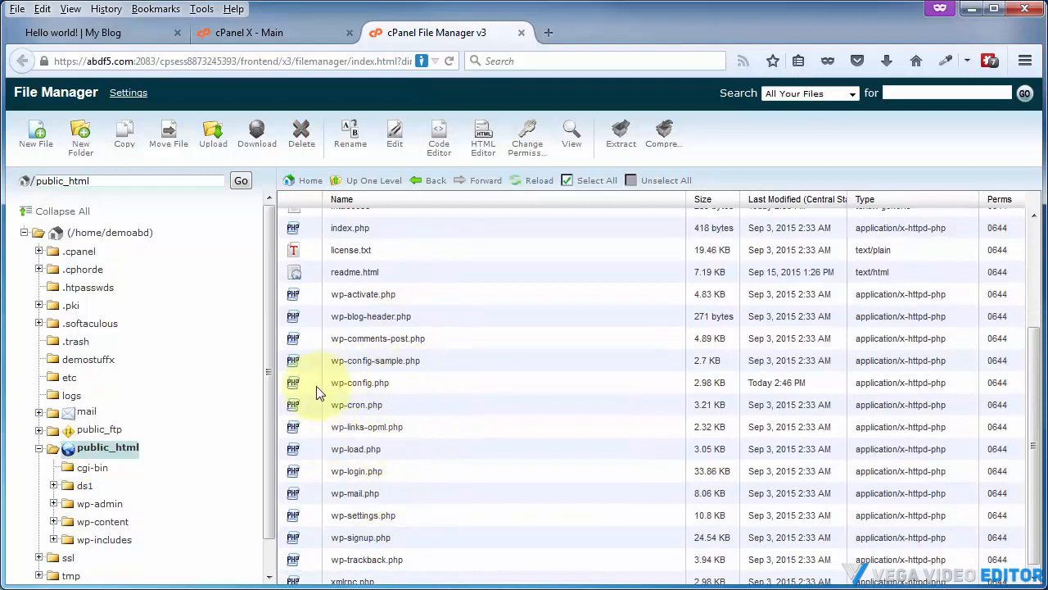
click(376, 386)
scroll(398, 424, up, 4)
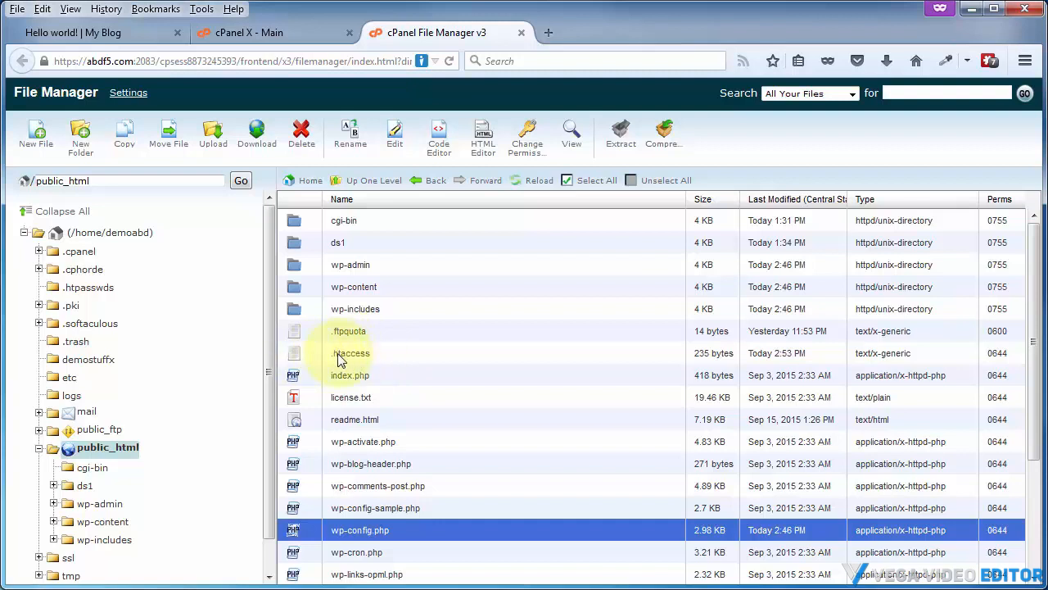
click(29, 145)
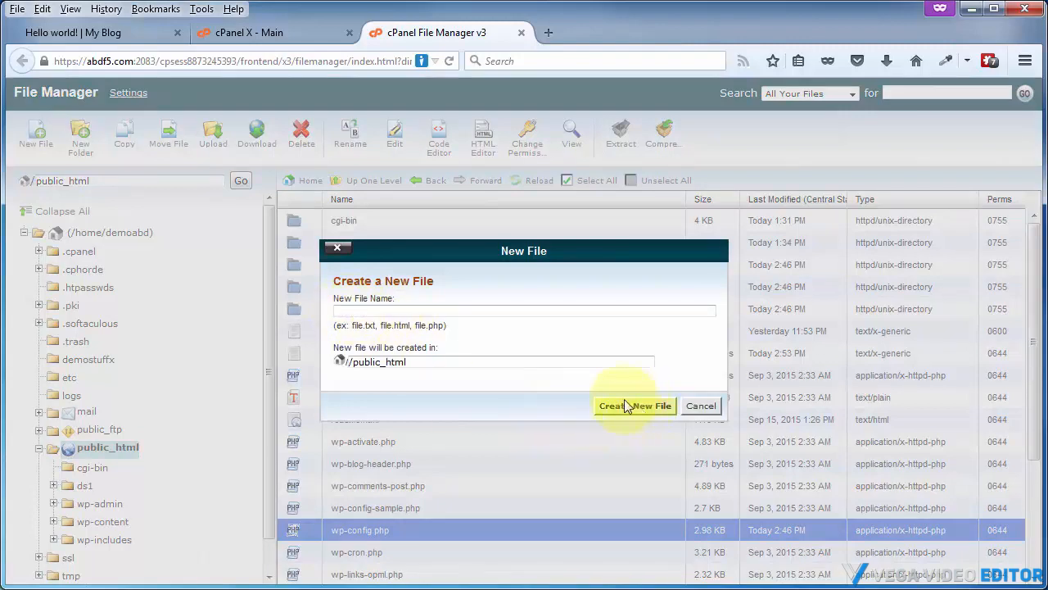
click(688, 405)
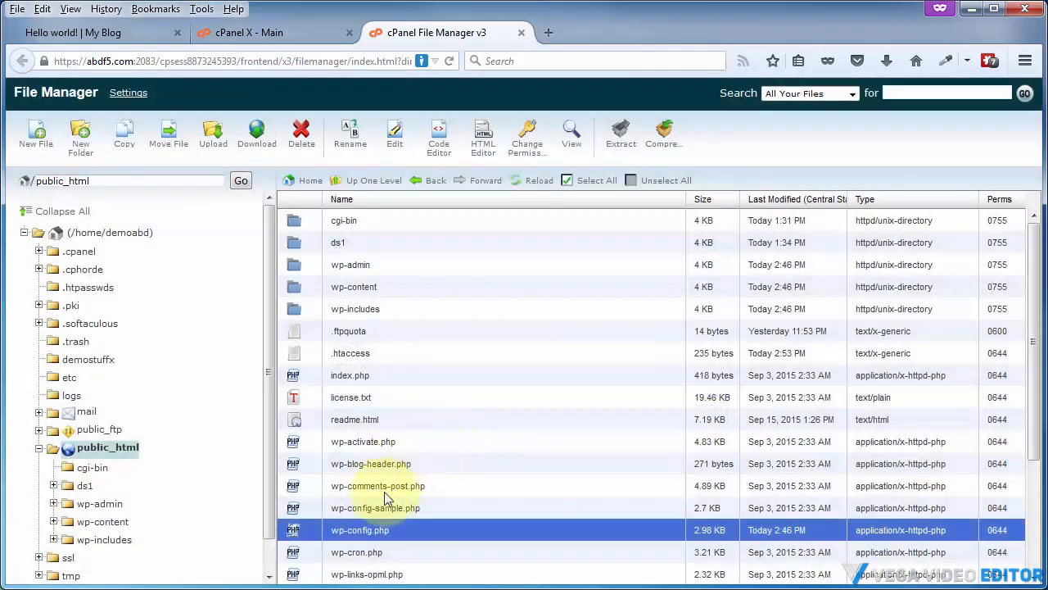
Edit public_html's .htaccess to add a <files wp-config.php> block with 'order allow,deny' and 'deny from all' at the top, then save and close
click(386, 358)
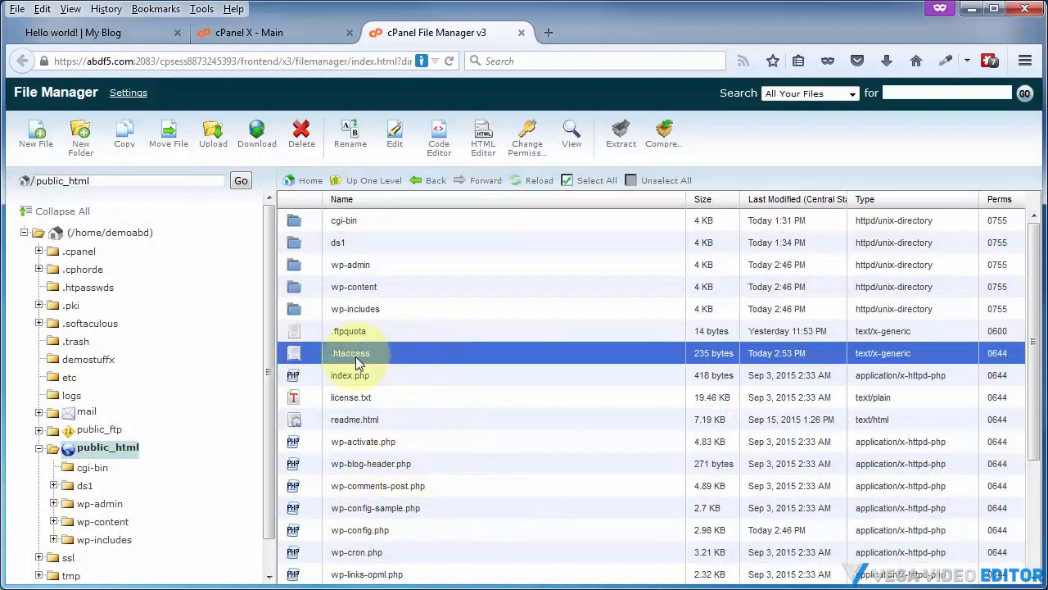
right_click(311, 358)
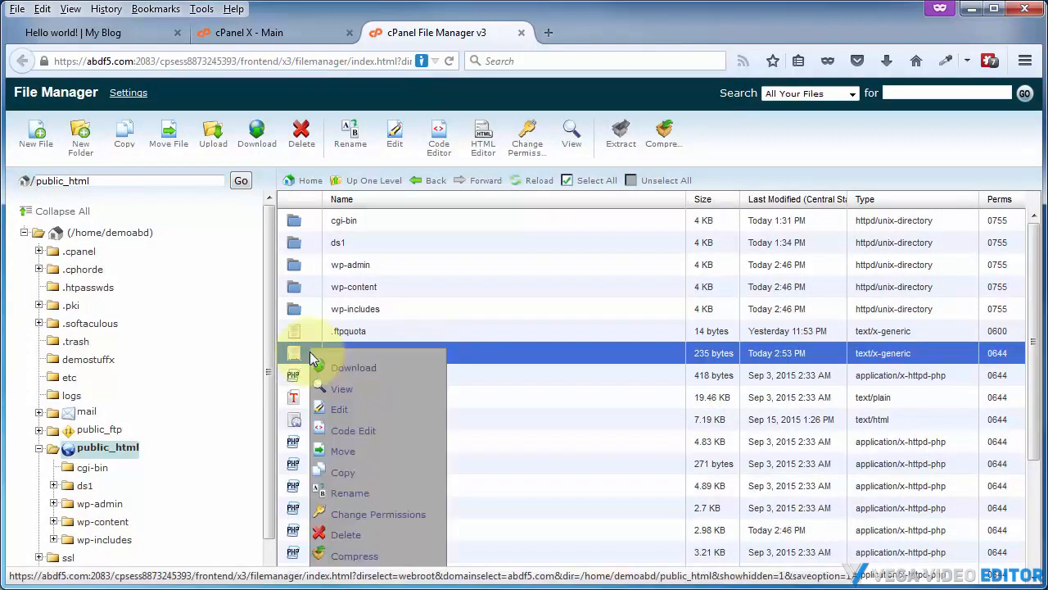
click(340, 411)
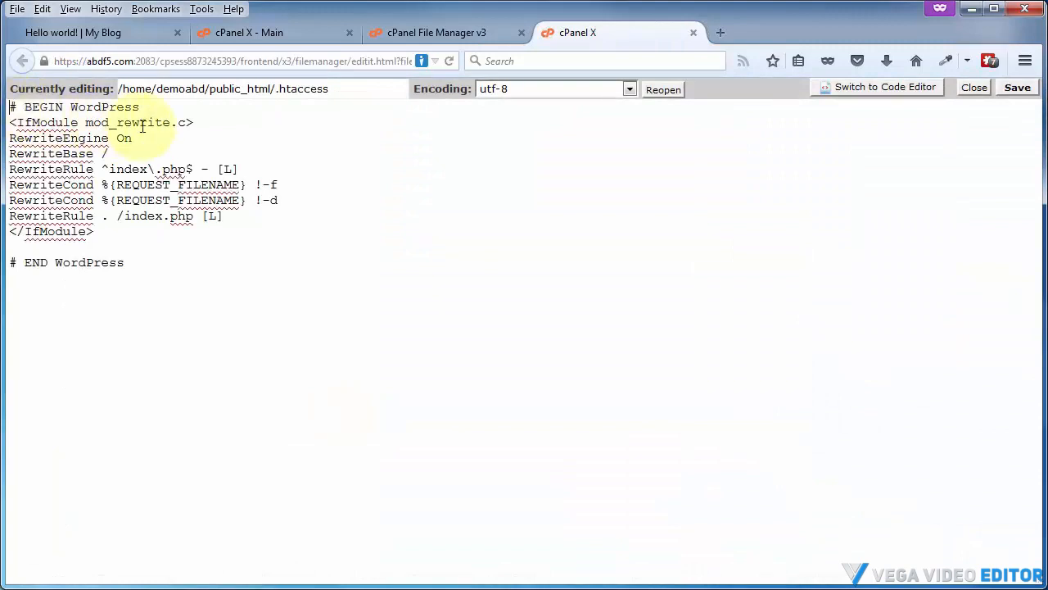
key(Return)
key(Return)
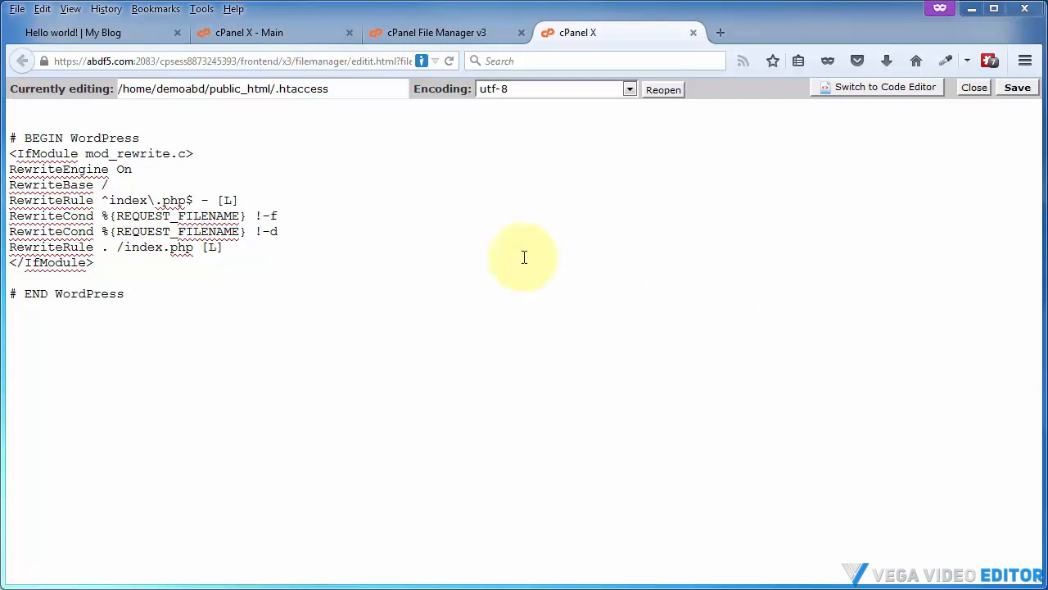
right_click(20, 113)
click(77, 181)
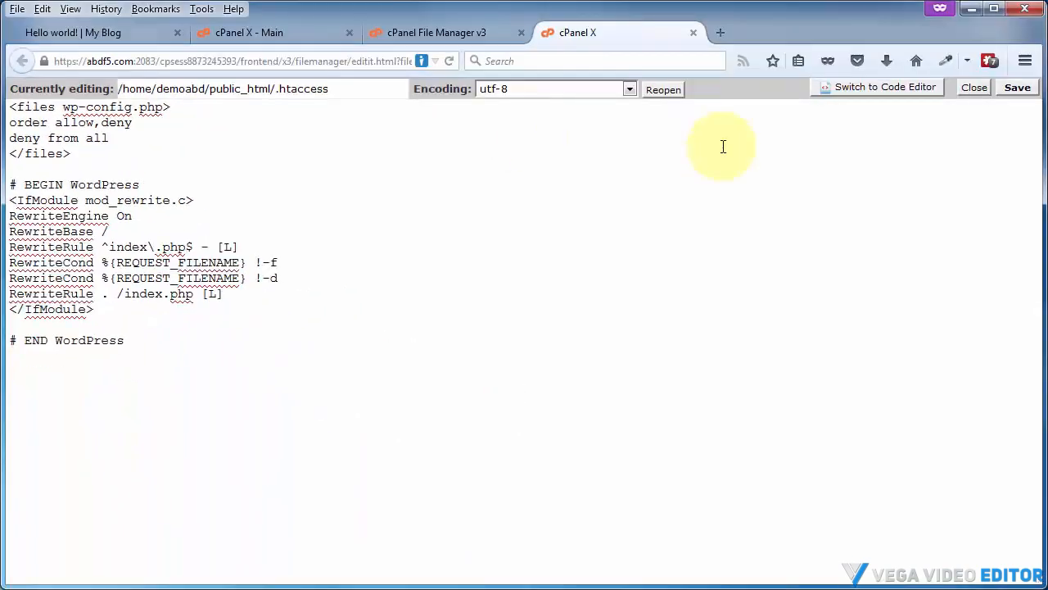
click(1016, 88)
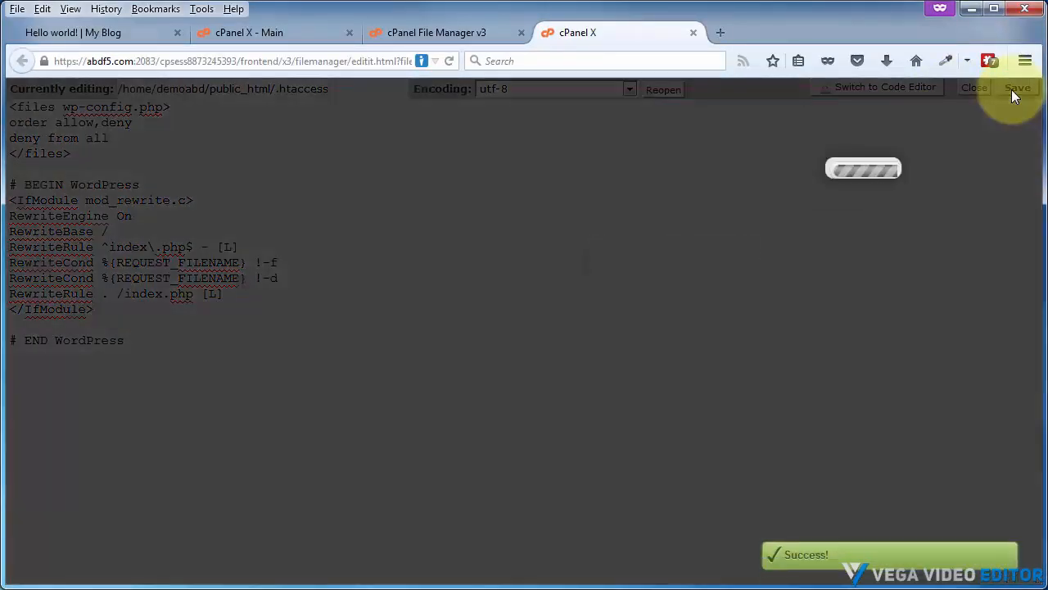
click(973, 90)
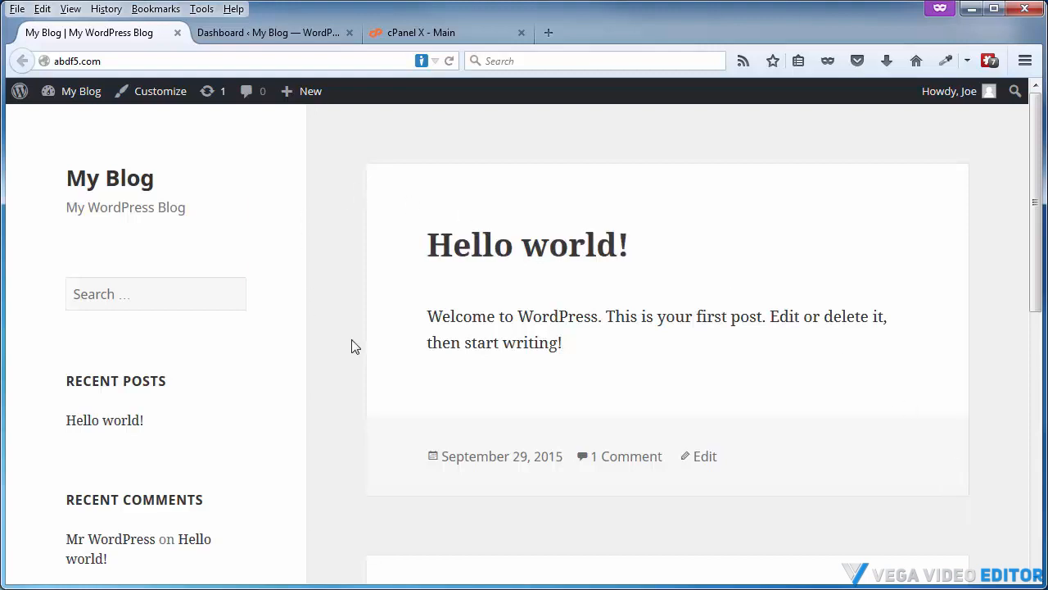
Open the WordPress Add New User page and open the All Users list in a new tab
click(247, 39)
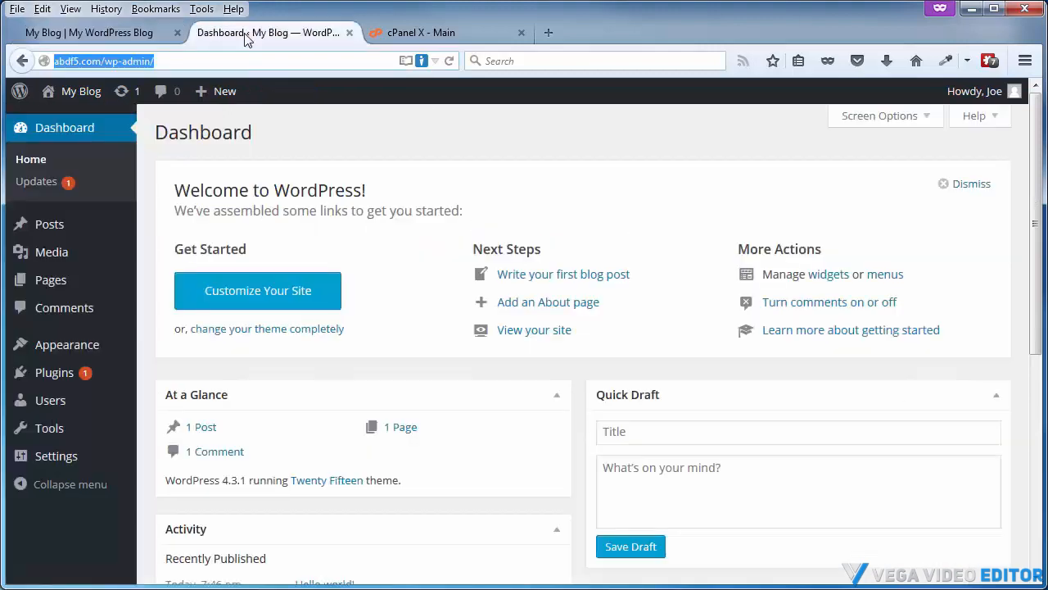
mouse_move(45, 403)
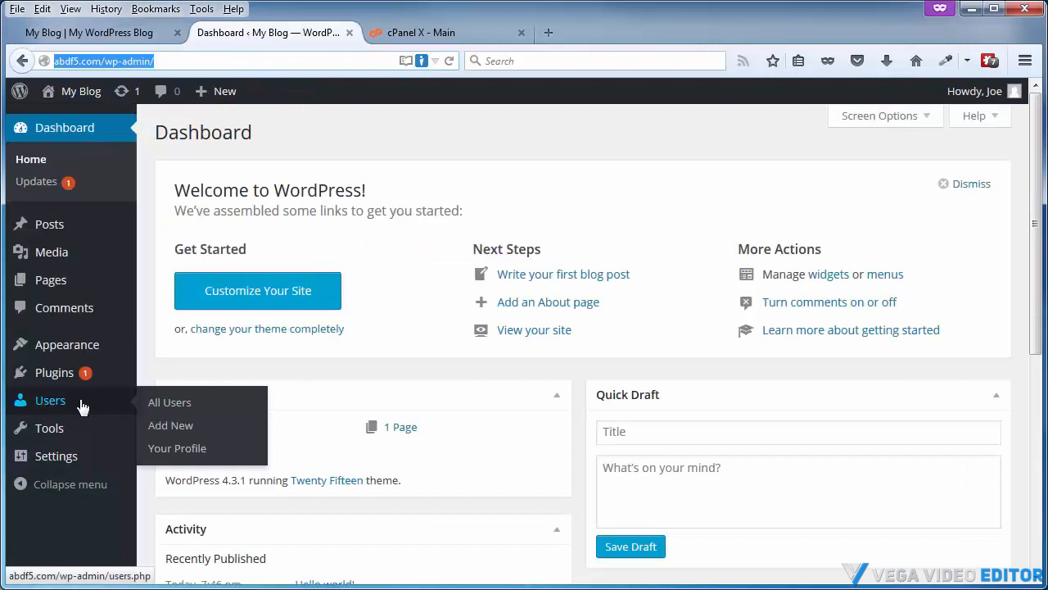
click(161, 430)
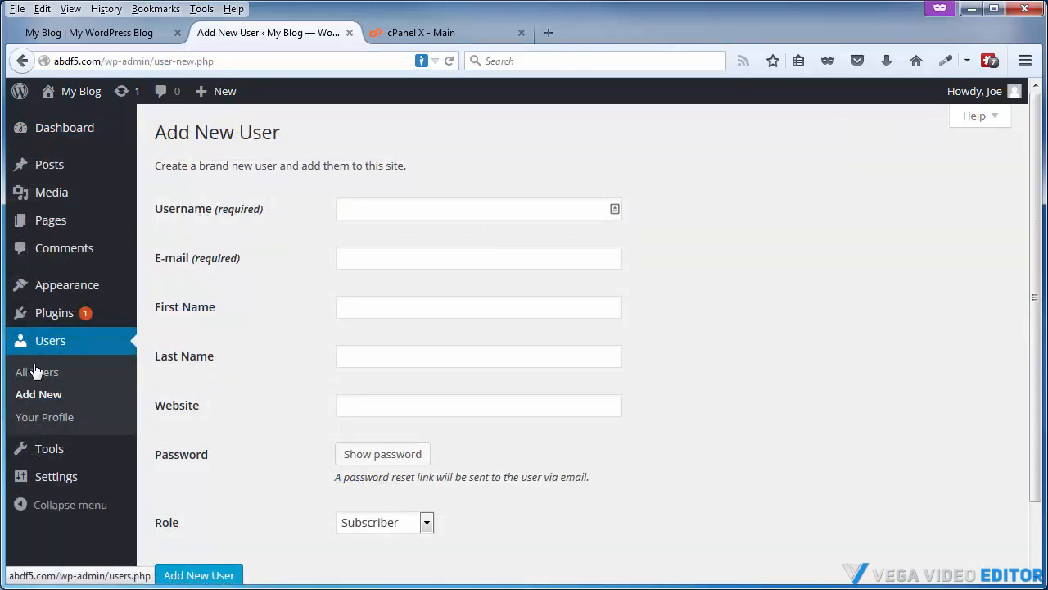
right_click(54, 347)
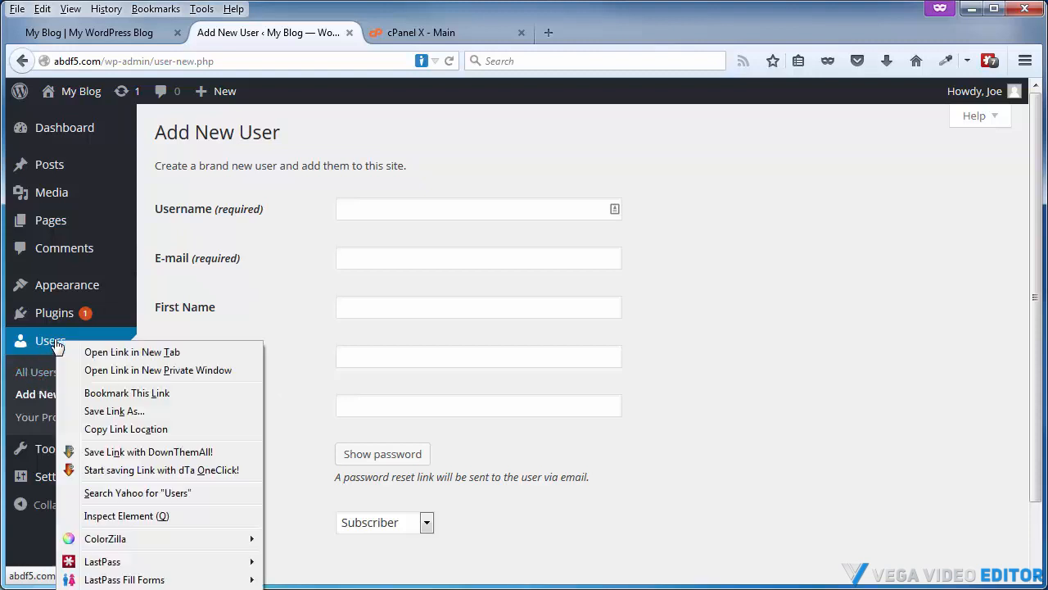
click(99, 352)
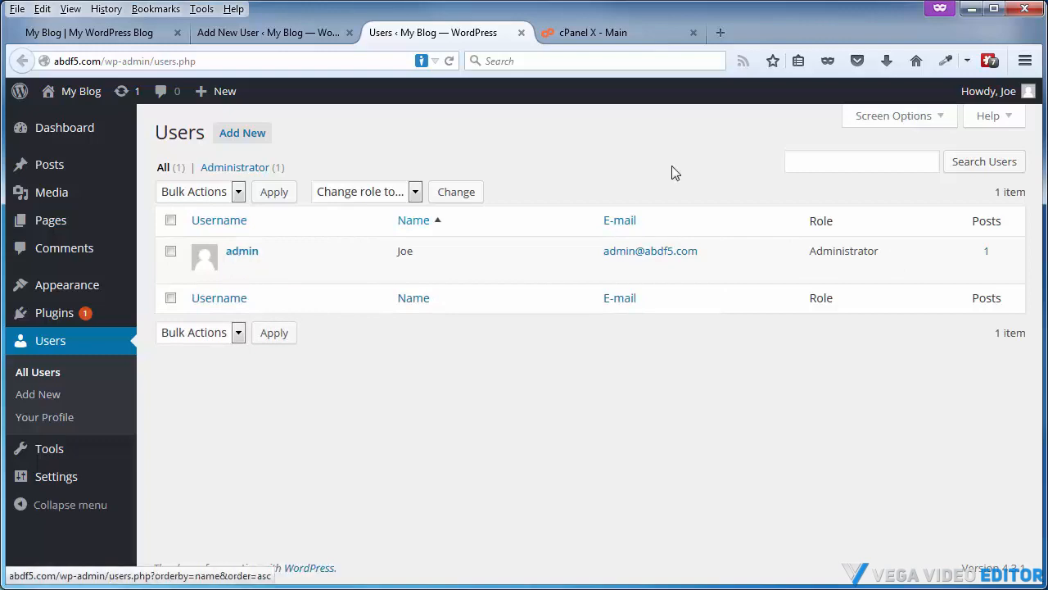
Open phpMyAdmin from cPanel and browse the wp_users table of the demoabd_wp533 database
click(616, 37)
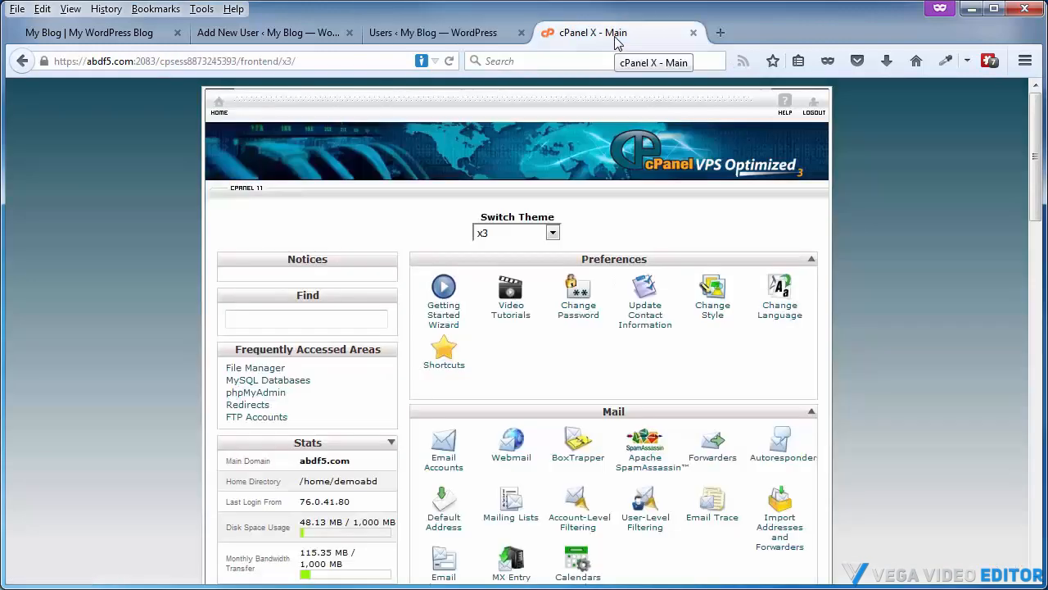
scroll(592, 293, down, 10)
scroll(591, 293, down, 10)
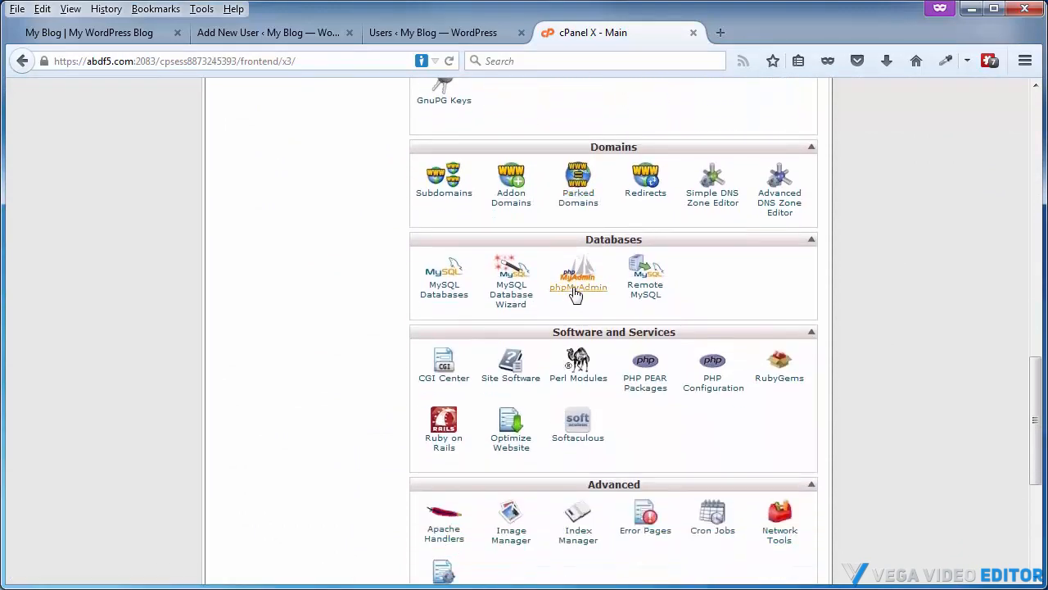
click(574, 278)
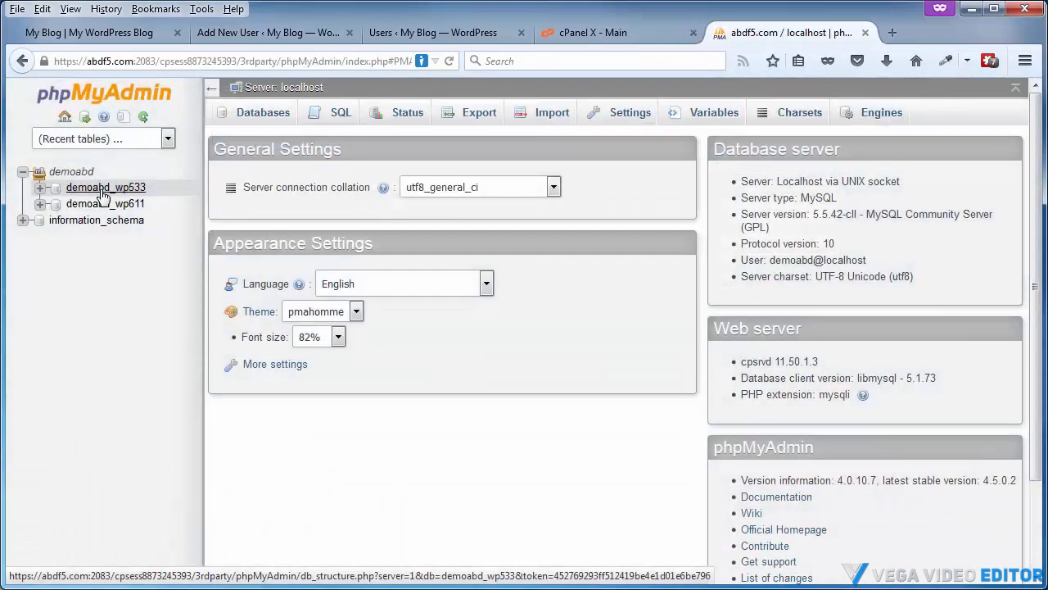
click(101, 189)
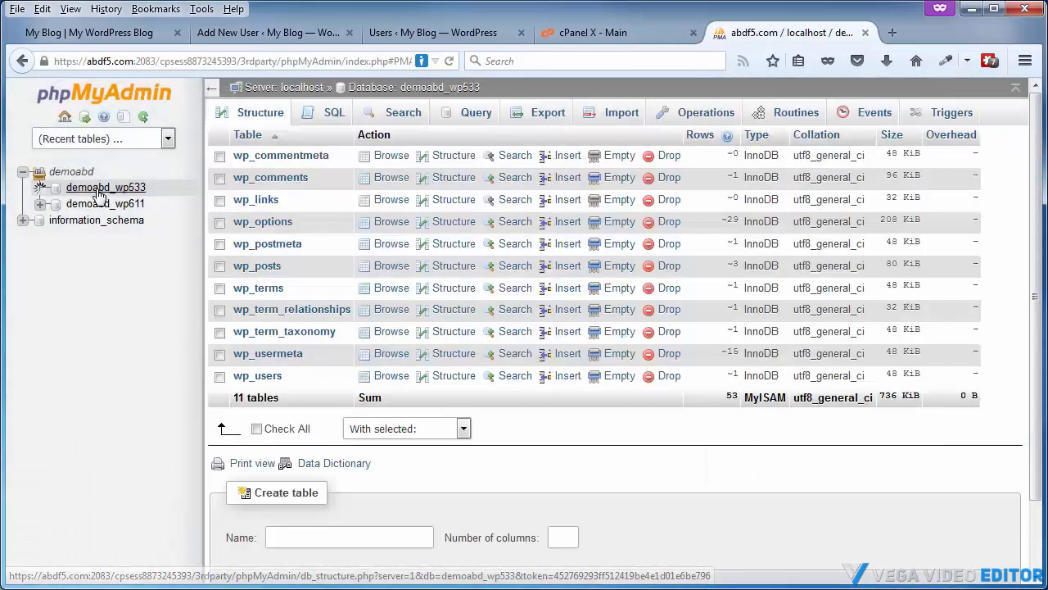
click(252, 377)
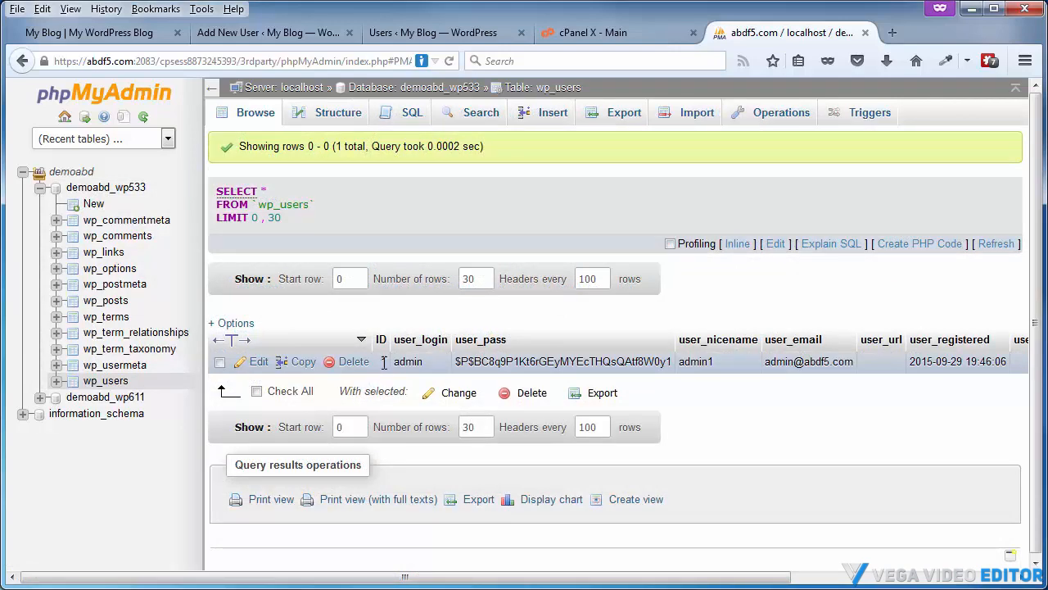
Fill in the new user's username, e-mail address, first and last name, and set the role to Administrator
click(270, 33)
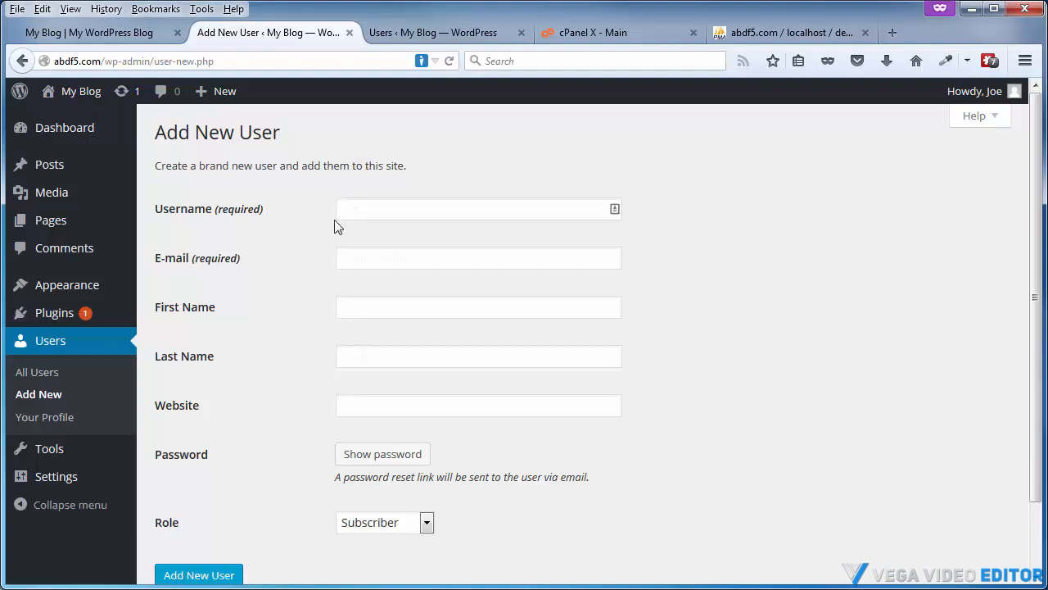
click(362, 356)
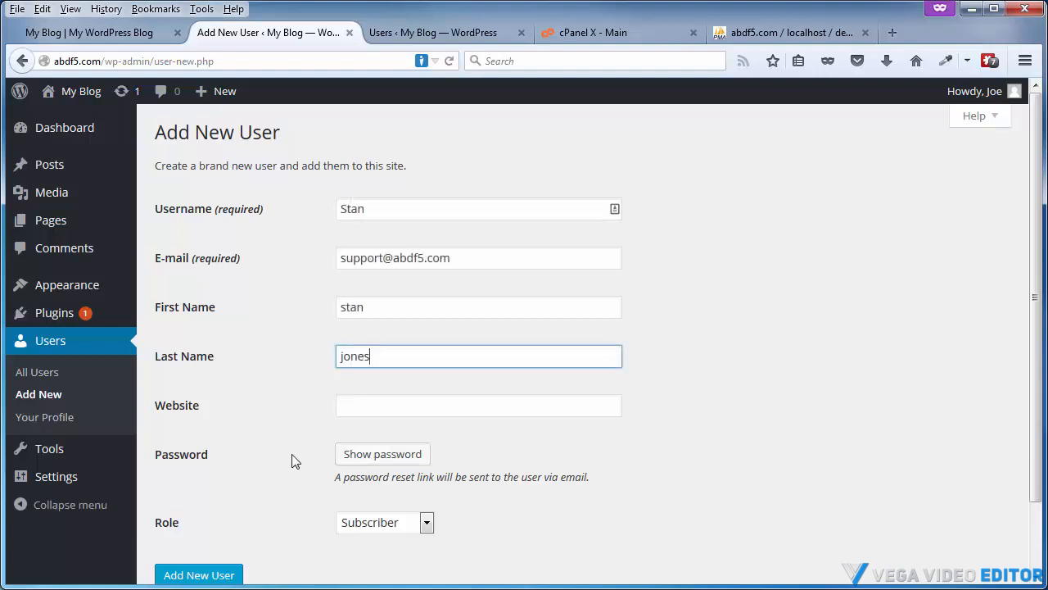
scroll(292, 458, down, 2)
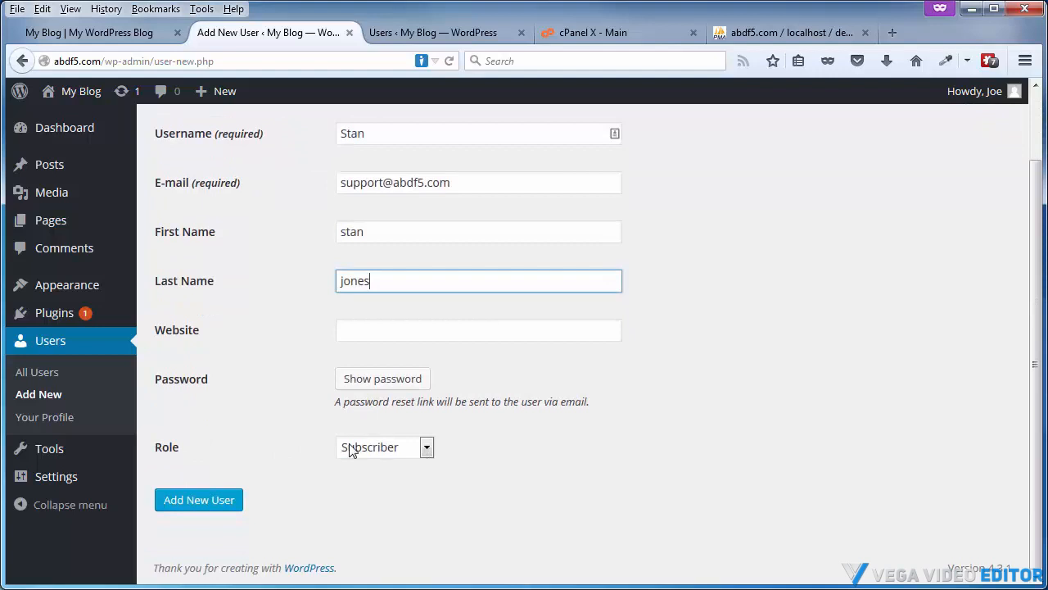
click(426, 447)
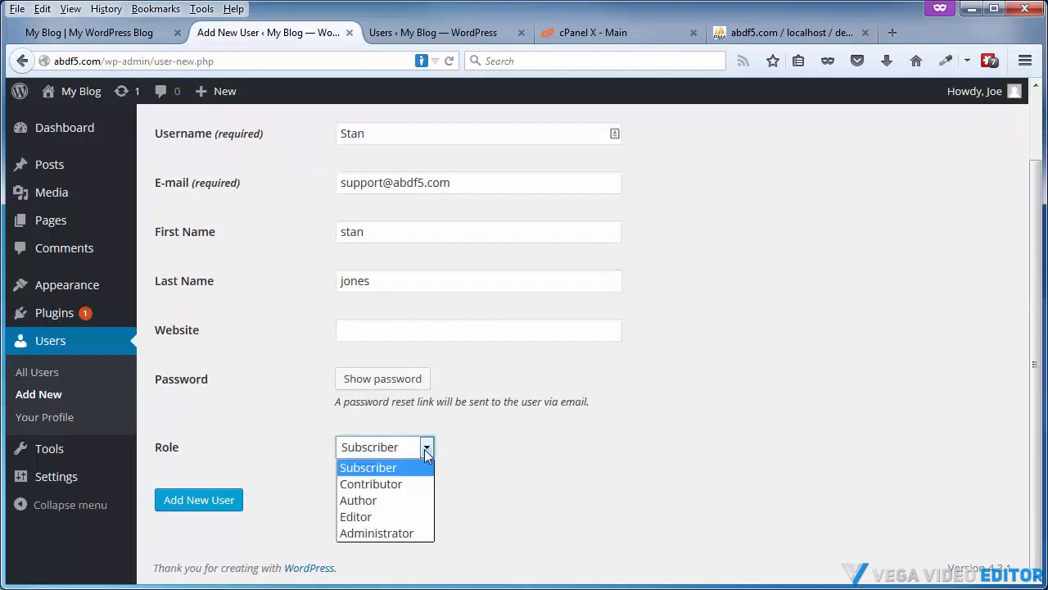
click(368, 533)
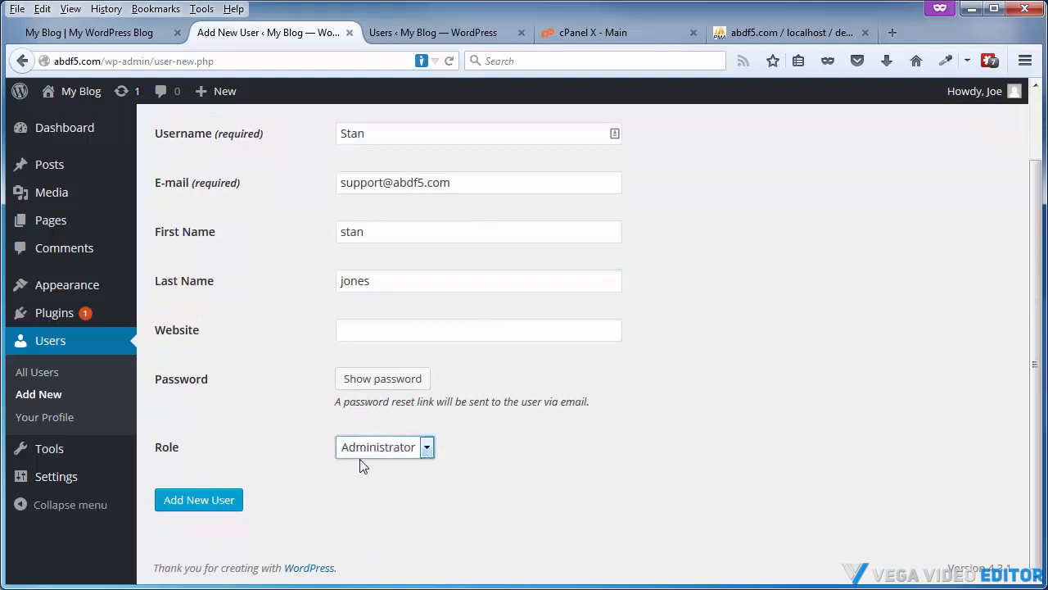
Reveal the generated password, copy it into the Notepad login details file, and enter the new username there
click(378, 381)
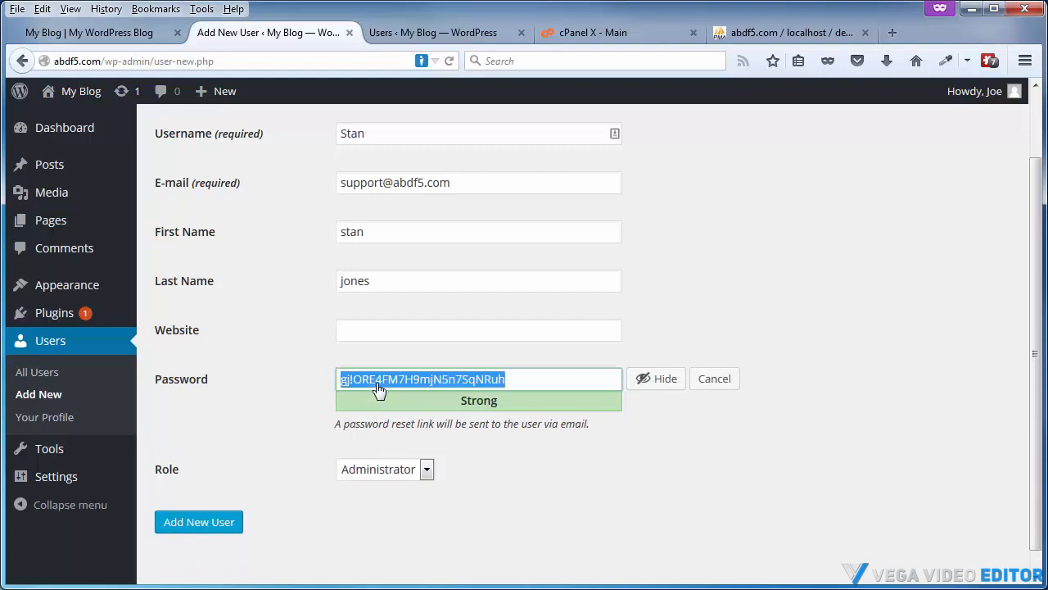
right_click(448, 380)
click(491, 431)
key(alt+Tab)
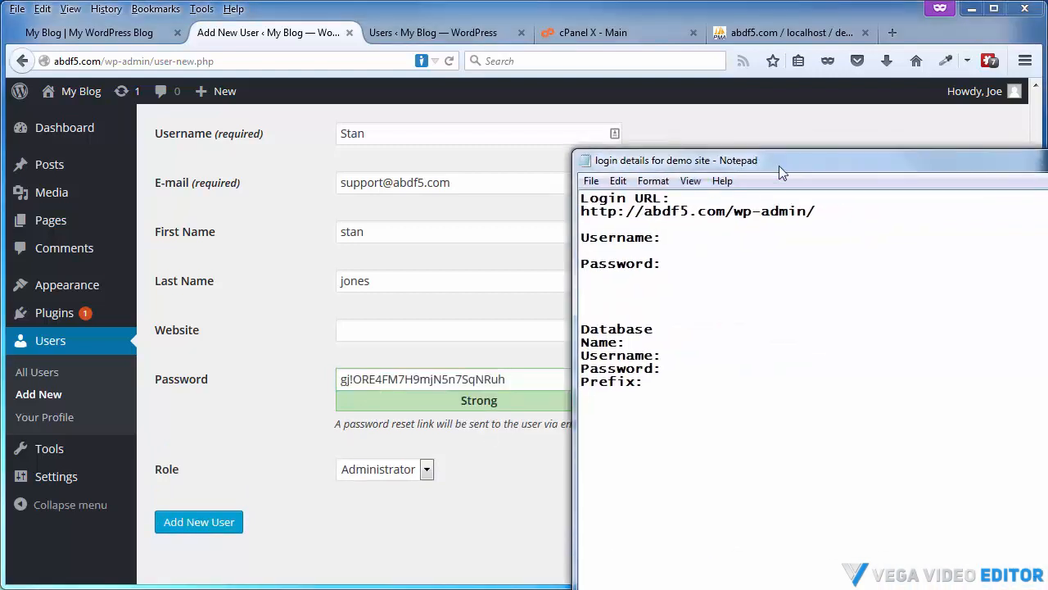
drag(779, 165, 769, 142)
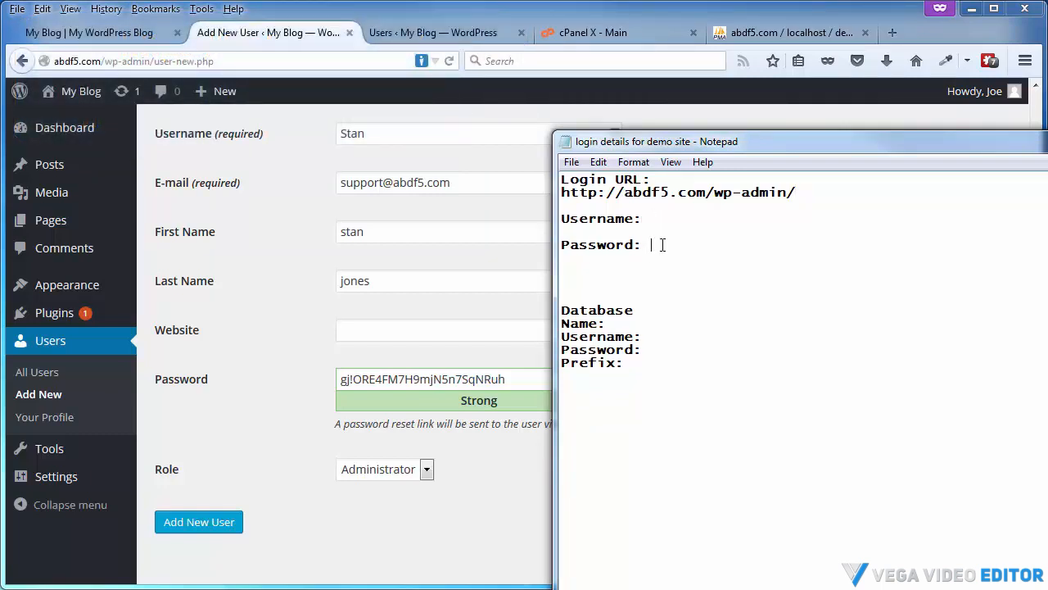
key(ctrl+v)
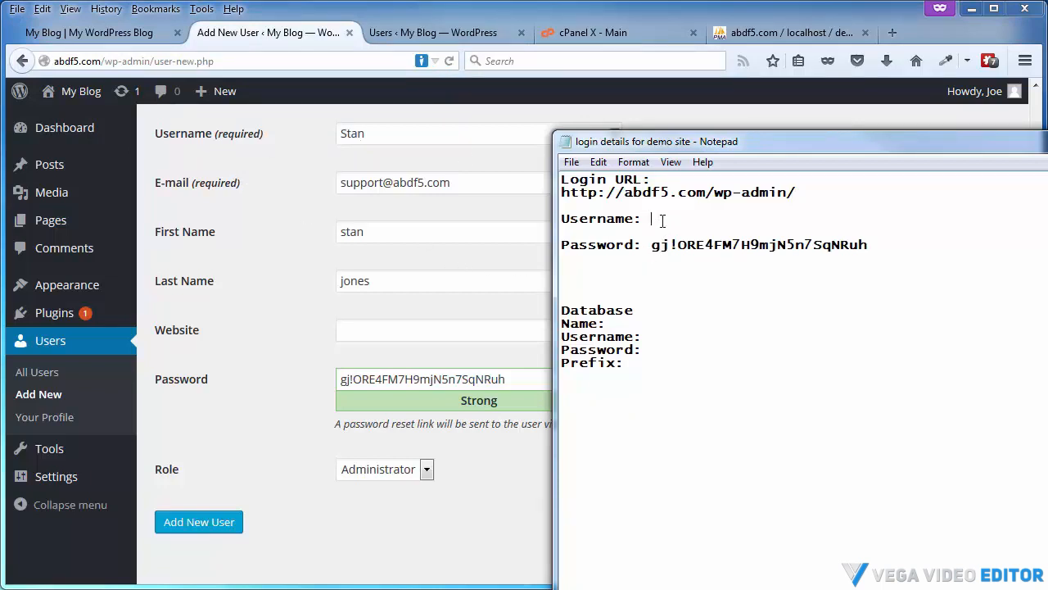
text(Stan)
drag(770, 144, 1032, 167)
Add the new user and dismiss the RoboForm save-login prompt
click(193, 521)
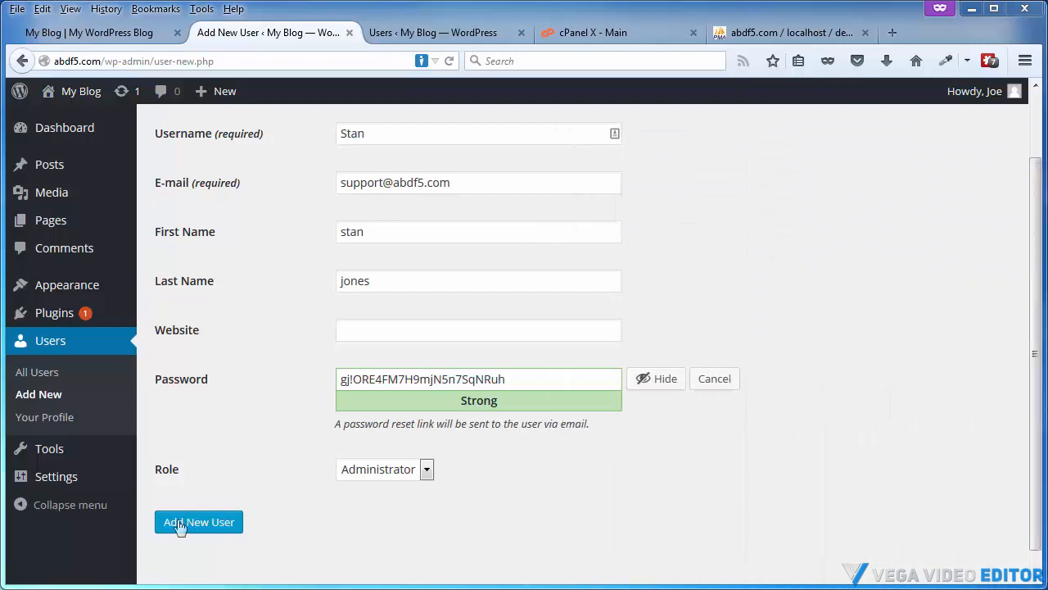
click(179, 528)
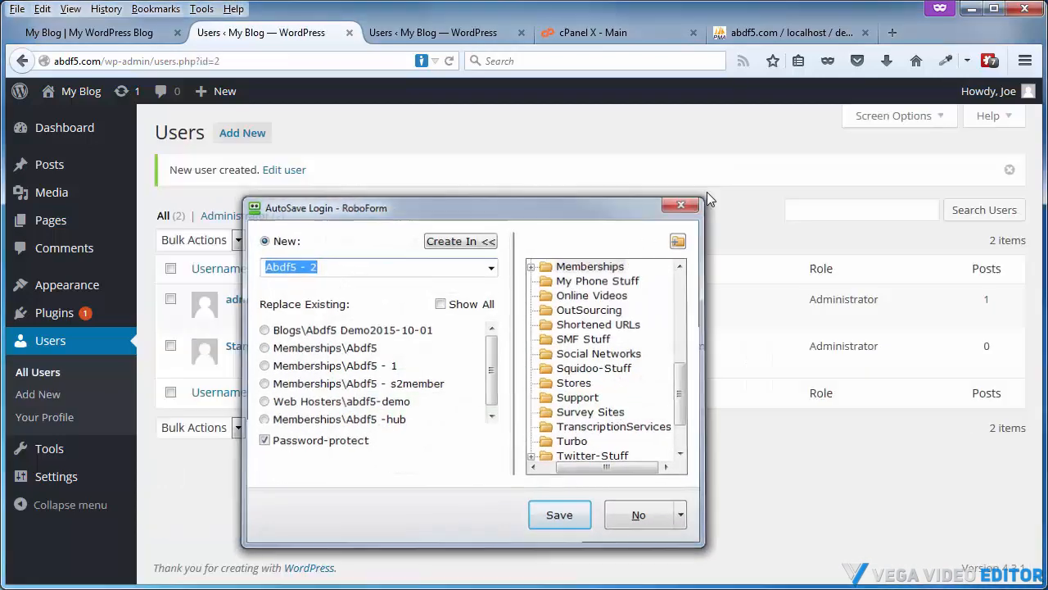
click(681, 205)
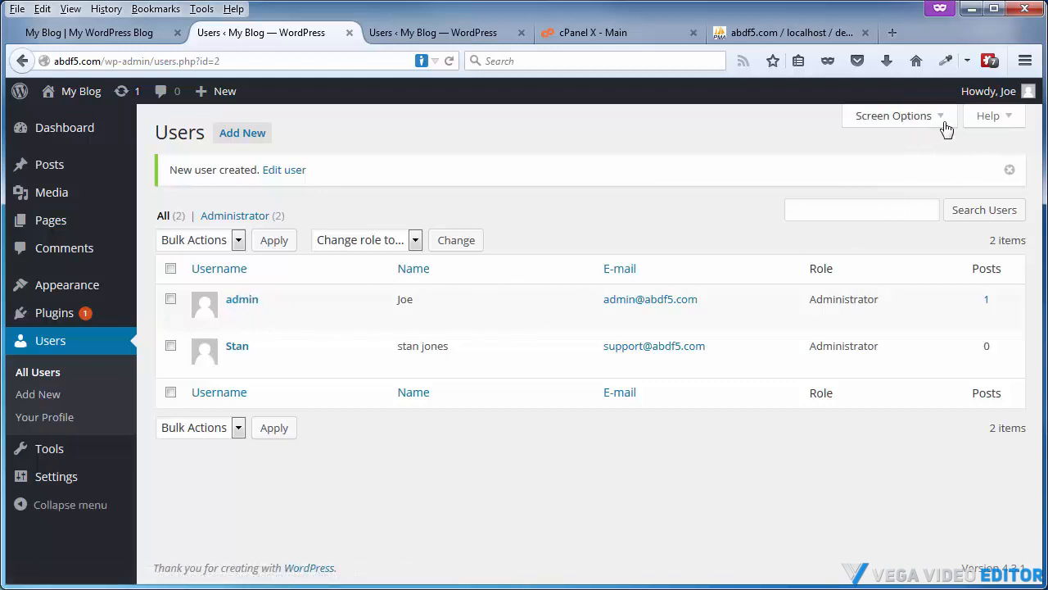
Log out and log back in as the new user, pasting the account password copied from Notepad
mouse_move(991, 90)
click(920, 187)
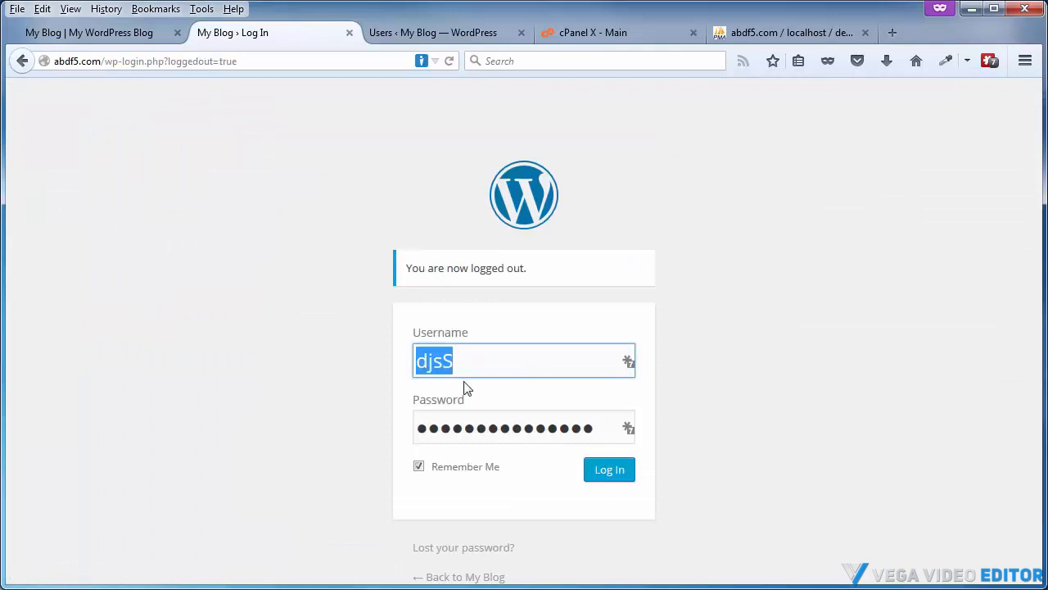
text(Stan)
key(alt+Tab)
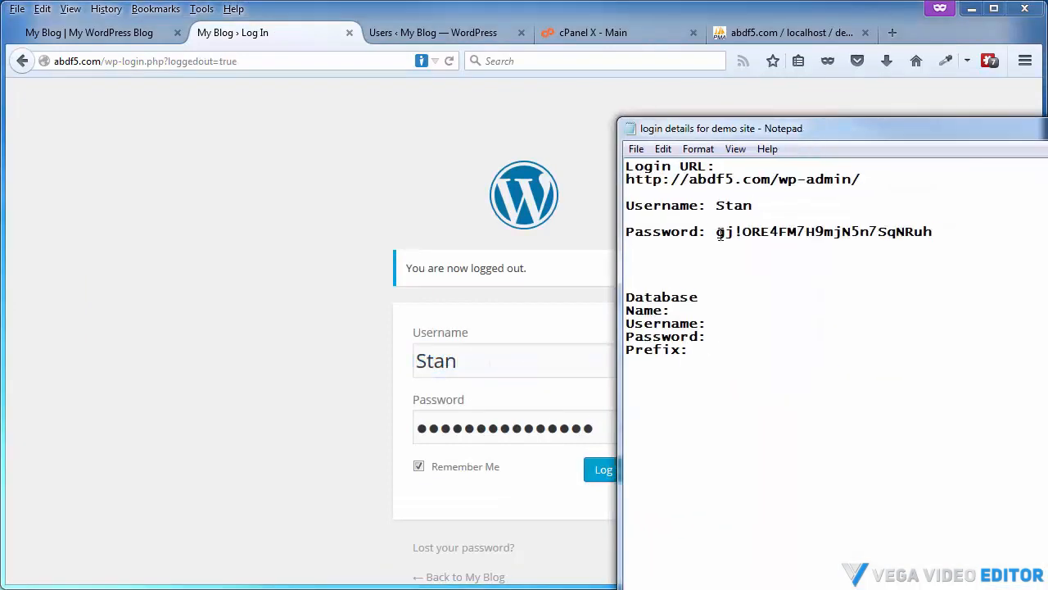
drag(719, 234, 935, 235)
key(ctrl+c)
key(alt+Tab)
key(Tab)
key(ctrl+v)
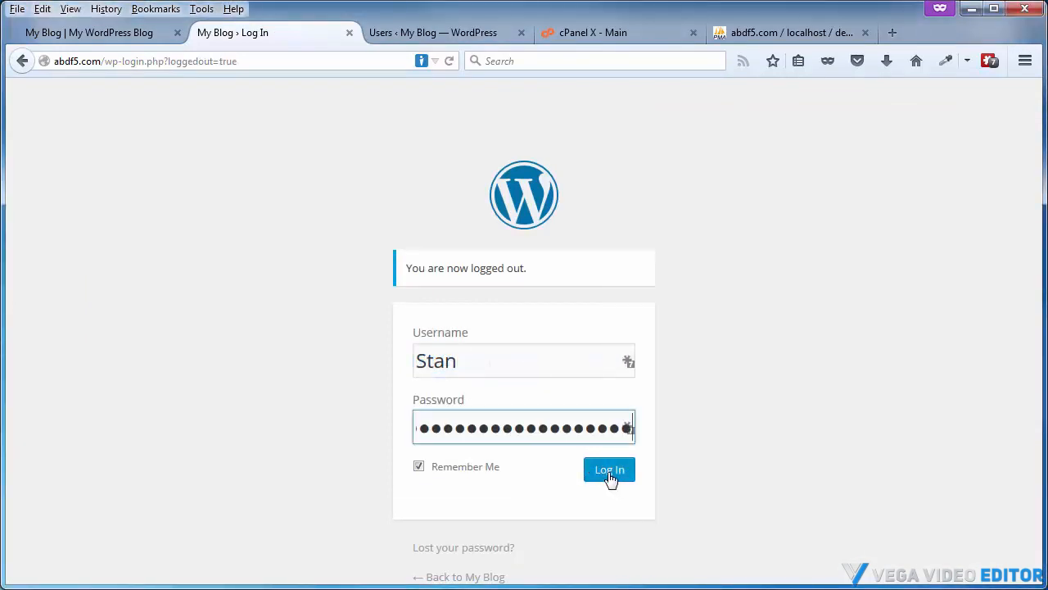
click(608, 472)
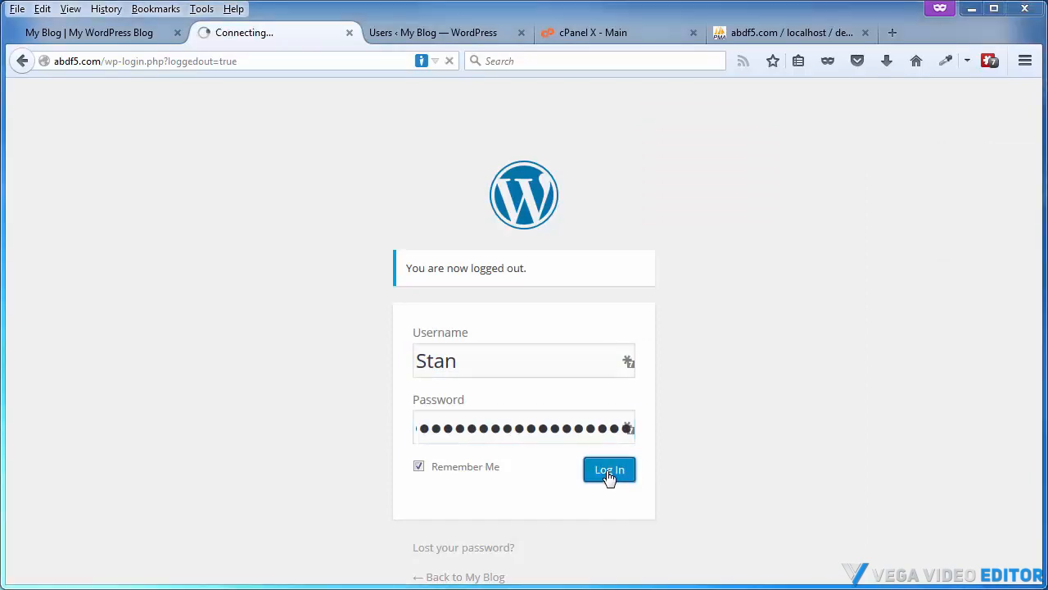
Finish logging in, then delete the original admin user, attributing all of its content to the new user
click(536, 516)
mouse_move(40, 401)
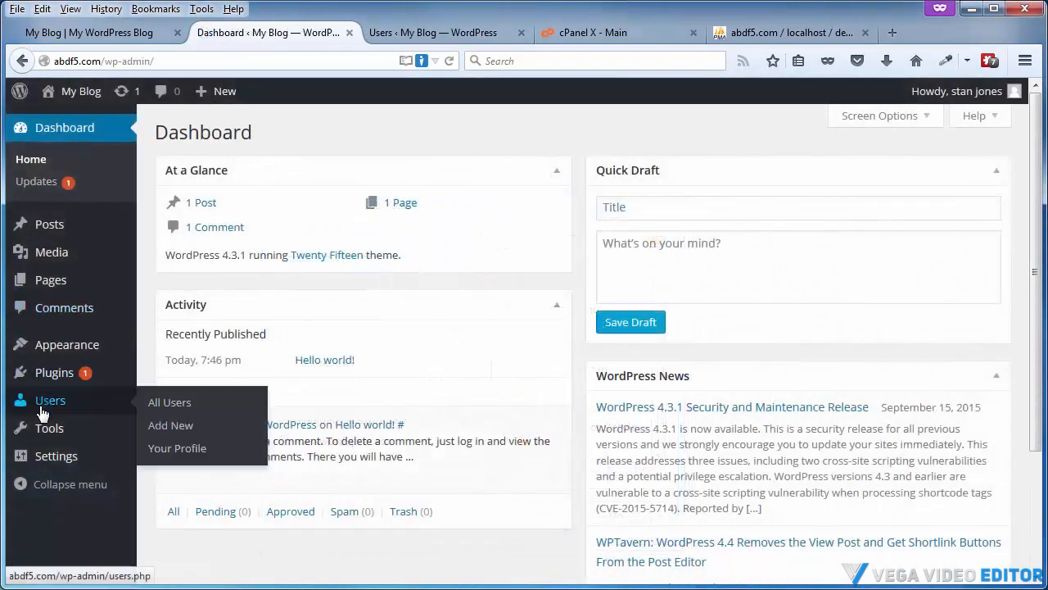
click(183, 406)
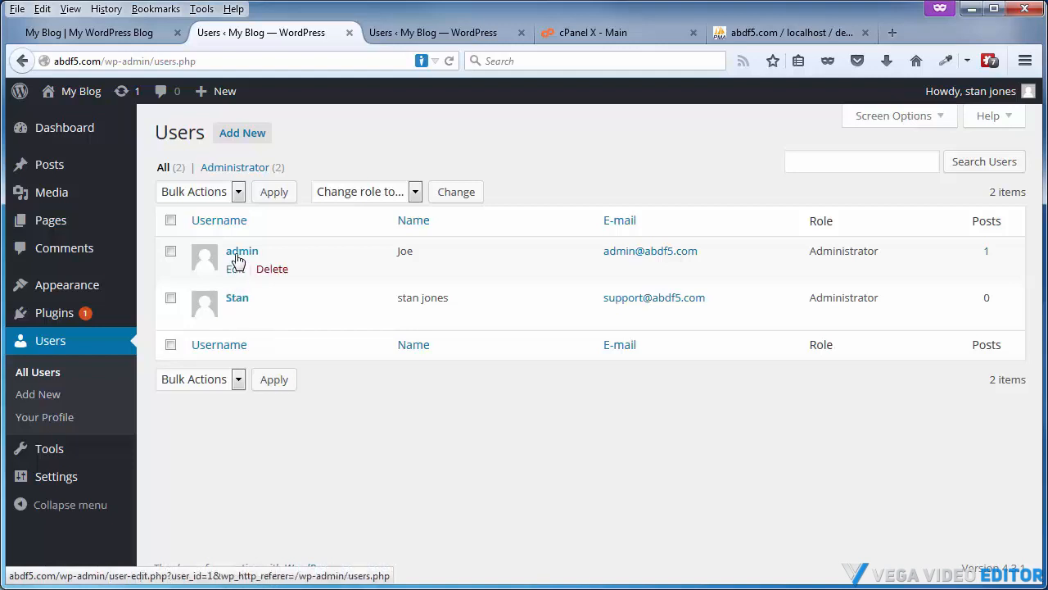
click(272, 270)
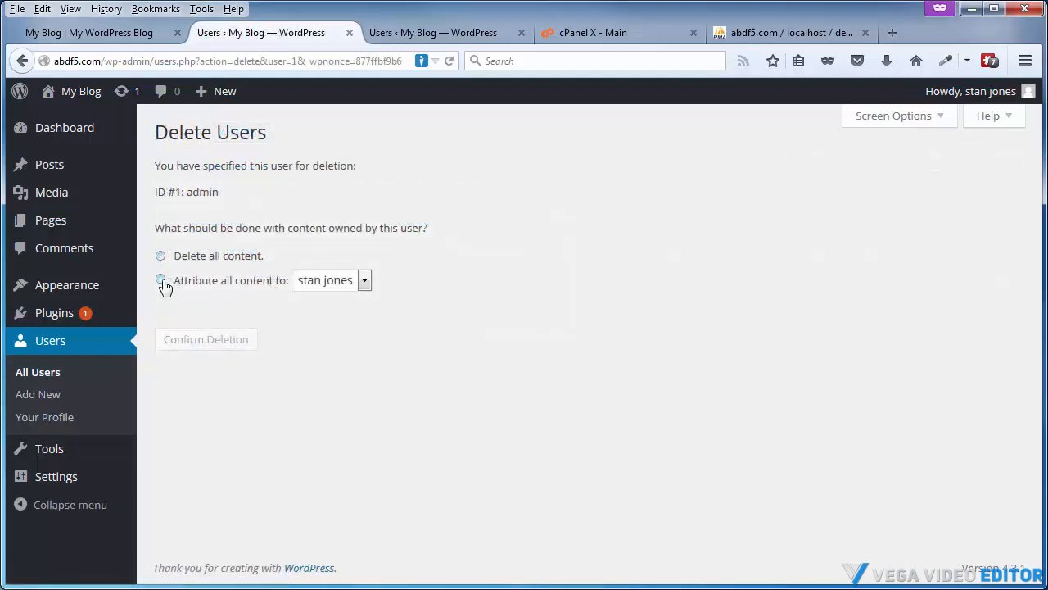
click(161, 280)
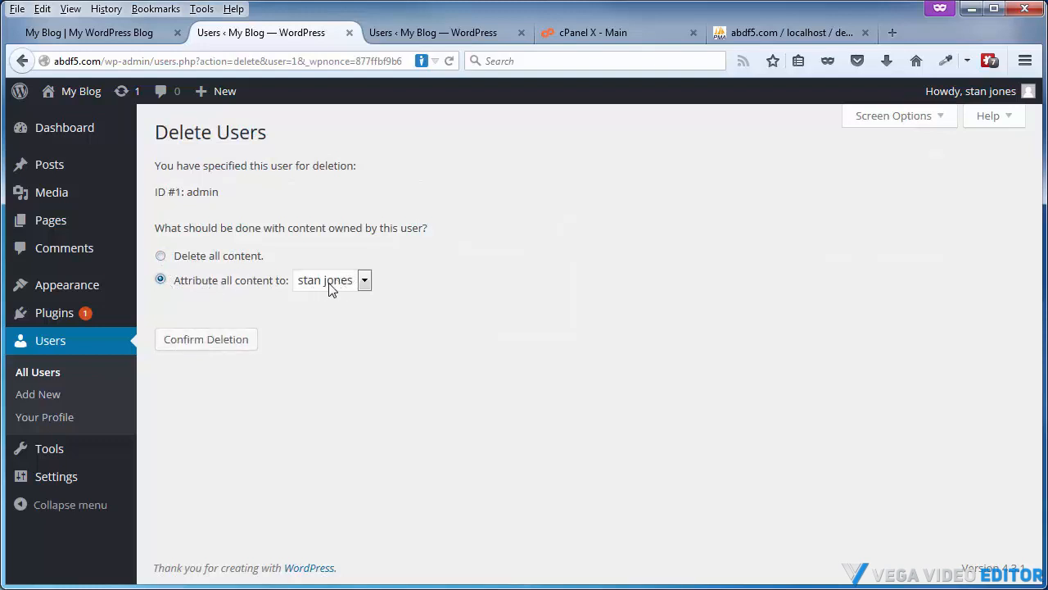
click(199, 347)
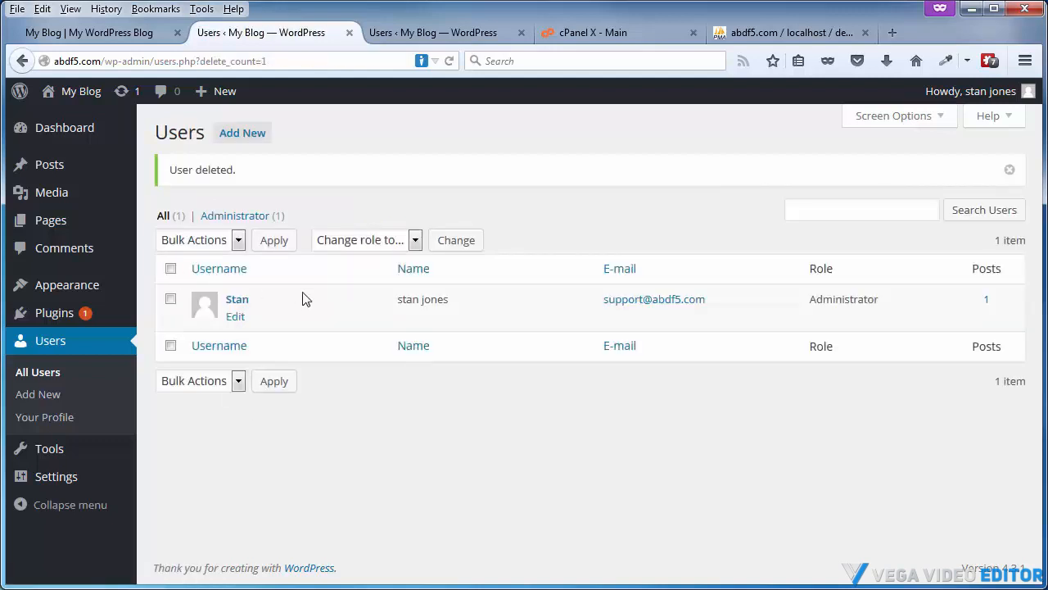
Switch to phpMyAdmin and browse the wp_users table to check the remaining user accounts
click(750, 32)
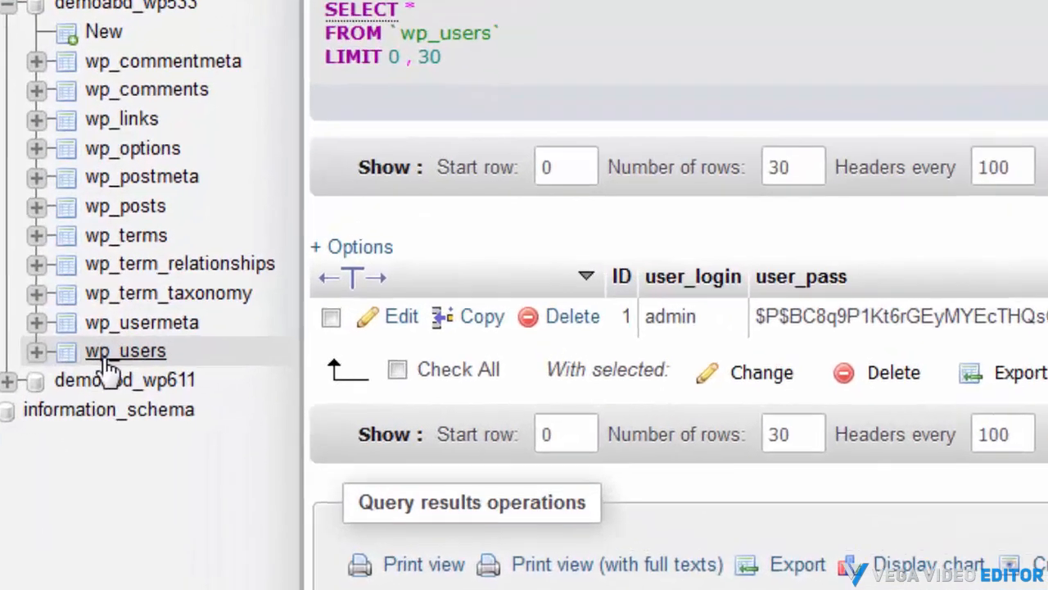
click(105, 354)
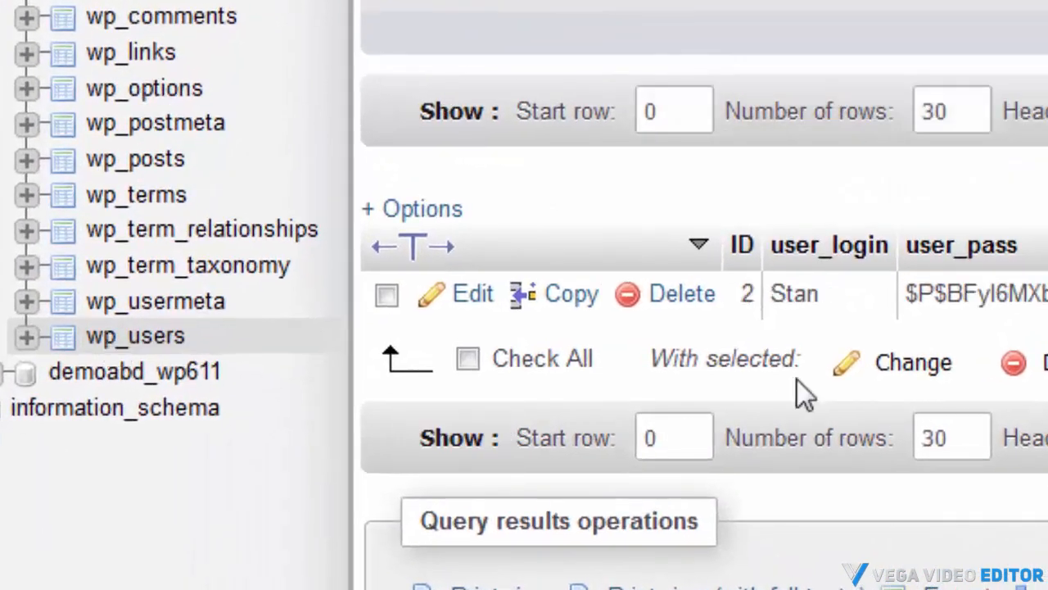
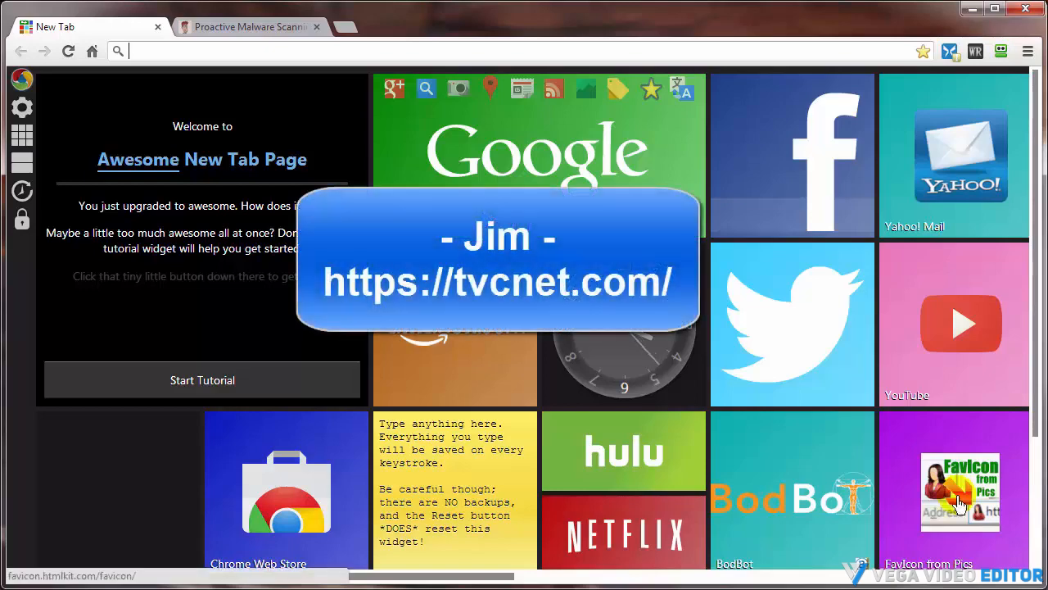
Switch to the TVCNet tab and browse its site menus
click(262, 31)
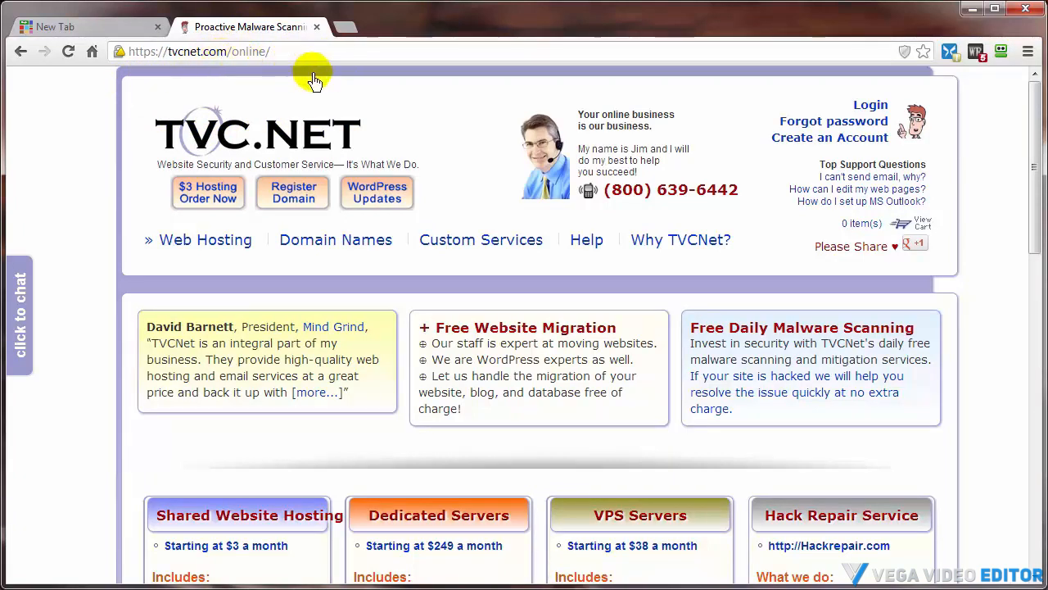
mouse_move(581, 236)
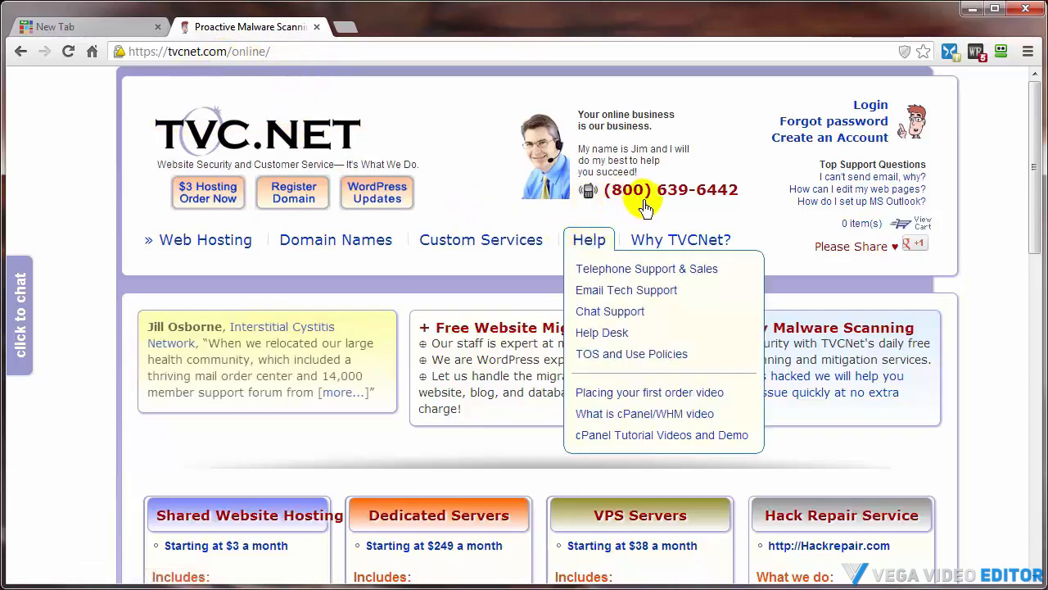
mouse_move(311, 244)
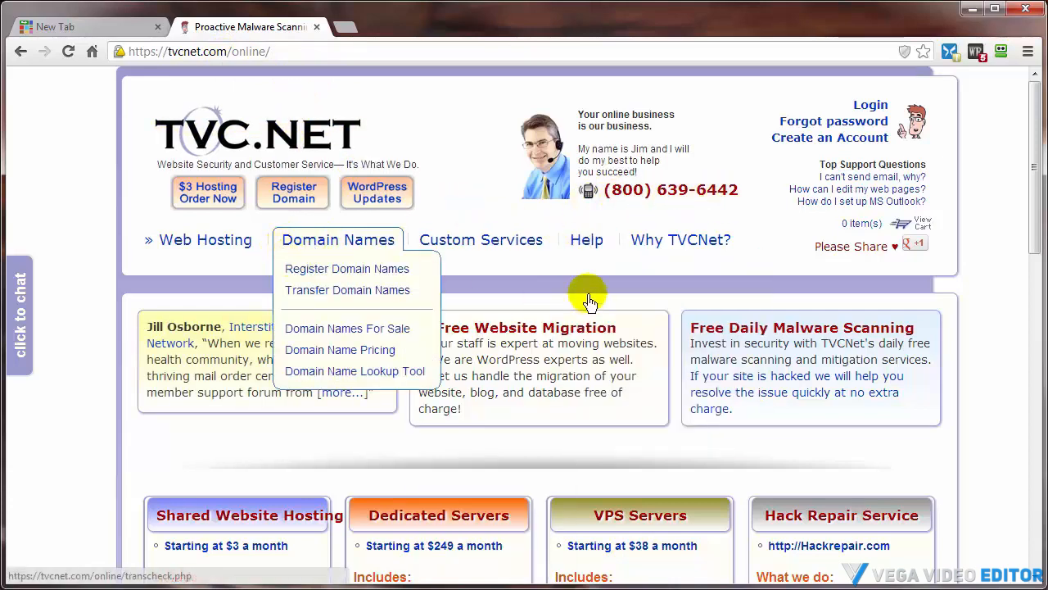
scroll(491, 316, down, 3)
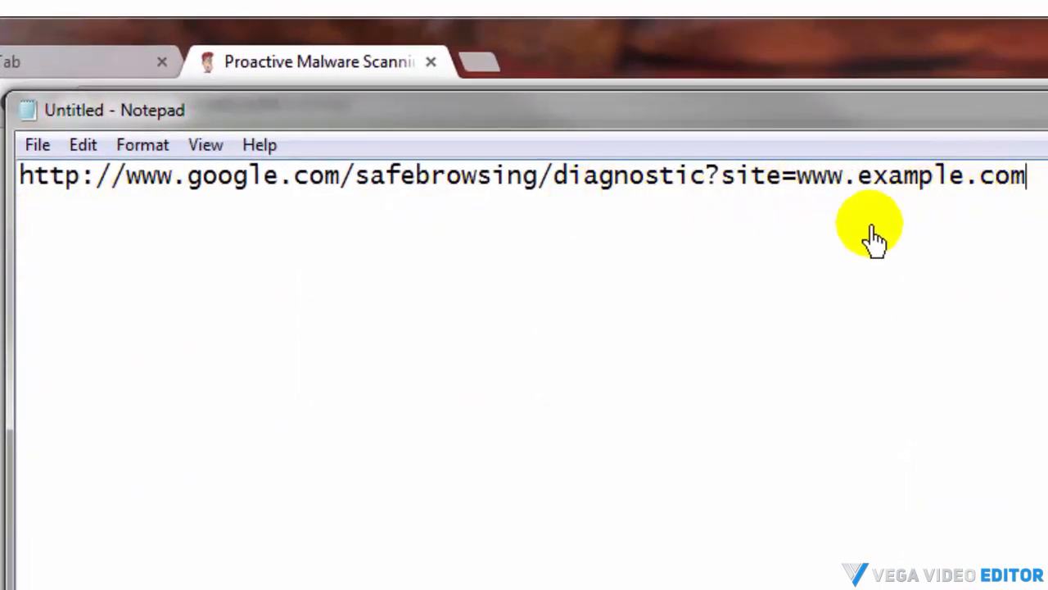
drag(796, 181, 1029, 182)
right_click(944, 170)
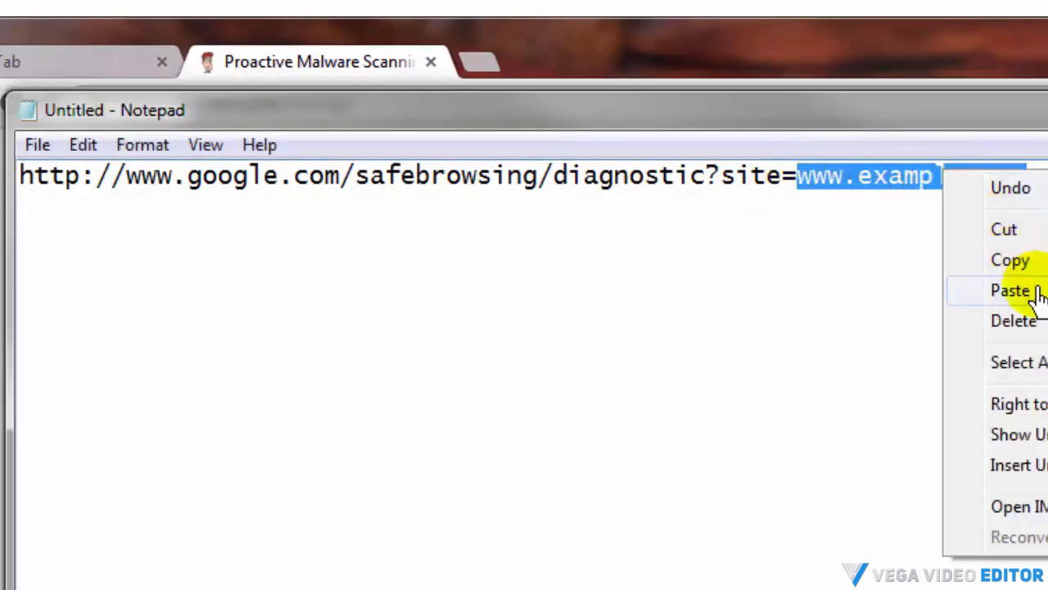
click(1029, 294)
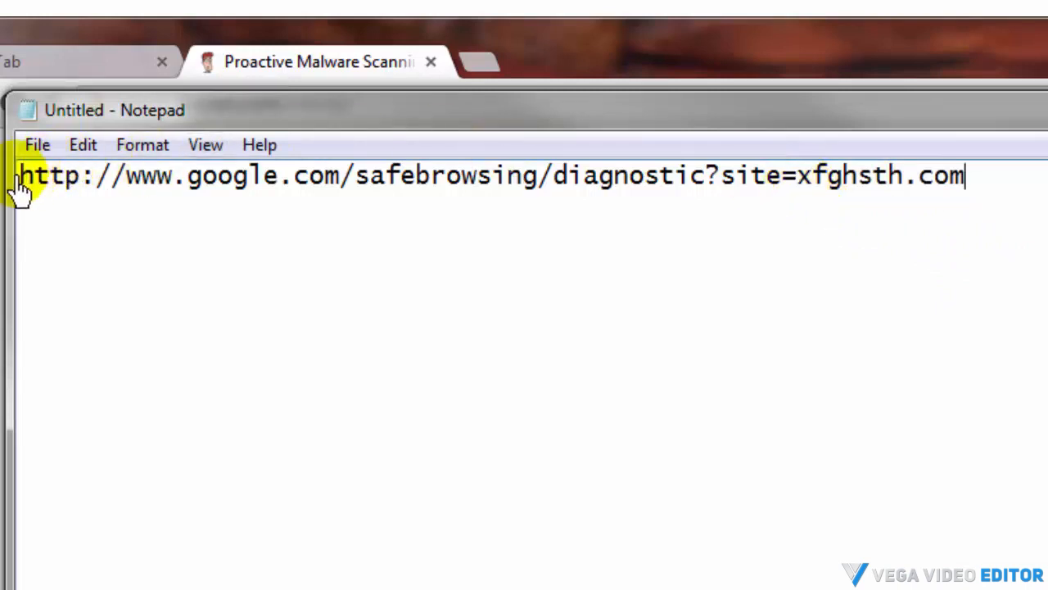
Copy the full diagnostic URL and open it in the new browser tab
drag(20, 188, 972, 187)
right_click(860, 185)
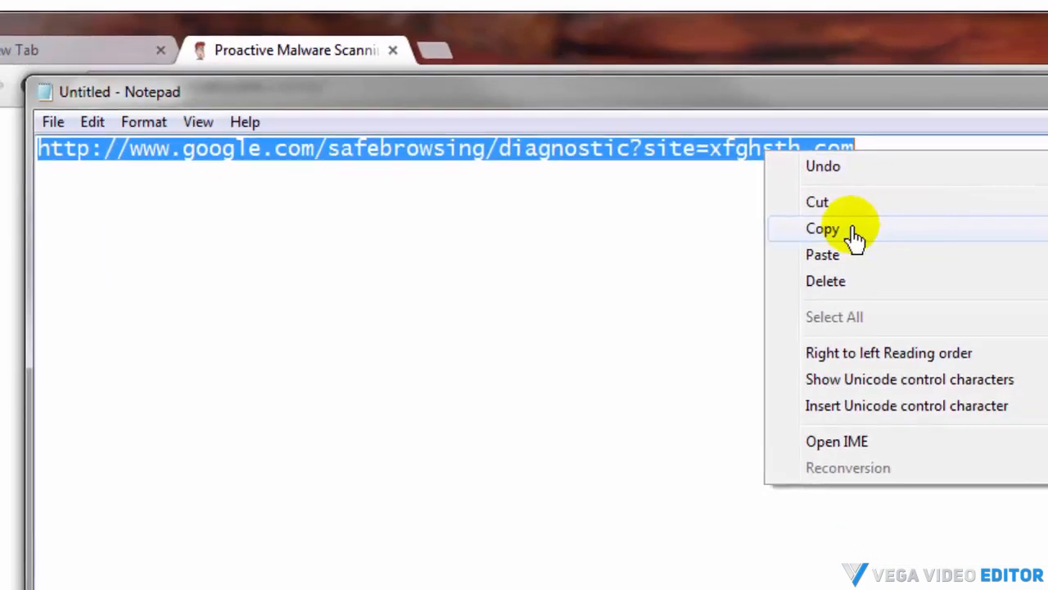
click(854, 233)
click(123, 29)
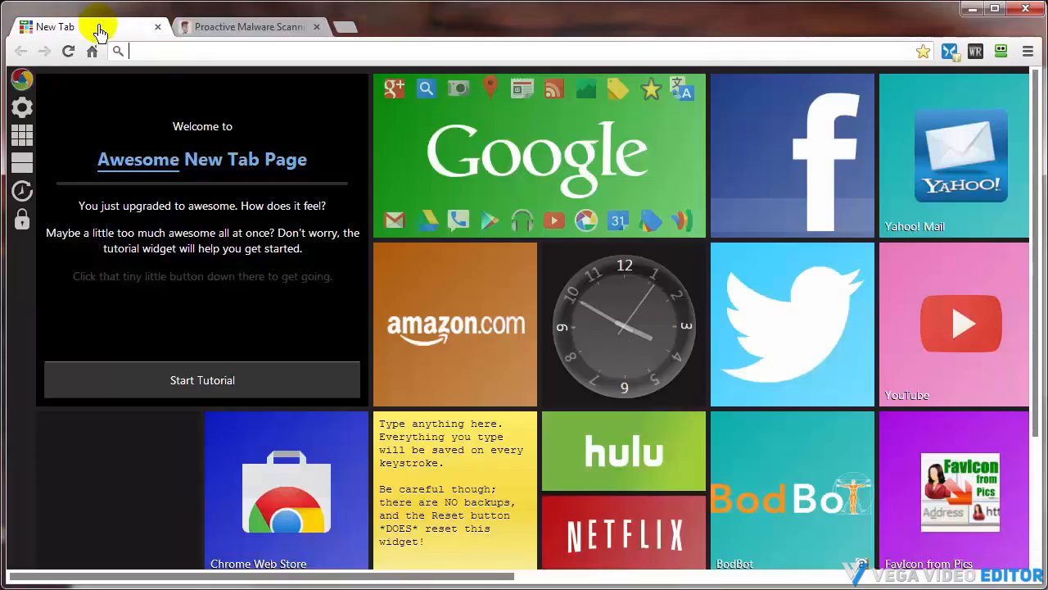
right_click(136, 54)
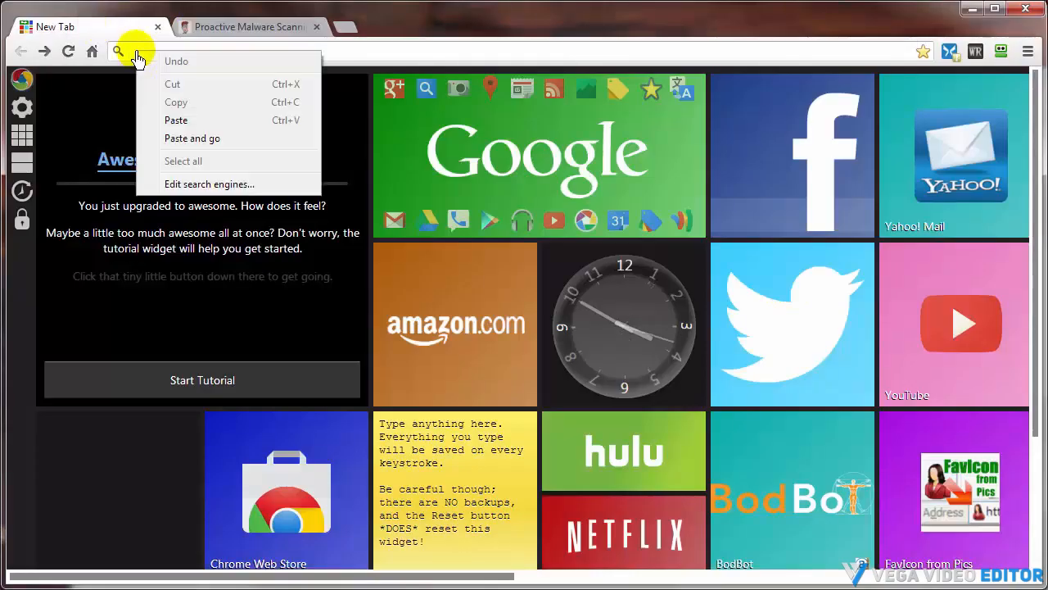
click(172, 137)
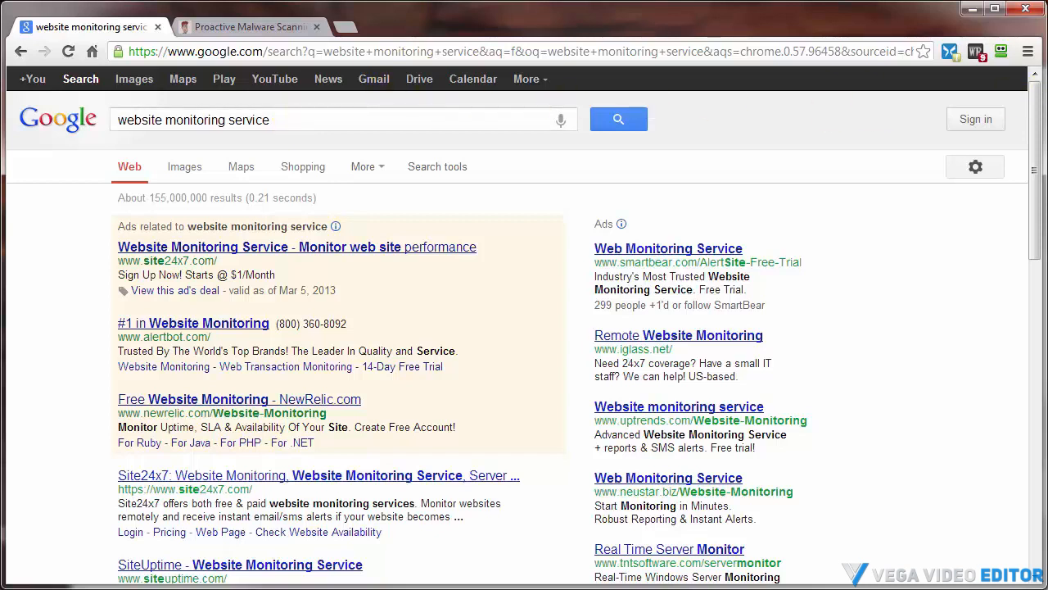
drag(1047, 106, 865, 214)
click(790, 238)
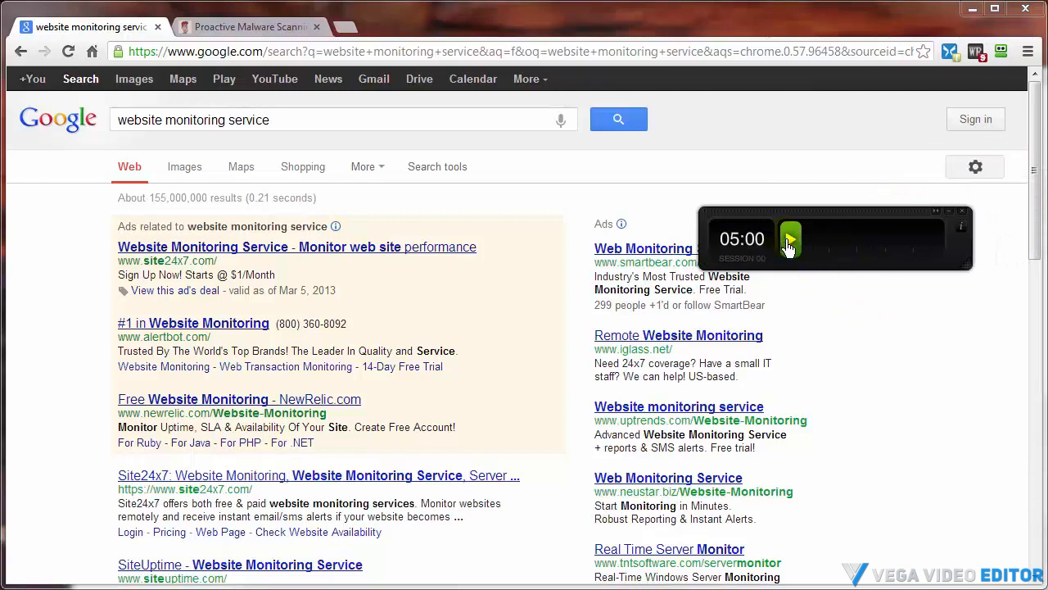
click(267, 52)
click(268, 52)
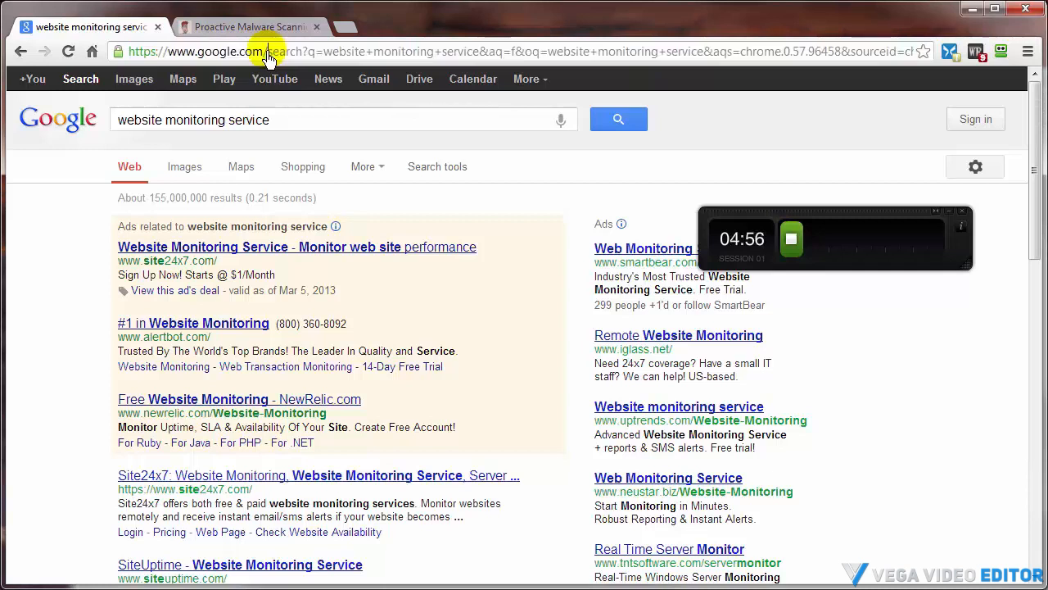
drag(268, 52, 913, 78)
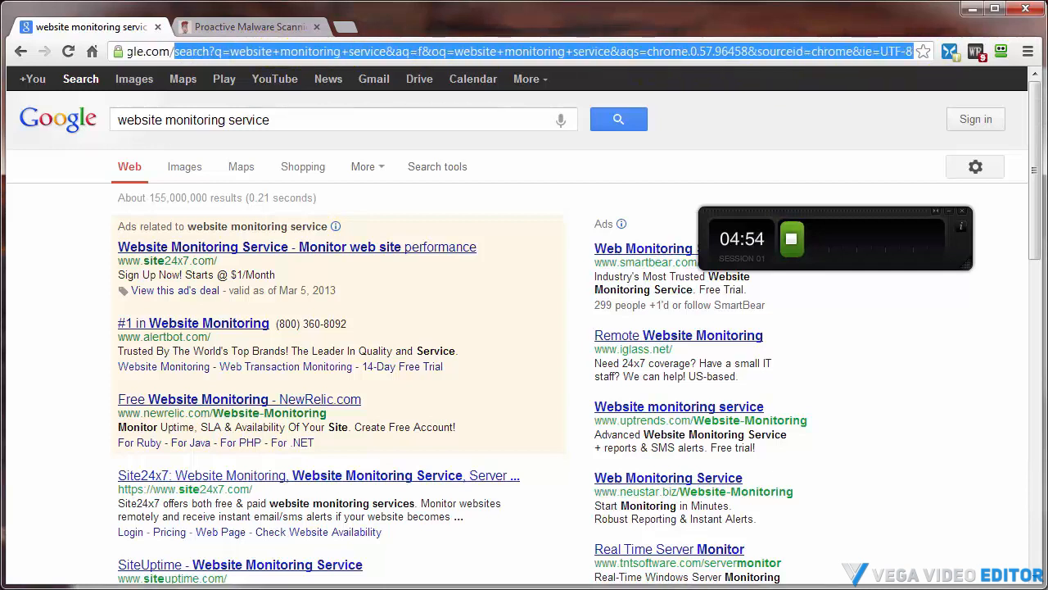
text(al)
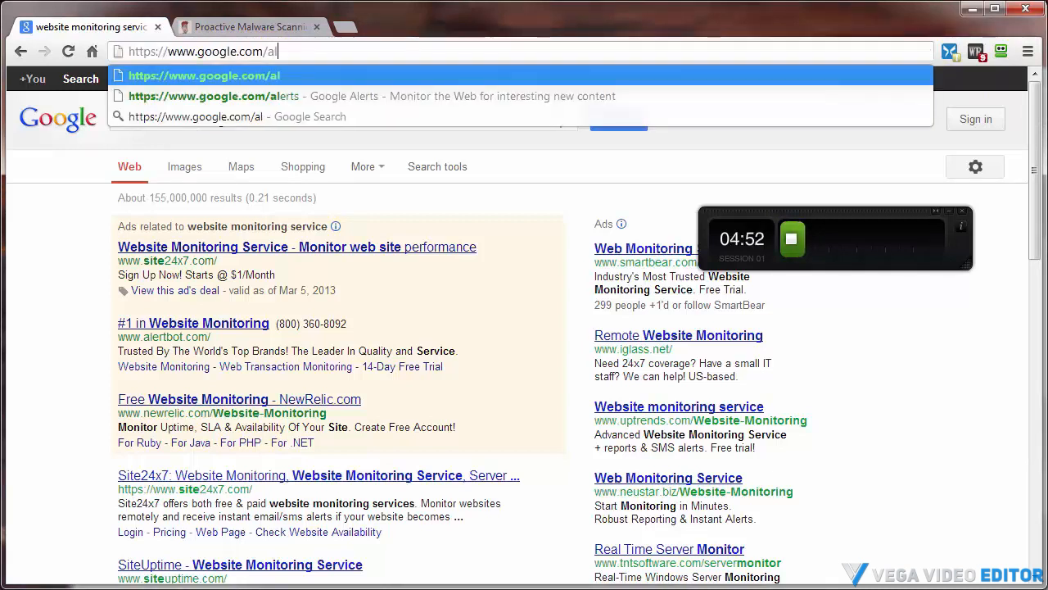
text(erts)
key(Return)
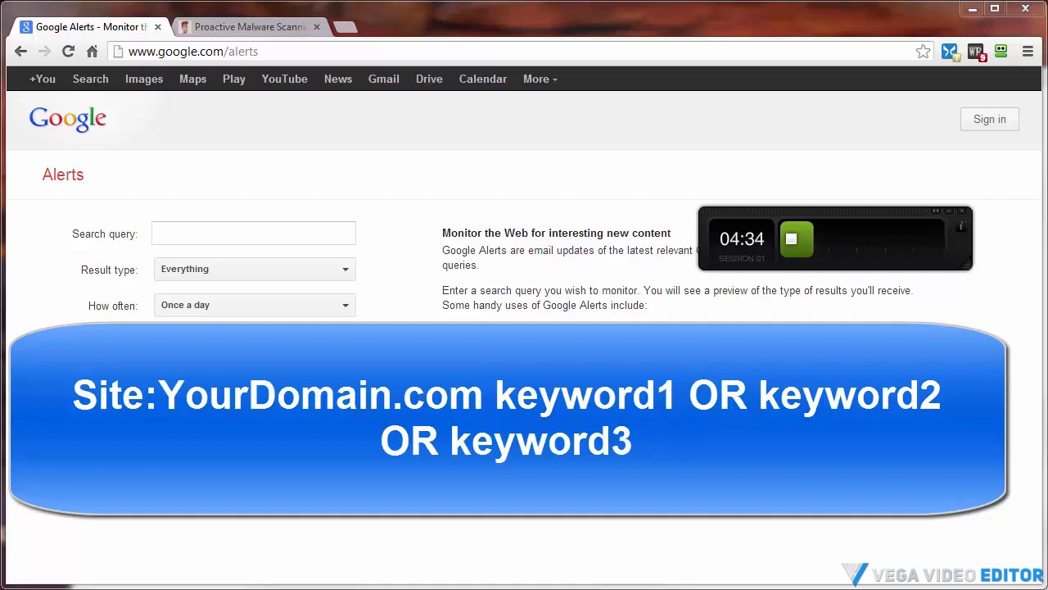
Paste the query site:yourdomain.com keyword1 OR keyword2 OR keyword3 into the alert's search query
click(164, 229)
right_click(178, 232)
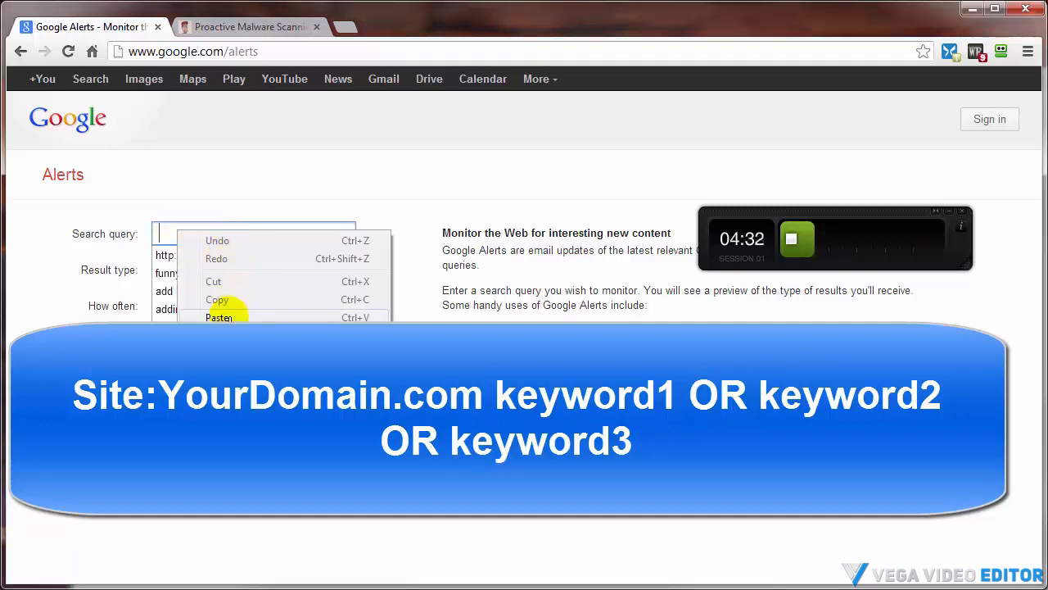
click(219, 318)
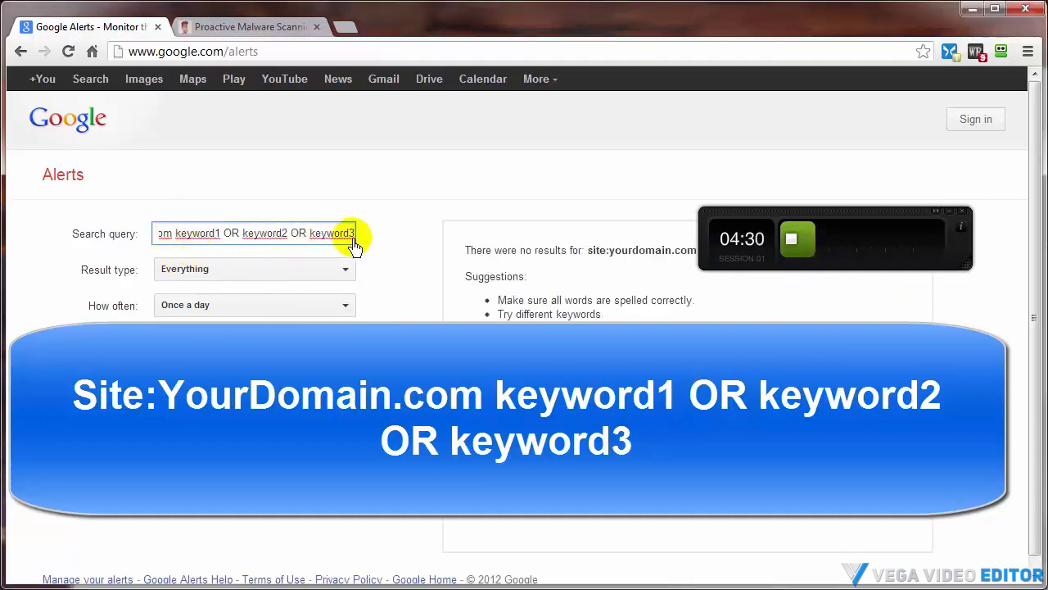
Paste the same query into Notepad, highlight keyword1, and return to the alerts page
key(alt+Tab)
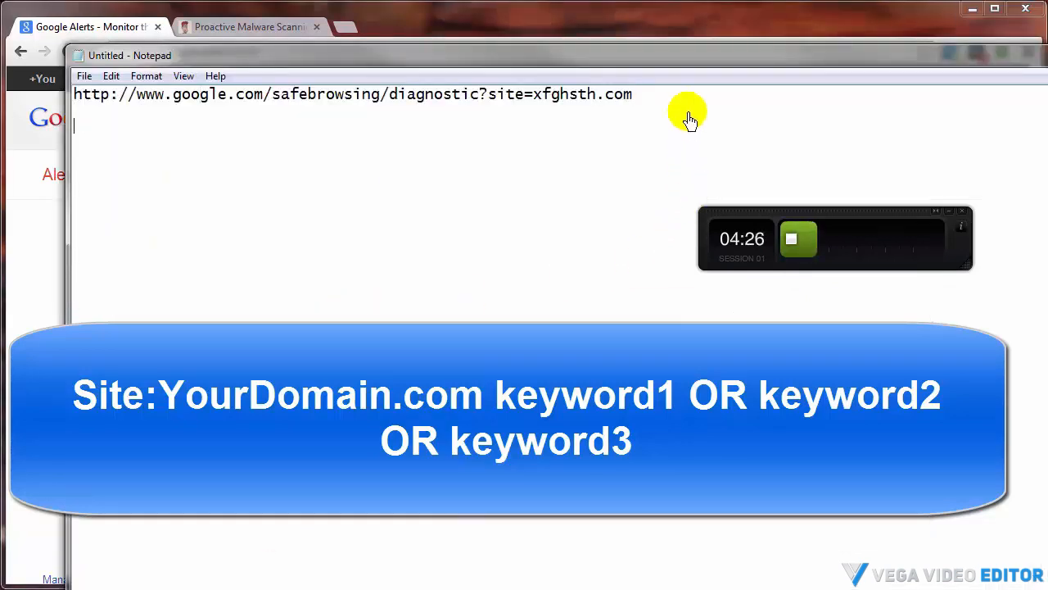
key(ctrl+v)
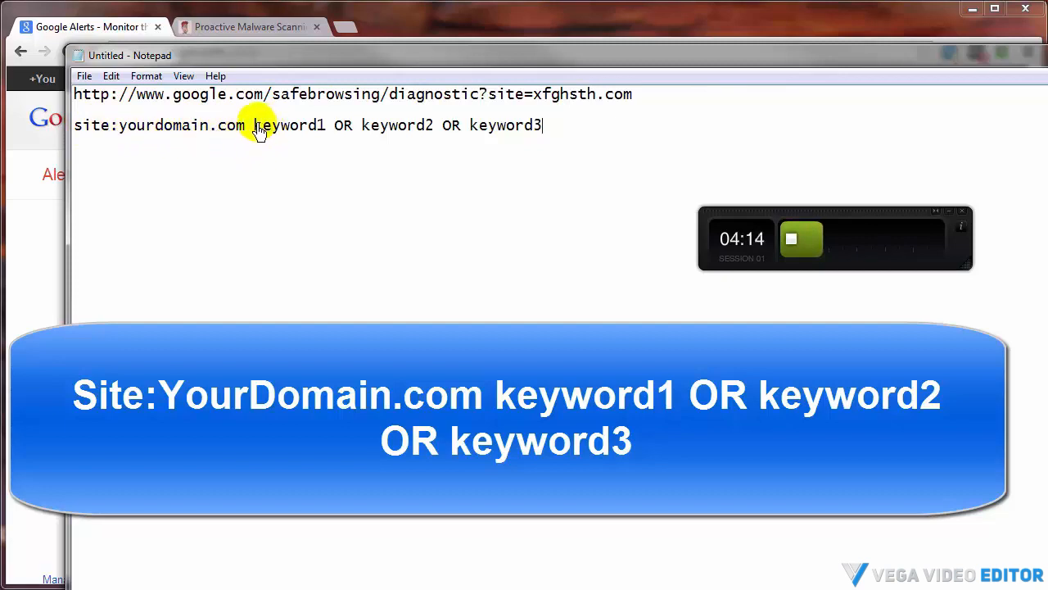
drag(254, 131, 331, 135)
click(324, 133)
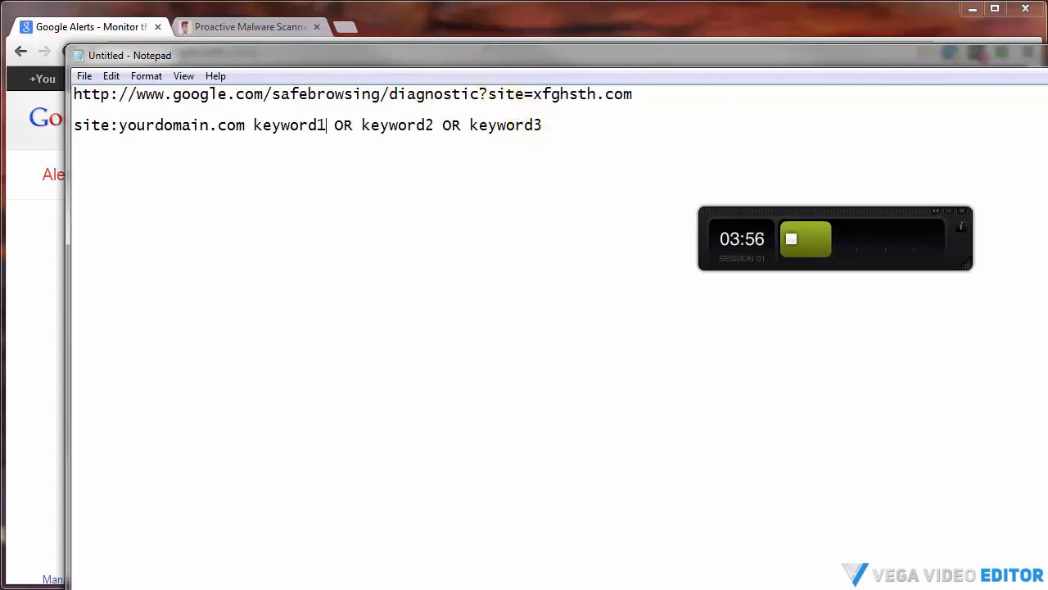
click(1047, 51)
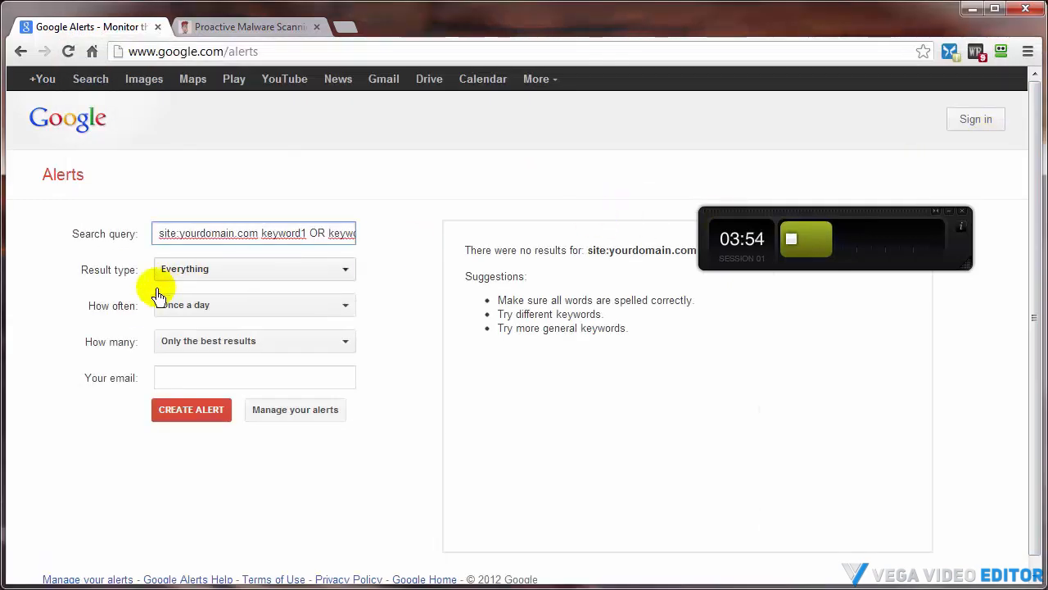
Set the alert's result type to Everything and frequency to Once a day, and choose how many results
click(244, 269)
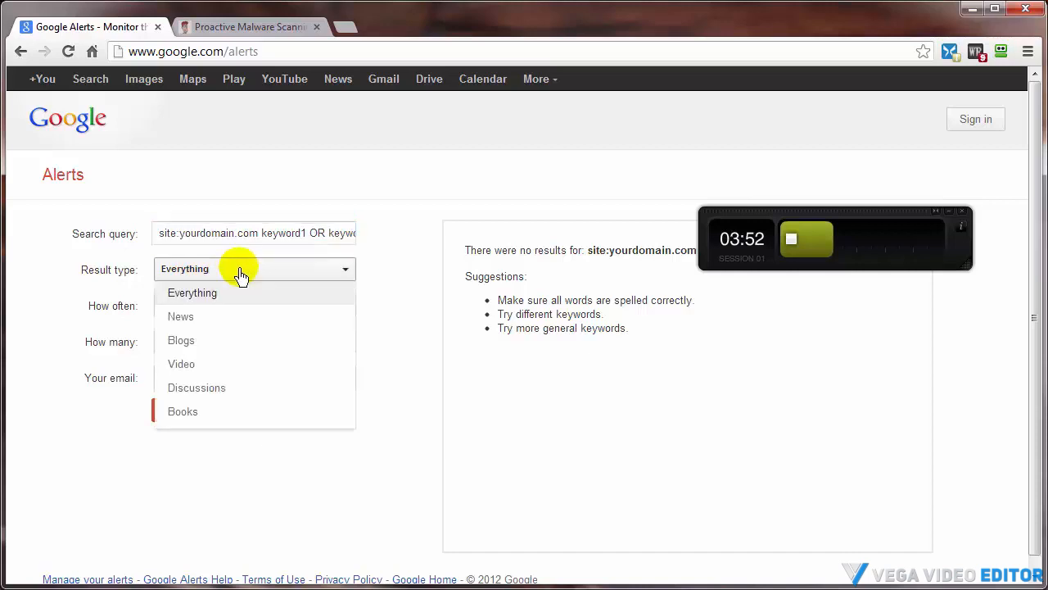
click(217, 292)
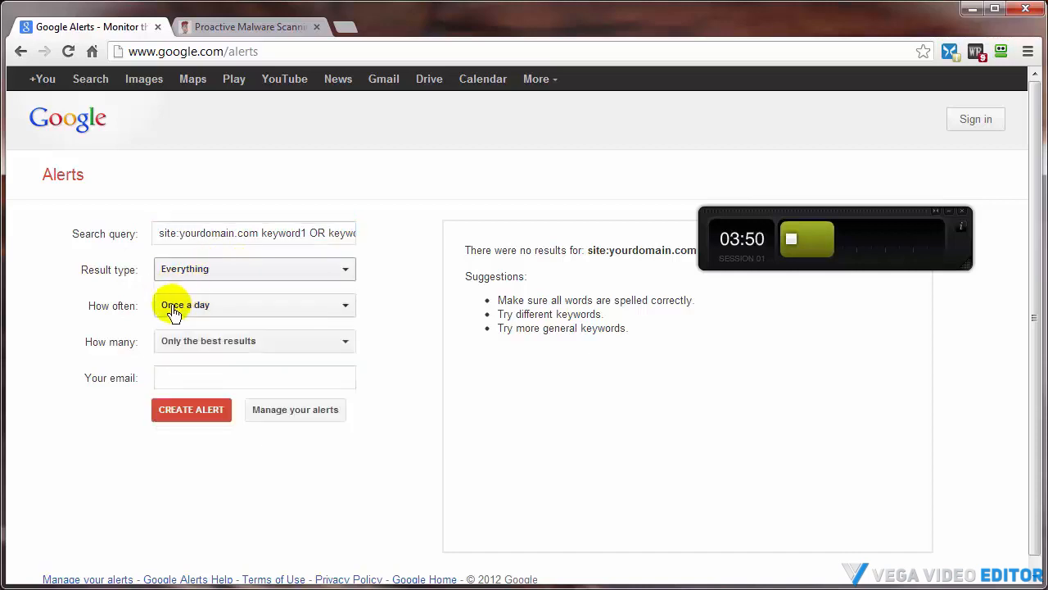
click(219, 311)
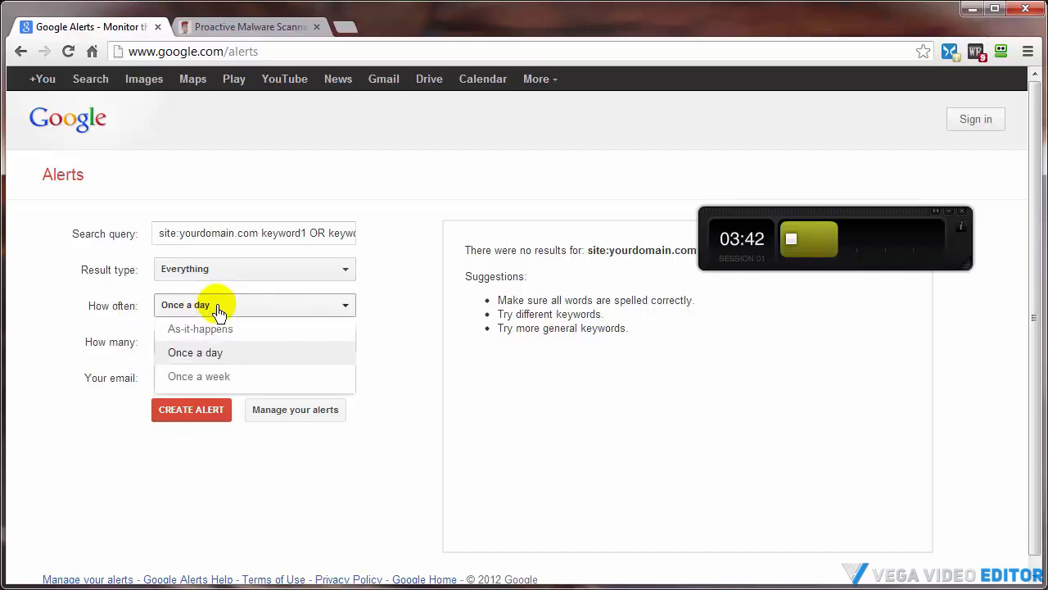
click(206, 355)
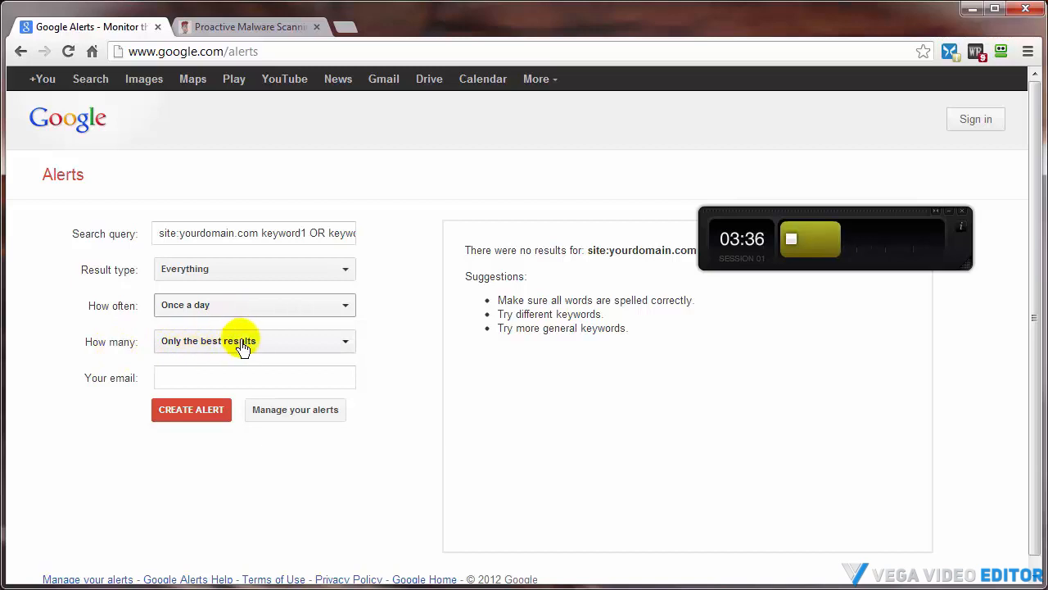
click(242, 347)
click(211, 388)
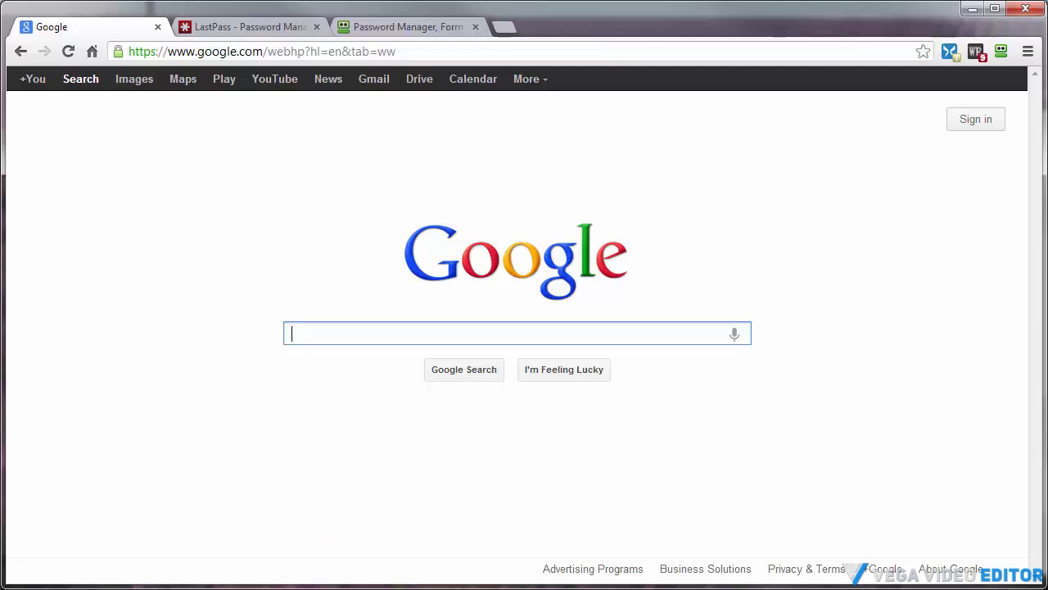
Type a sample strong password in Notepad
click(113, 589)
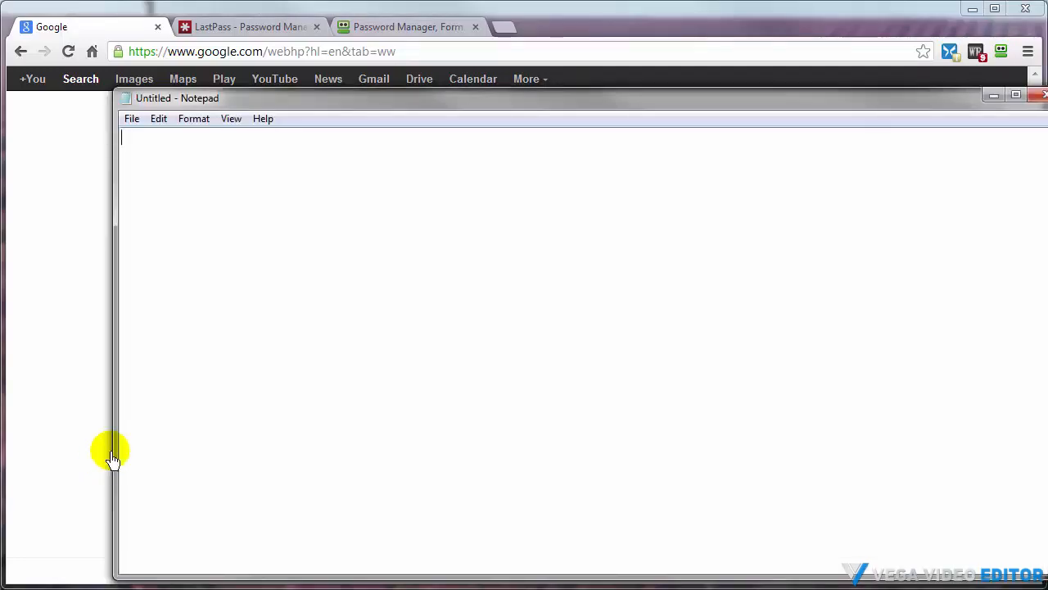
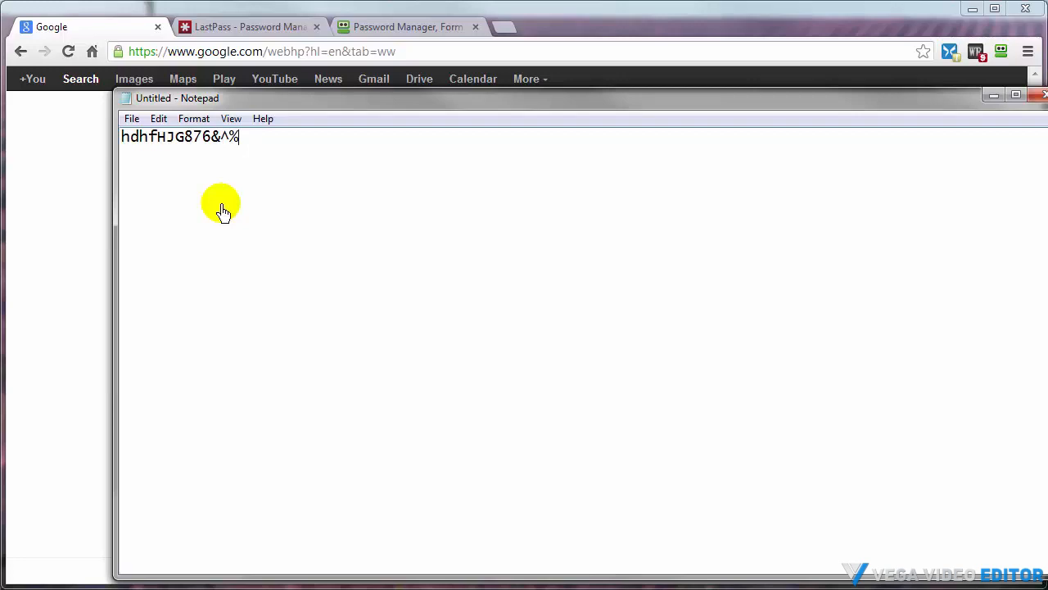
Look over the LastPass and RoboForm password manager tabs, then return to Google
click(214, 30)
click(396, 27)
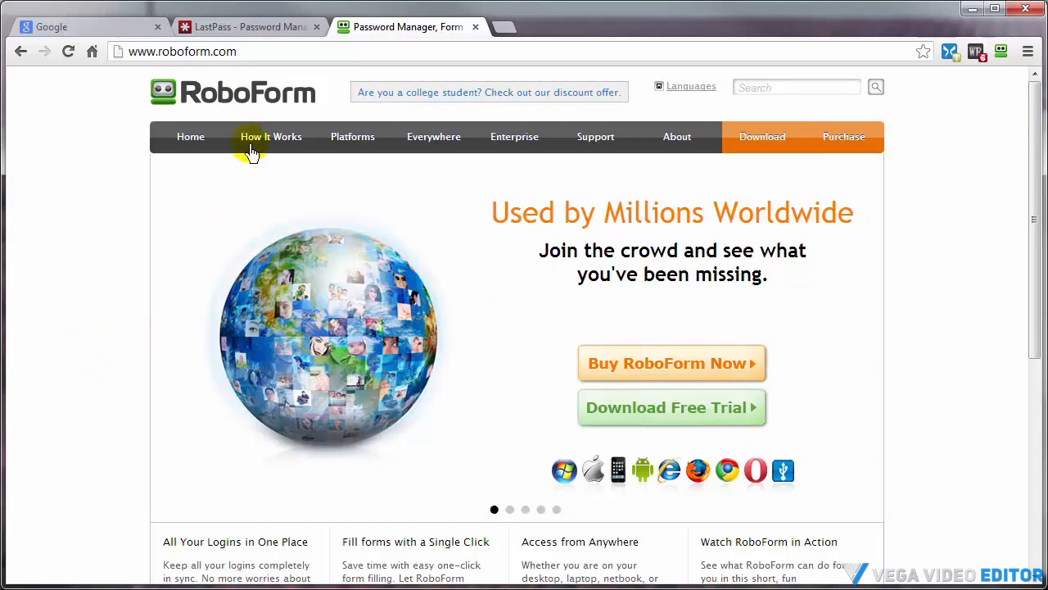
click(100, 28)
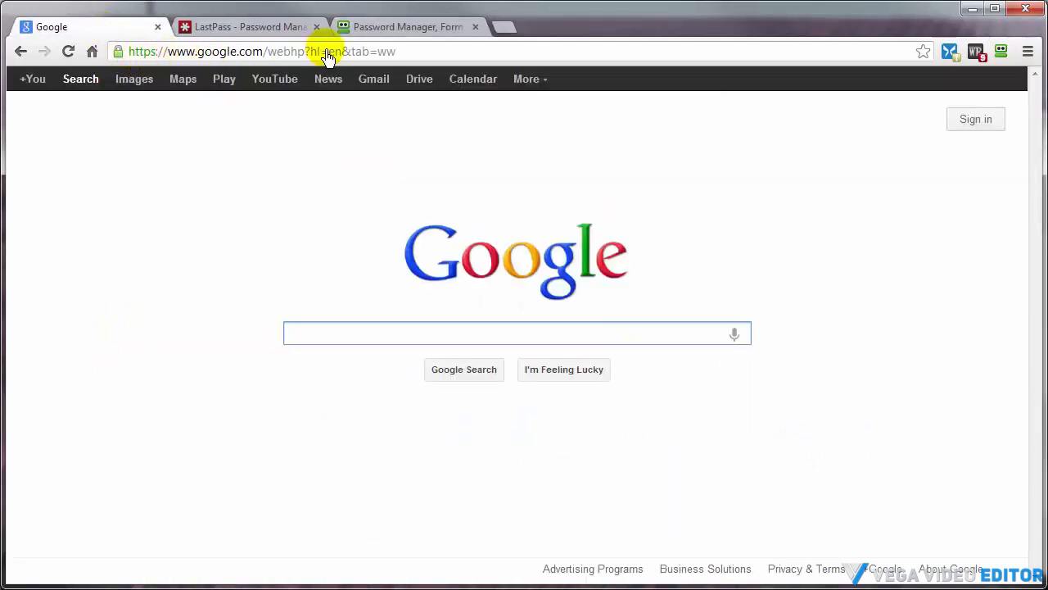
Search Google for how to use lastpass
text(ho)
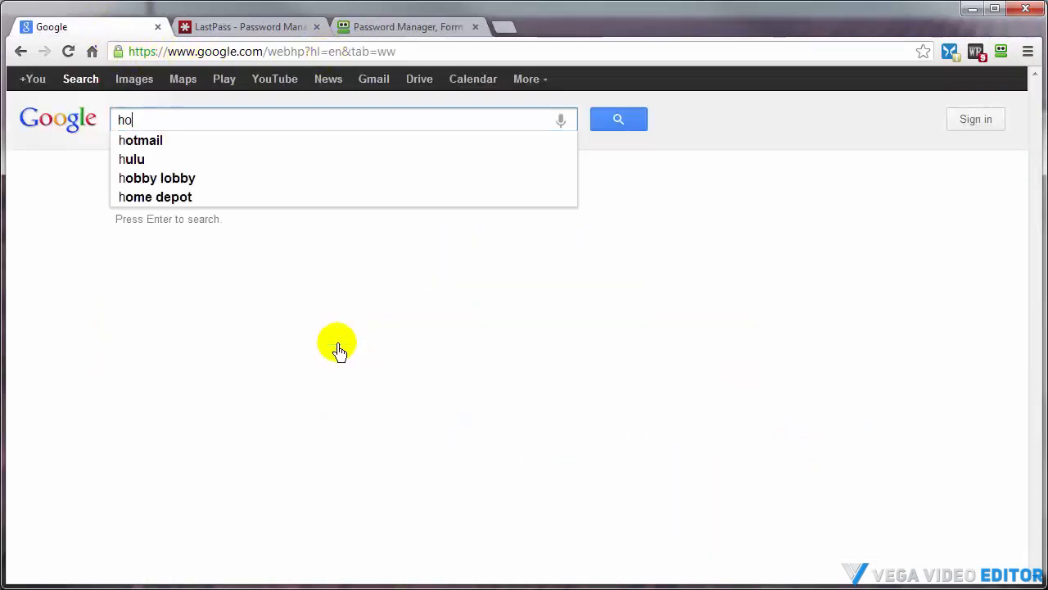
text(w to use )
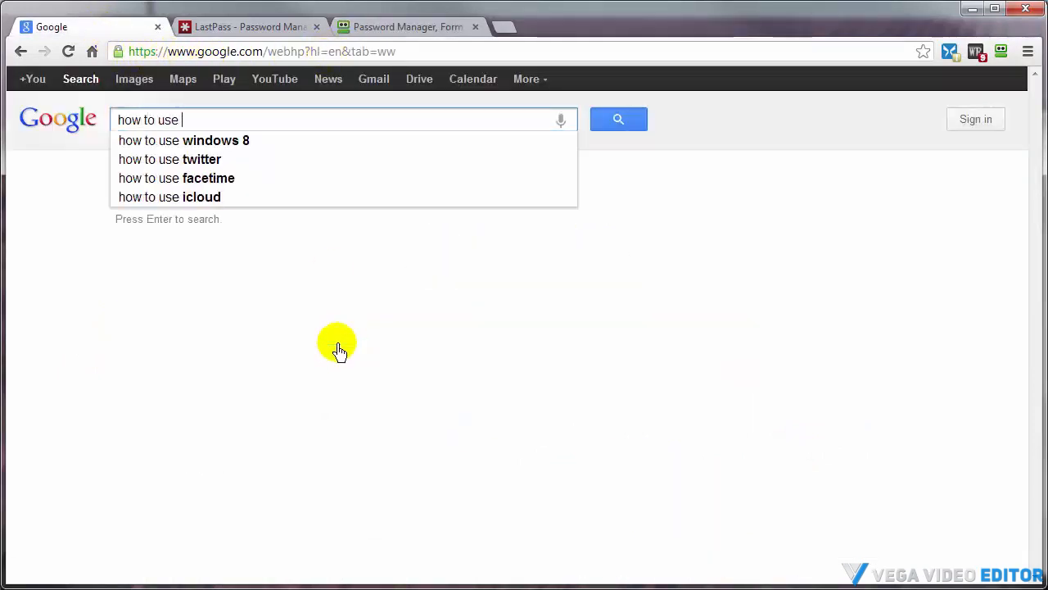
text(lastpass)
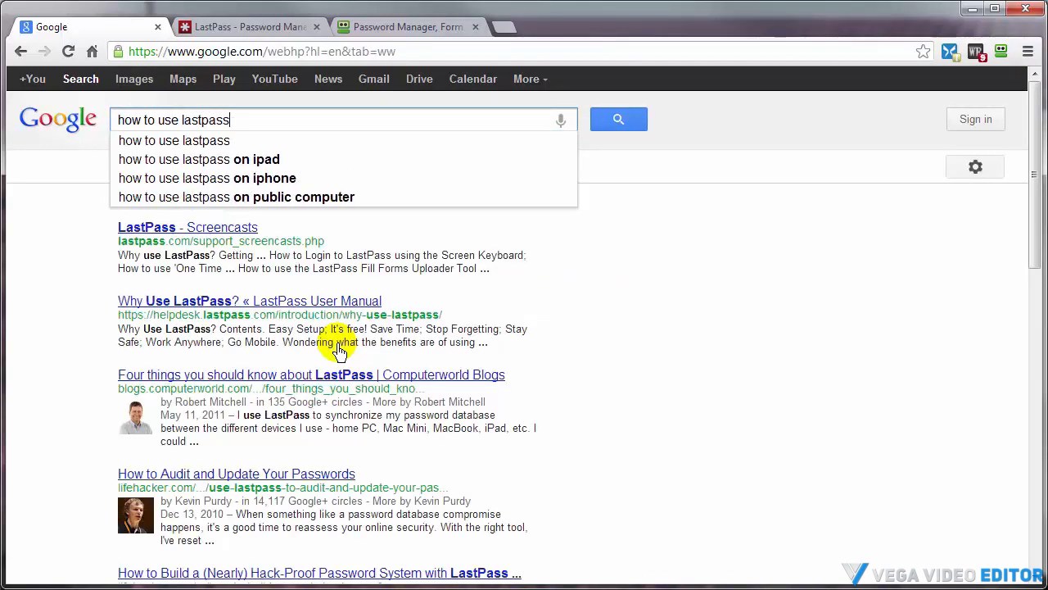
key(Return)
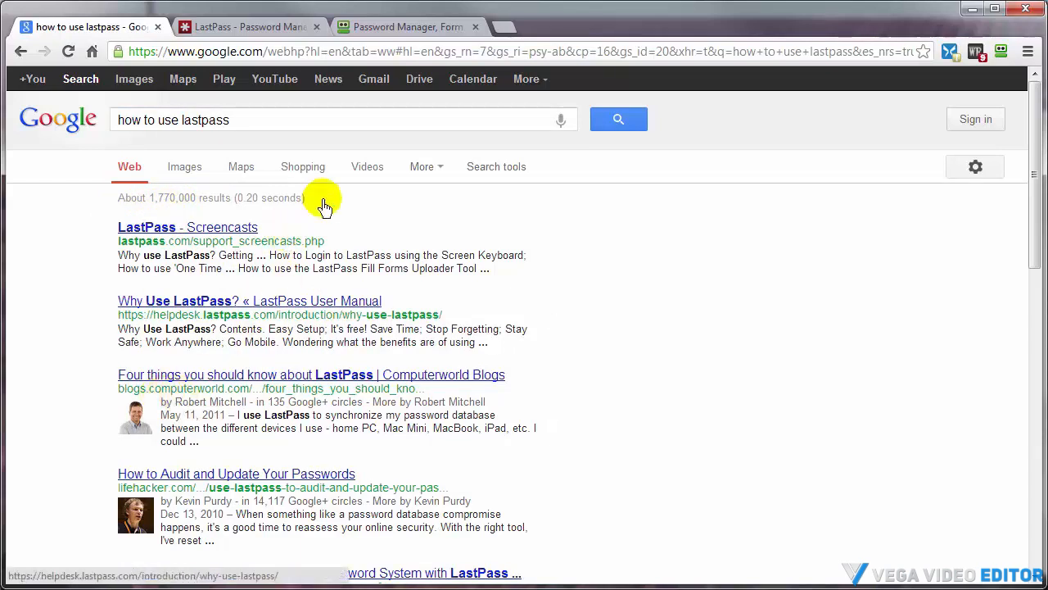
Switch between the blog and cPanel tabs and open the blog's Sample Page
click(370, 179)
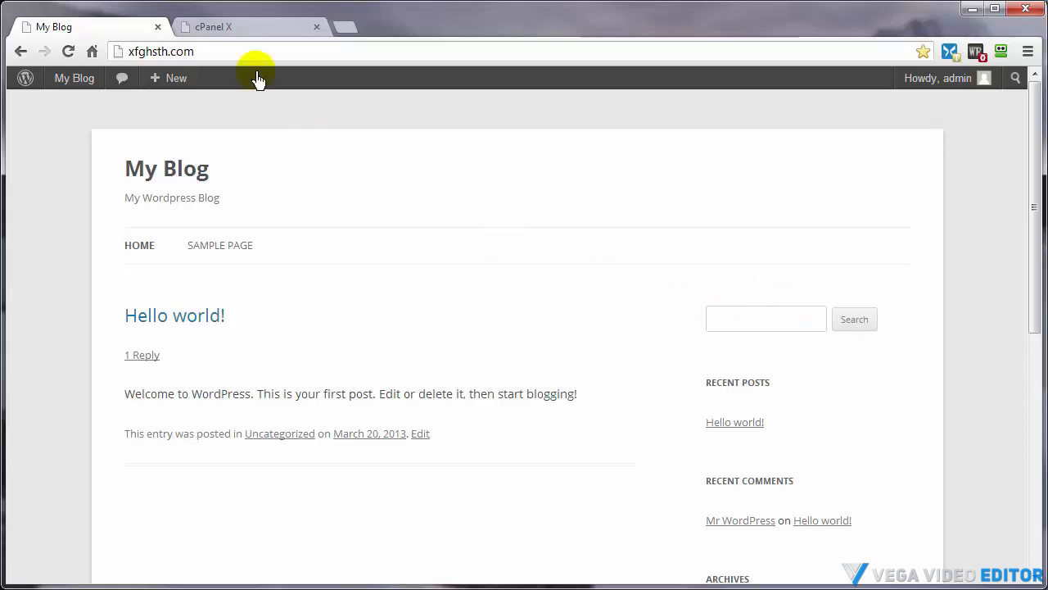
click(233, 29)
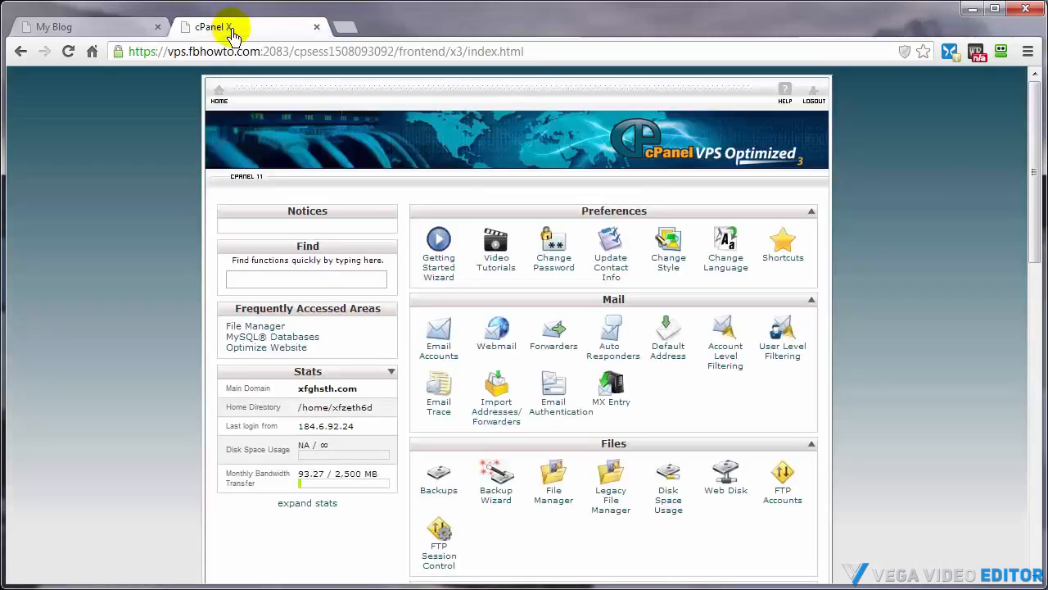
click(104, 26)
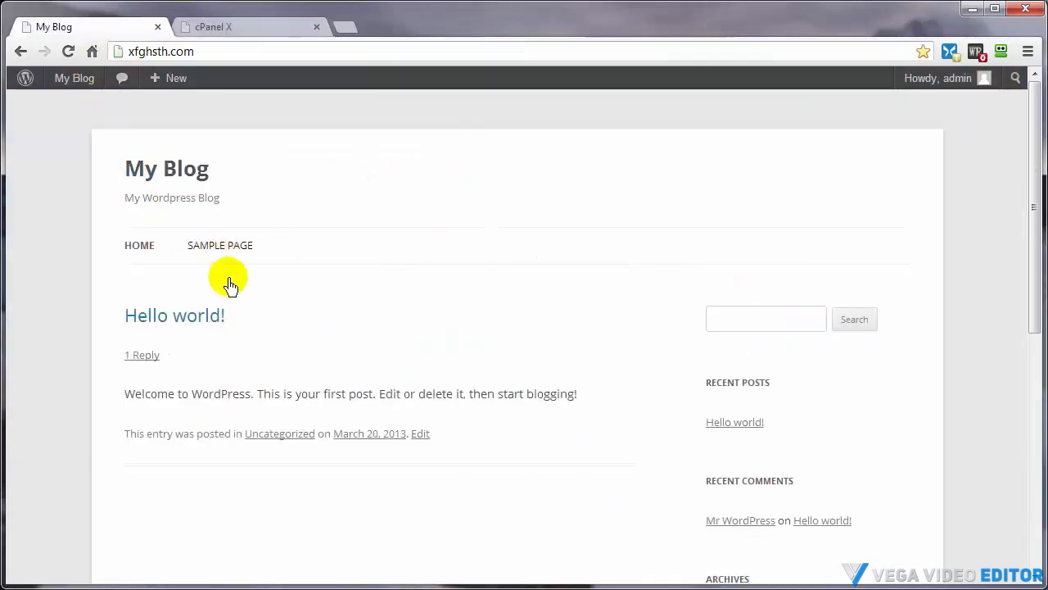
click(202, 248)
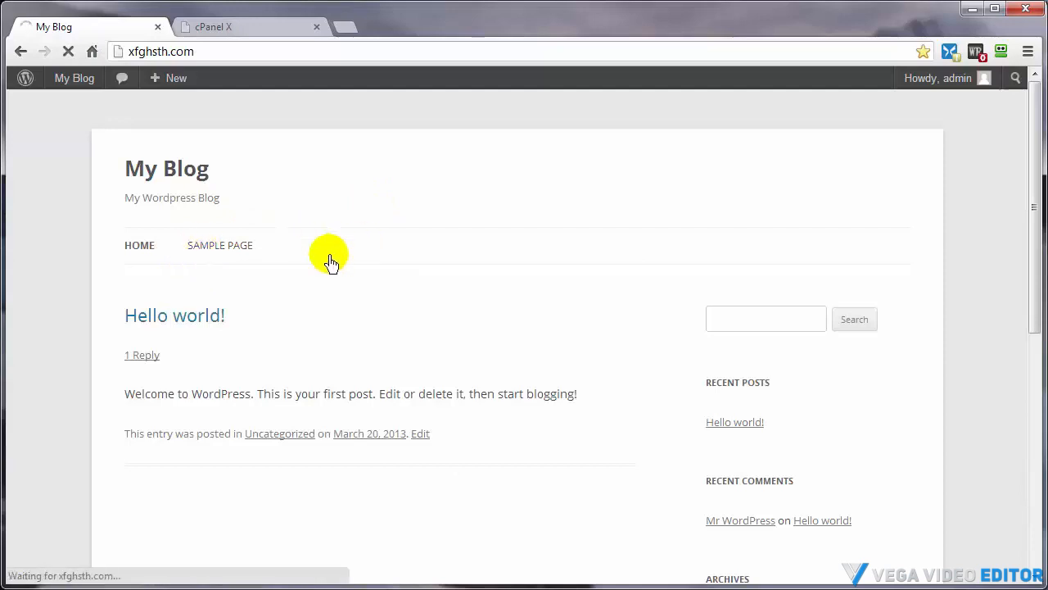
click(135, 254)
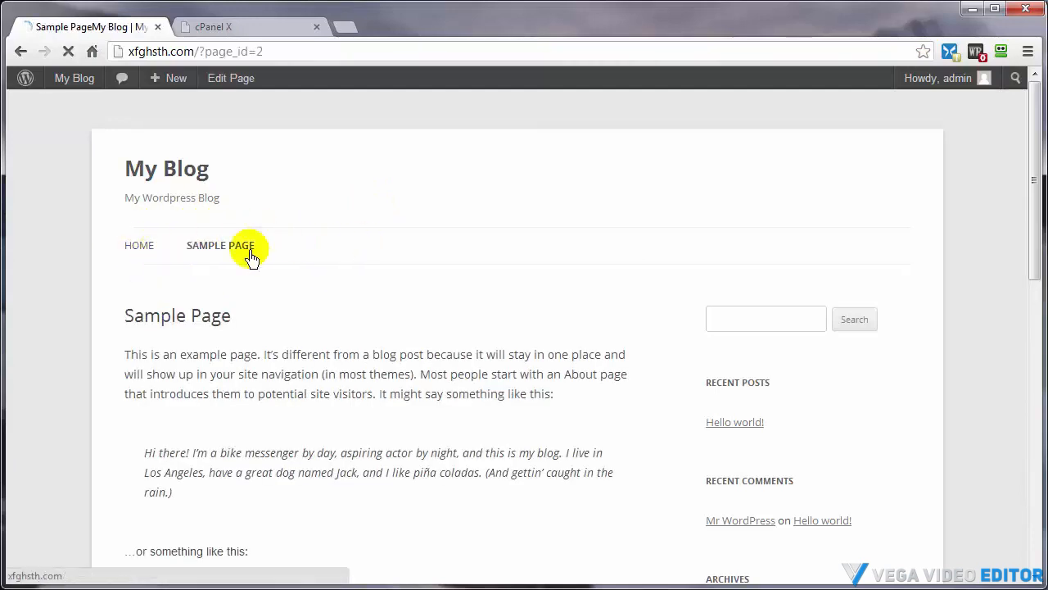
Open phpMyAdmin from the cPanel Databases section
click(239, 30)
scroll(873, 332, down, 7)
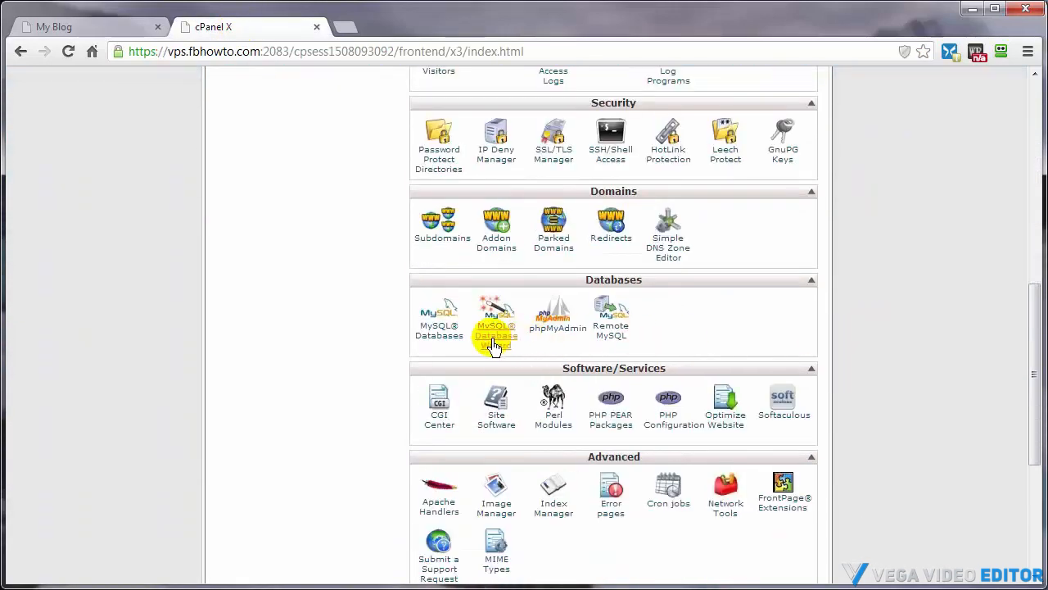
click(561, 332)
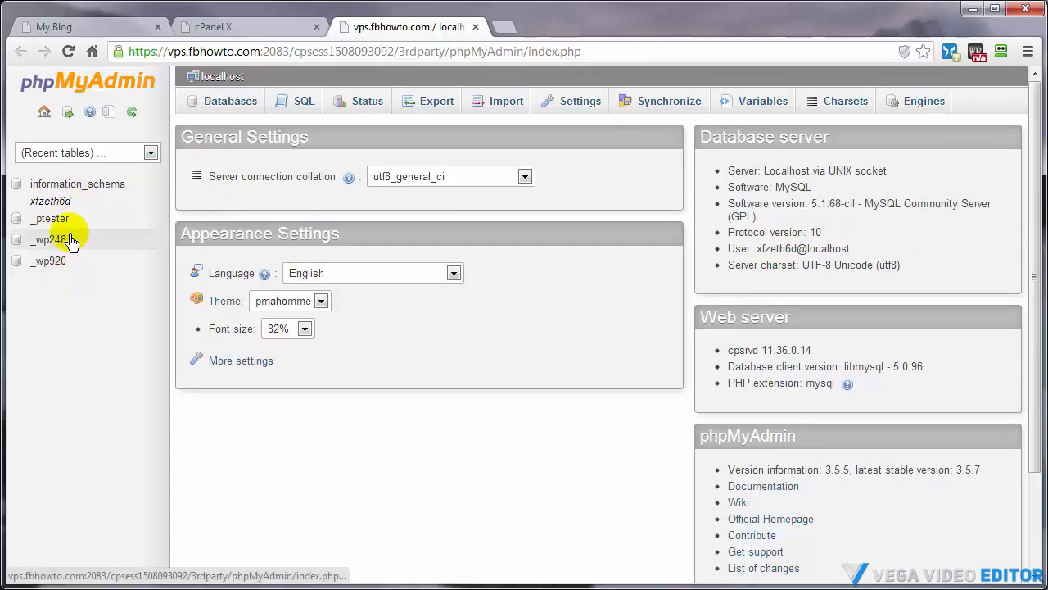
Open wp-config.php from public_html in the cPanel File Manager's Code Editor
click(243, 29)
scroll(374, 386, up, 5)
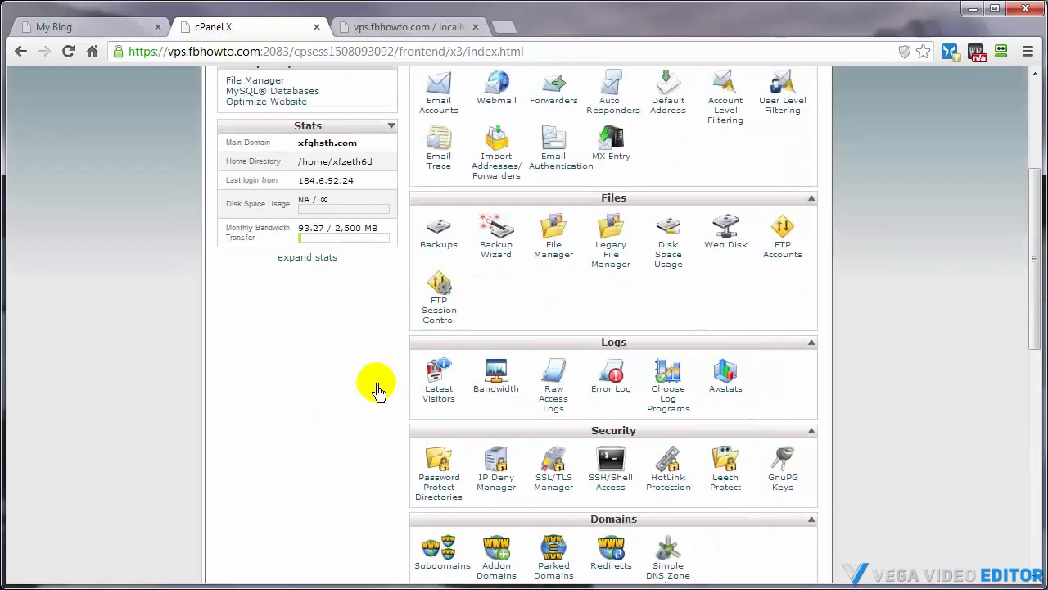
click(556, 333)
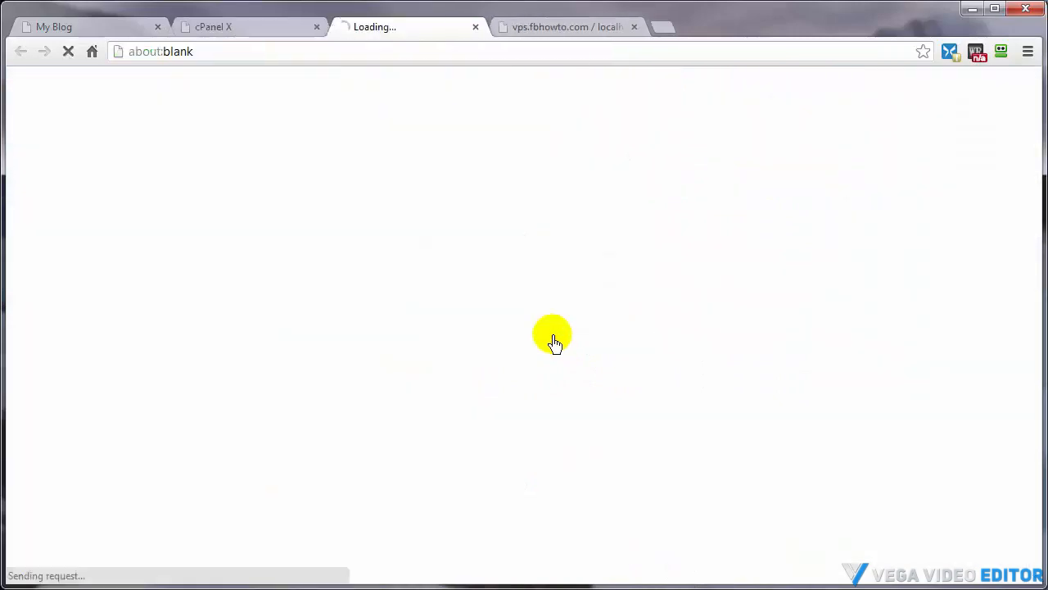
scroll(297, 398, down, 3)
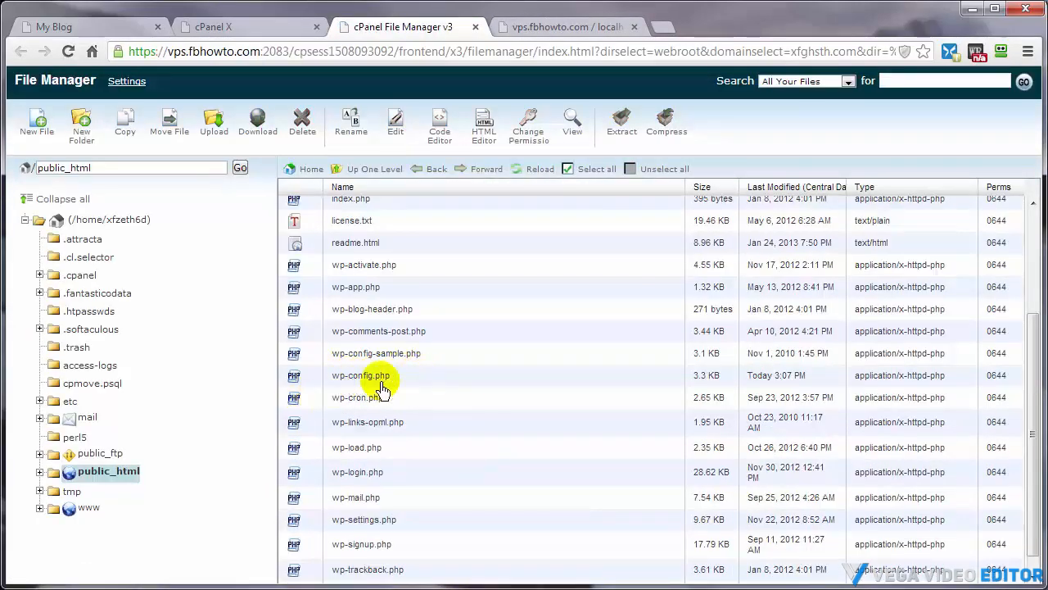
click(312, 383)
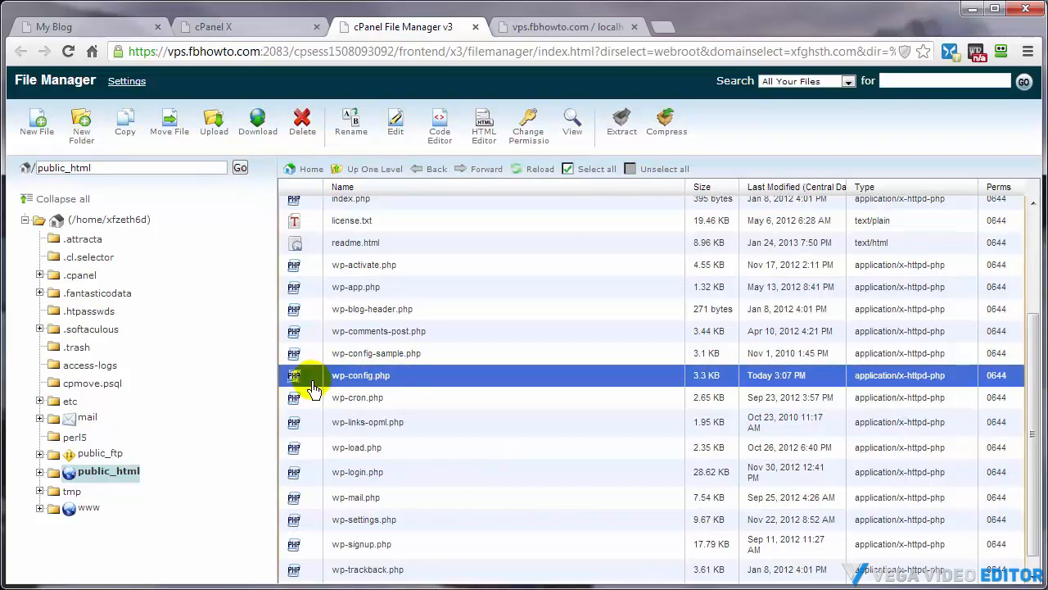
click(439, 138)
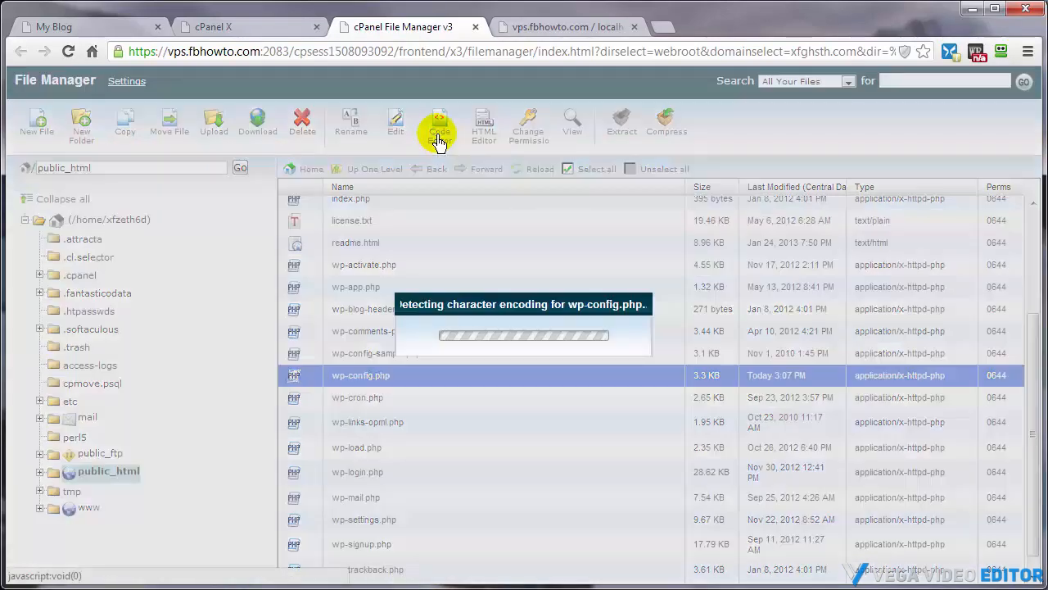
click(669, 465)
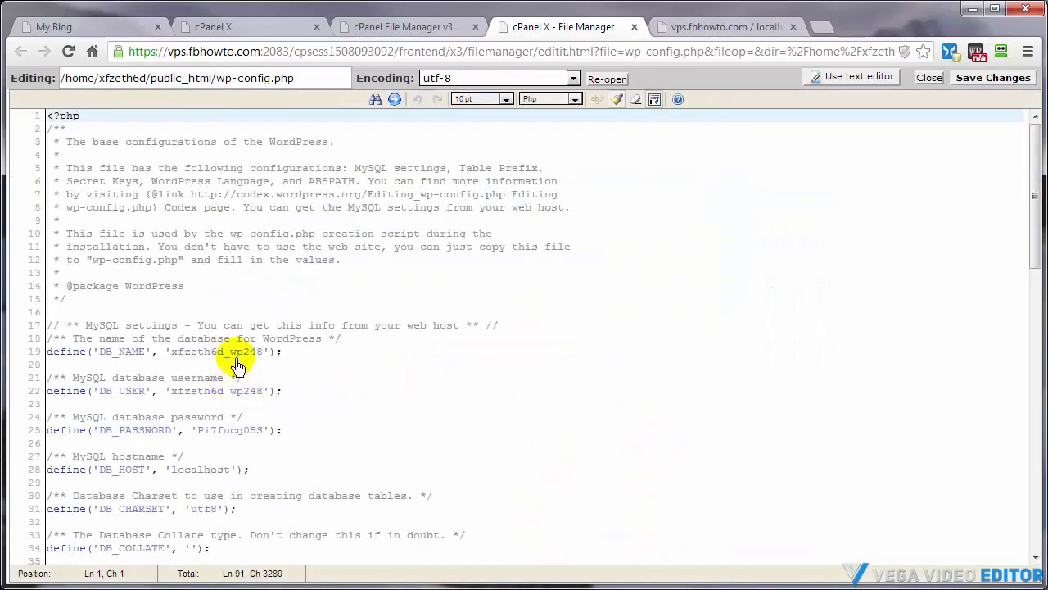
Highlight the wp248 database name in DB_NAME and compare it with the database list in phpMyAdmin
drag(230, 355, 271, 360)
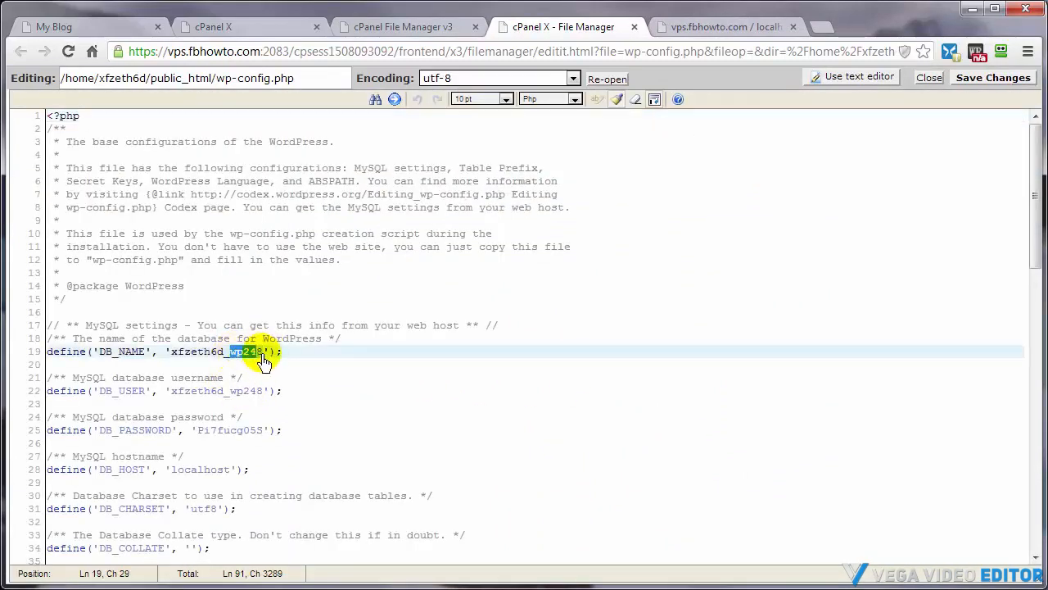
click(734, 31)
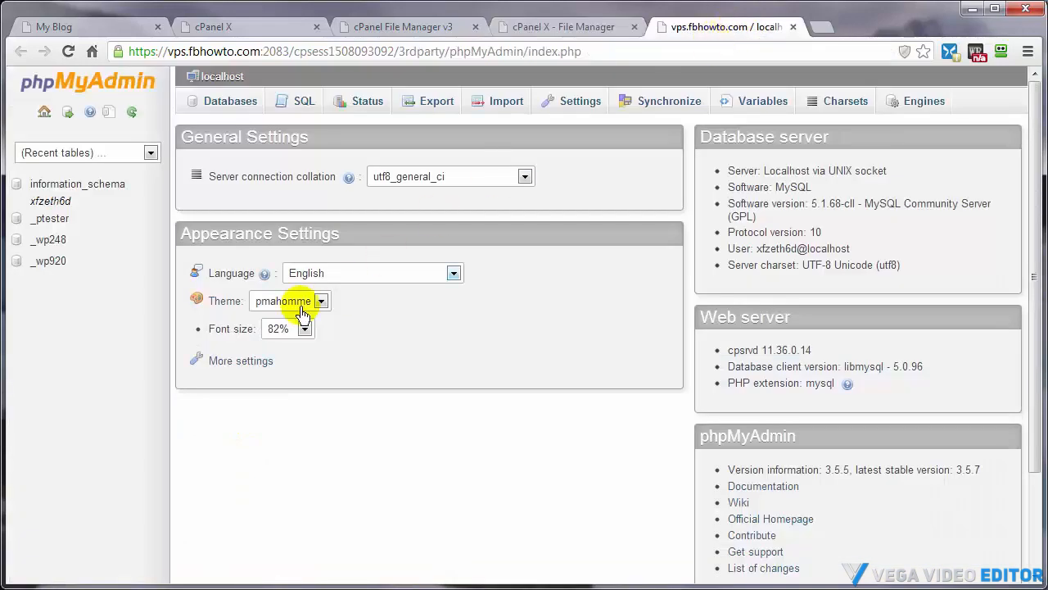
click(537, 31)
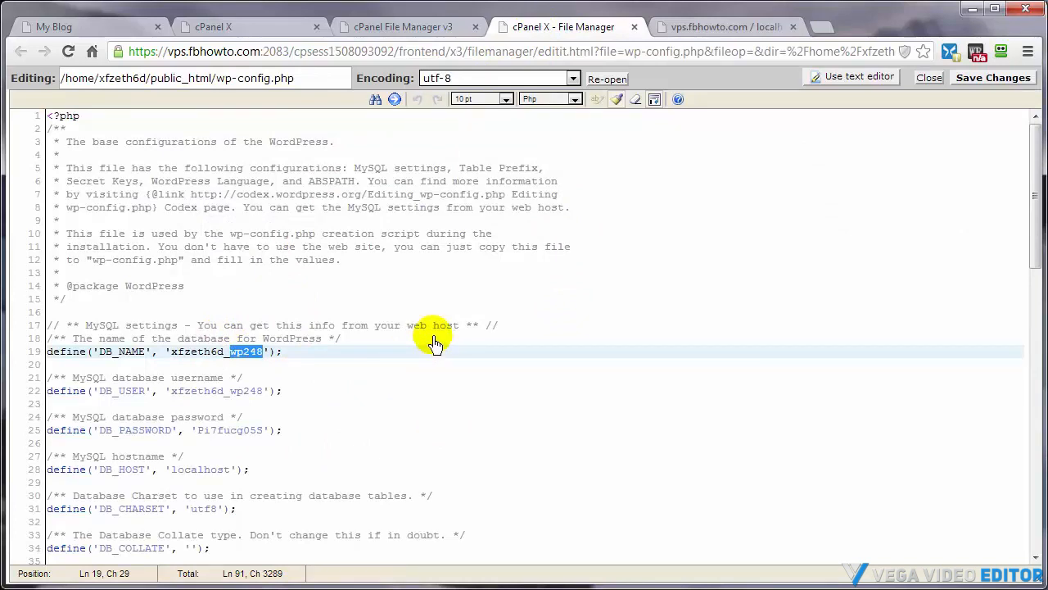
Scroll down wp-config.php and highlight the wp_ value of $table_prefix
scroll(434, 344, down, 7)
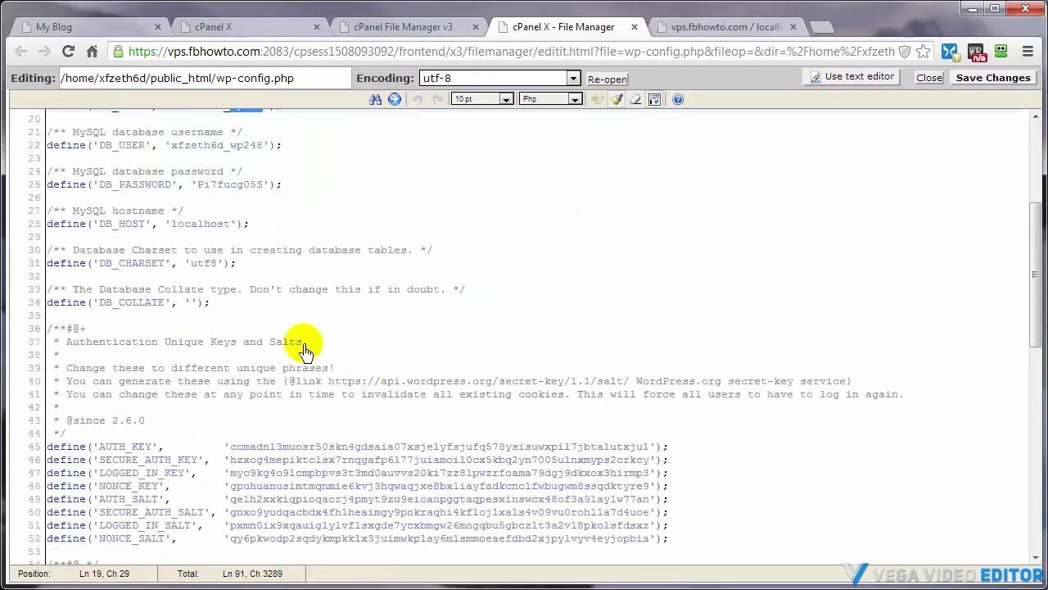
scroll(311, 351, down, 4)
scroll(338, 354, down, 4)
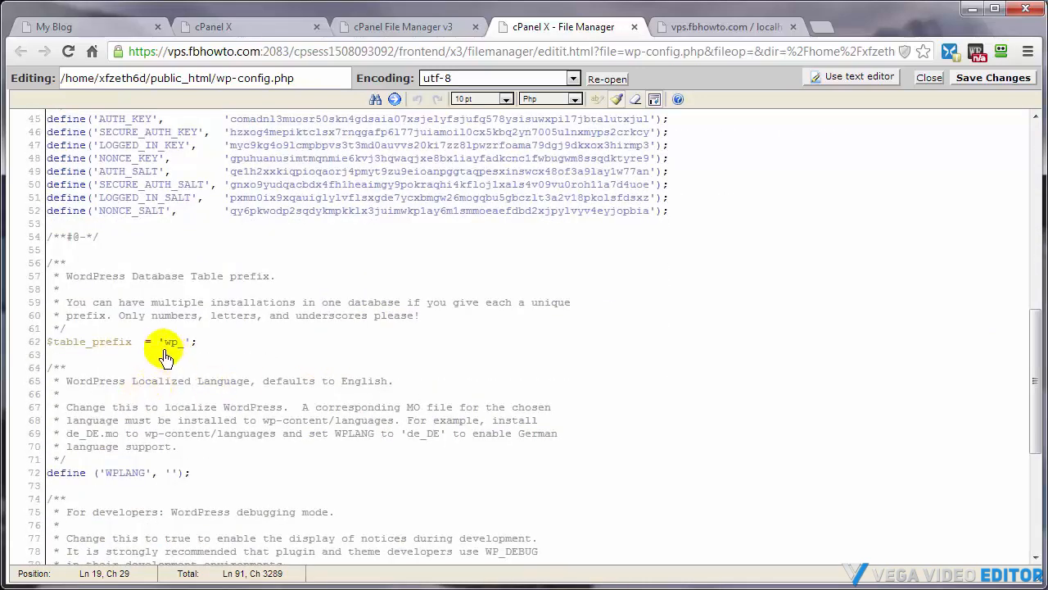
drag(164, 343, 183, 344)
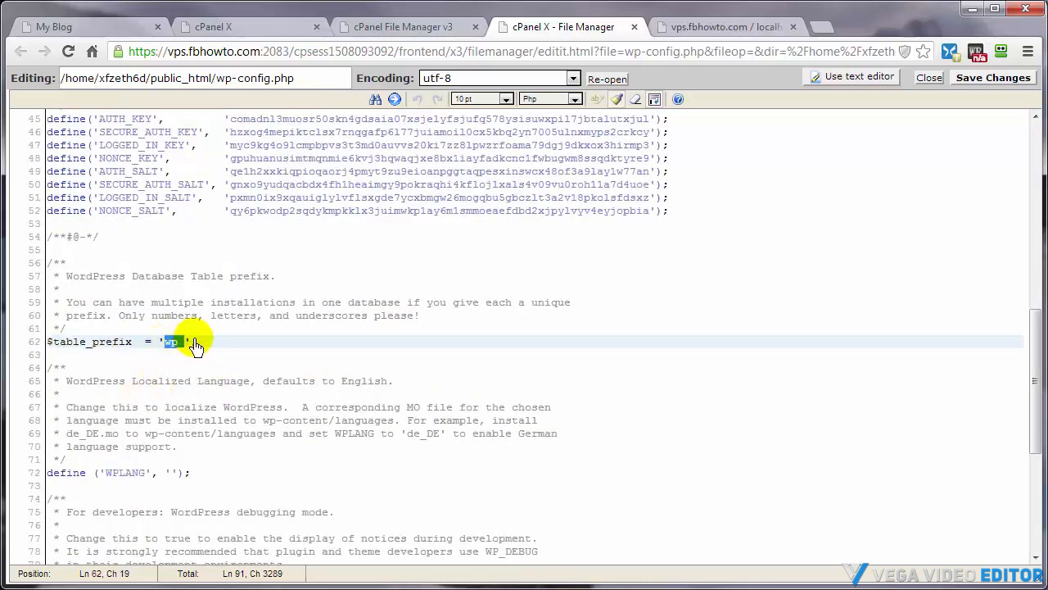
click(195, 344)
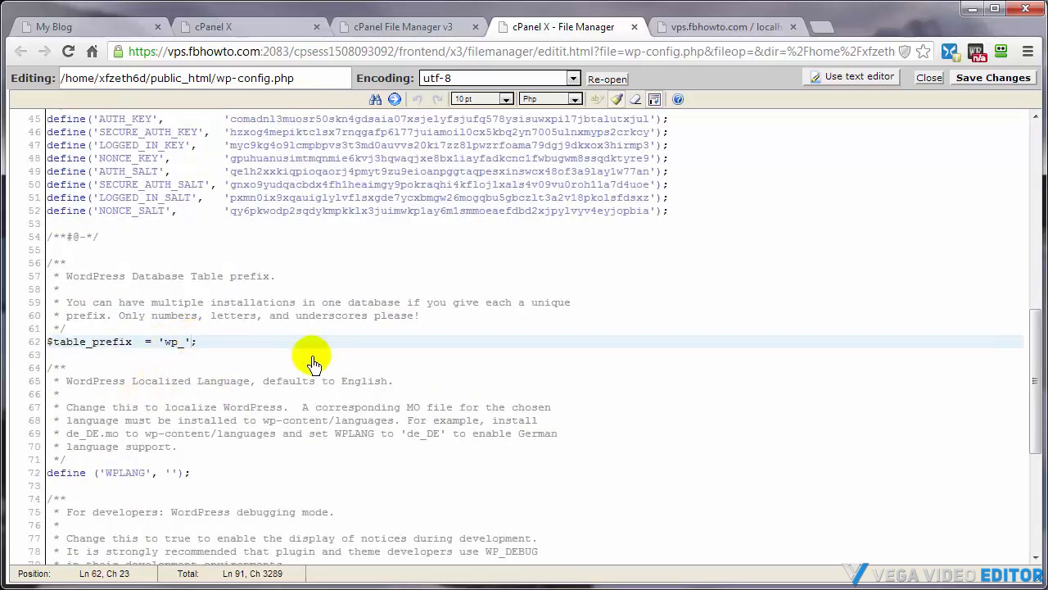
Export the _wp248 database as an SQL file saved to the DeleteAfterUpload folder
click(702, 32)
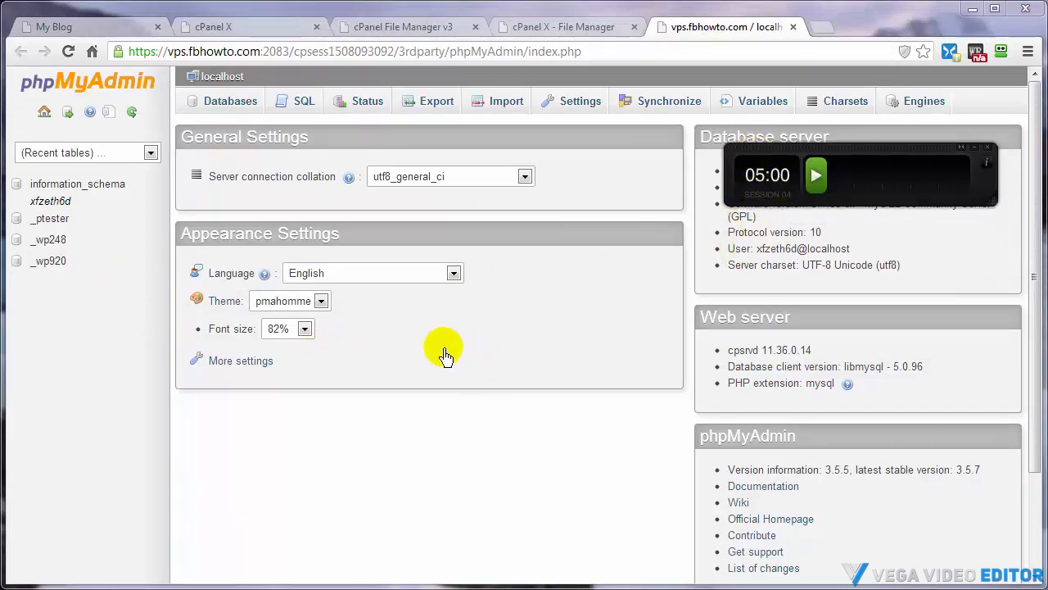
click(42, 239)
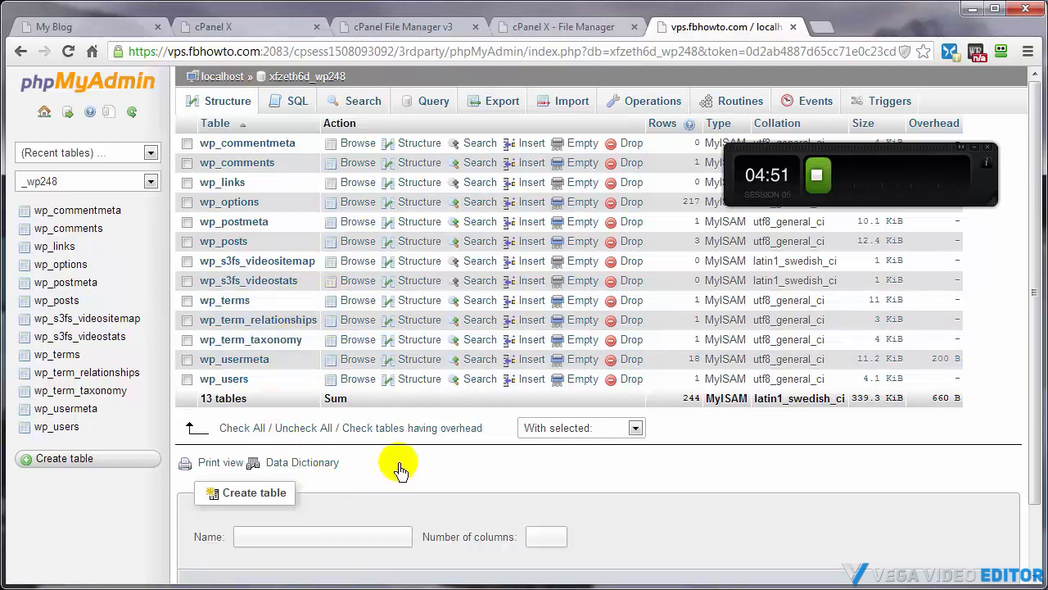
click(494, 107)
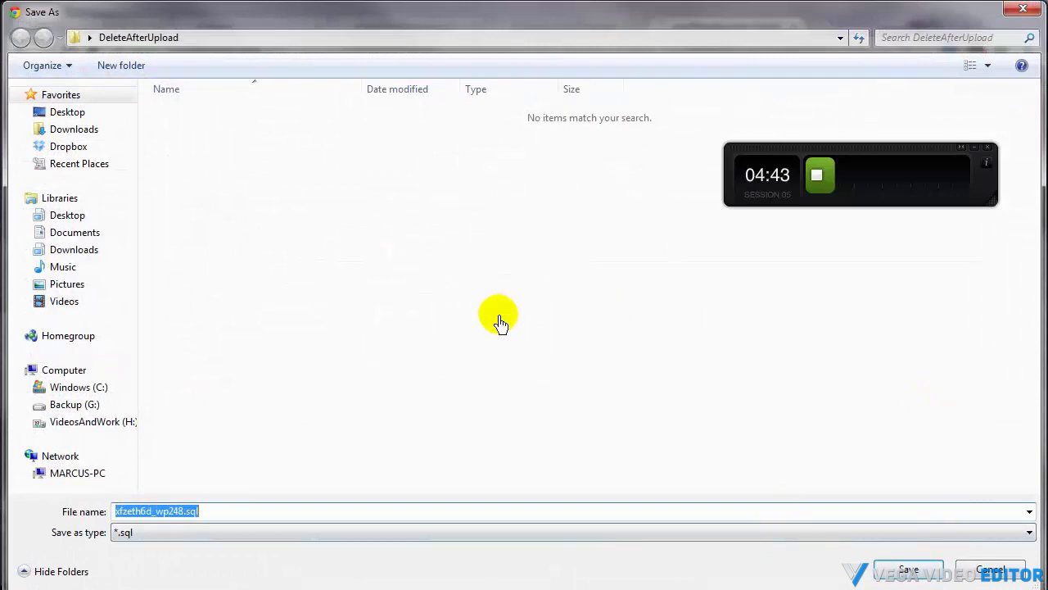
click(911, 570)
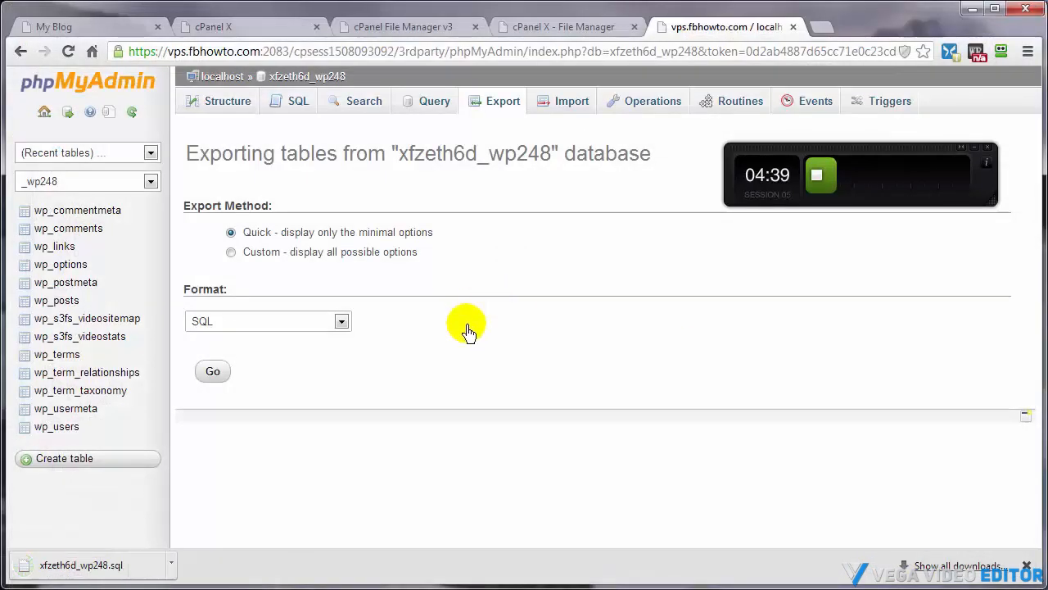
click(1026, 565)
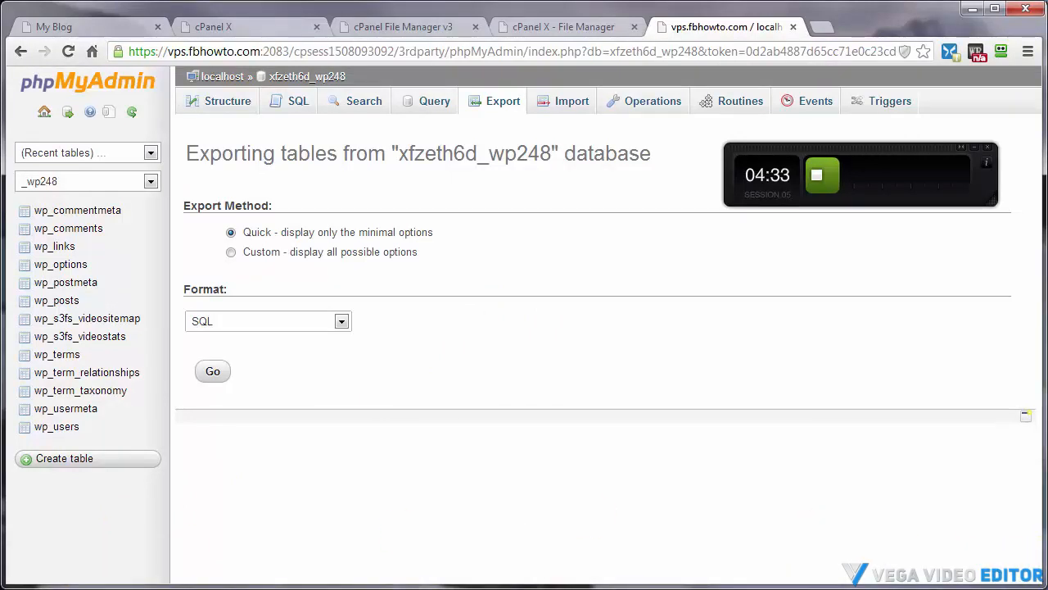
Make a backup copy of xfzeth6d_wp248.sql in the same folder
key(alt+Tab)
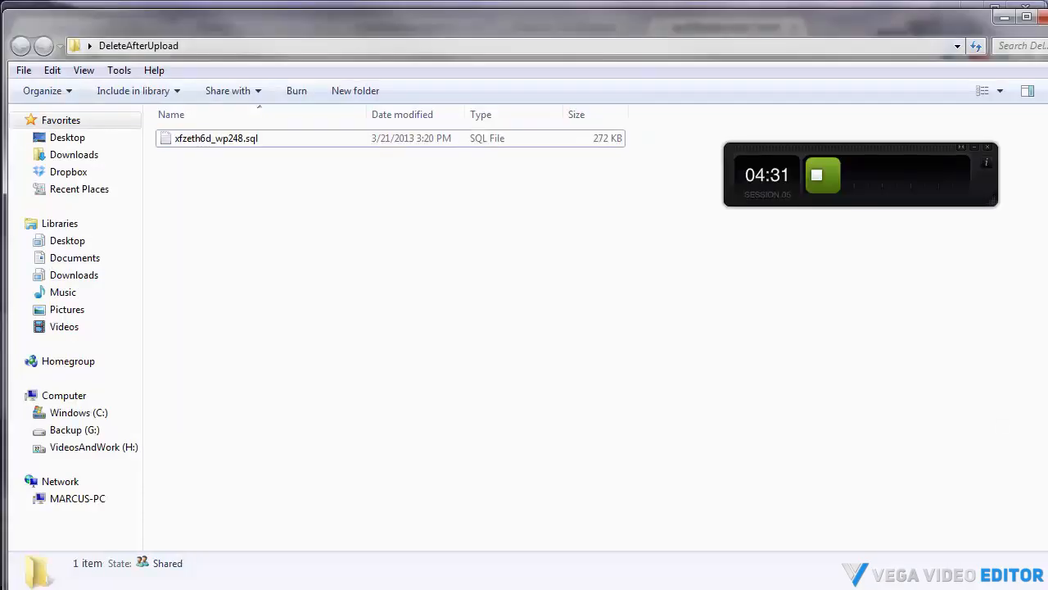
click(217, 146)
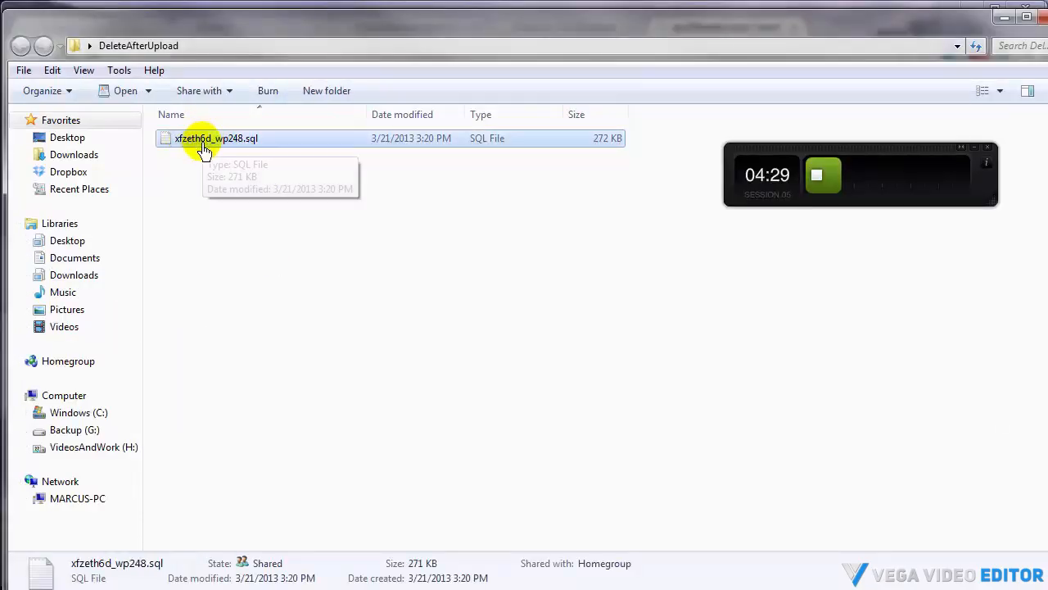
right_click(203, 142)
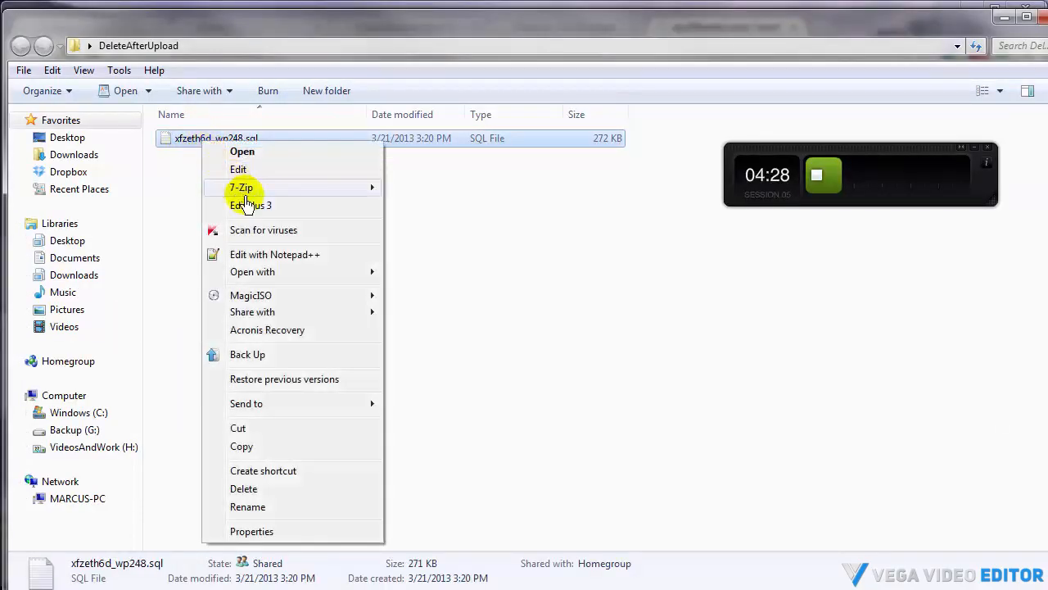
click(250, 449)
right_click(205, 254)
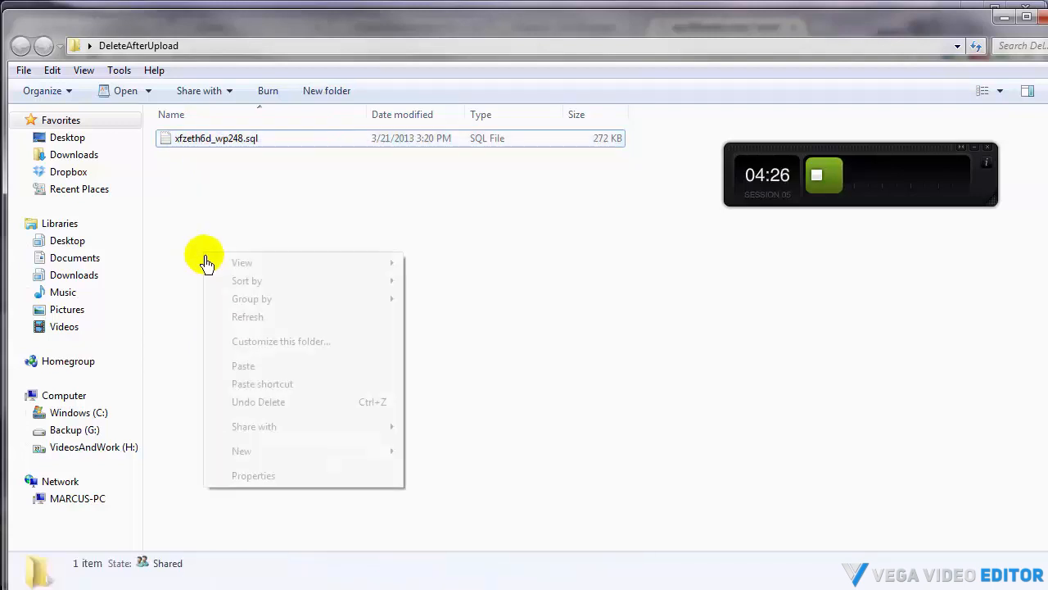
click(243, 366)
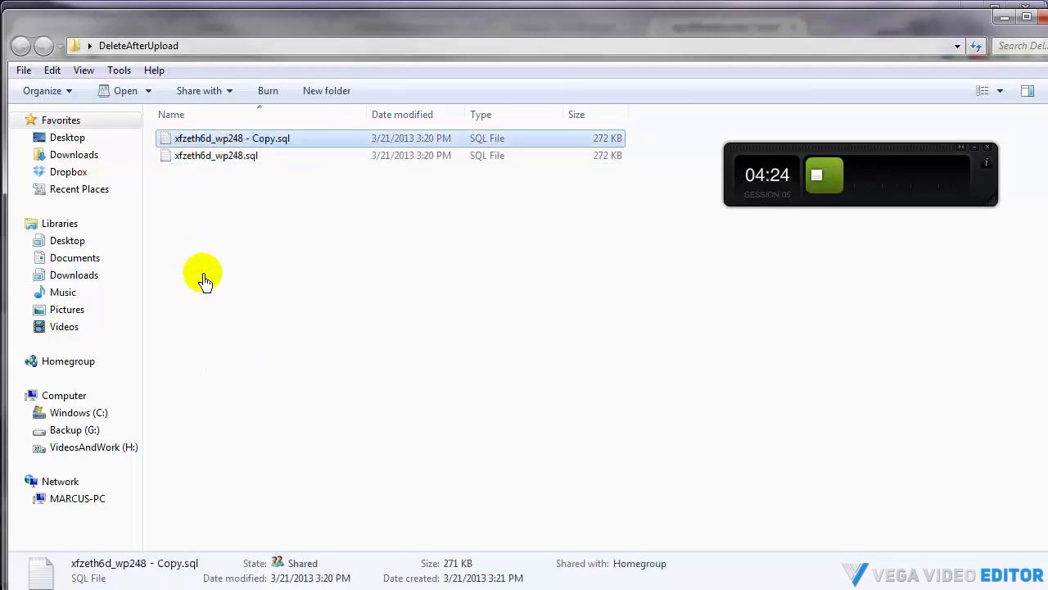
Open the xfzeth6d_wp248.sql file in WordPad
click(223, 160)
right_click(223, 160)
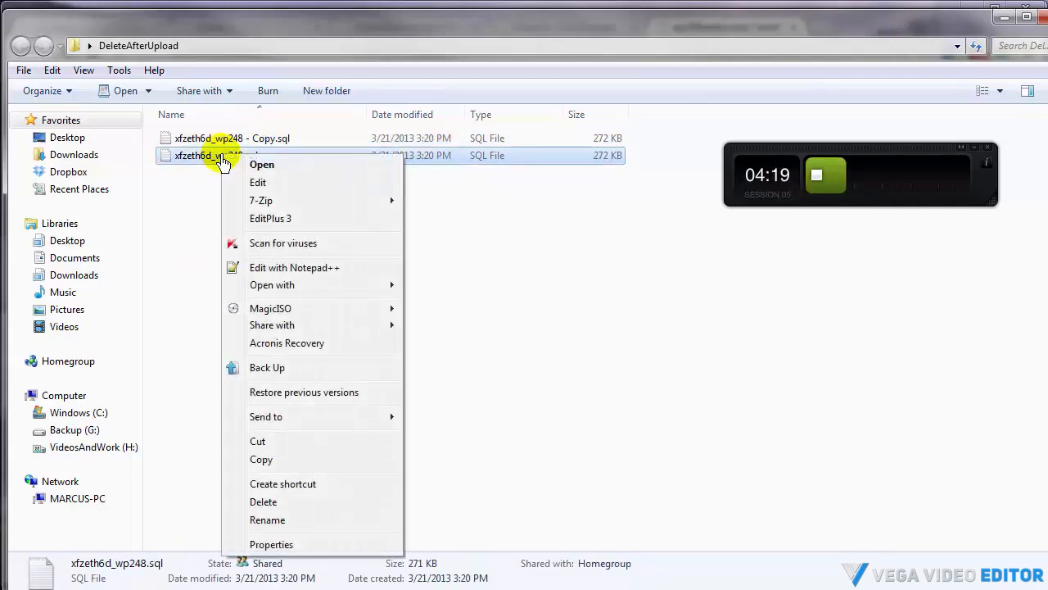
mouse_move(291, 285)
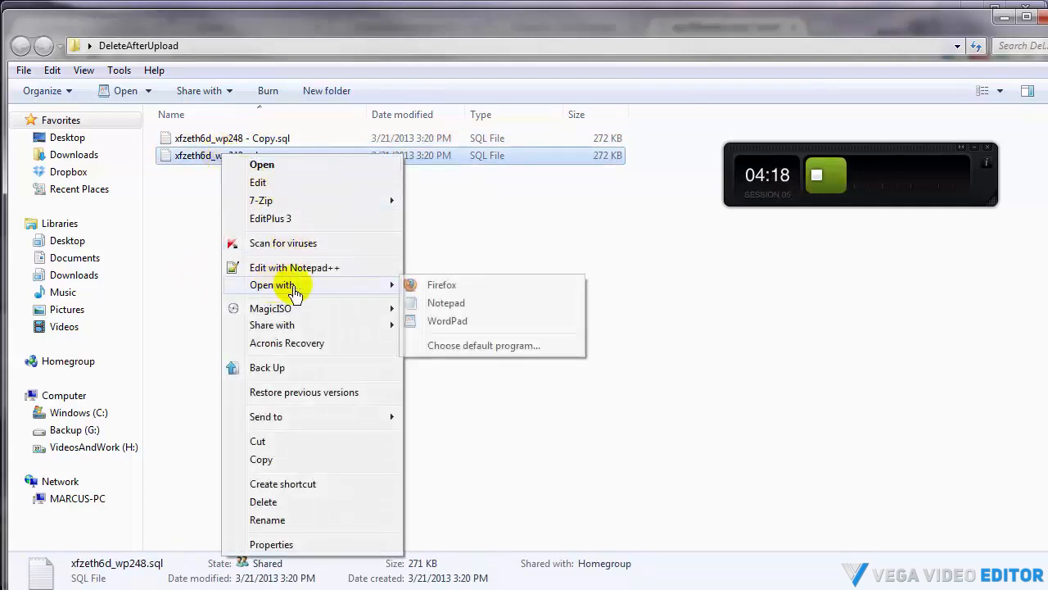
click(432, 327)
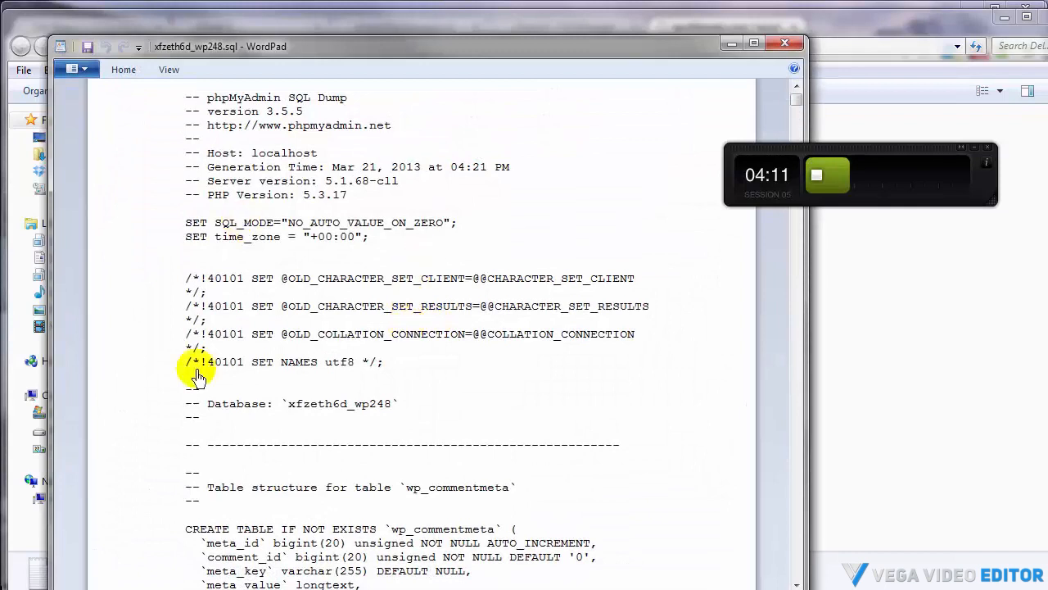
Replace all occurrences of wp_ with gotu_ throughout the SQL file
click(123, 72)
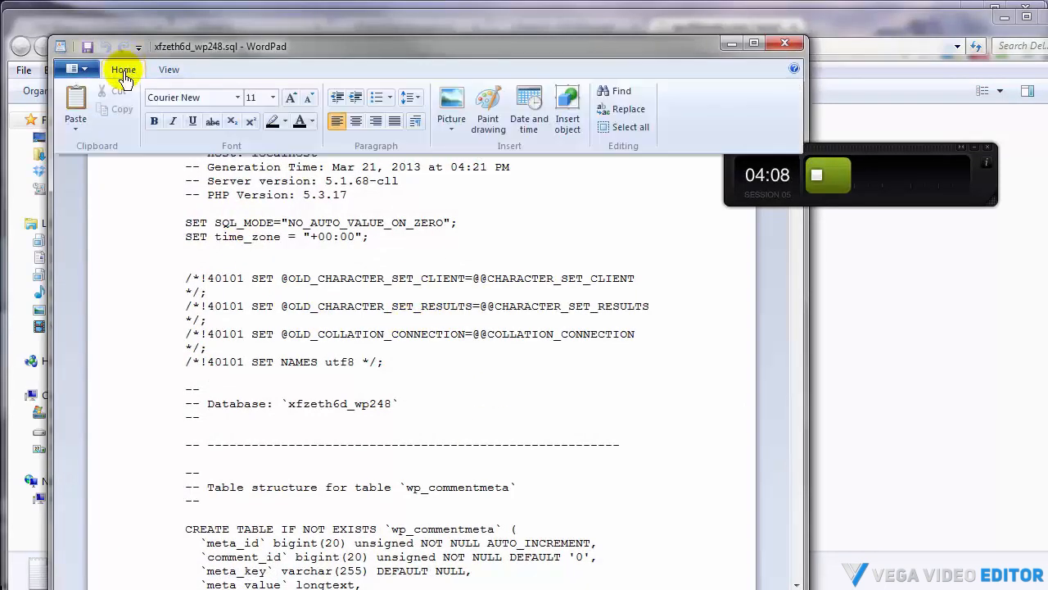
click(617, 112)
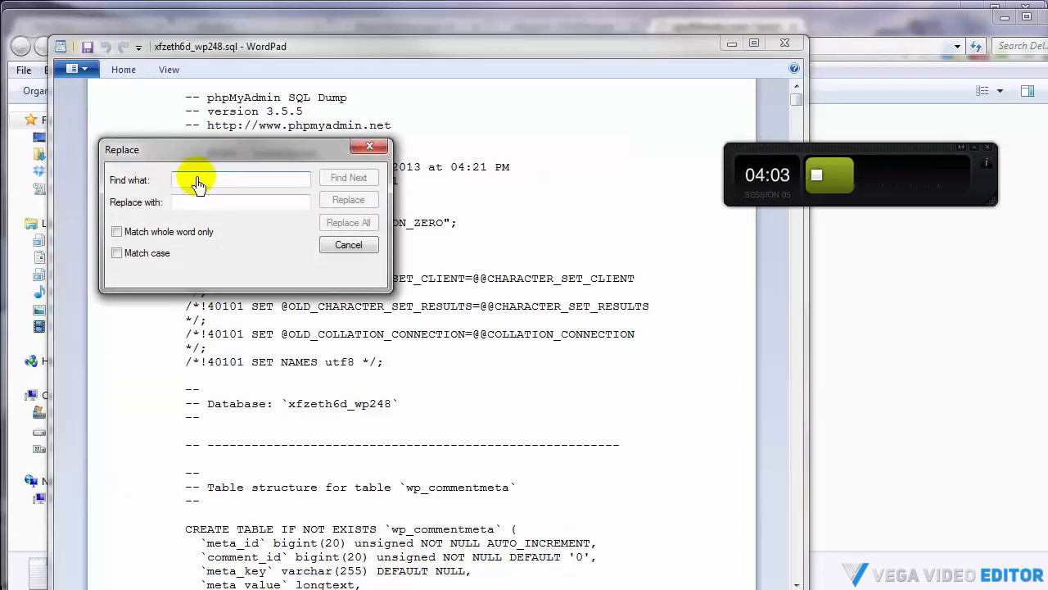
text(wp_)
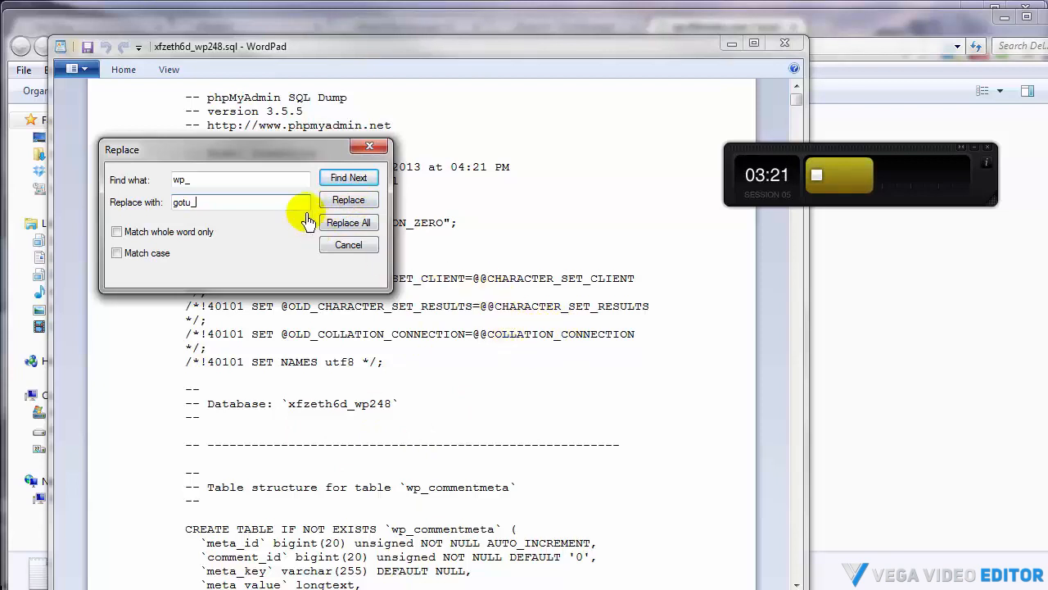
click(348, 223)
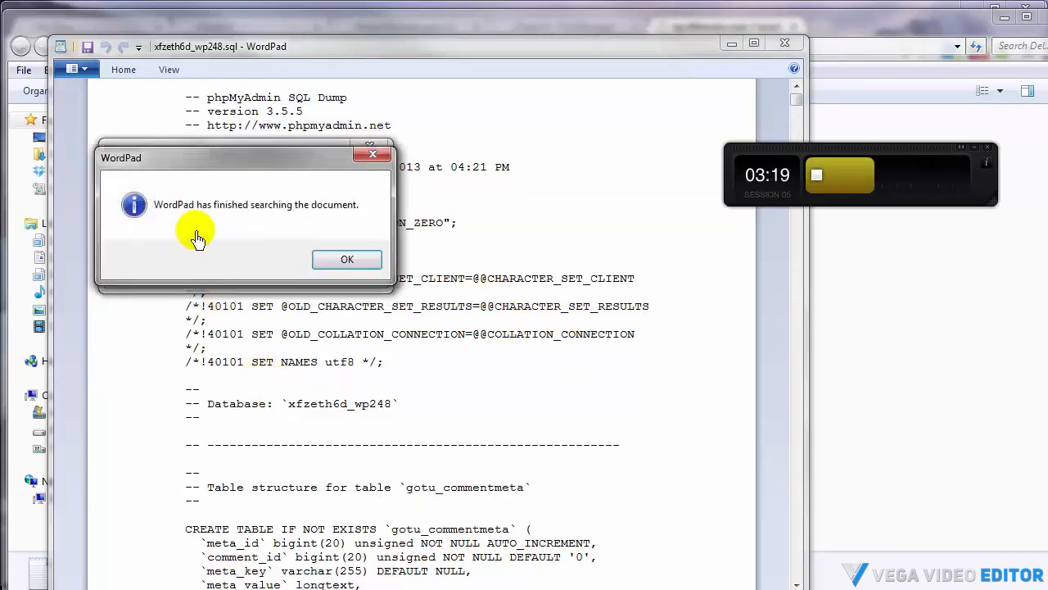
click(349, 259)
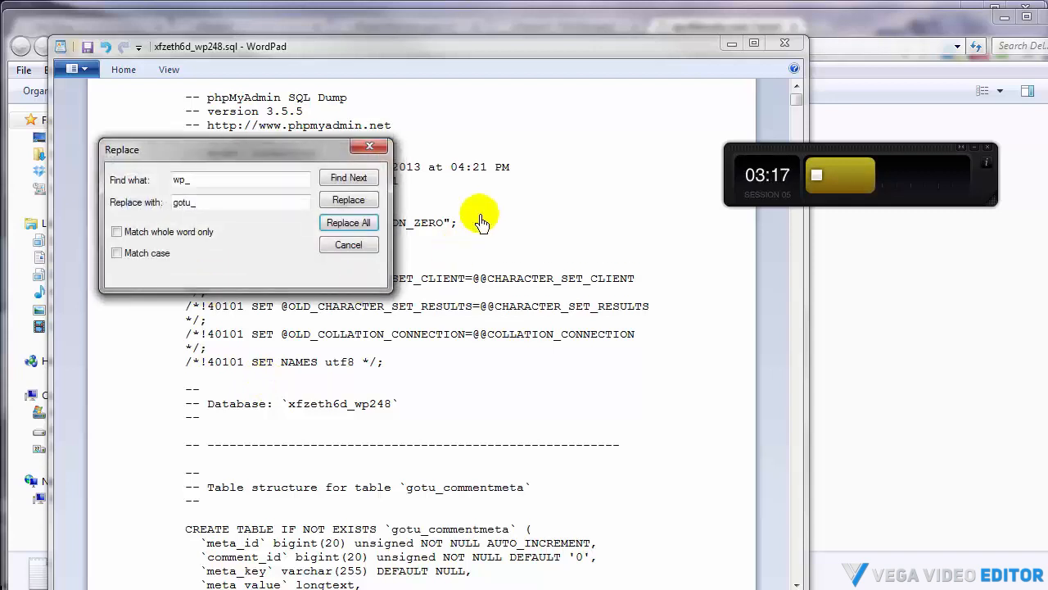
click(348, 246)
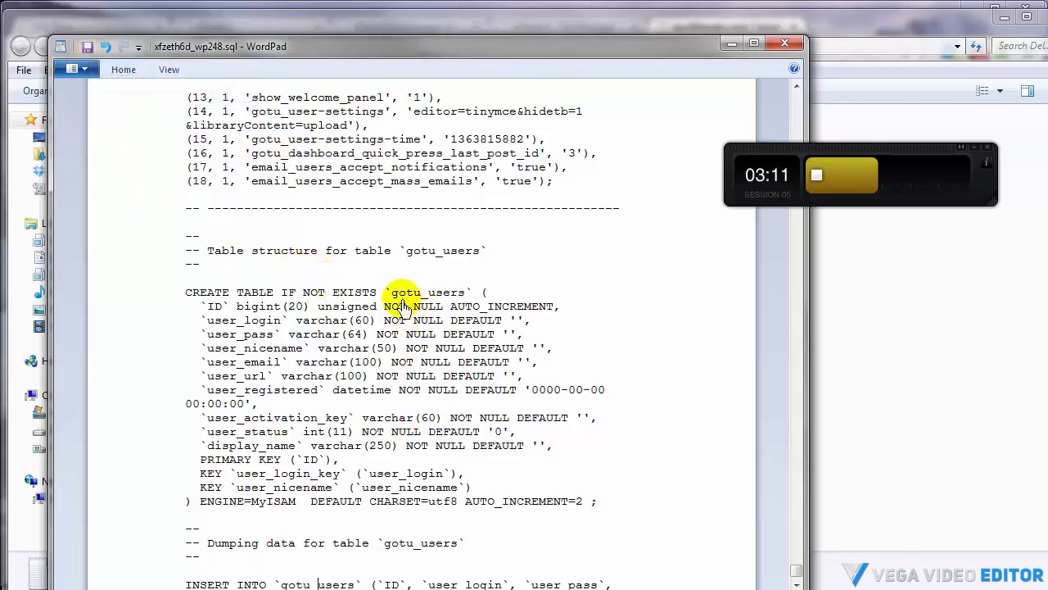
Highlight the gotu_users table name, save the SQL file and close WordPad
double_click(430, 296)
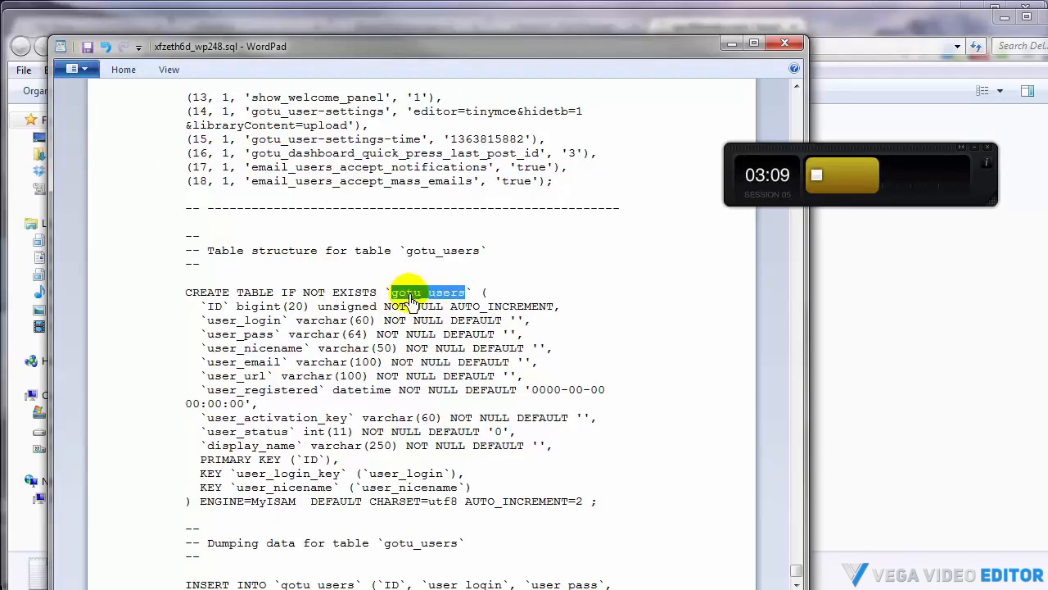
click(87, 52)
click(783, 48)
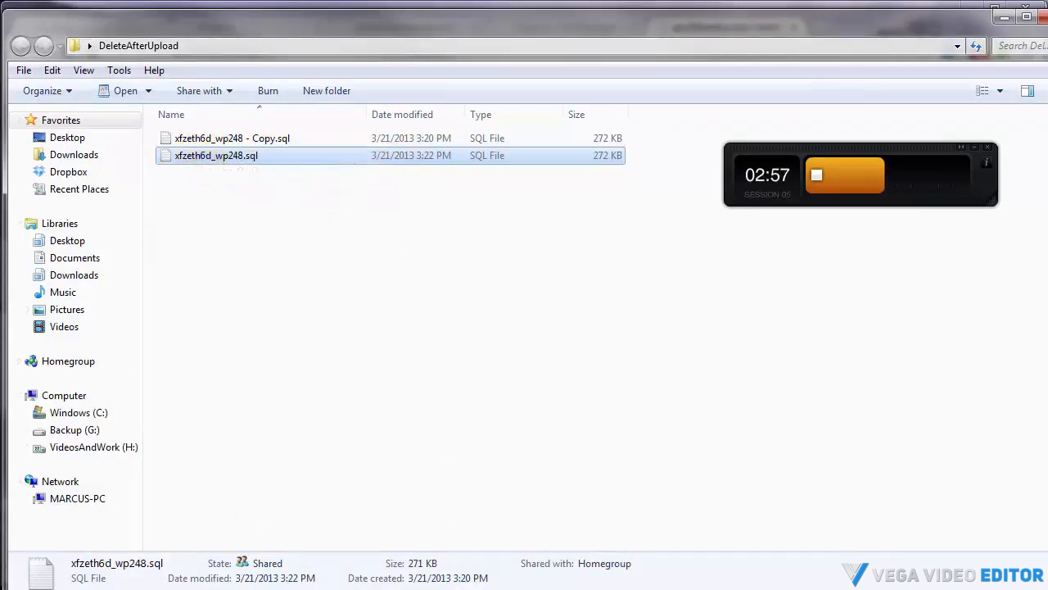
Drop all tables from the xfzeth6d_wp248 database in phpMyAdmin
click(1003, 17)
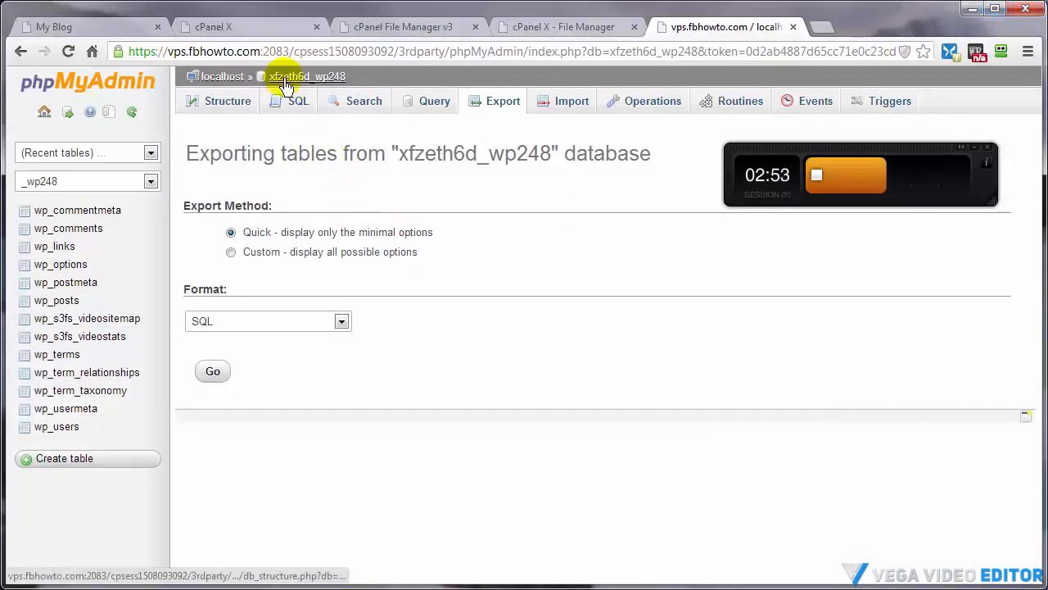
click(287, 79)
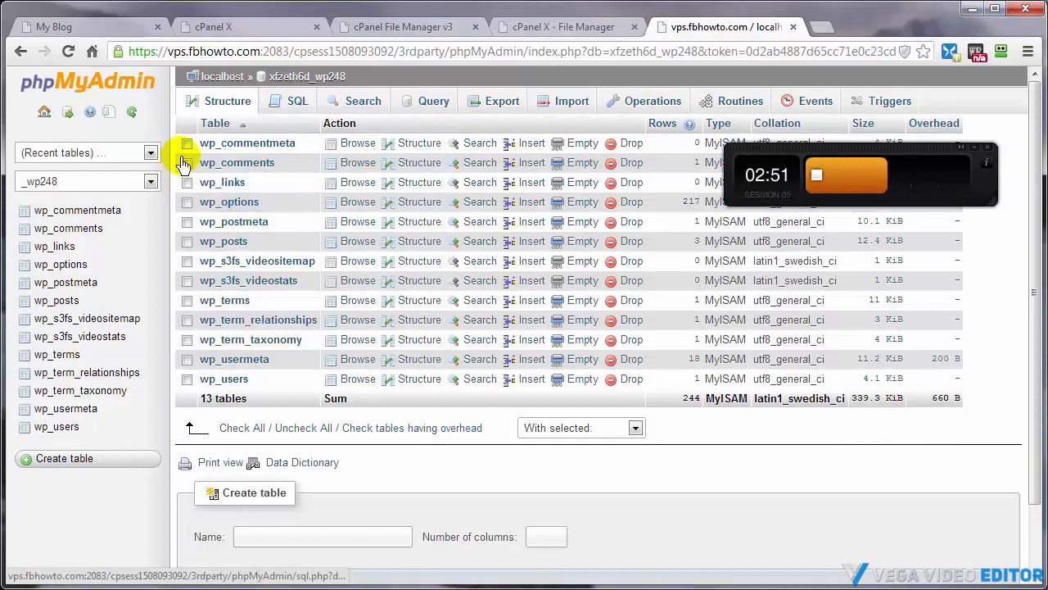
click(235, 427)
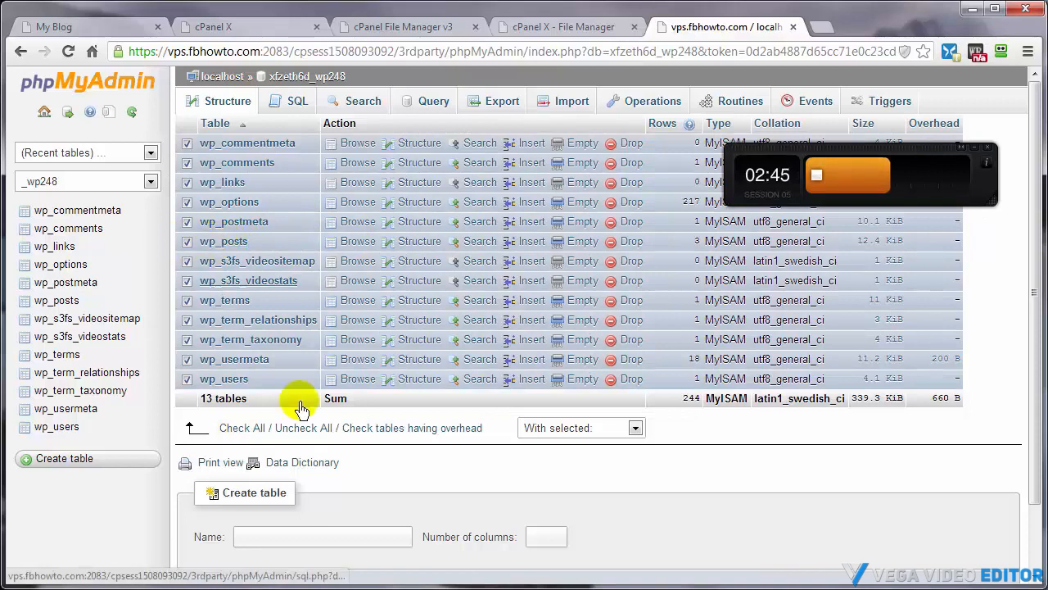
click(635, 428)
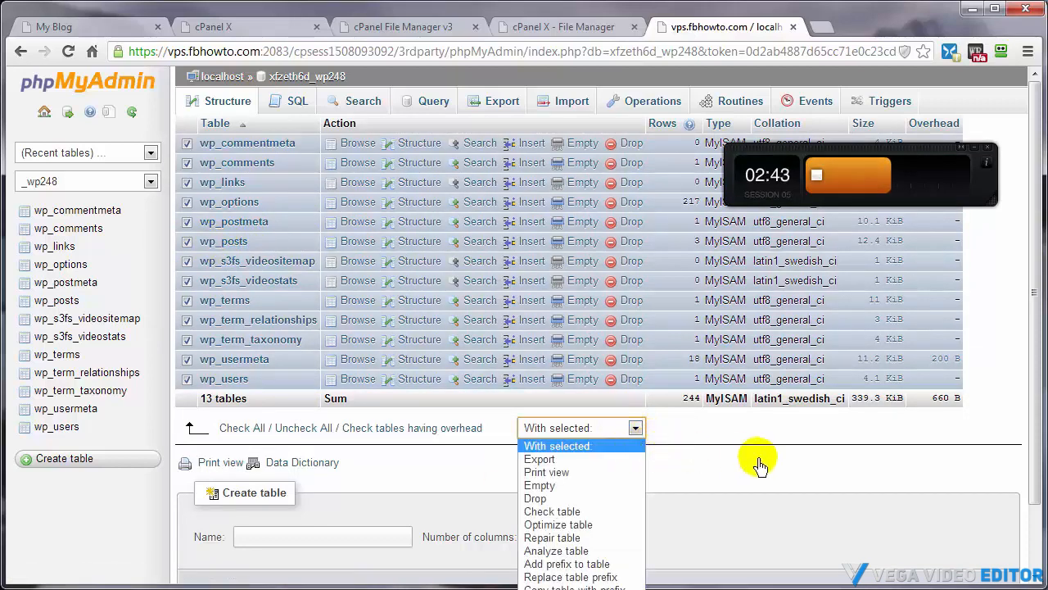
click(536, 498)
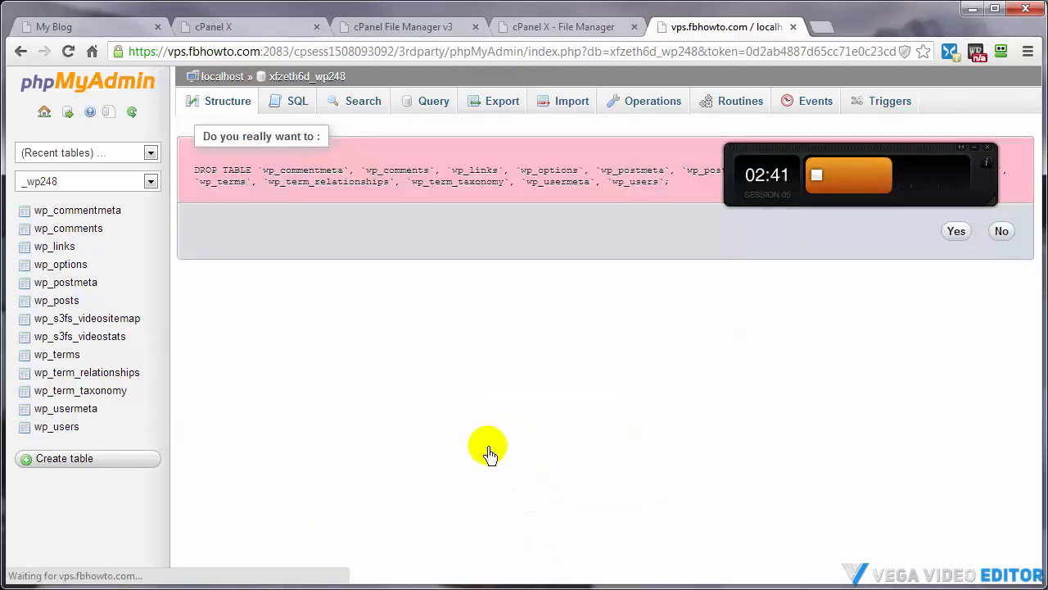
click(958, 234)
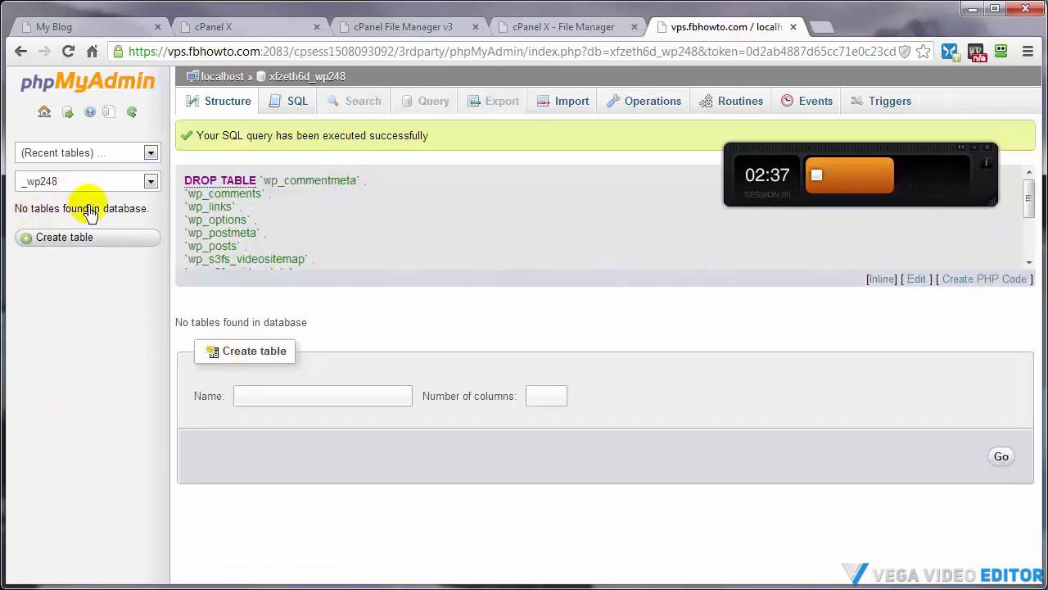
Import the edited xfzeth6d_wp248.sql file from the DeleteAfterUpload folder into the database
click(569, 104)
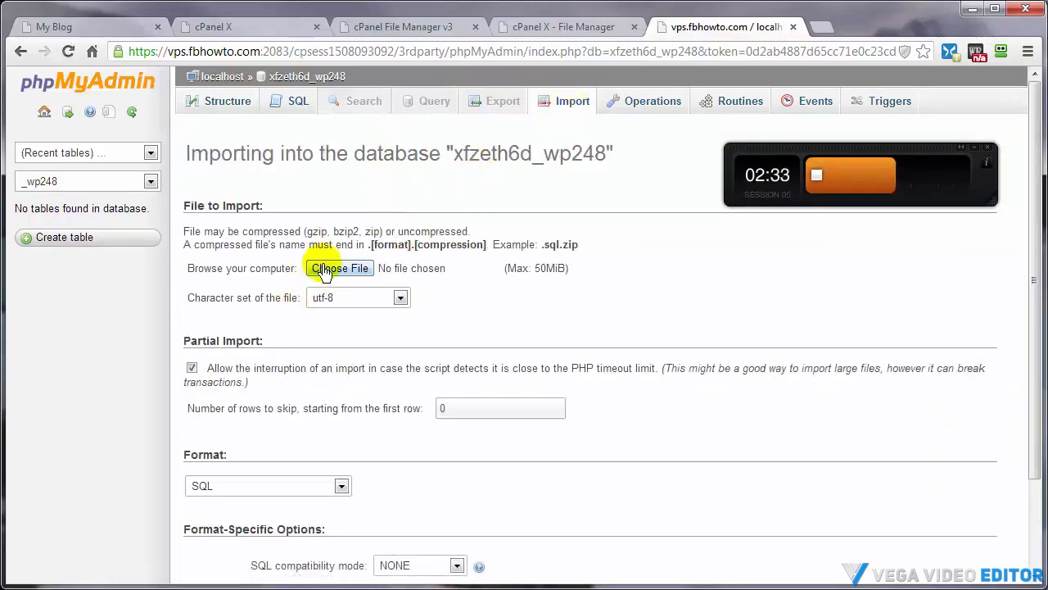
click(324, 271)
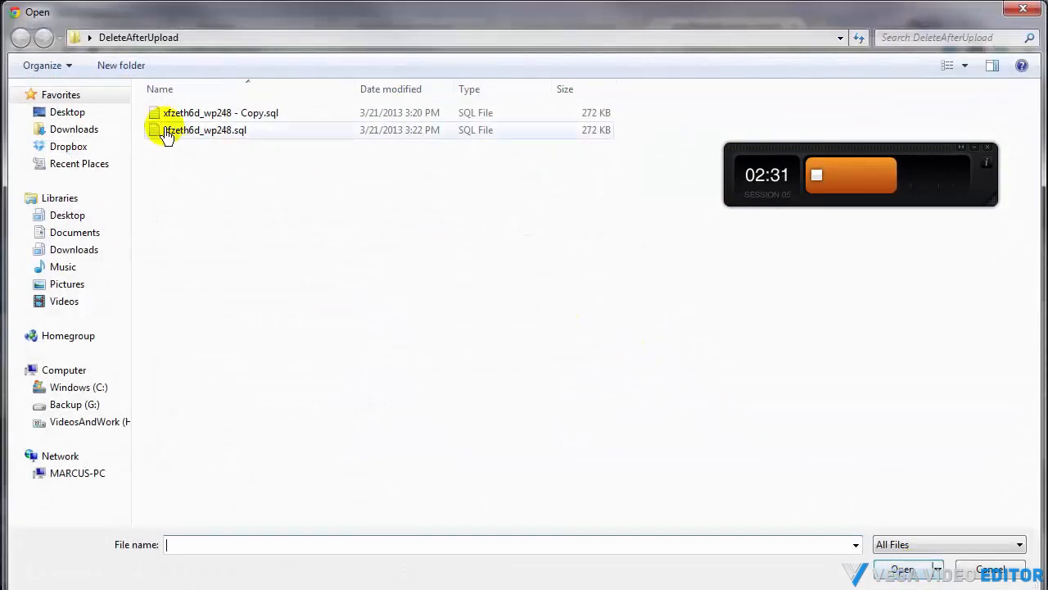
double_click(166, 133)
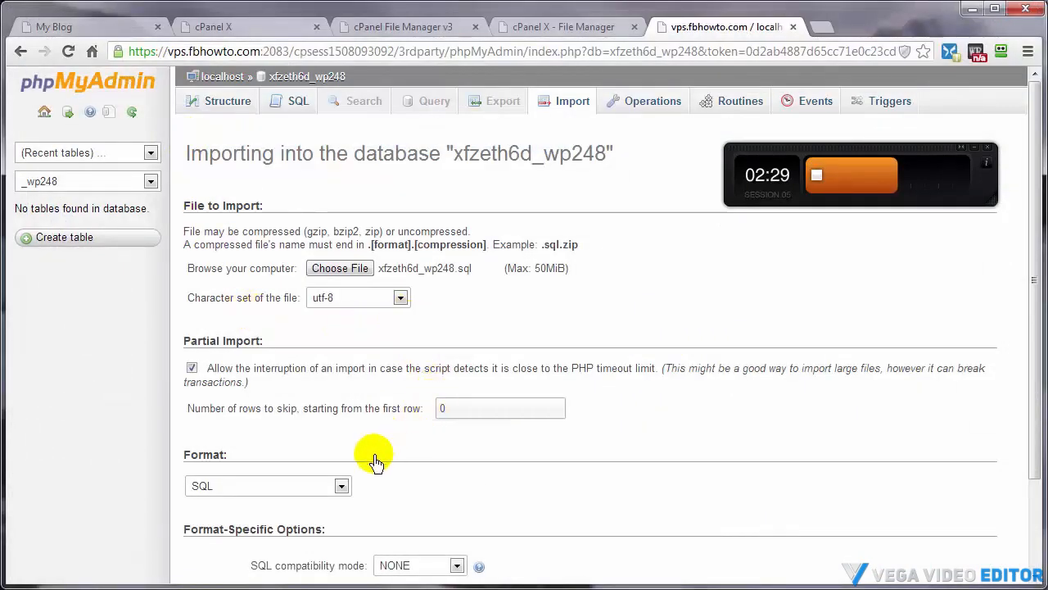
scroll(375, 463, down, 3)
click(212, 521)
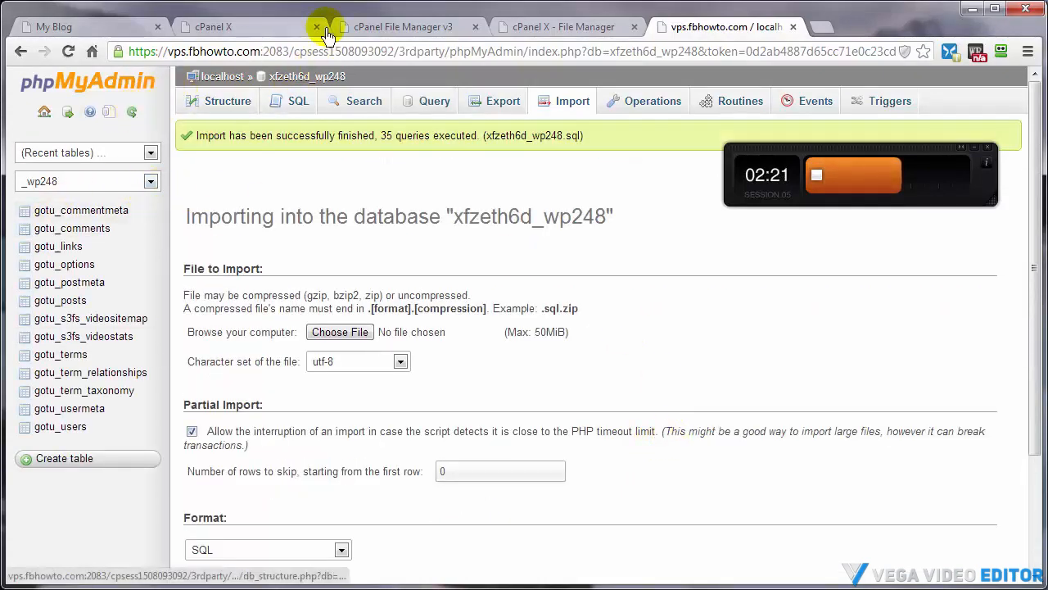
Change $table_prefix in wp-config.php to gotu_ and save the changes
click(404, 29)
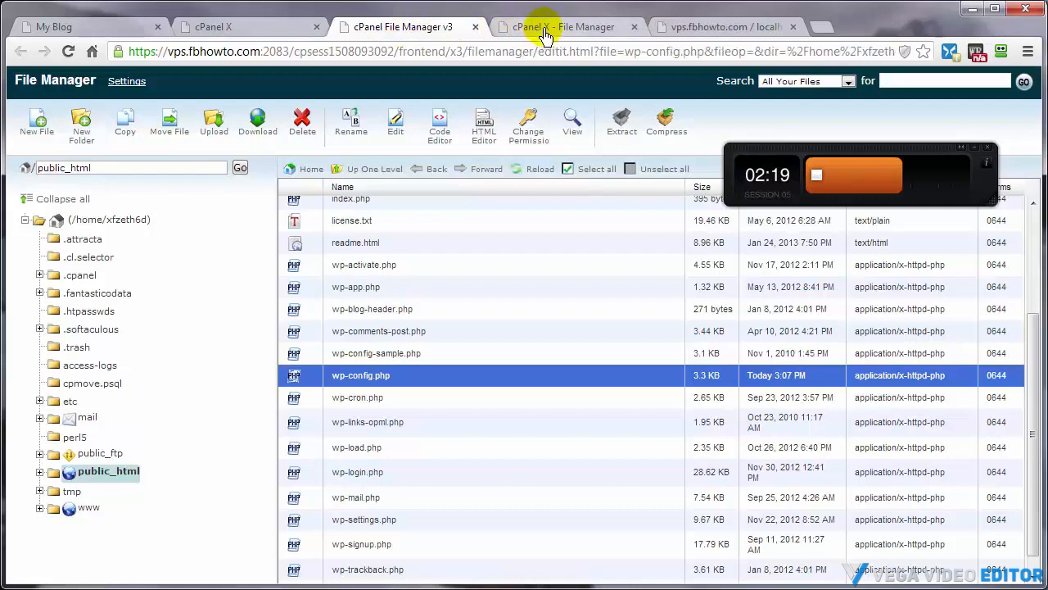
click(545, 35)
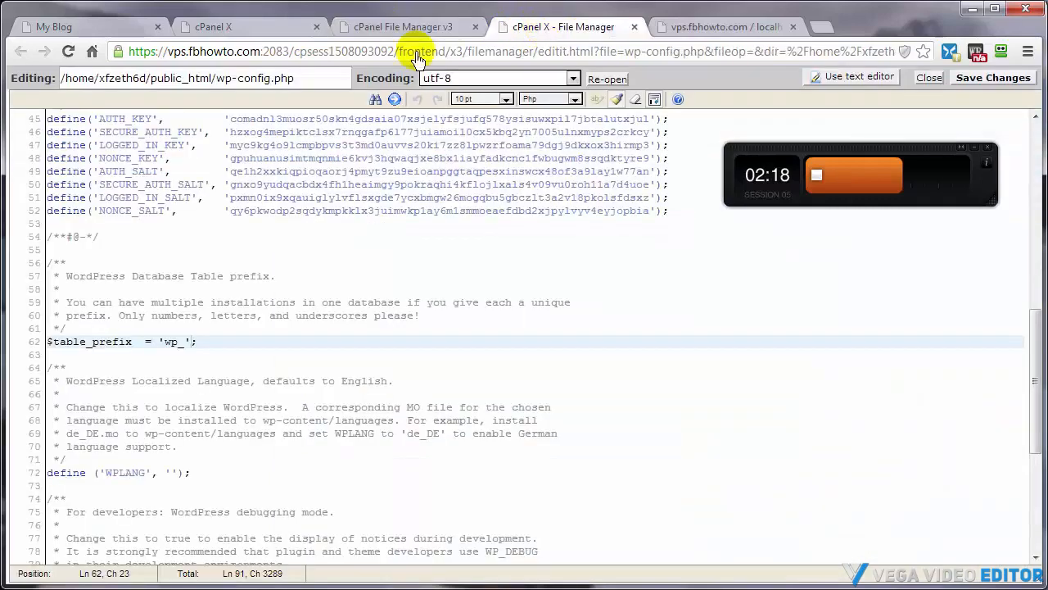
double_click(168, 342)
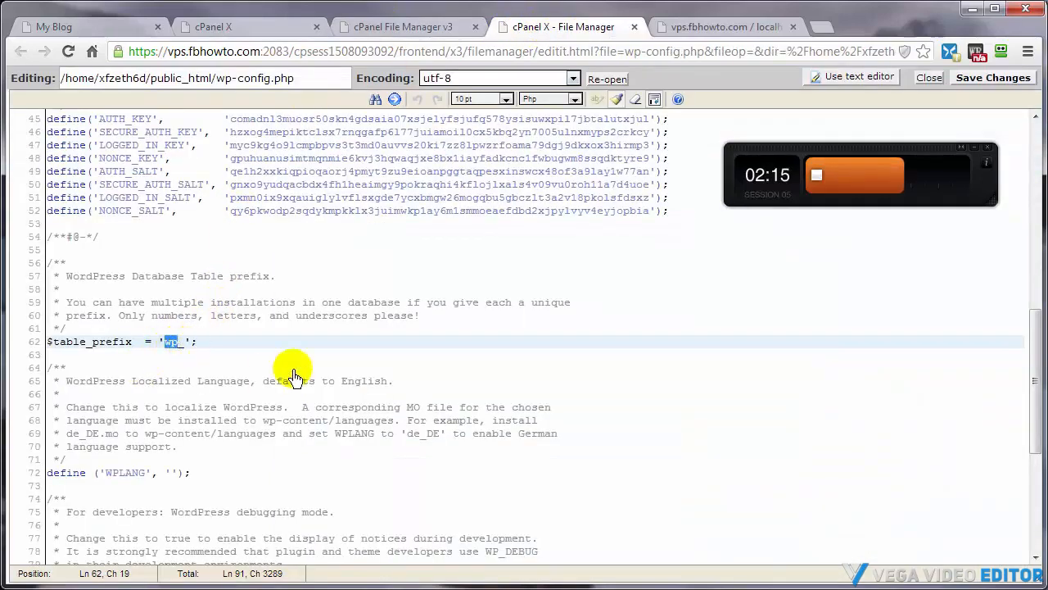
text(gotu)
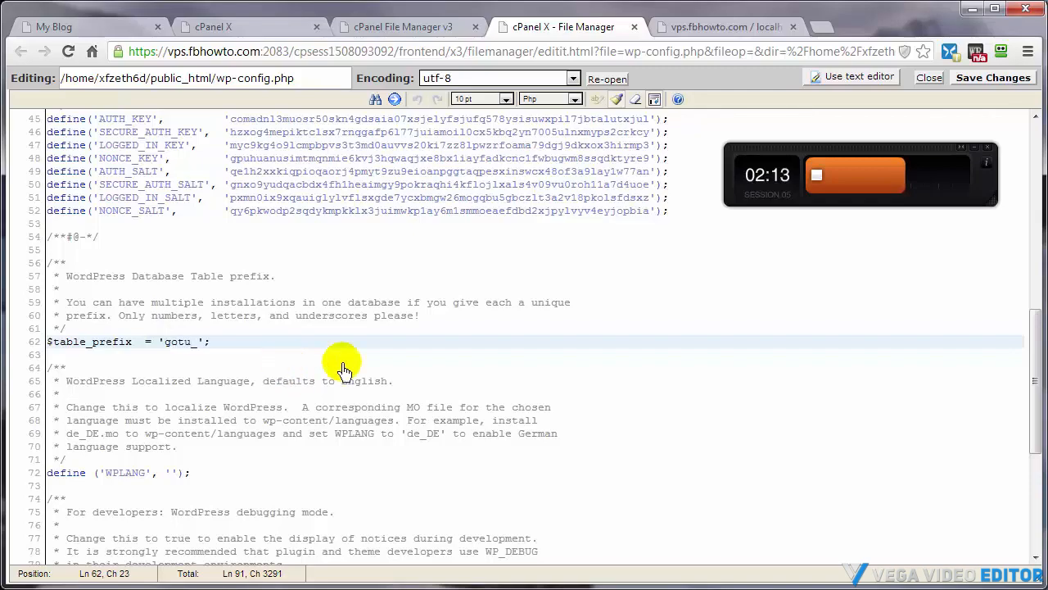
click(969, 79)
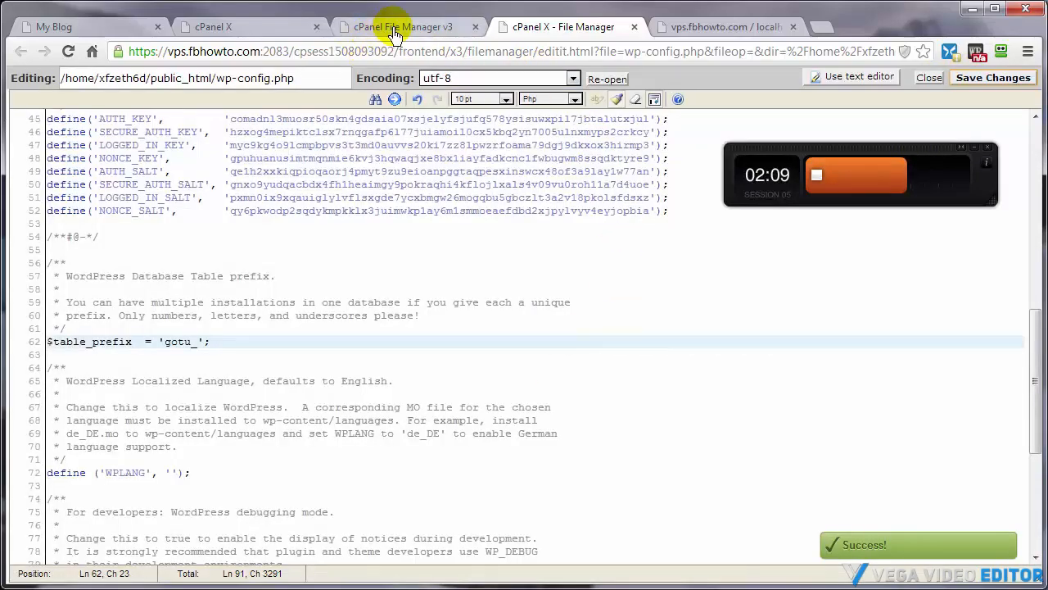
Reload the blog and open its Sample Page to check the site still works
click(73, 31)
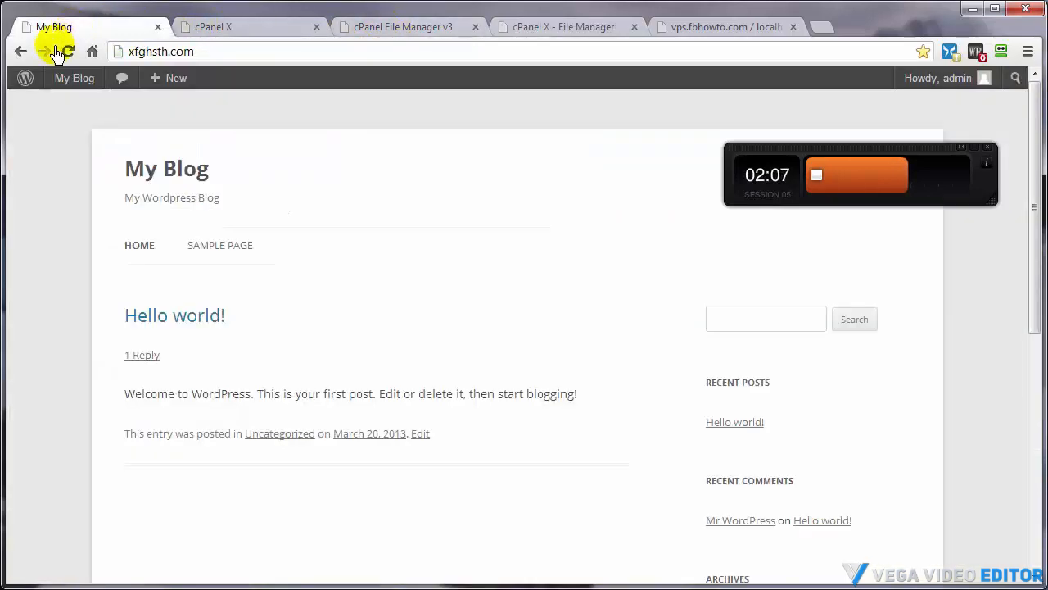
click(68, 51)
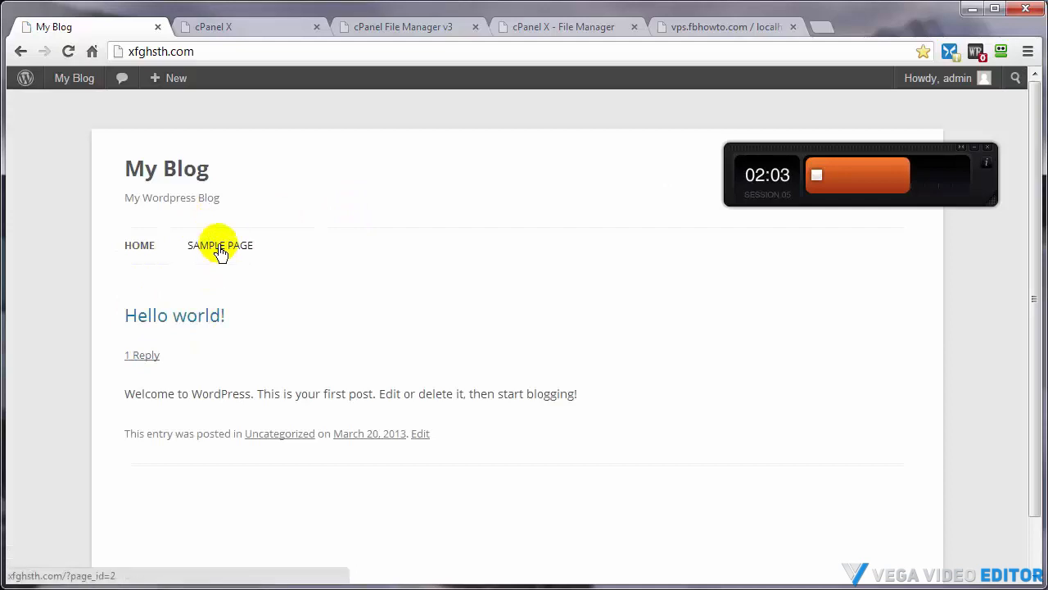
click(218, 249)
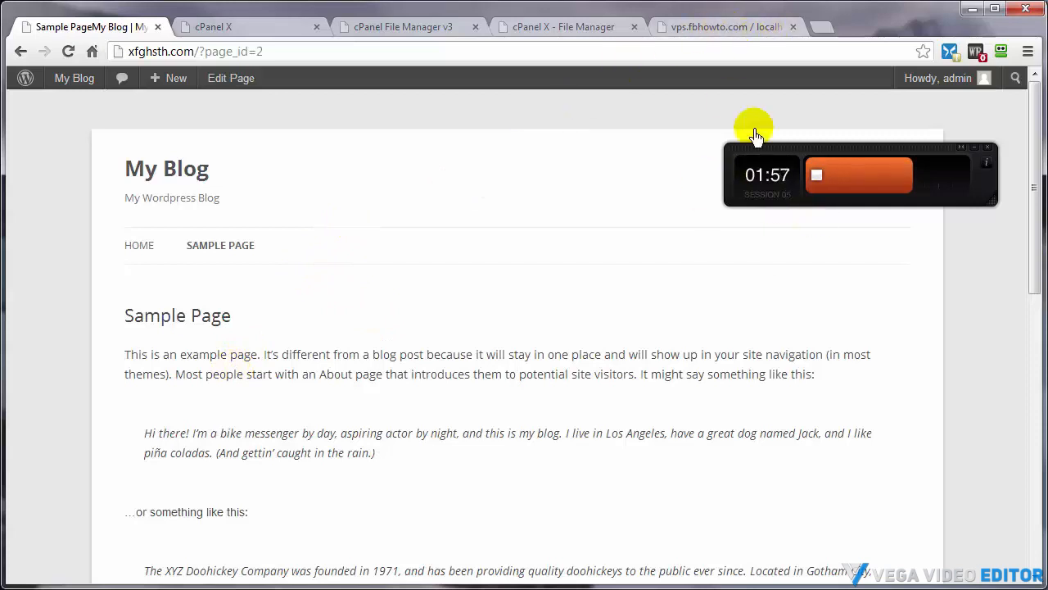
Replace the table prefix gotu_ with wpt_ on all tables of the xfzeth6d_wp248 database and refresh the table list
click(683, 28)
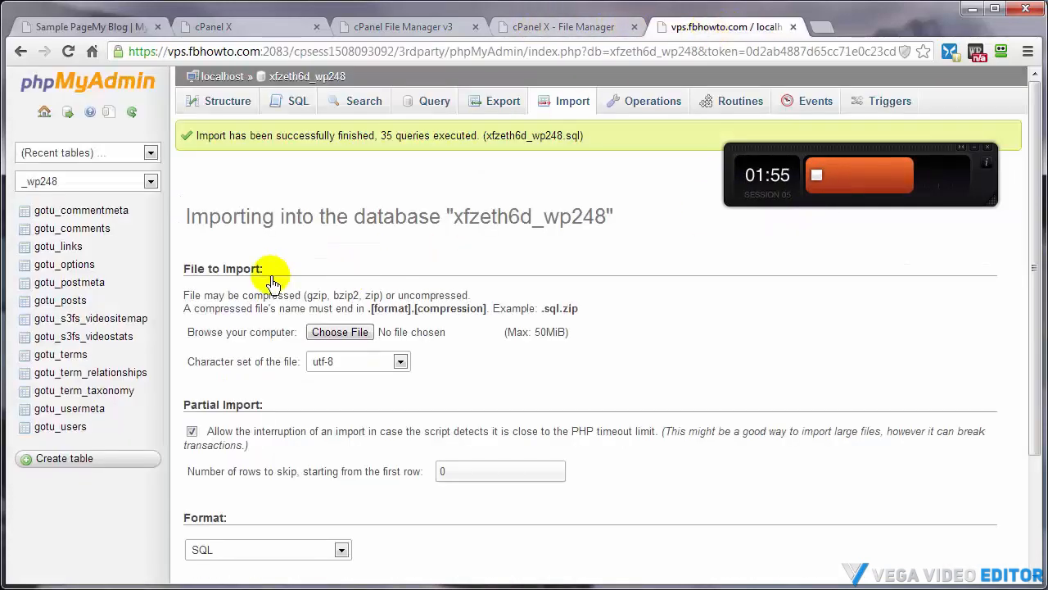
click(299, 78)
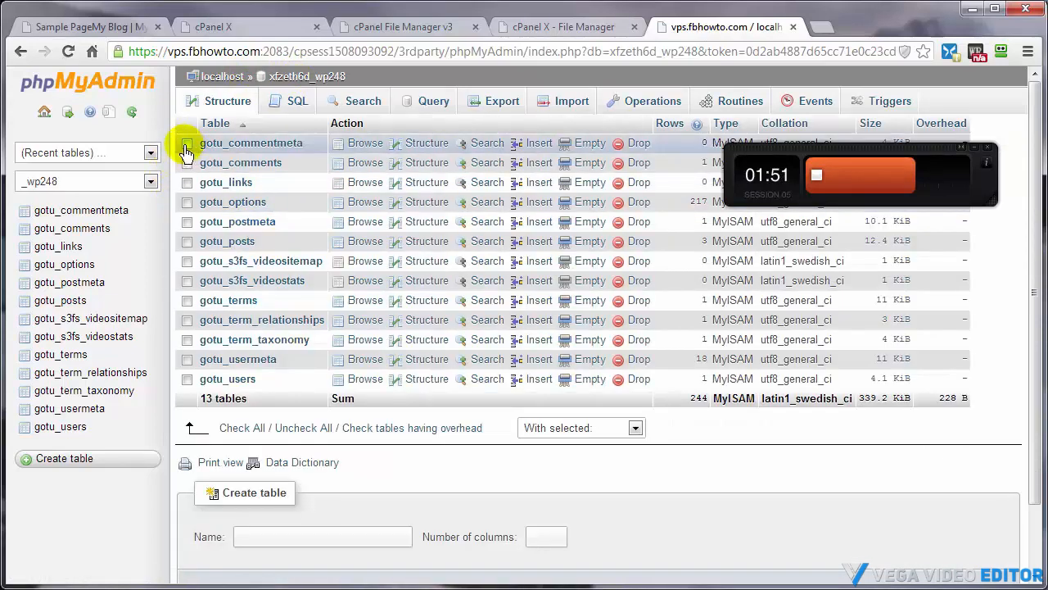
click(237, 429)
scroll(741, 465, down, 1)
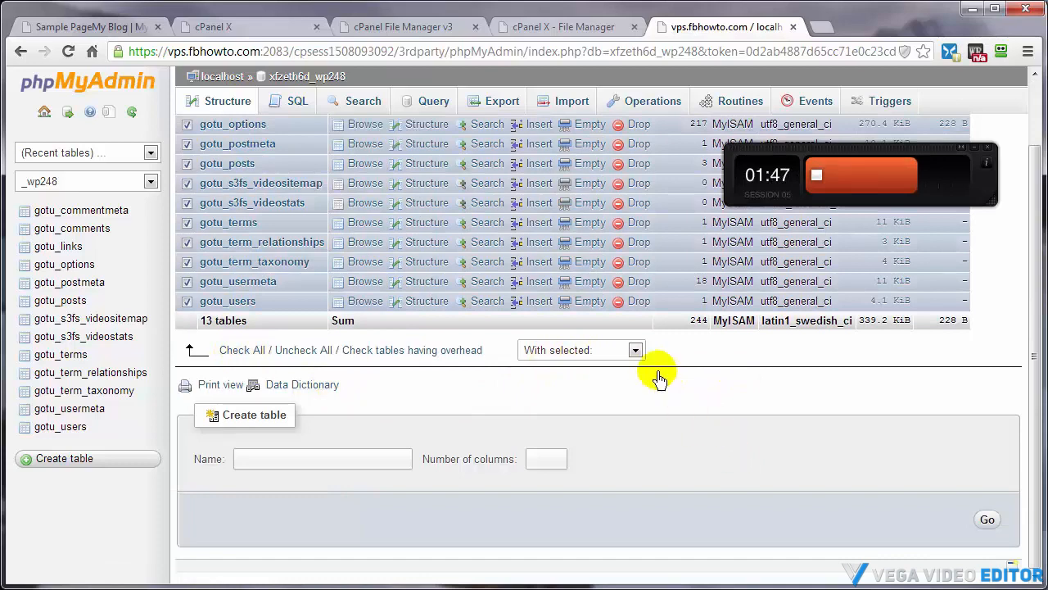
click(635, 349)
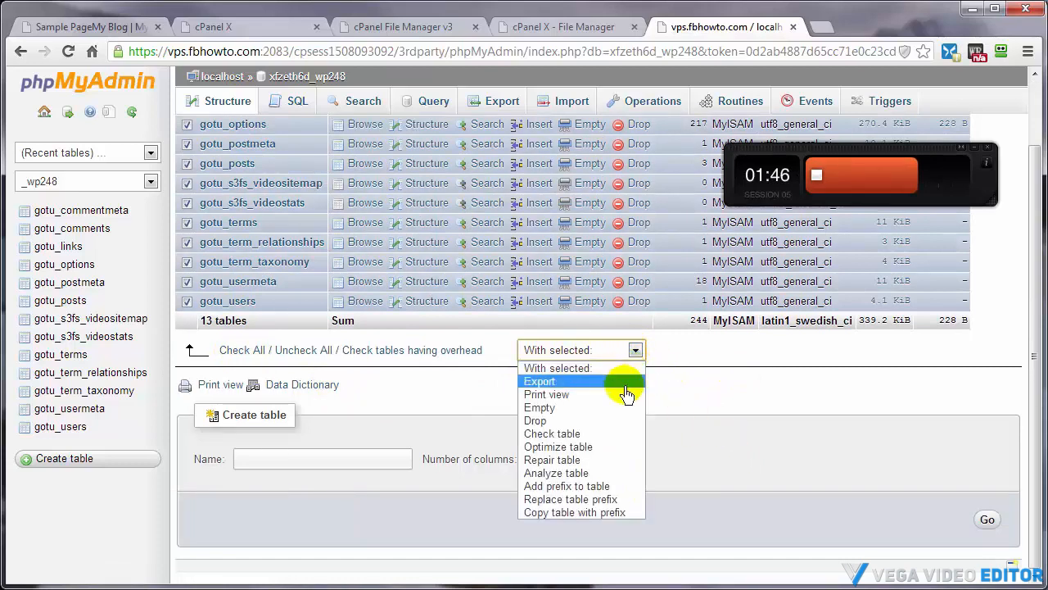
click(556, 500)
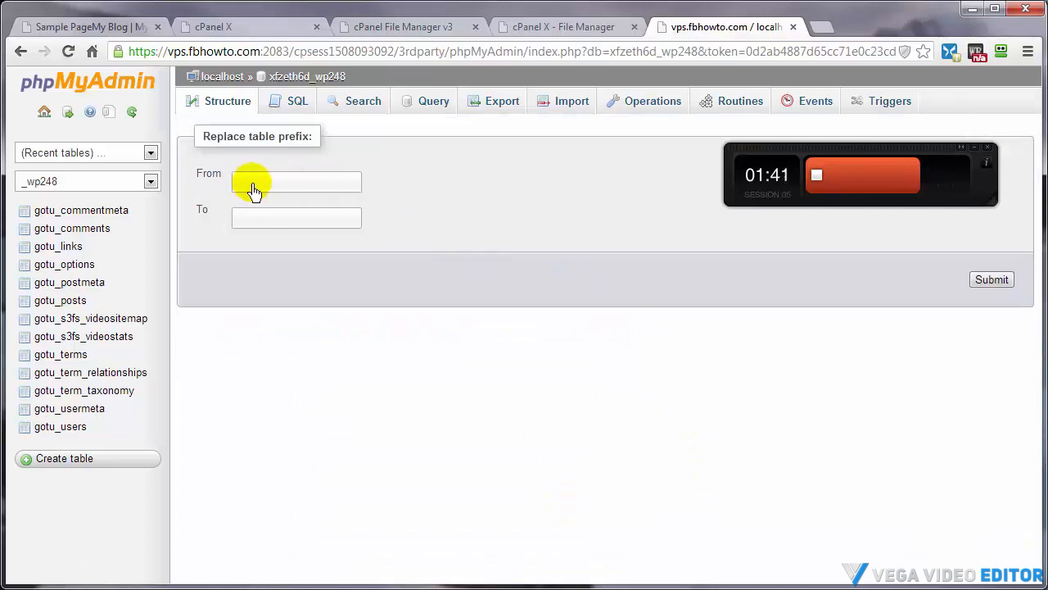
click(252, 186)
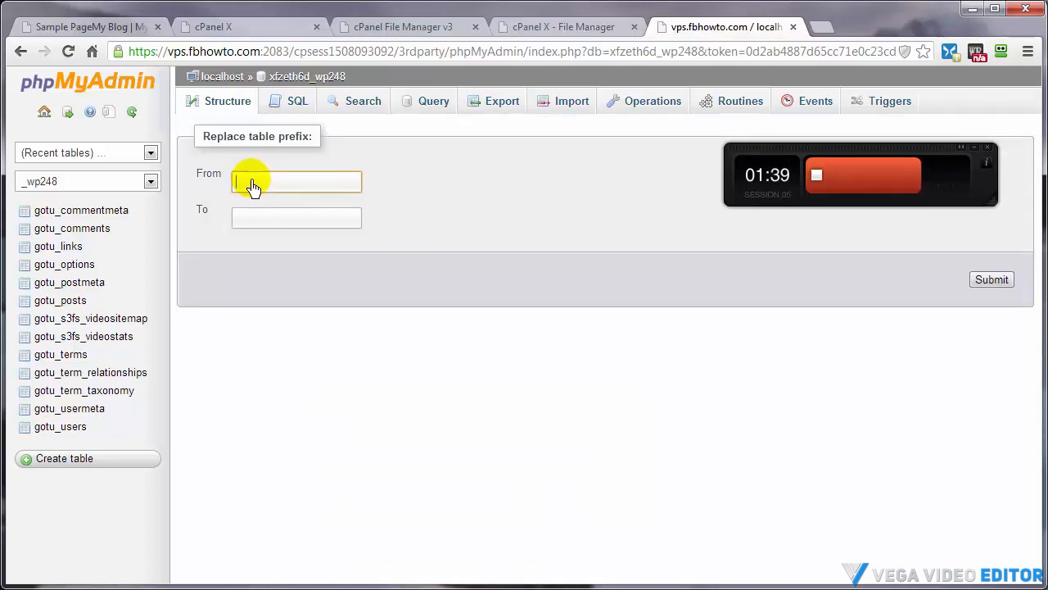
text(gotu_)
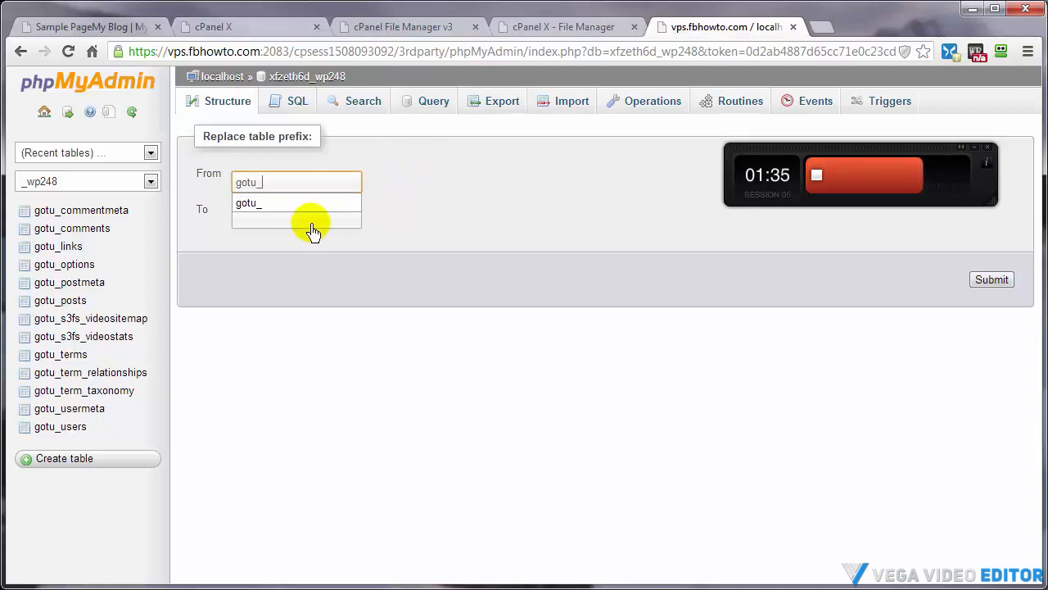
click(264, 204)
click(264, 221)
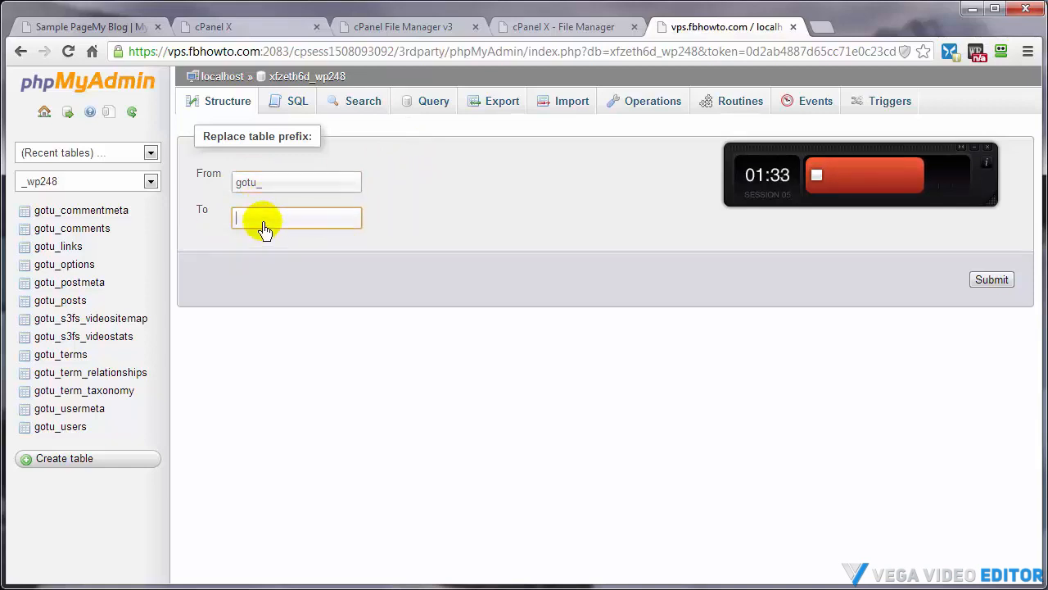
text(wp_)
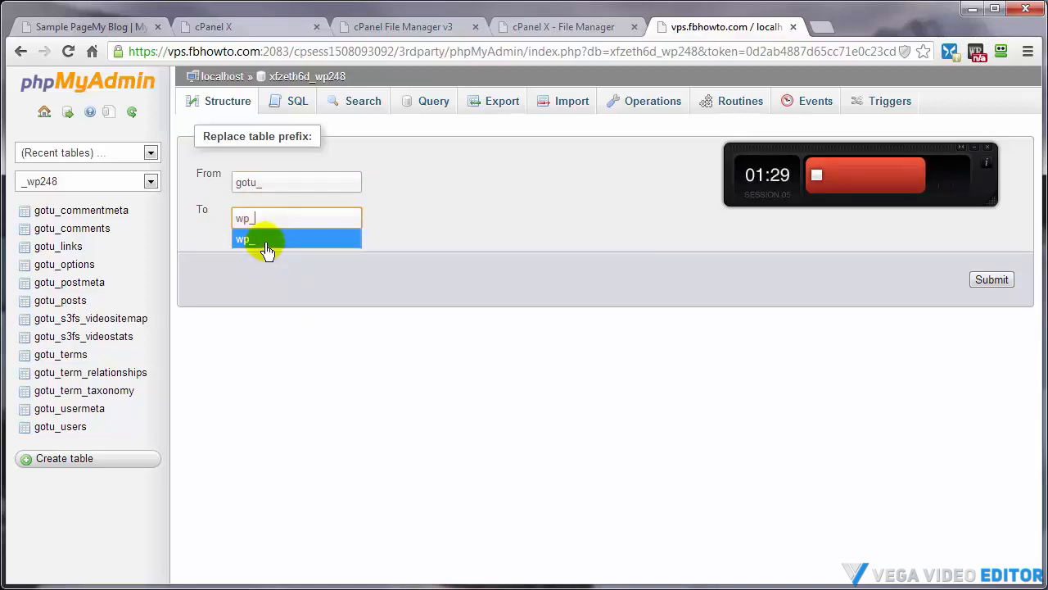
click(262, 238)
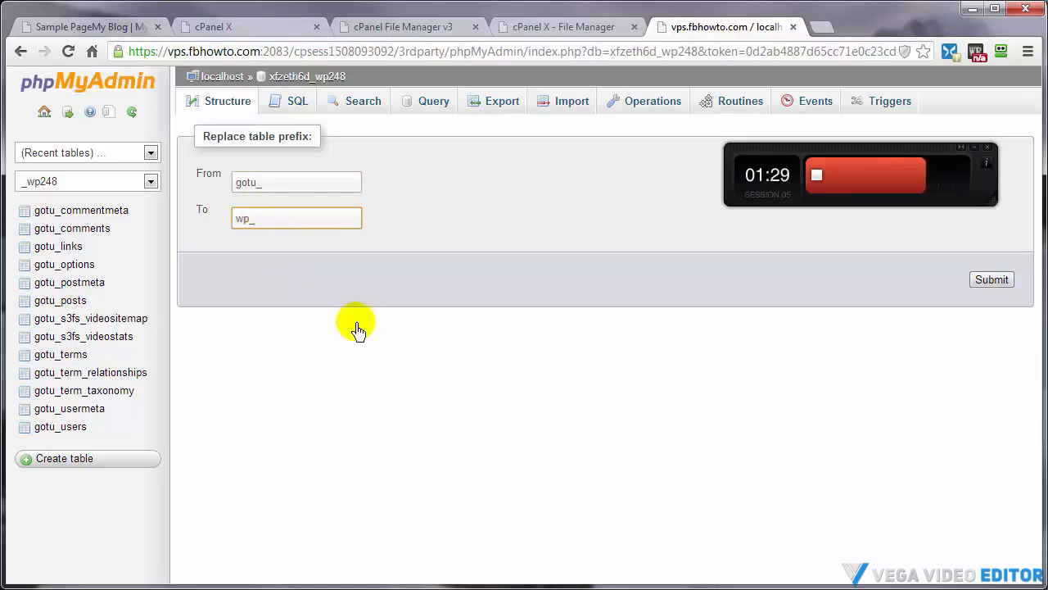
click(247, 222)
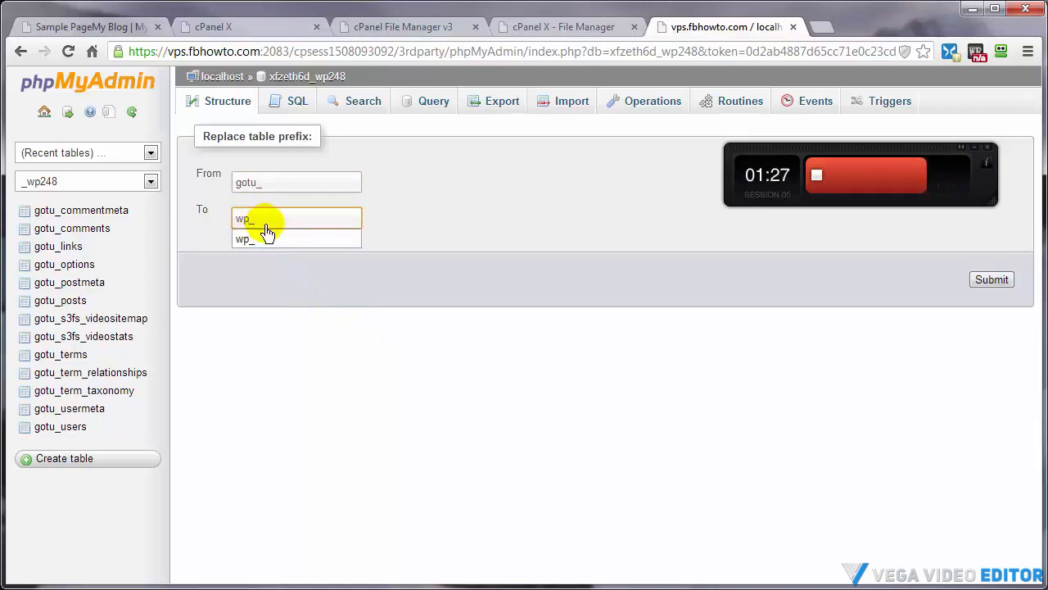
text(t)
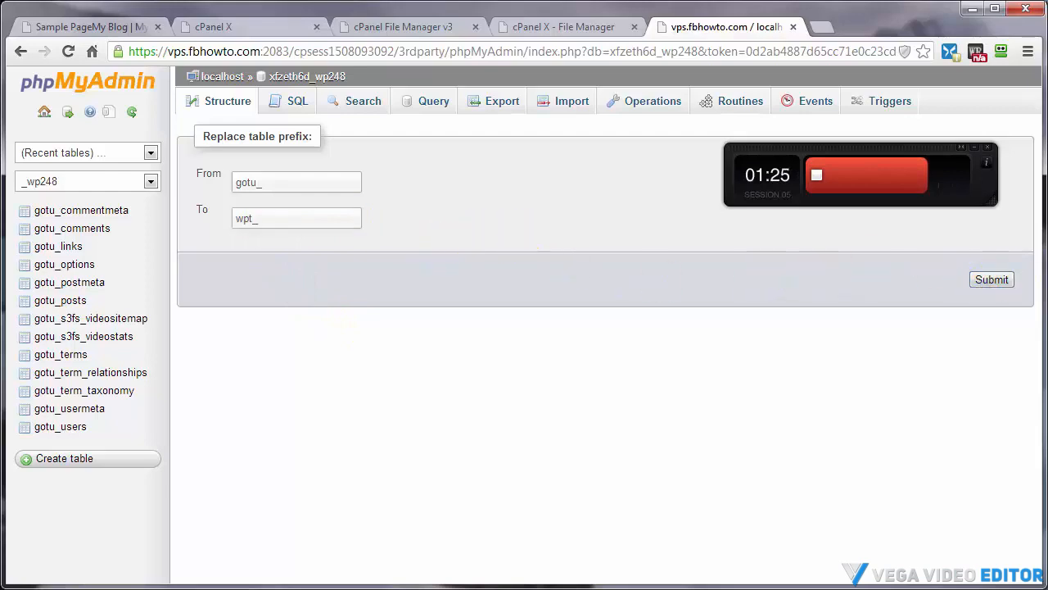
click(990, 280)
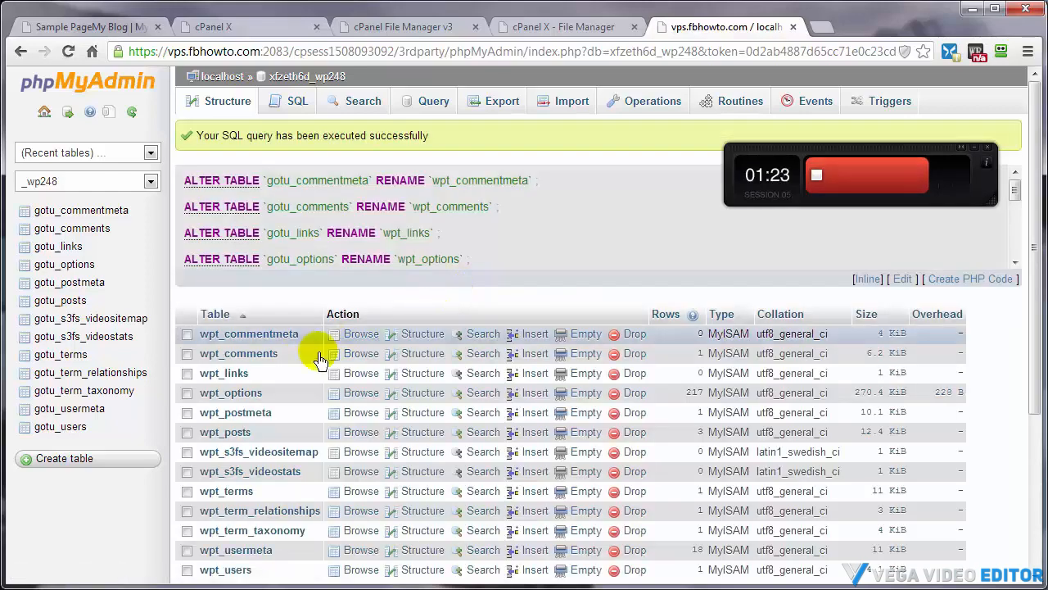
scroll(307, 353, down, 3)
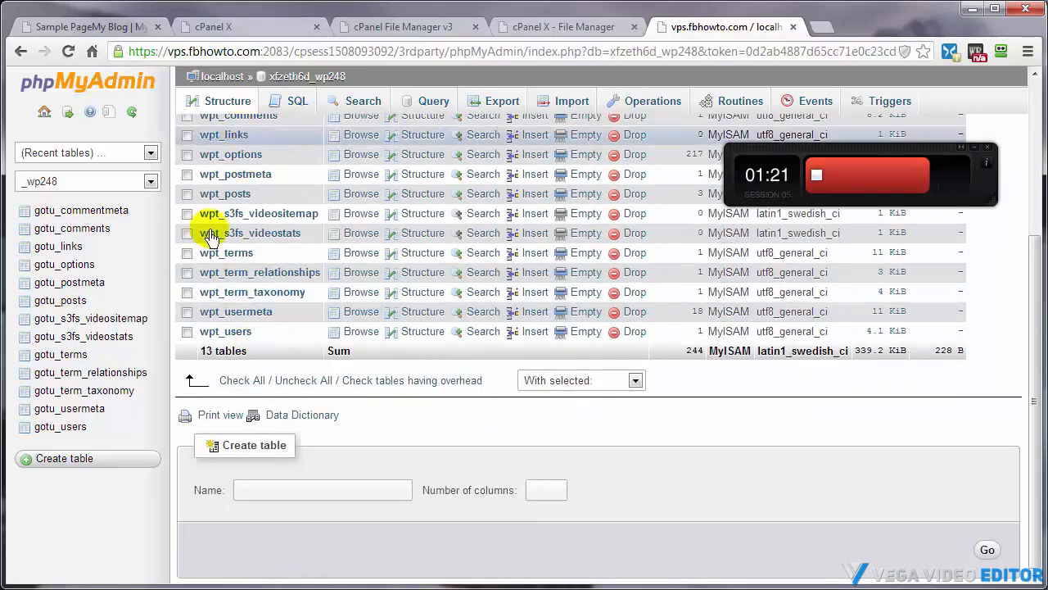
click(131, 111)
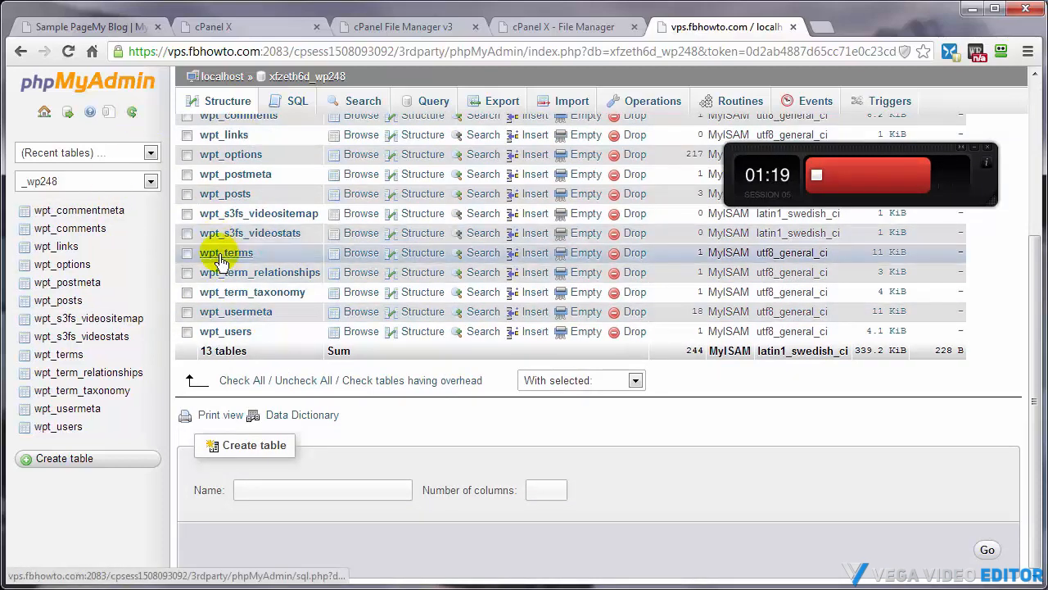
Change $table_prefix in wp-config.php to wpt_ and save the file
click(528, 28)
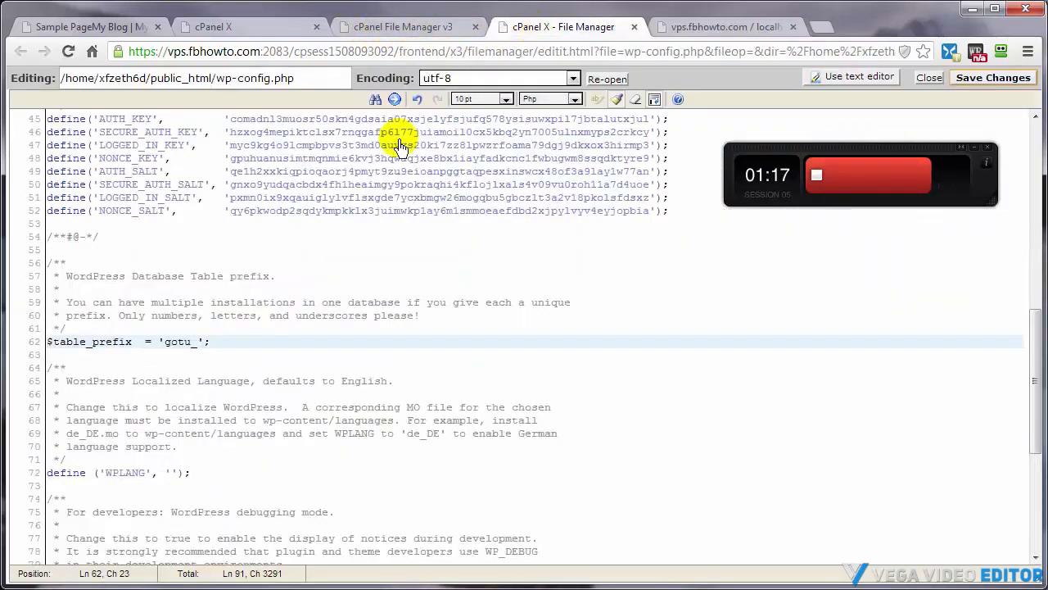
drag(191, 343, 165, 342)
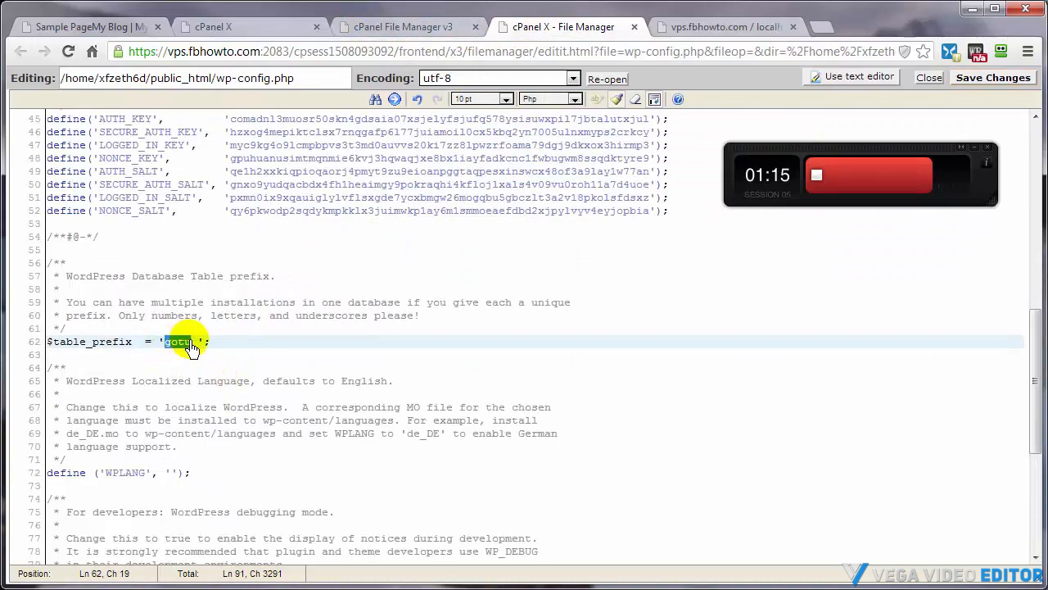
text(wp)
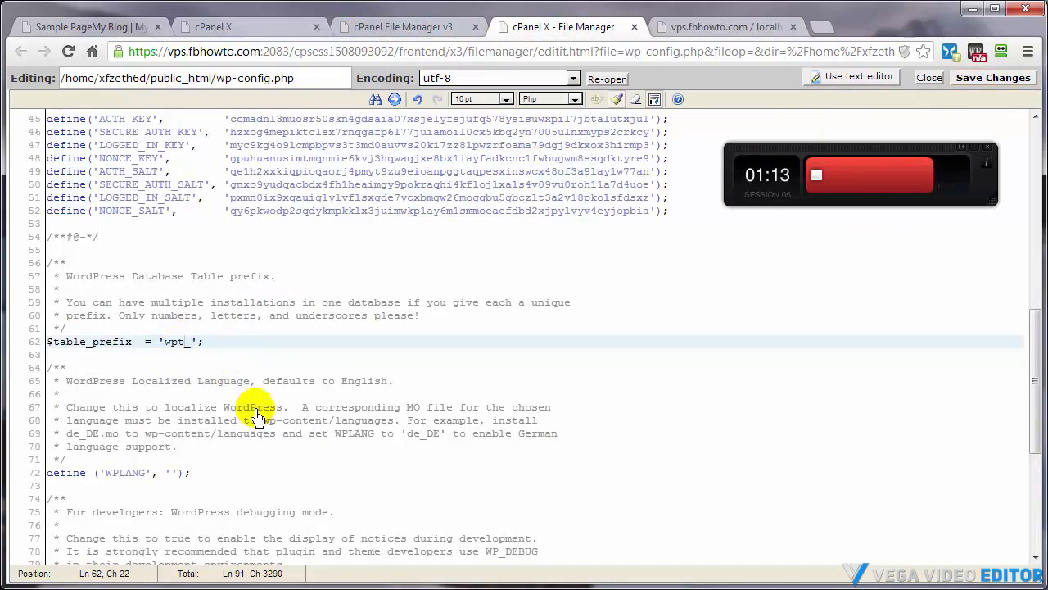
click(976, 79)
Reload the blog's Sample Page and go to its Home page to verify the site still loads
click(81, 28)
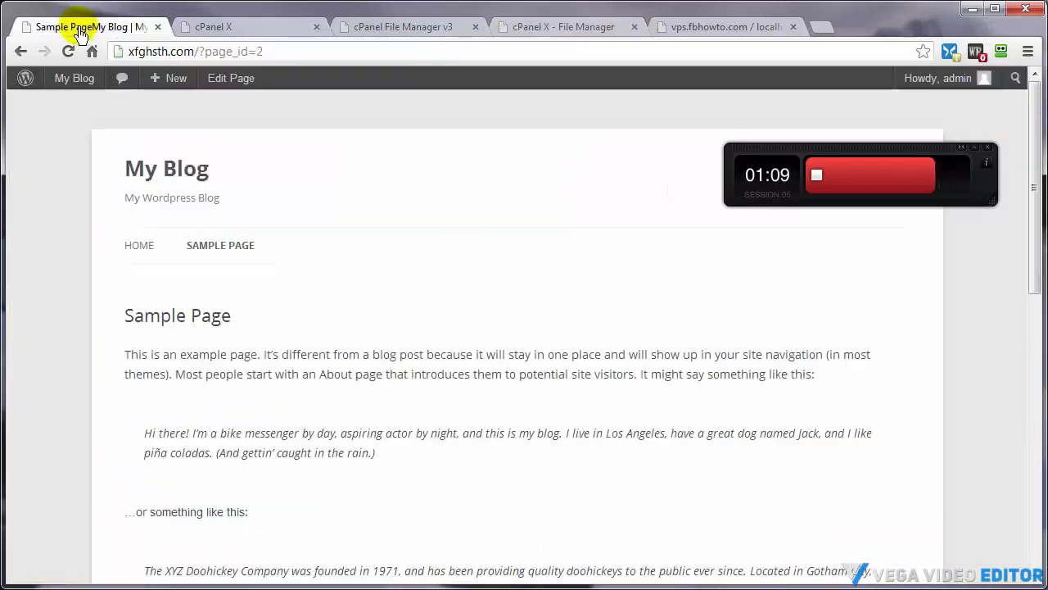
click(68, 51)
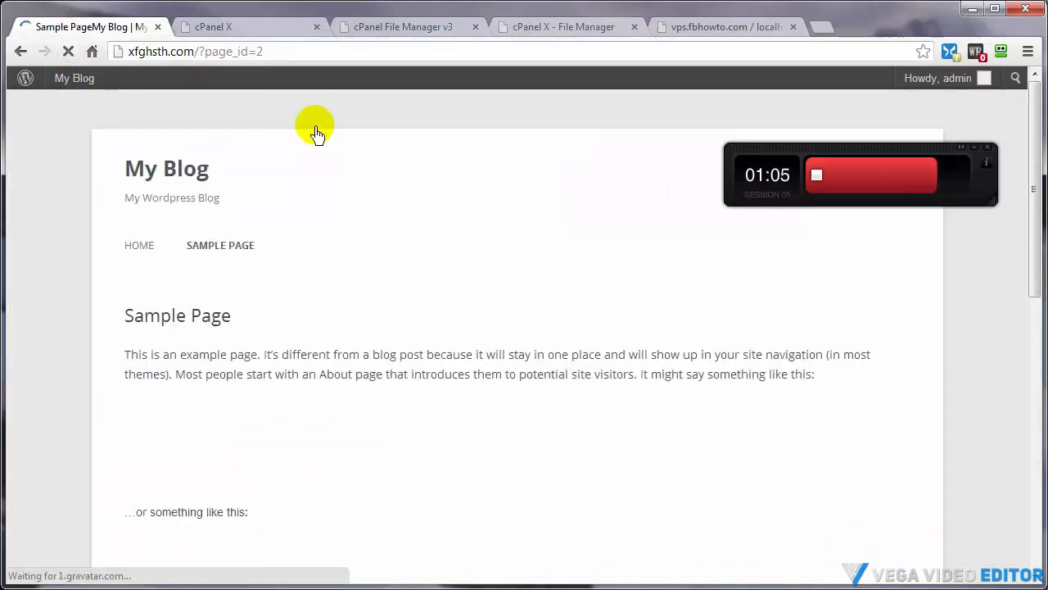
click(129, 253)
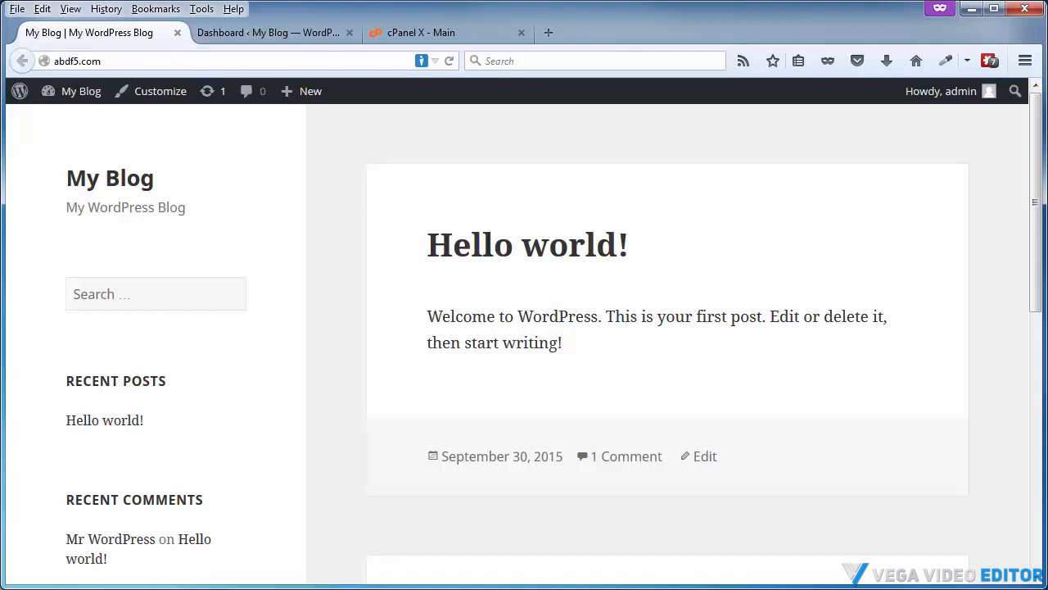
Search the homepage's page source for the version string 4.3.1 and review the version-removal code snippet in Notepad
right_click(319, 208)
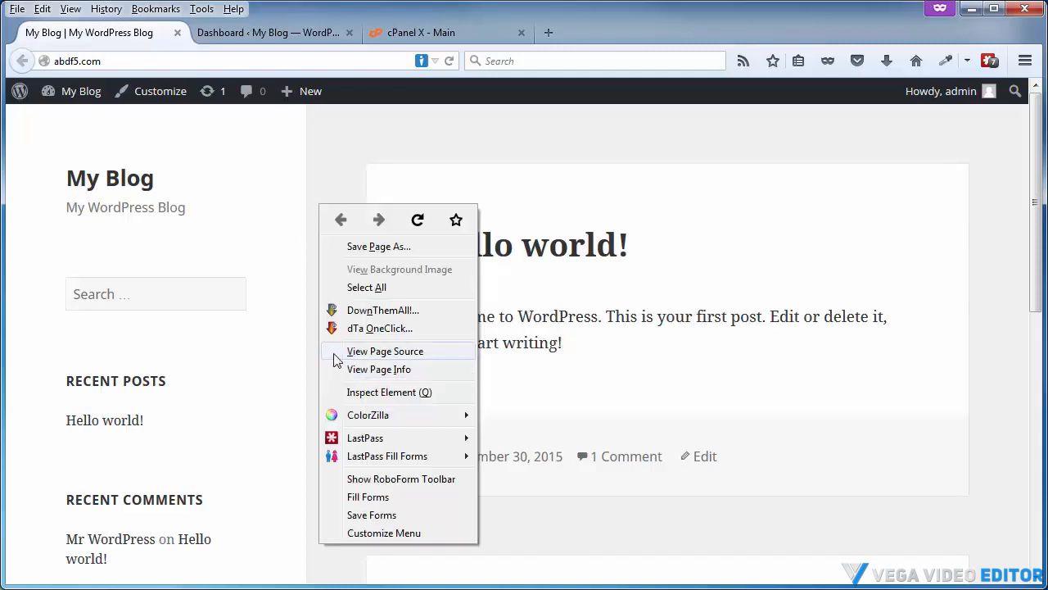
click(363, 352)
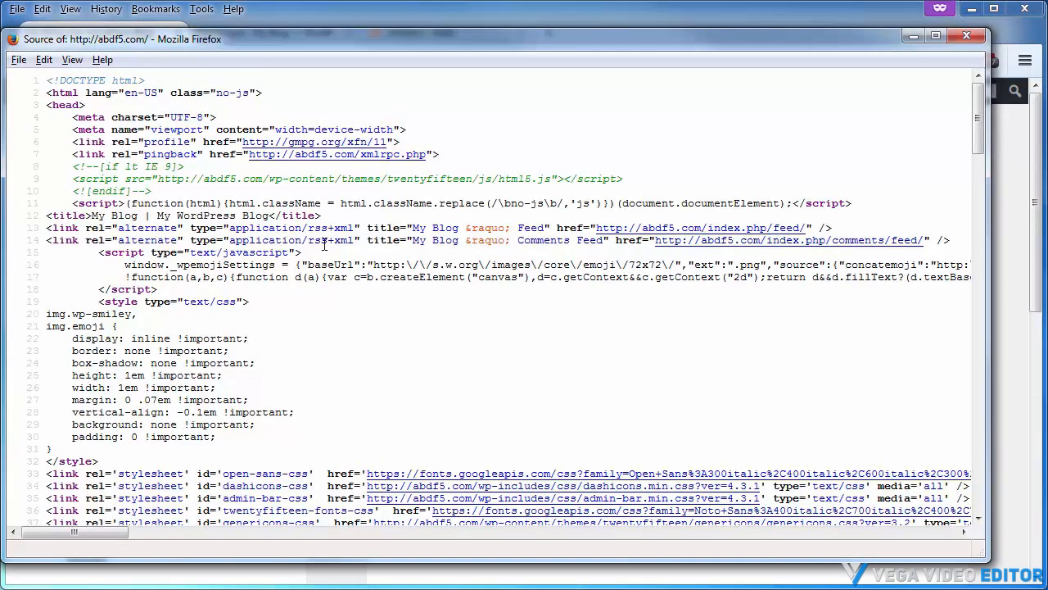
key(ctrl+f)
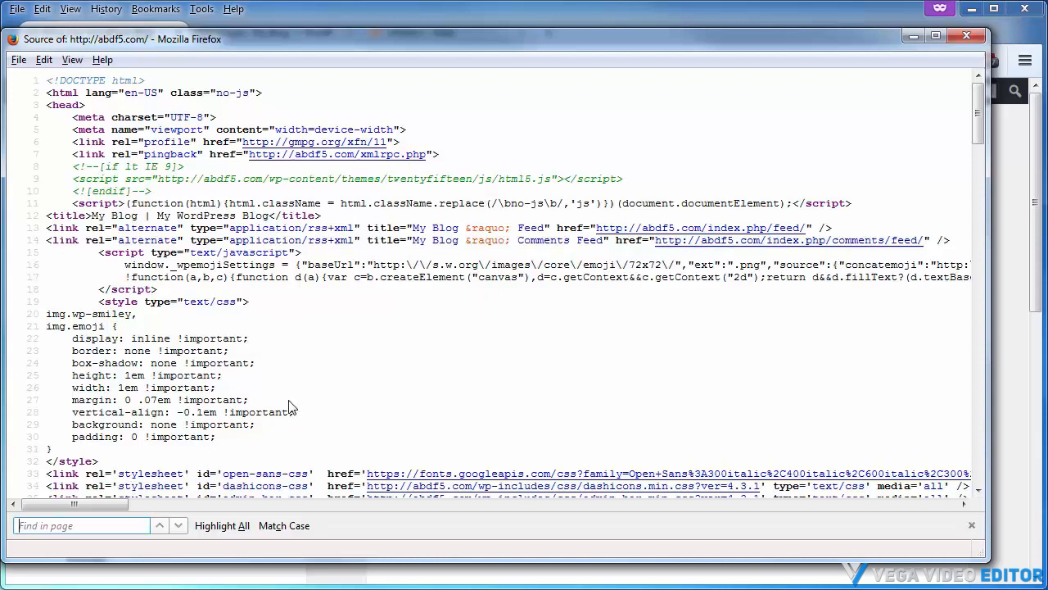
text(4.3.1)
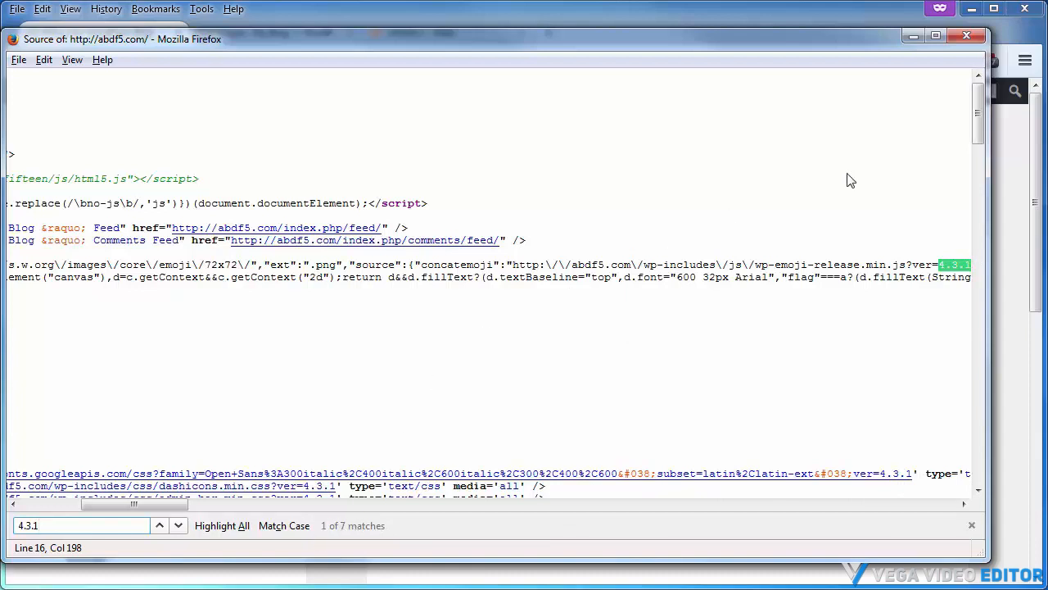
click(966, 36)
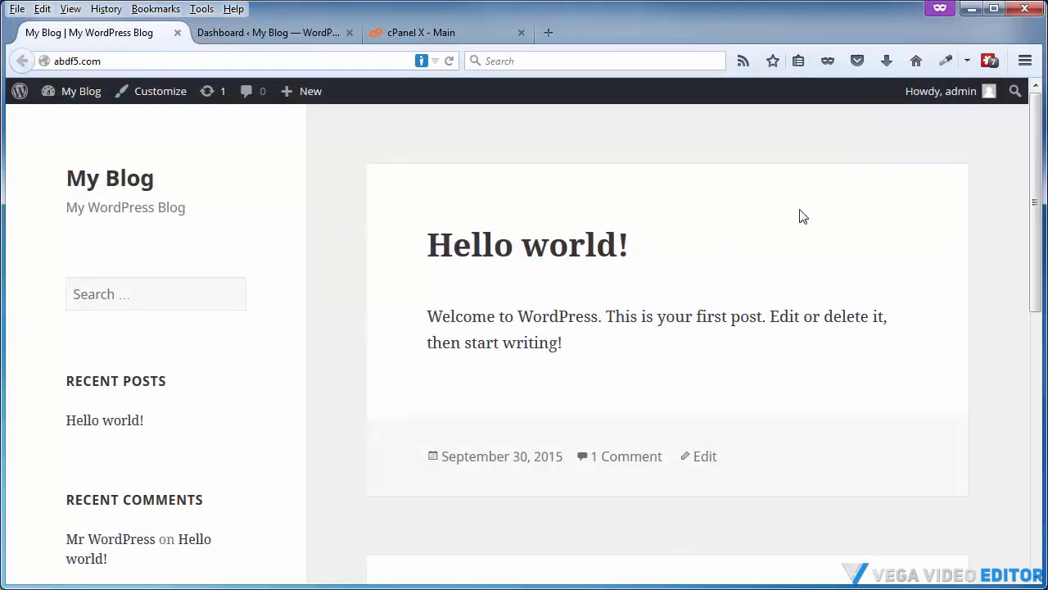
drag(1047, 159, 568, 84)
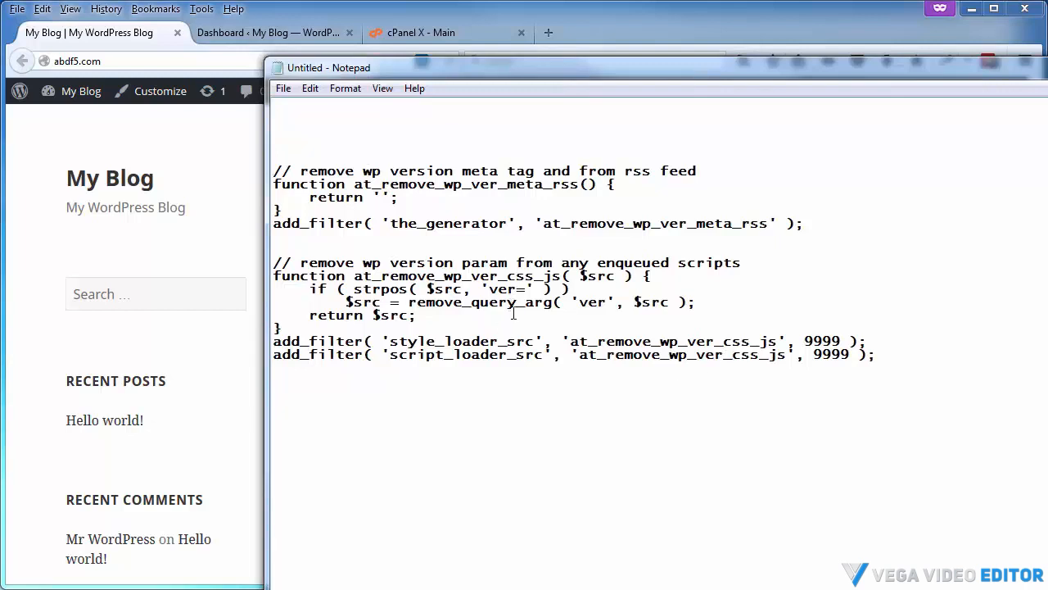
drag(489, 71, 1047, 74)
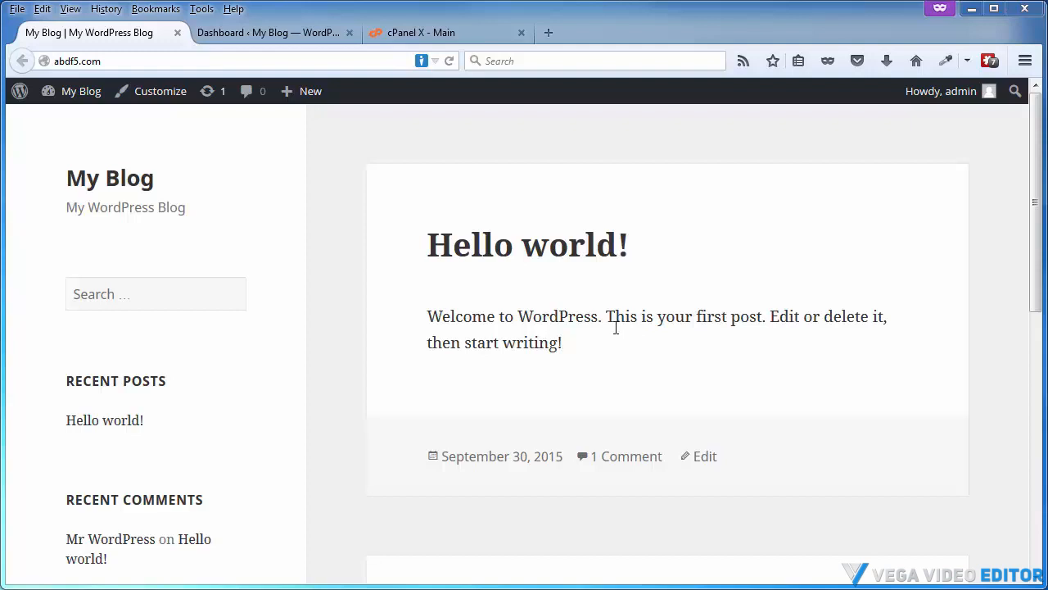
Search plugins for meta generator, then install and activate the Meta Generator and Version Info Remover plugin
click(258, 31)
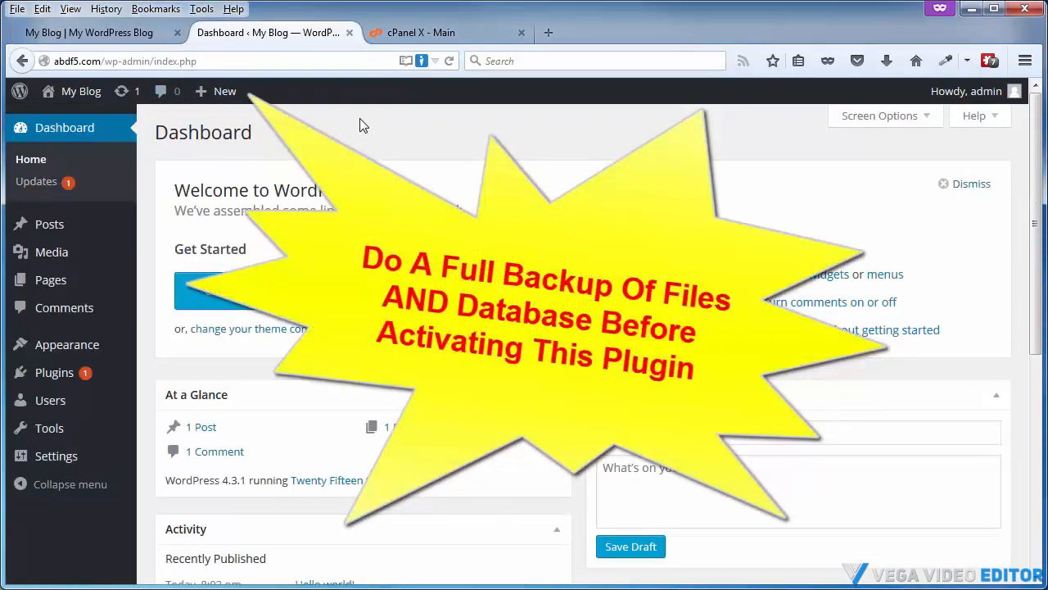
mouse_move(47, 378)
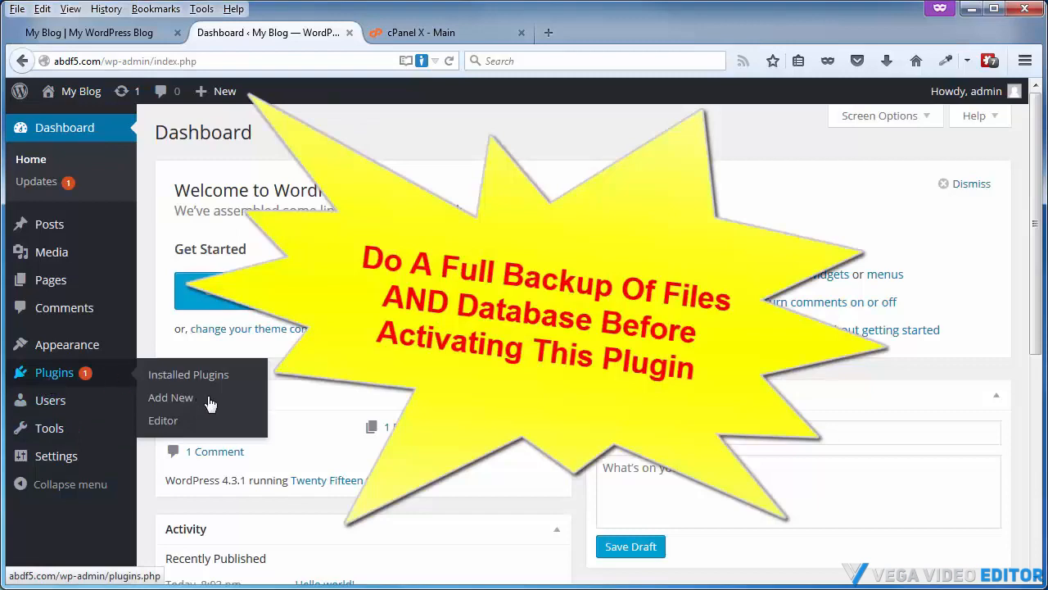
click(175, 399)
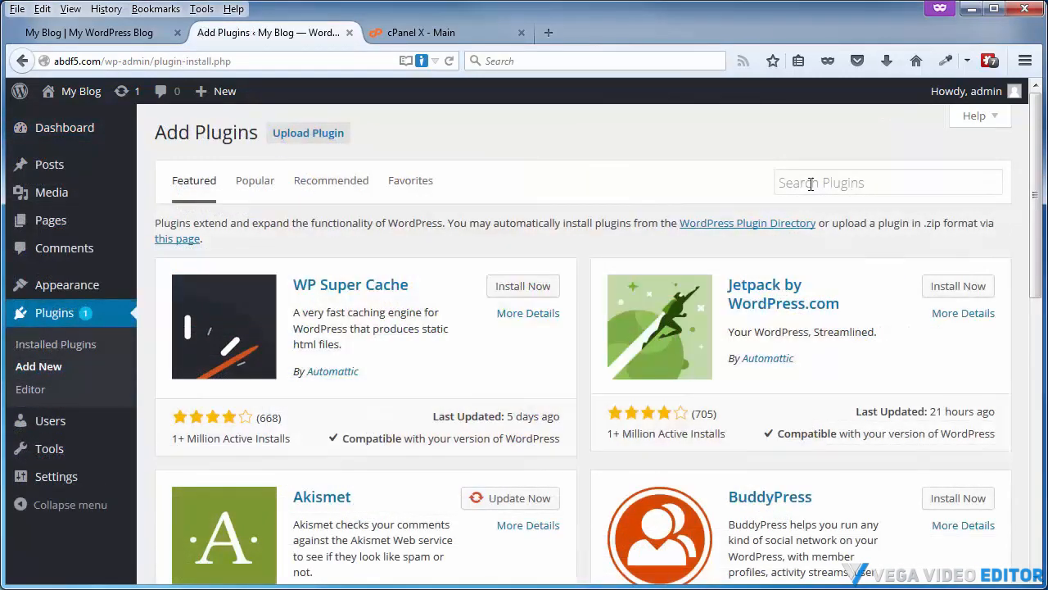
click(810, 183)
text(meta generator)
key(Return)
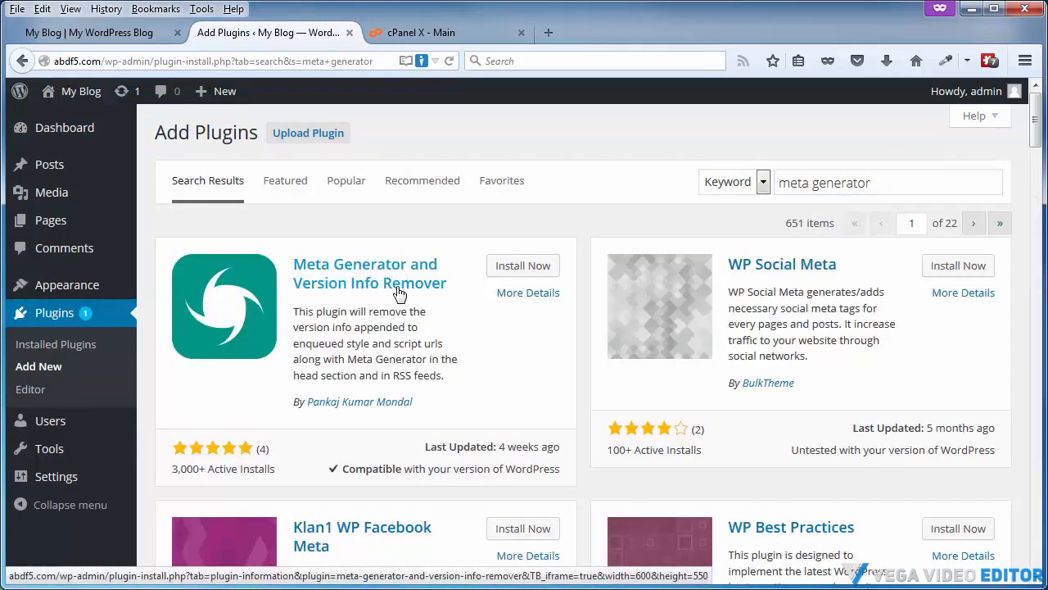
click(506, 268)
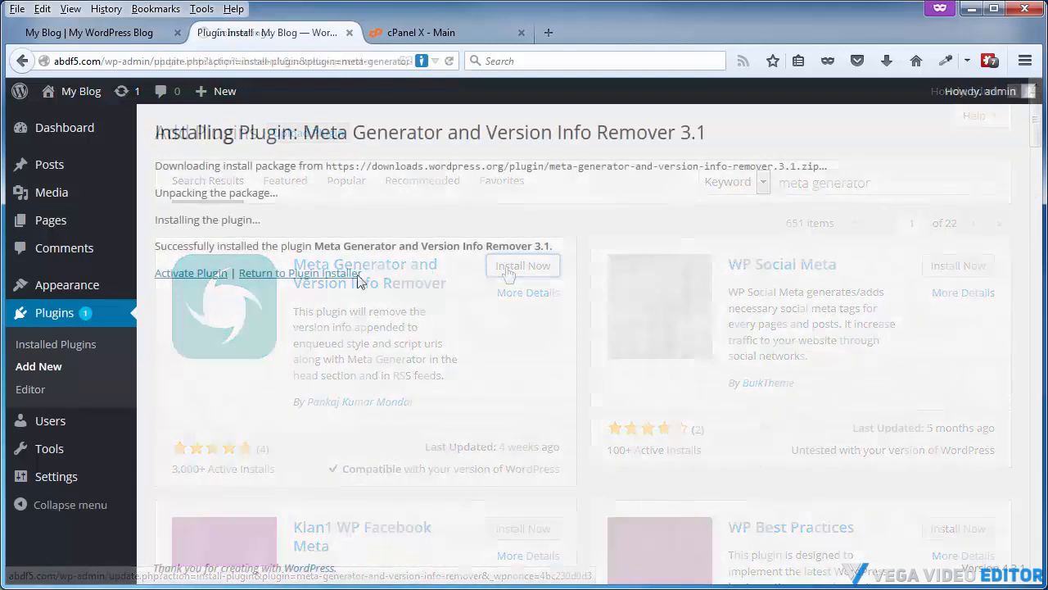
click(189, 276)
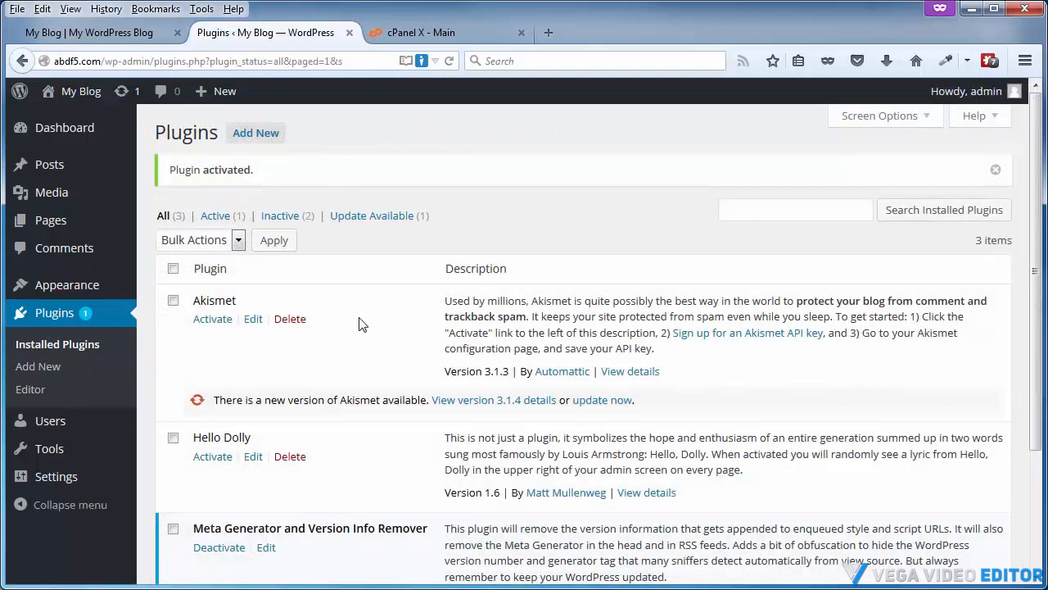
Open the Meta Generator and Version Info Remover settings page and review its removal options
mouse_move(54, 480)
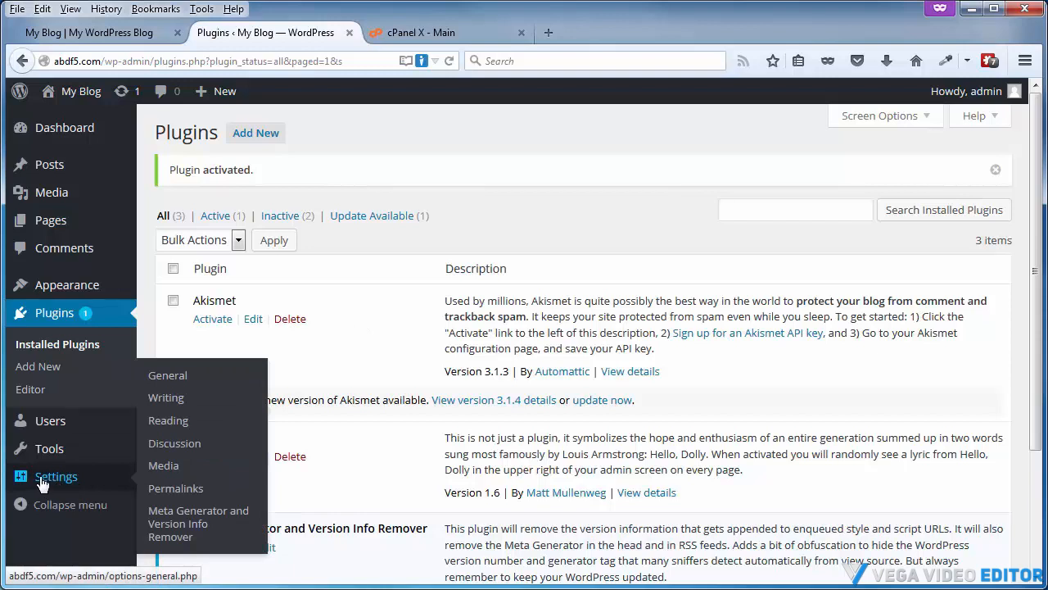
click(177, 522)
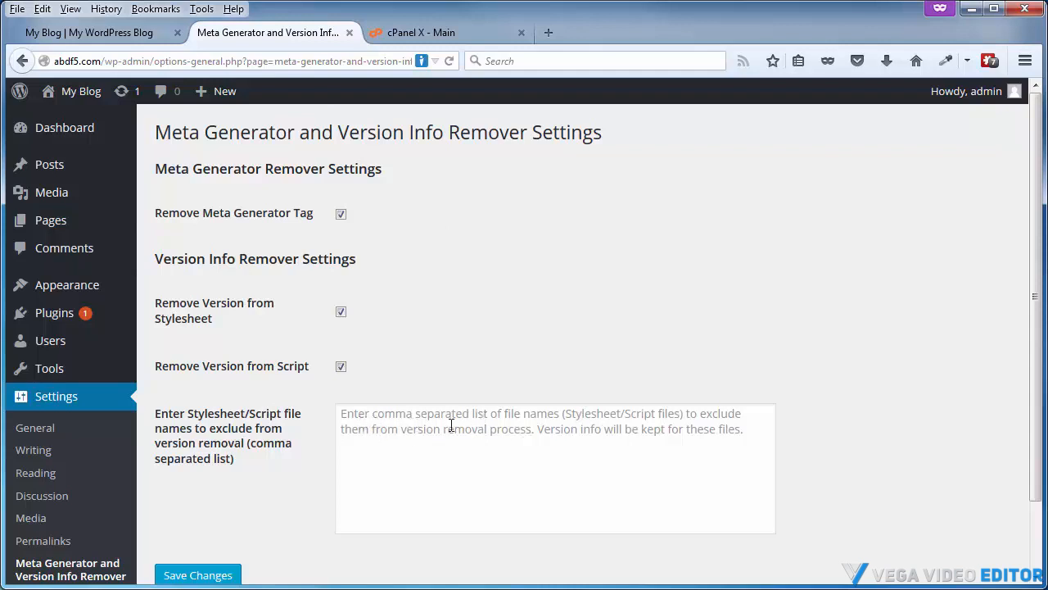
scroll(234, 510, down, 2)
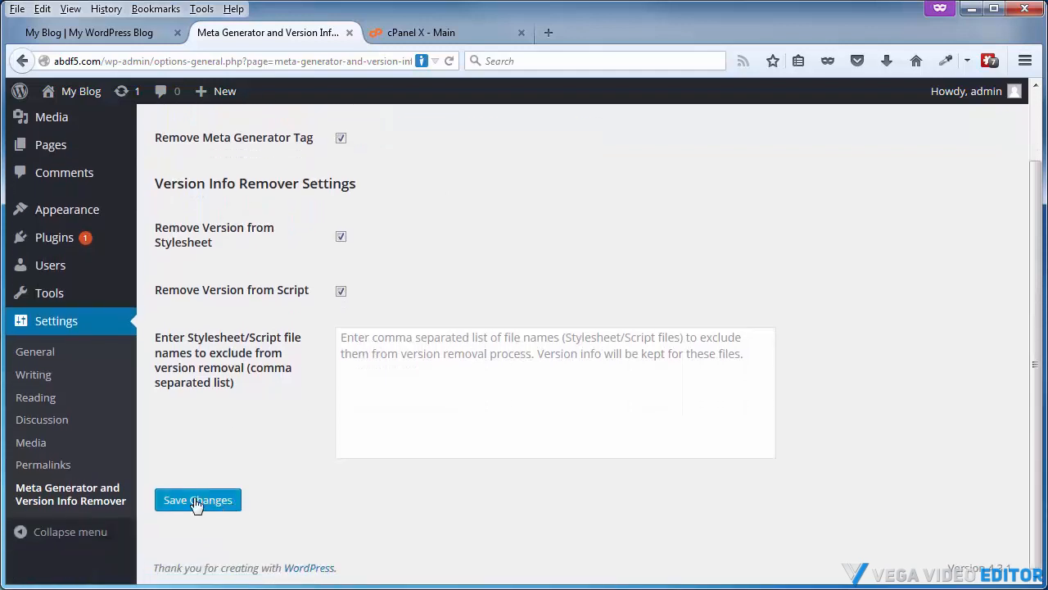
scroll(283, 424, up, 2)
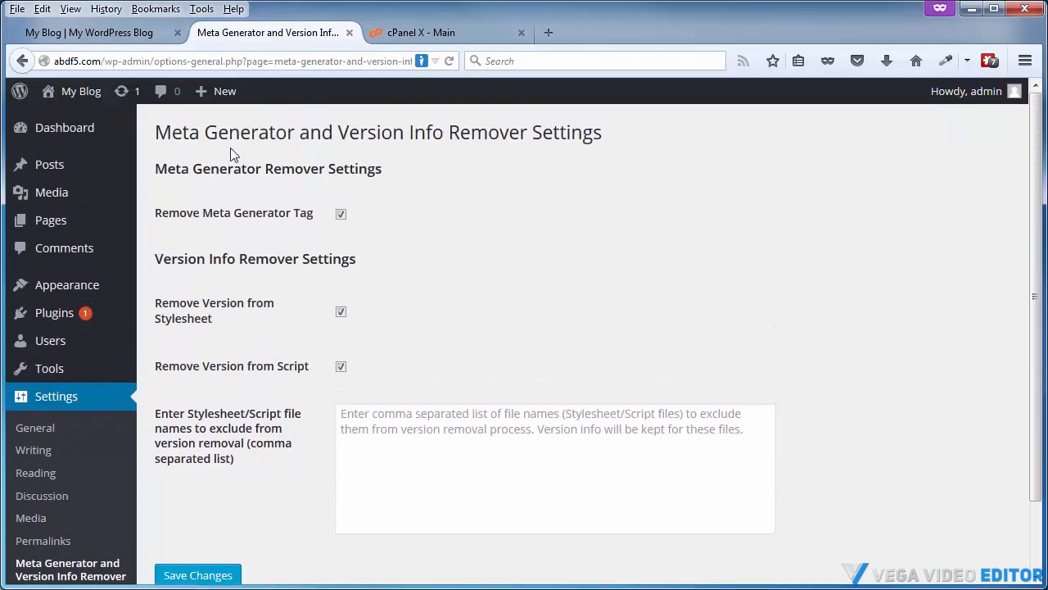
Reload the blog homepage, search its page source for 4.3.1, and open the Hello world post to check the site
click(125, 34)
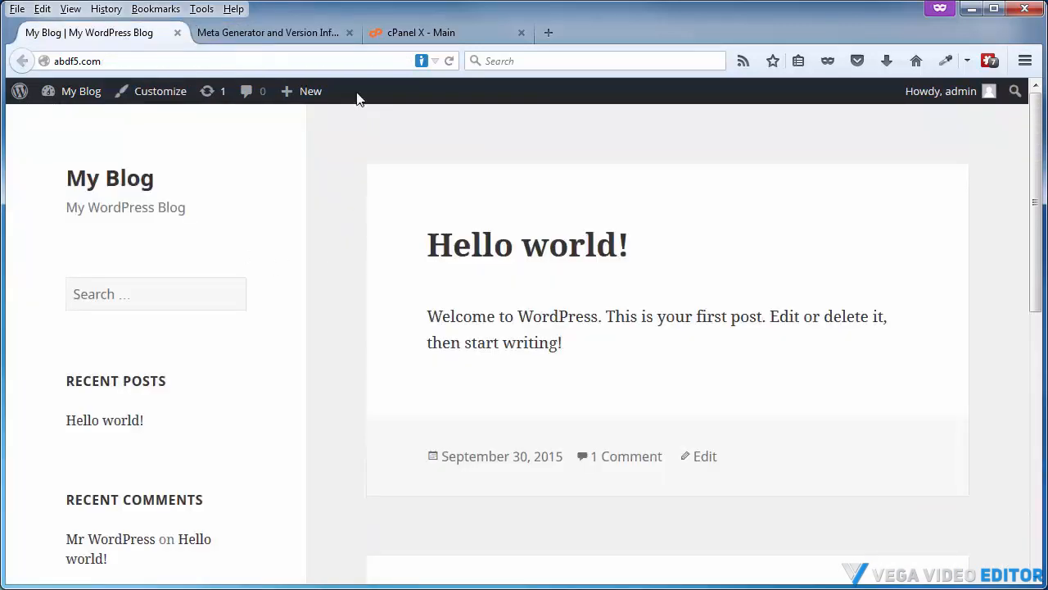
click(451, 62)
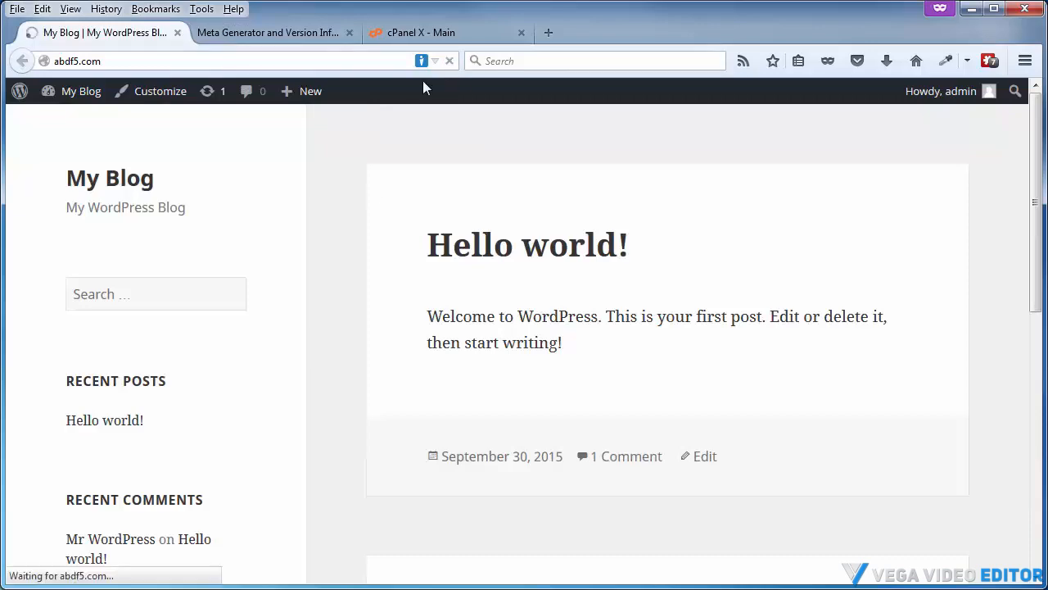
right_click(318, 194)
click(363, 339)
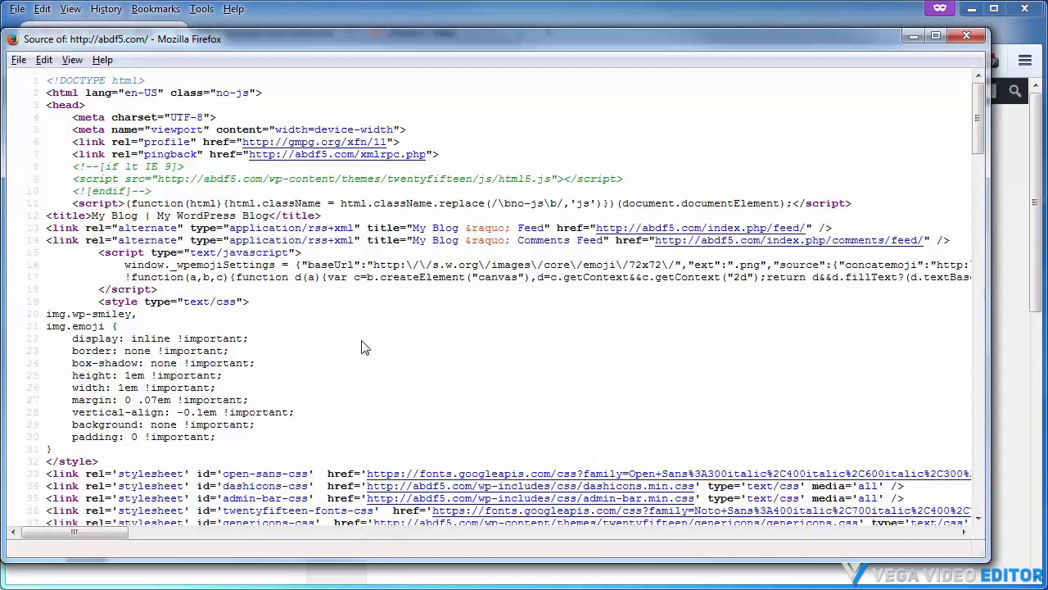
key(ctrl+f)
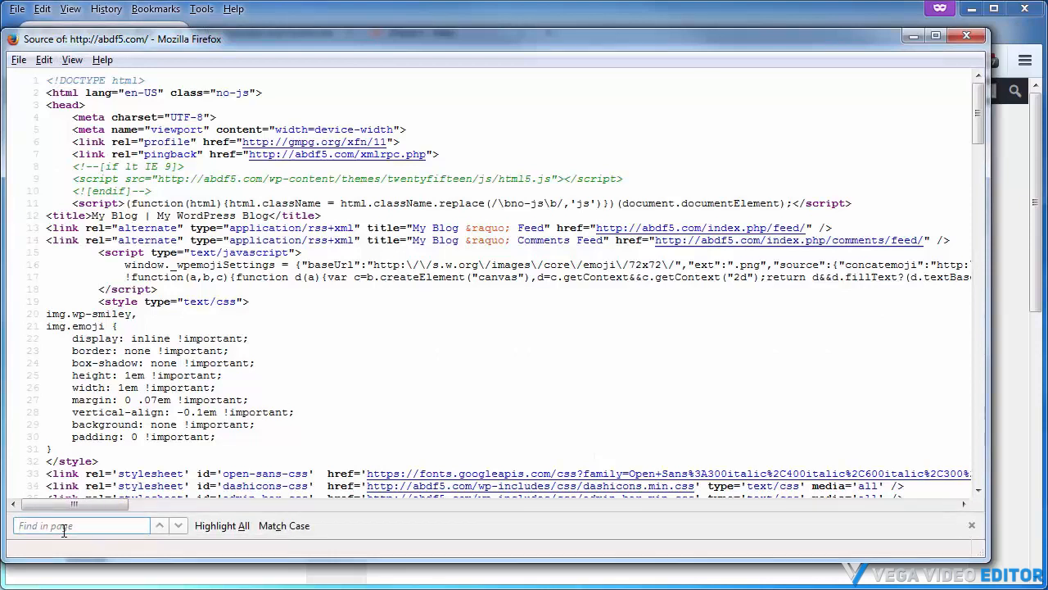
text(4.)
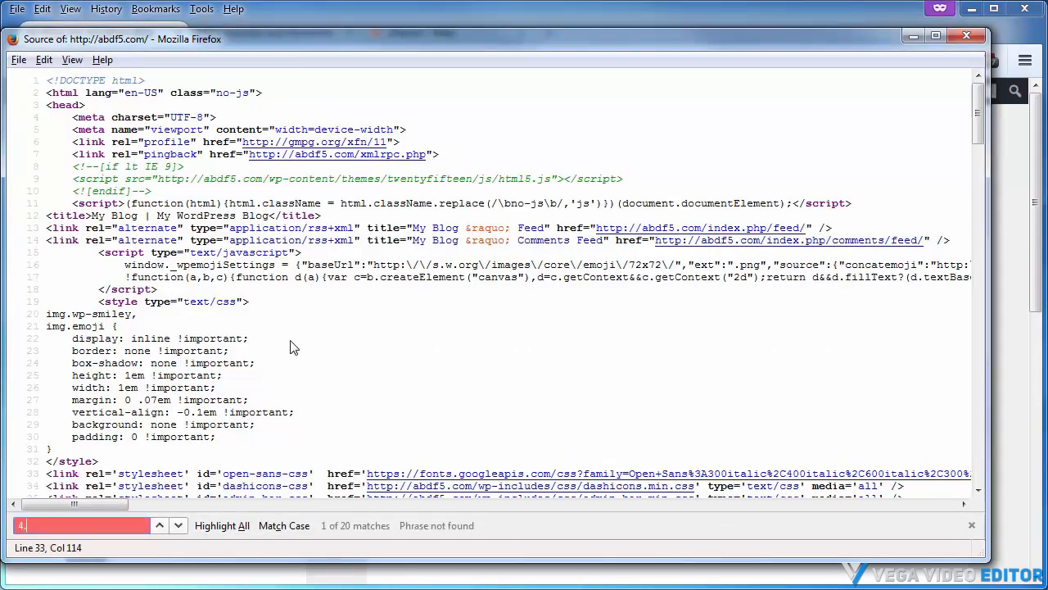
text(3.1)
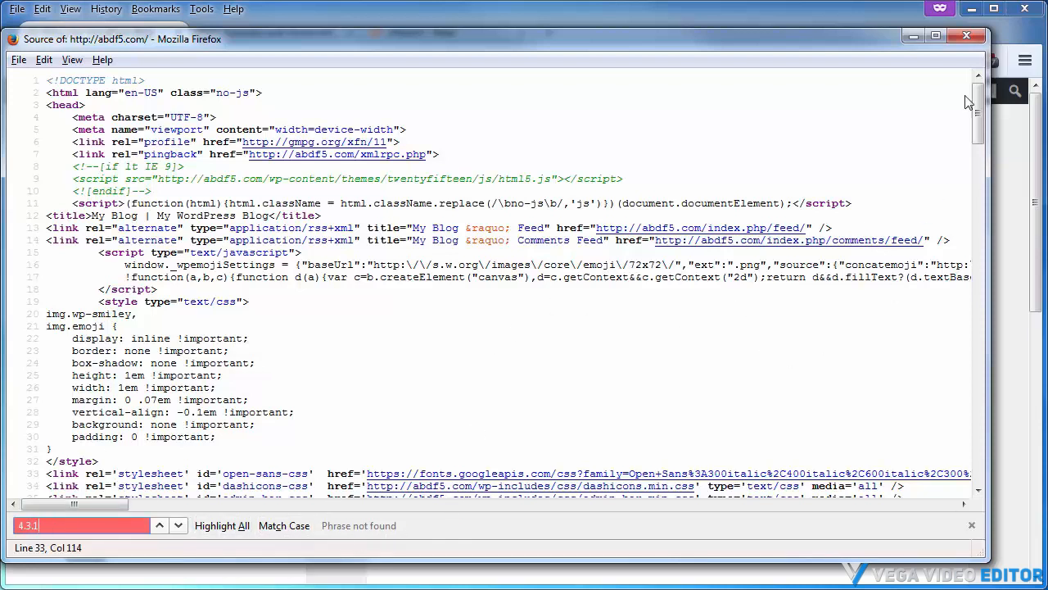
click(966, 35)
click(479, 246)
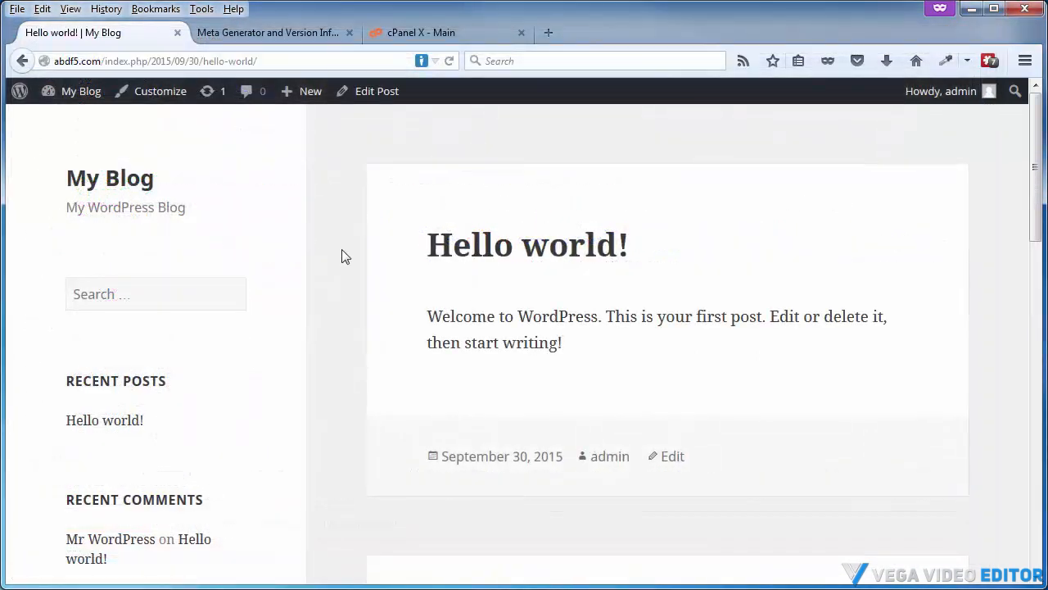
click(524, 459)
Open the File Manager from the cPanel main page
click(432, 31)
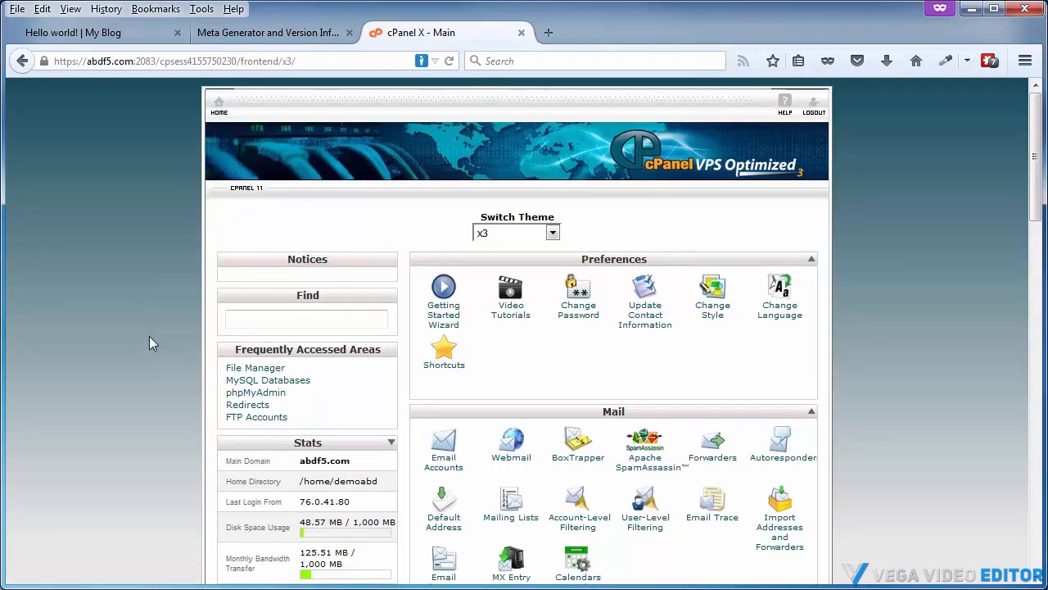
scroll(150, 343, down, 8)
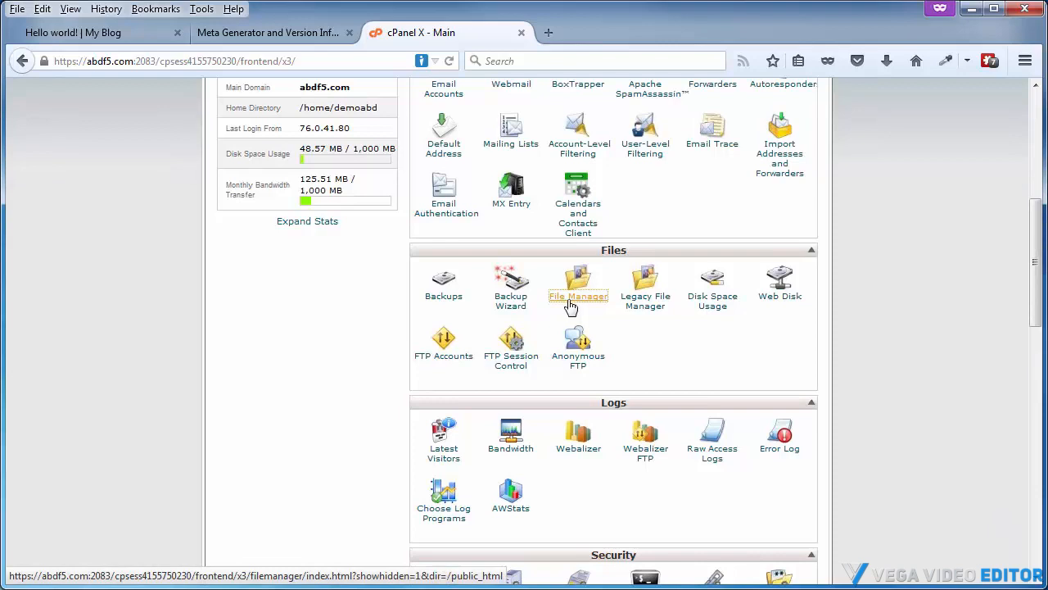
click(571, 305)
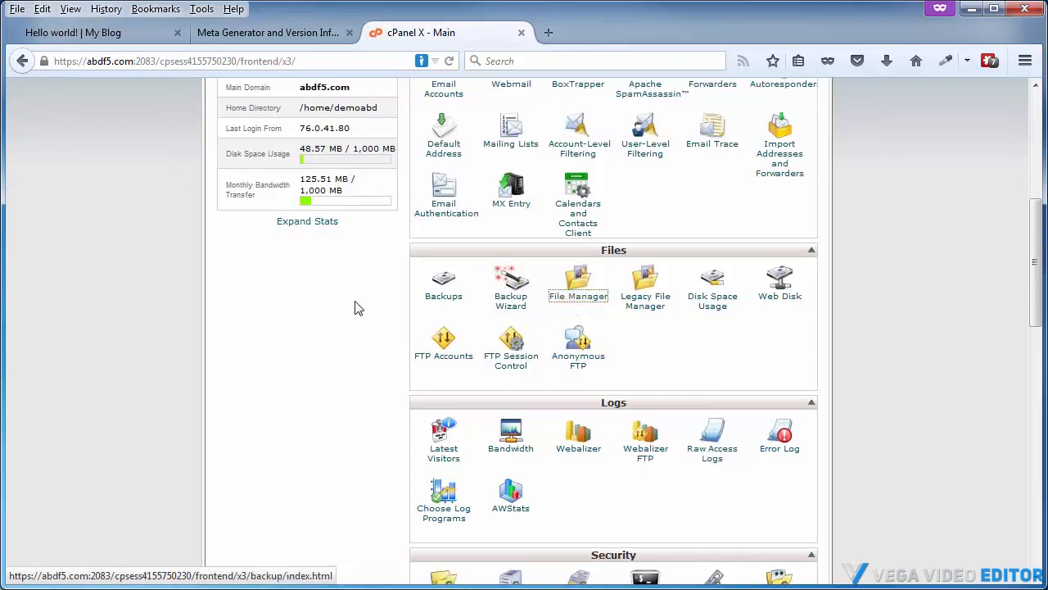
click(571, 304)
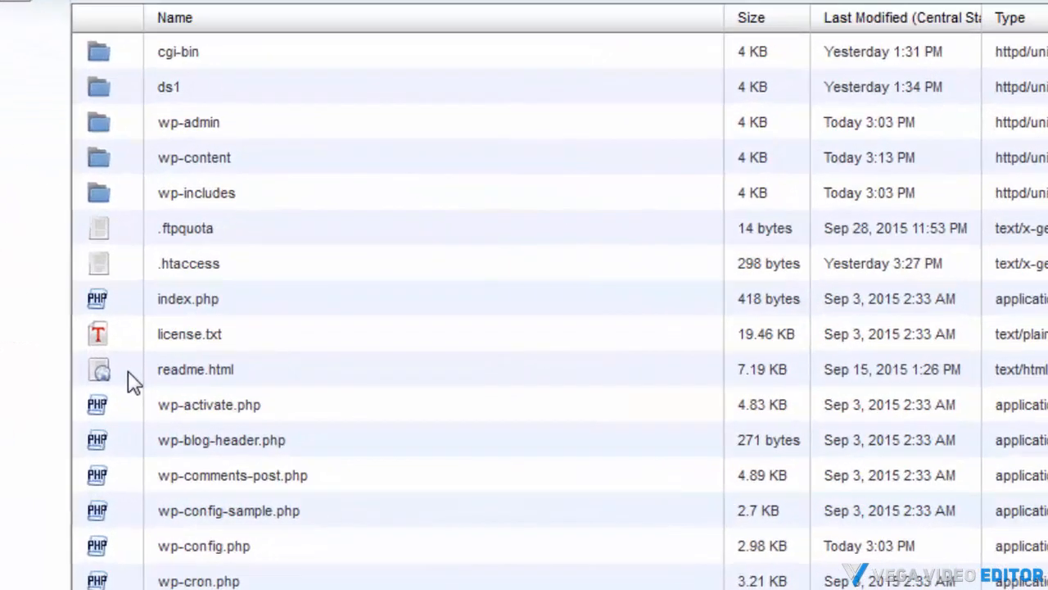
Delete license.txt, readme.html and wp-config-sample.php from public_html
click(314, 426)
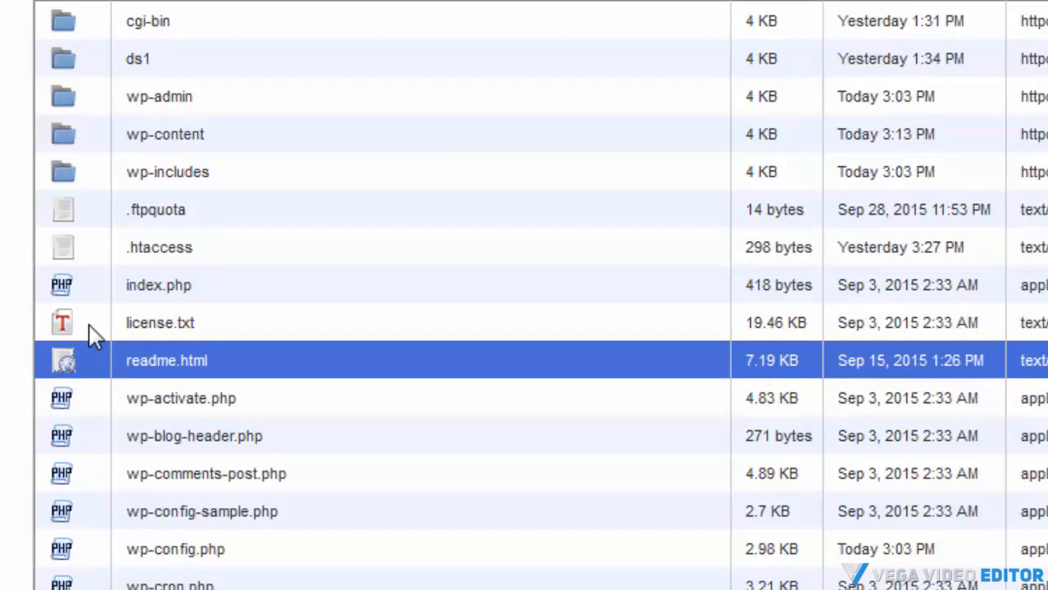
ctrl+click(93, 335)
scroll(93, 336, down, 3)
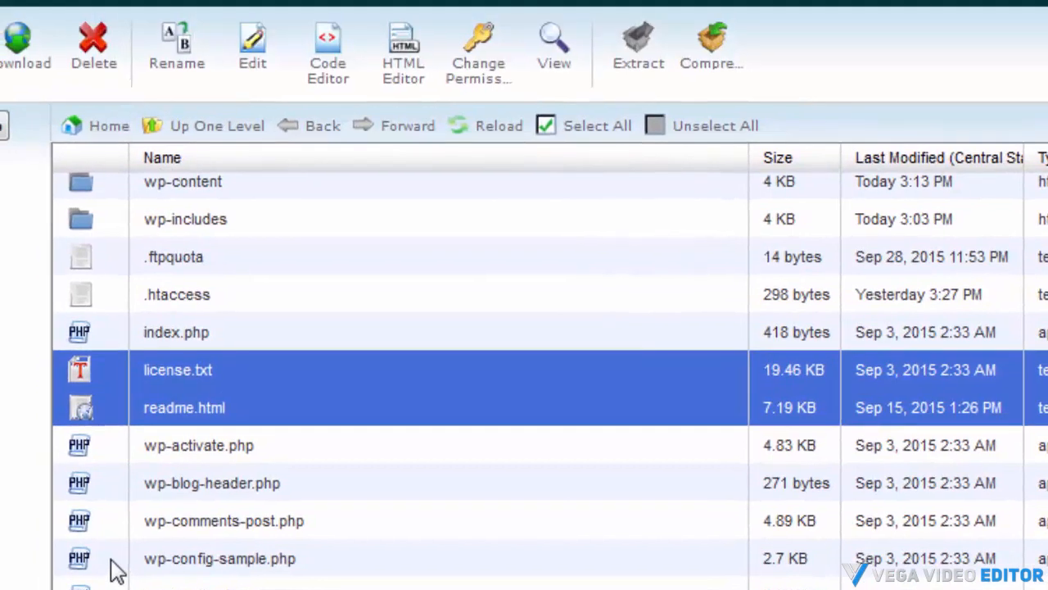
ctrl+click(107, 501)
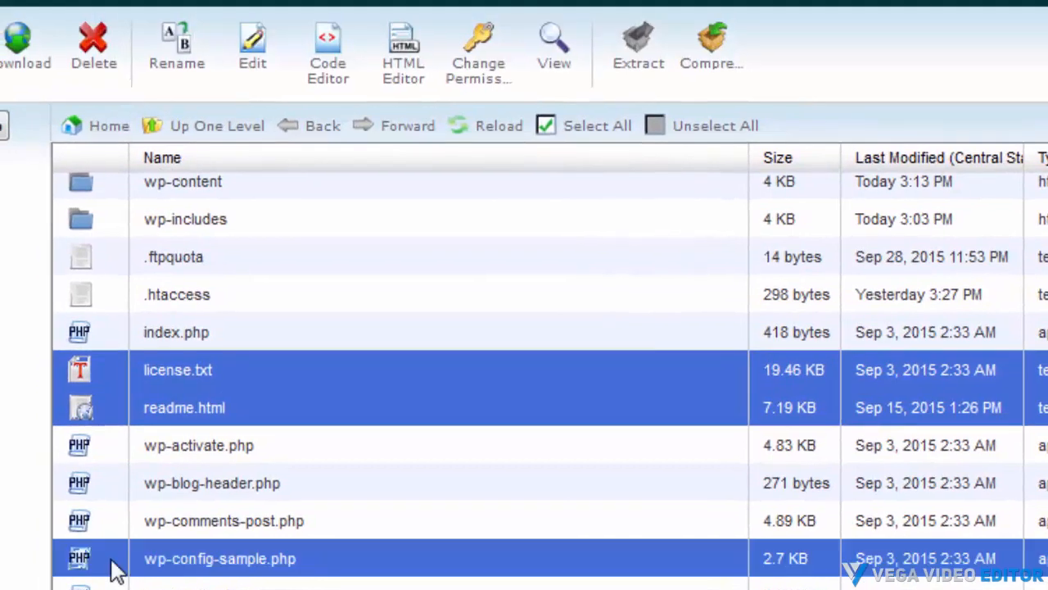
click(100, 63)
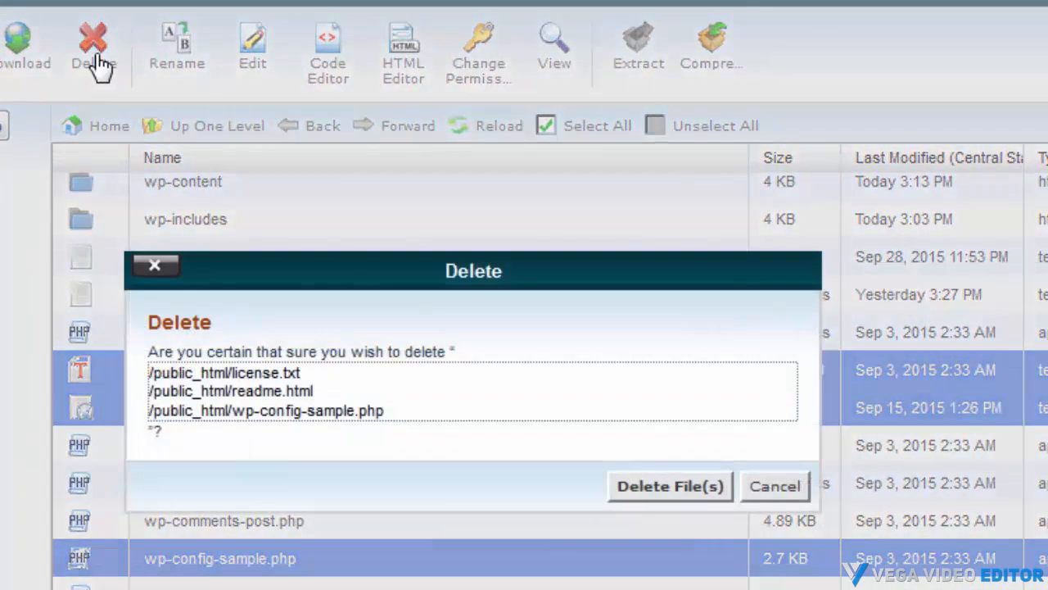
click(665, 492)
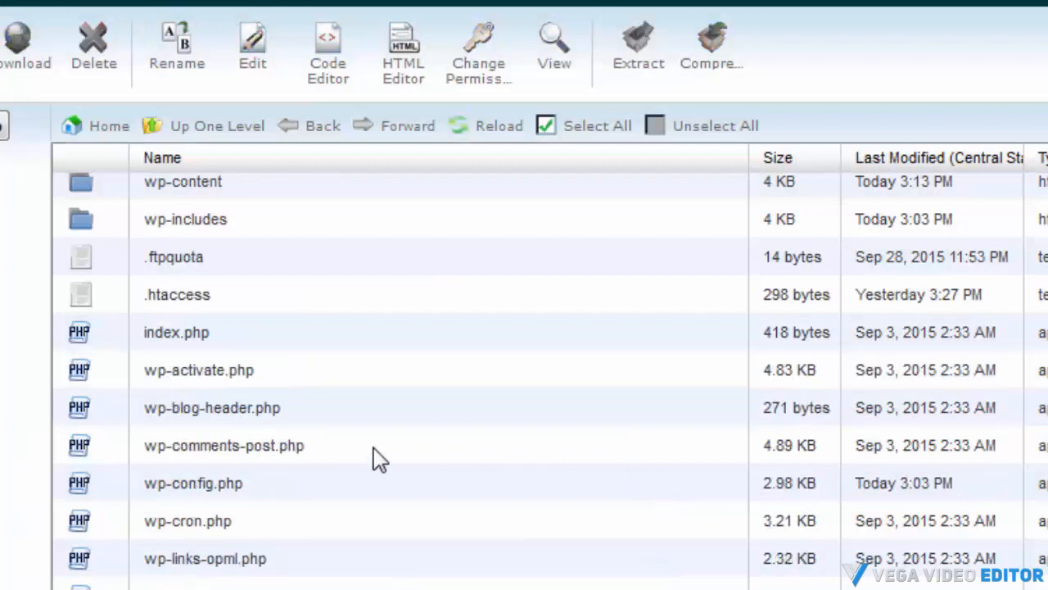
Delete install-helper.php and install.php from the wp-admin folder
scroll(344, 450, up, 3)
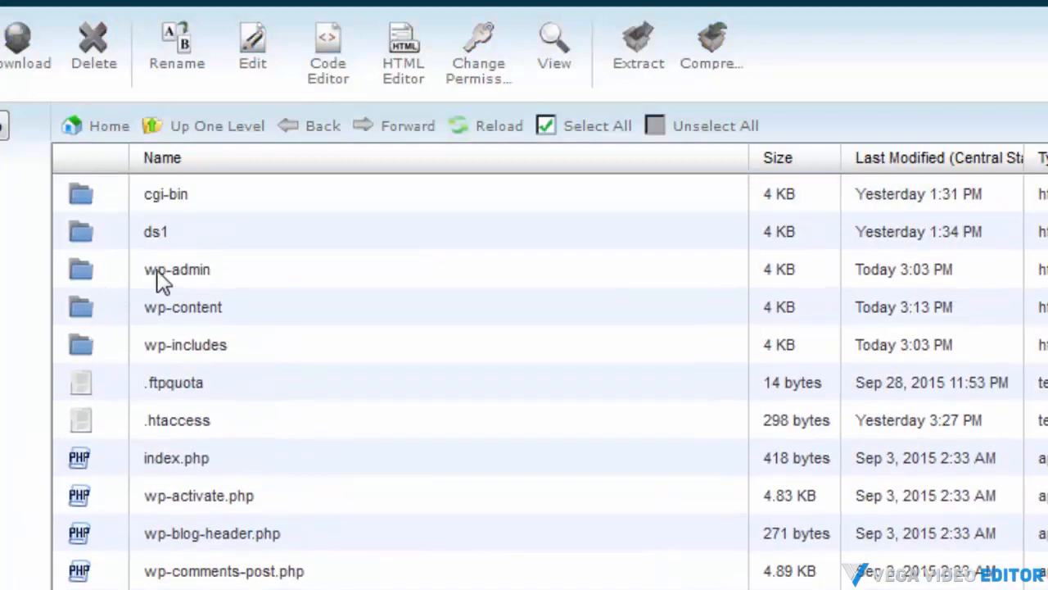
double_click(109, 279)
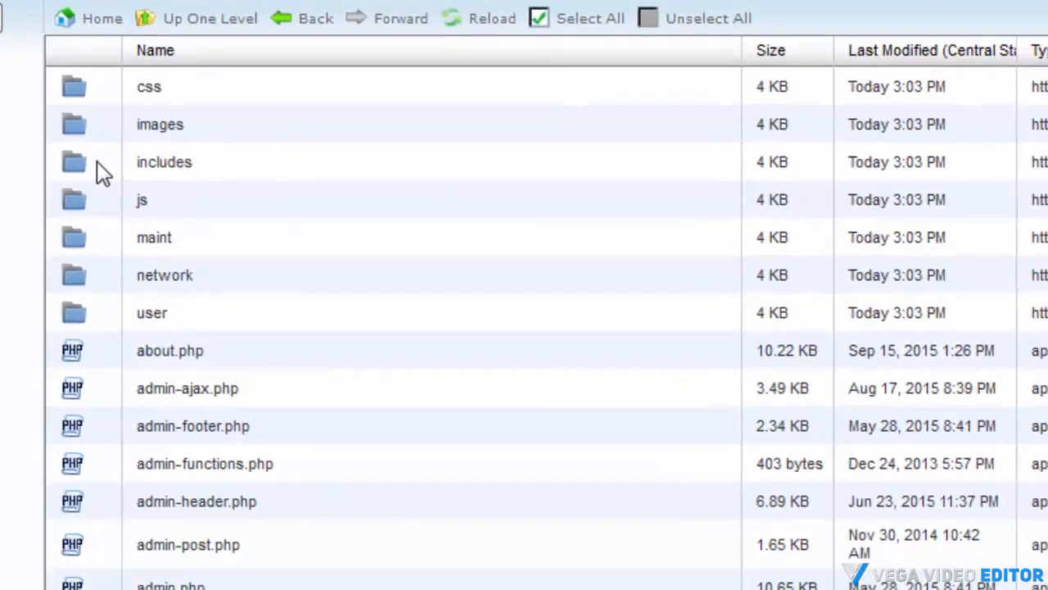
scroll(94, 147, down, 8)
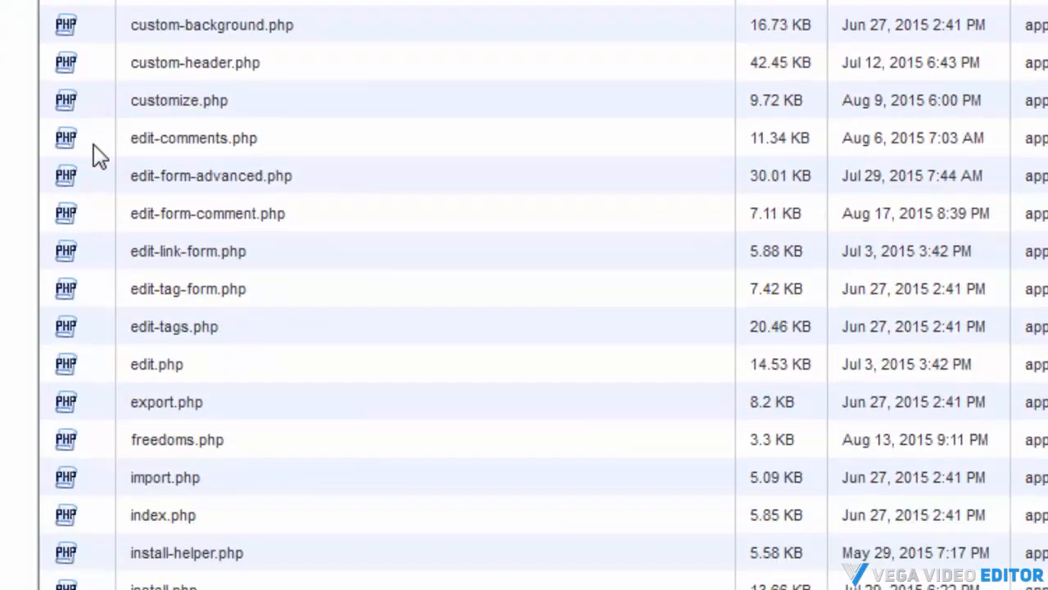
scroll(95, 238, down, 3)
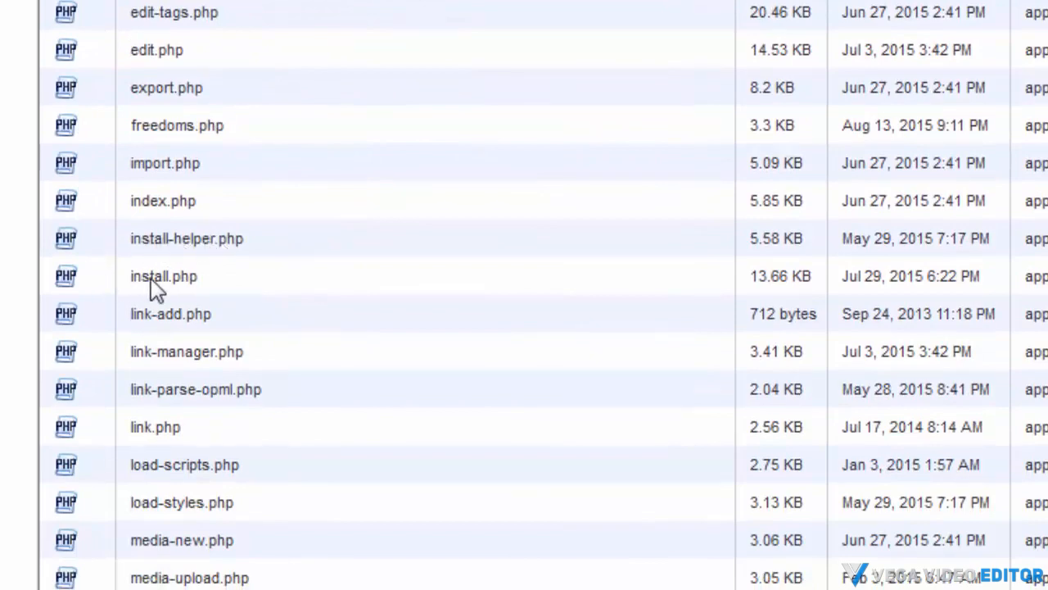
click(84, 280)
ctrl+click(95, 244)
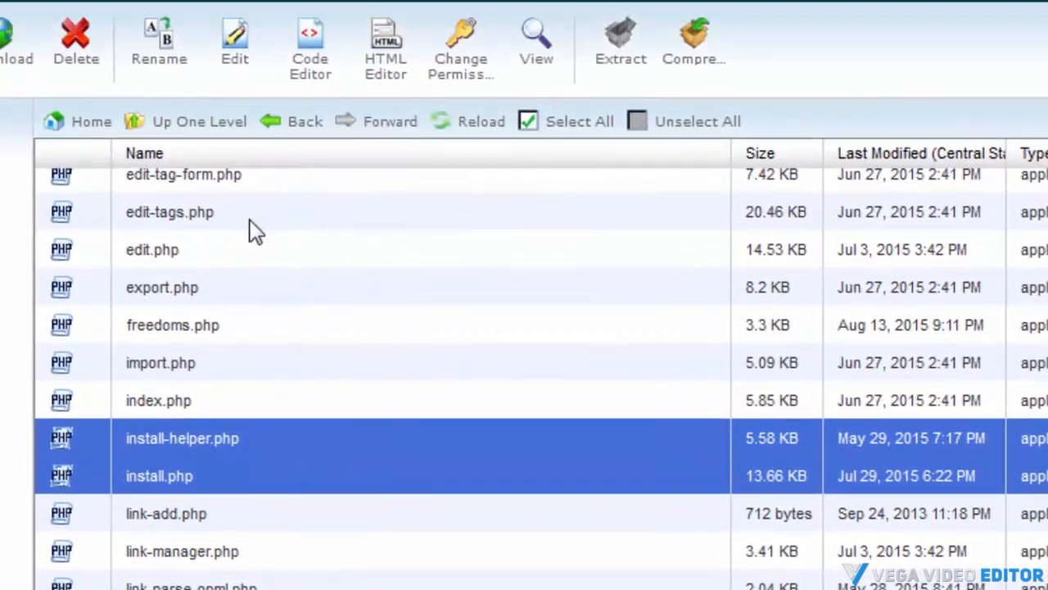
click(86, 61)
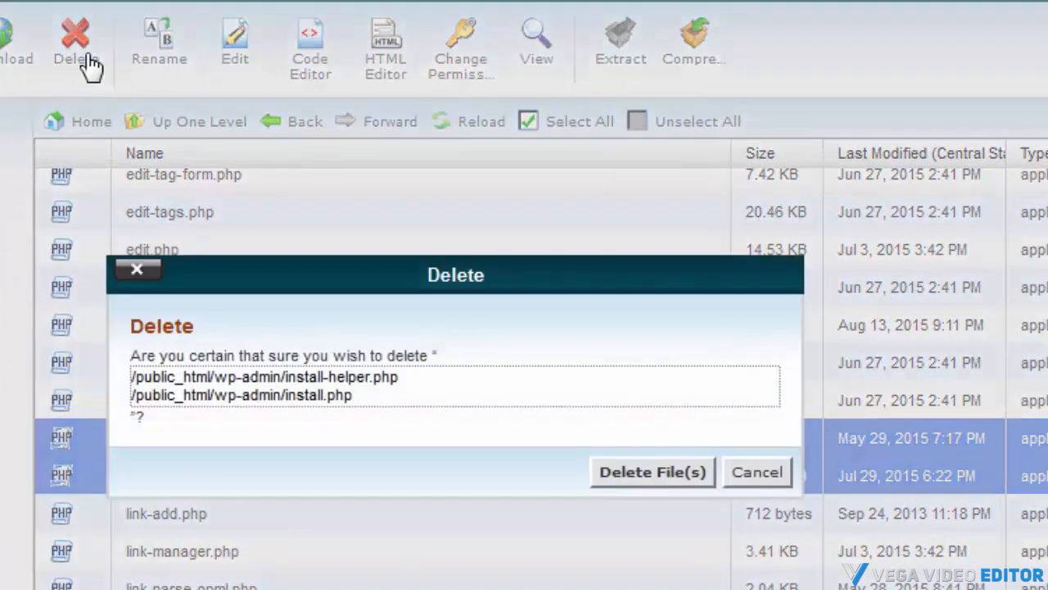
click(651, 472)
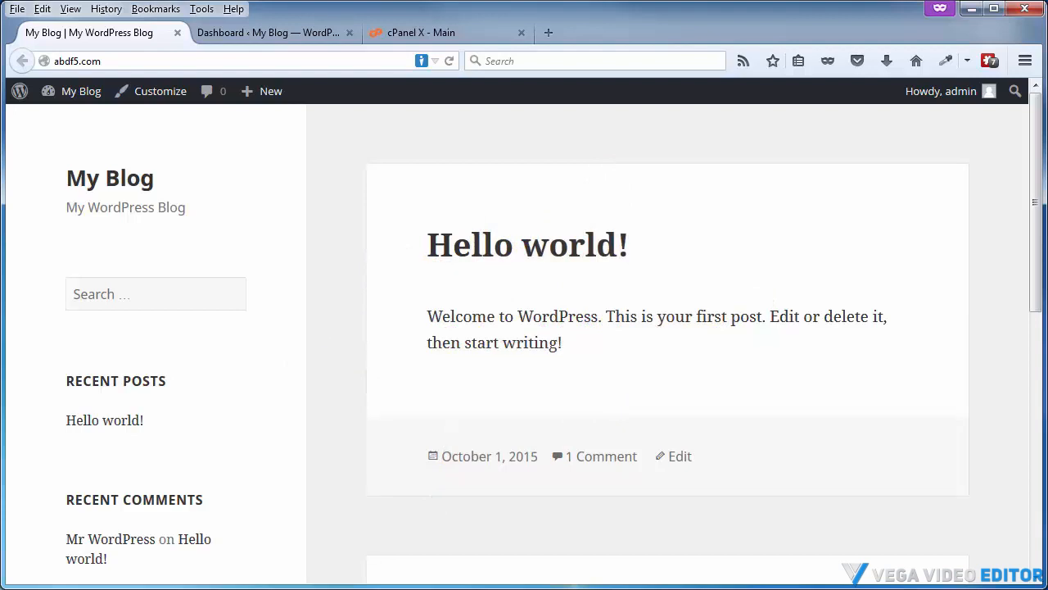
Search the plugin directory for ithemes security, then install and activate the iThemes Security plugin
click(273, 38)
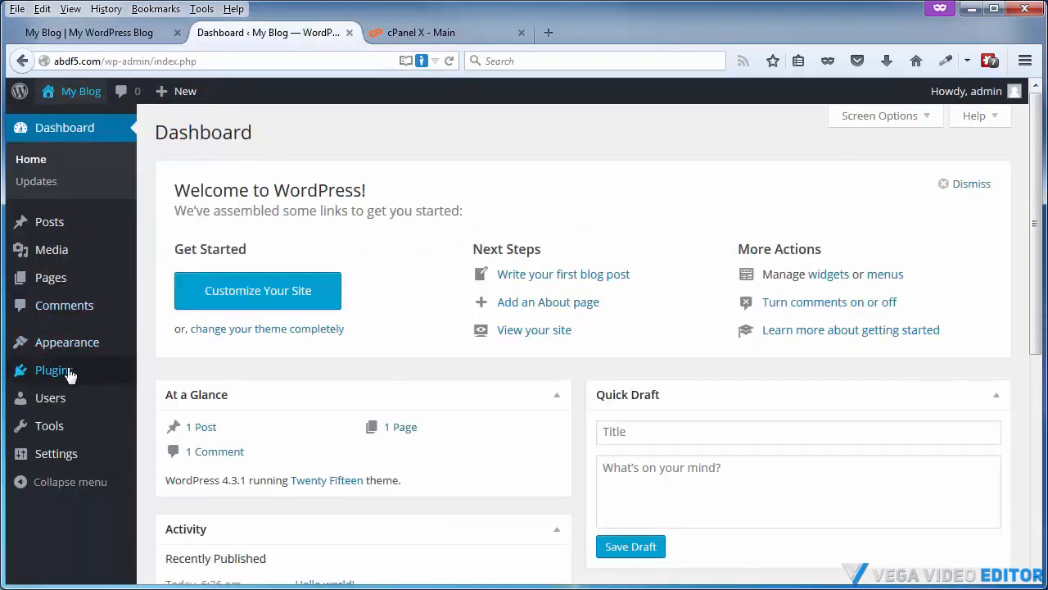
mouse_move(59, 377)
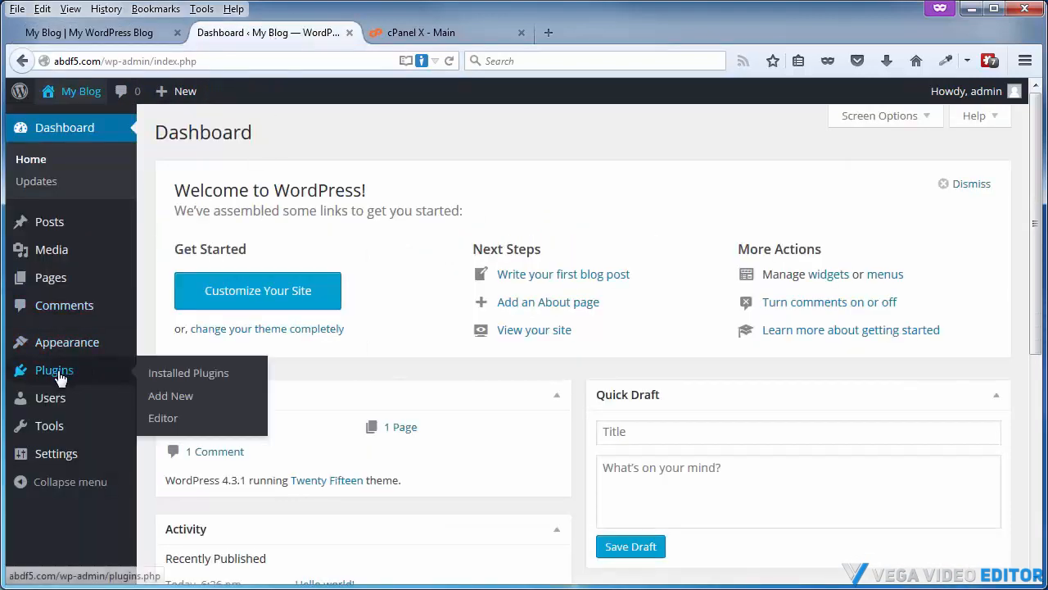
click(168, 398)
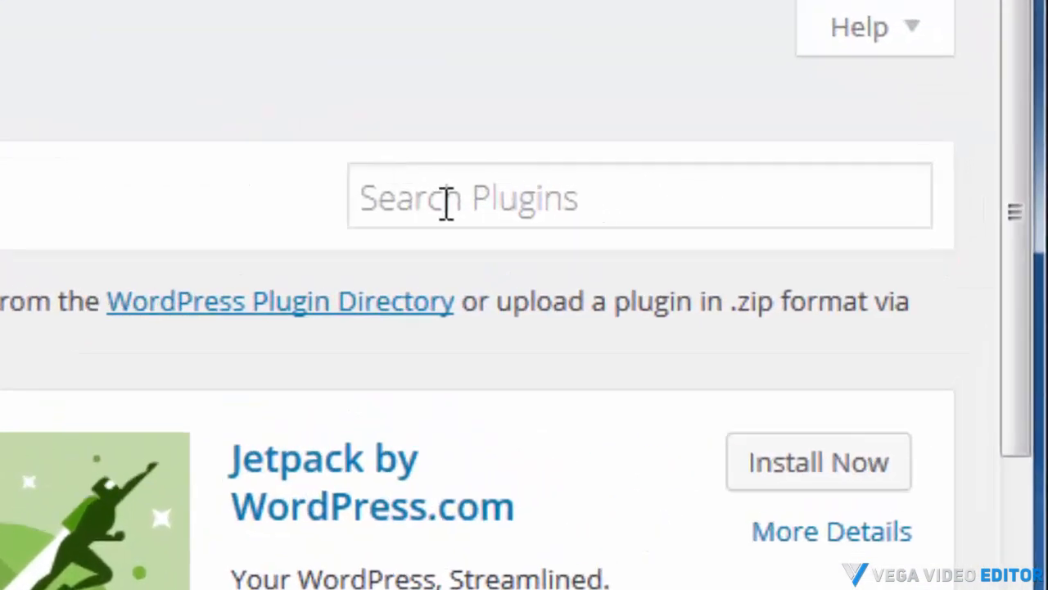
click(446, 203)
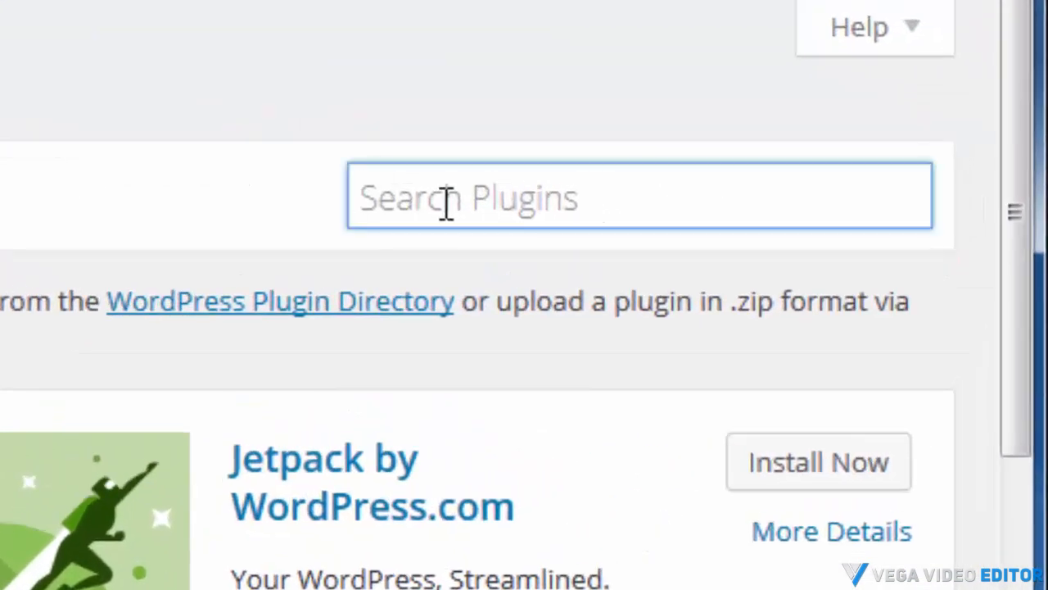
text(ithemes security)
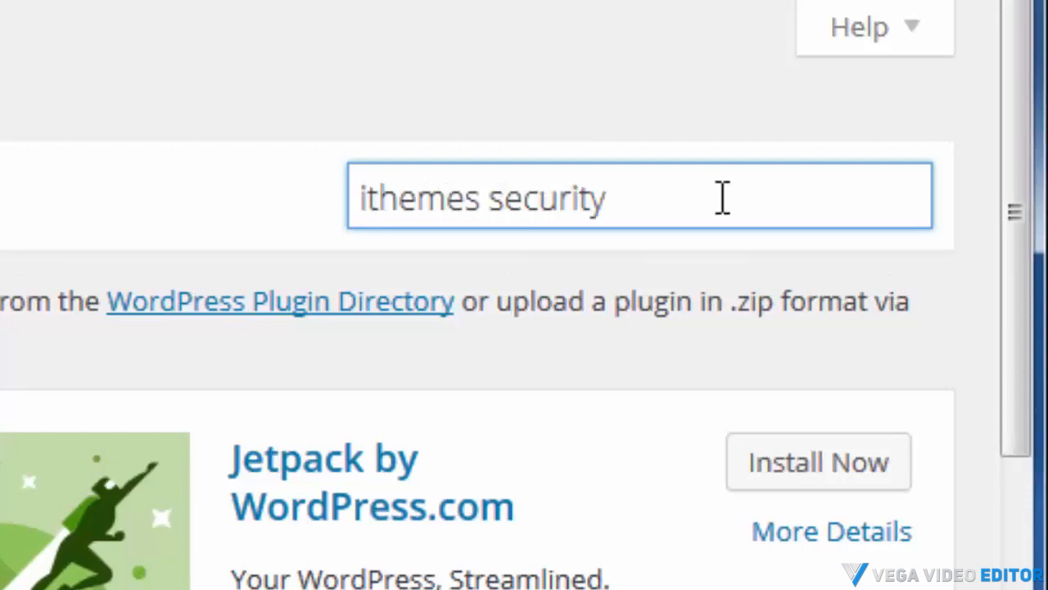
key(Return)
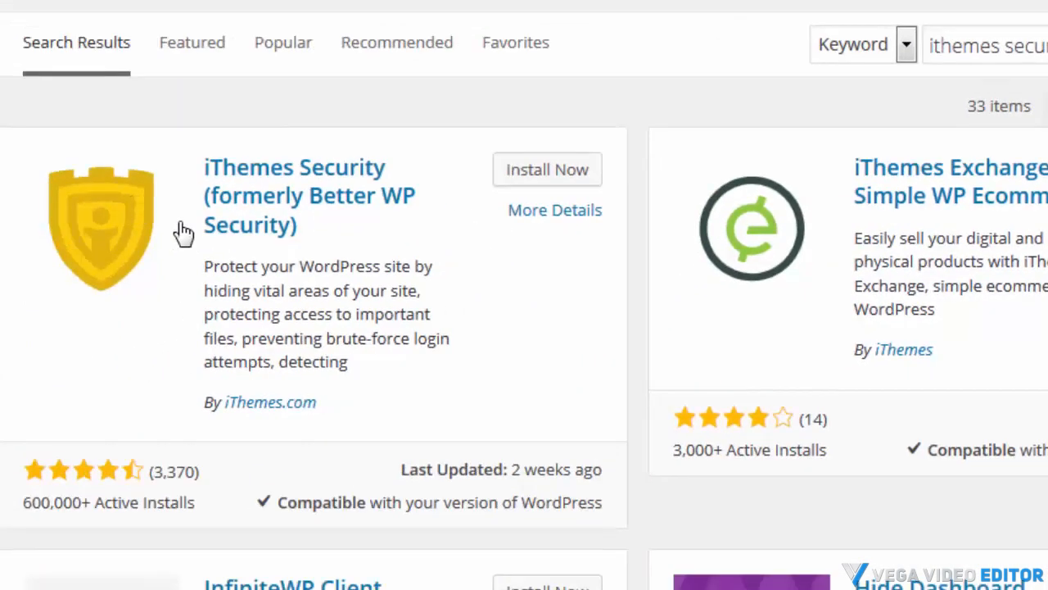
click(514, 173)
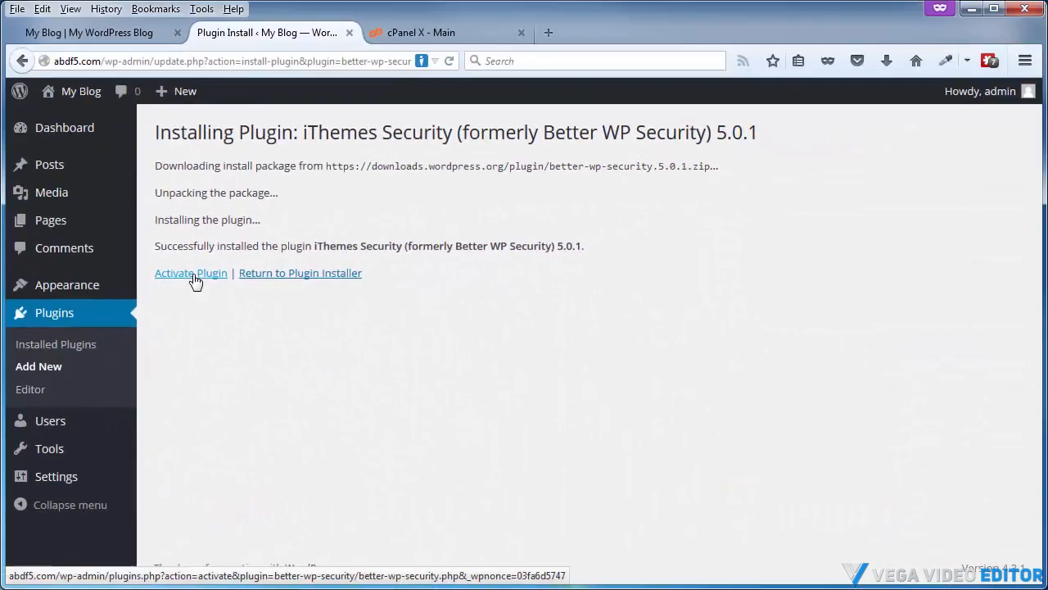
click(193, 276)
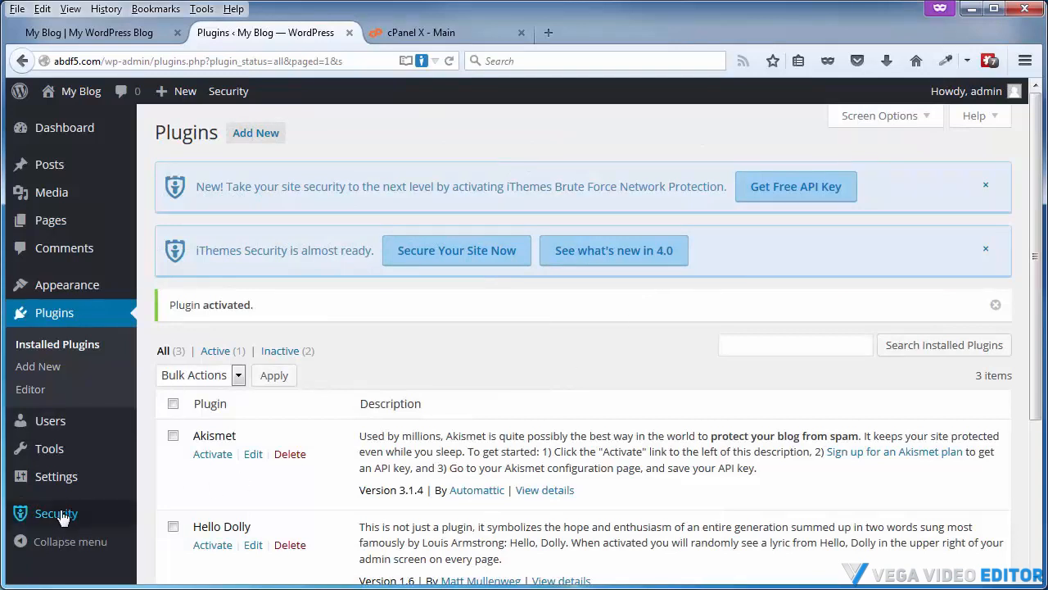
Open the iThemes Security settings page
mouse_move(42, 521)
click(778, 191)
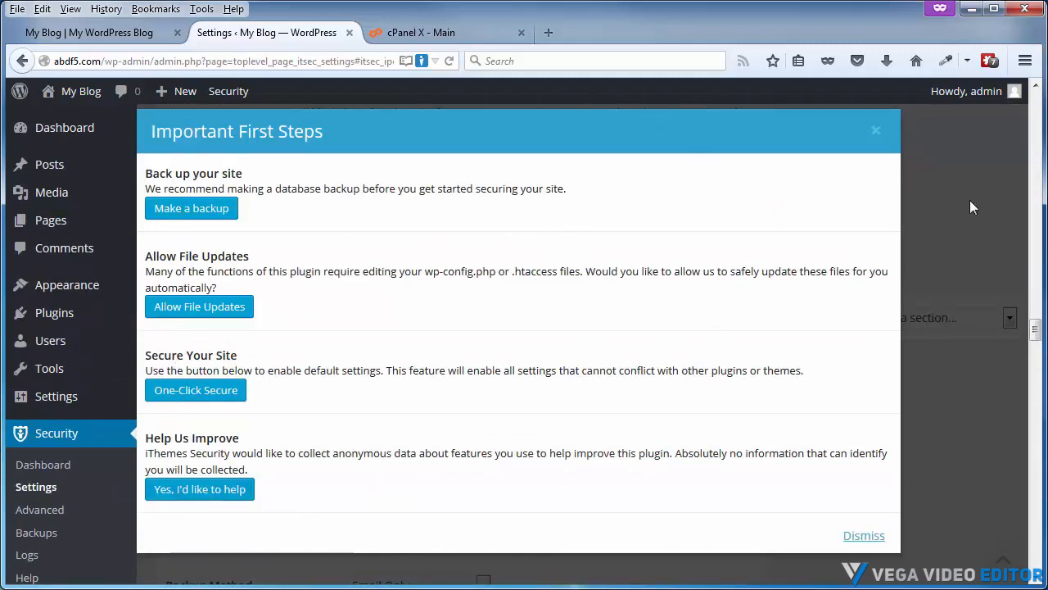
Dismiss the Important First Steps dialog and browse the iThemes Security settings page
click(875, 130)
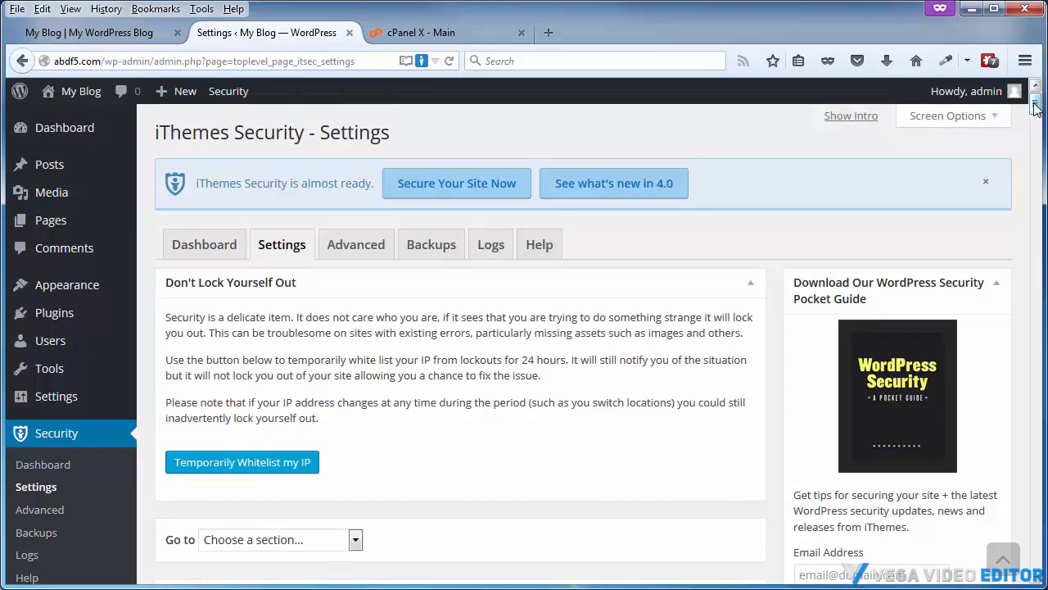
drag(1037, 105, 1038, 321)
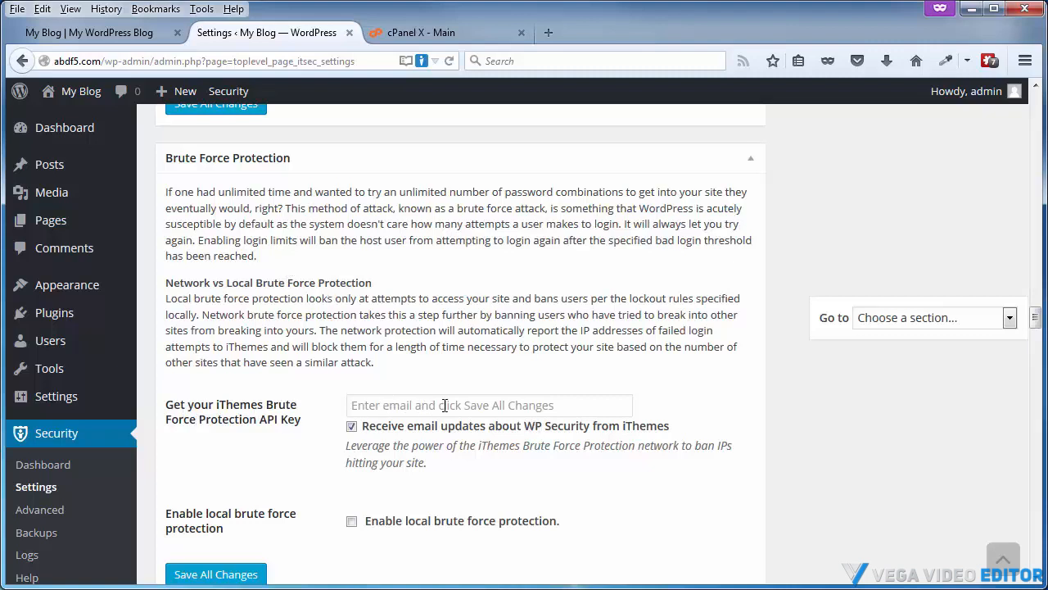
scroll(238, 516, down, 2)
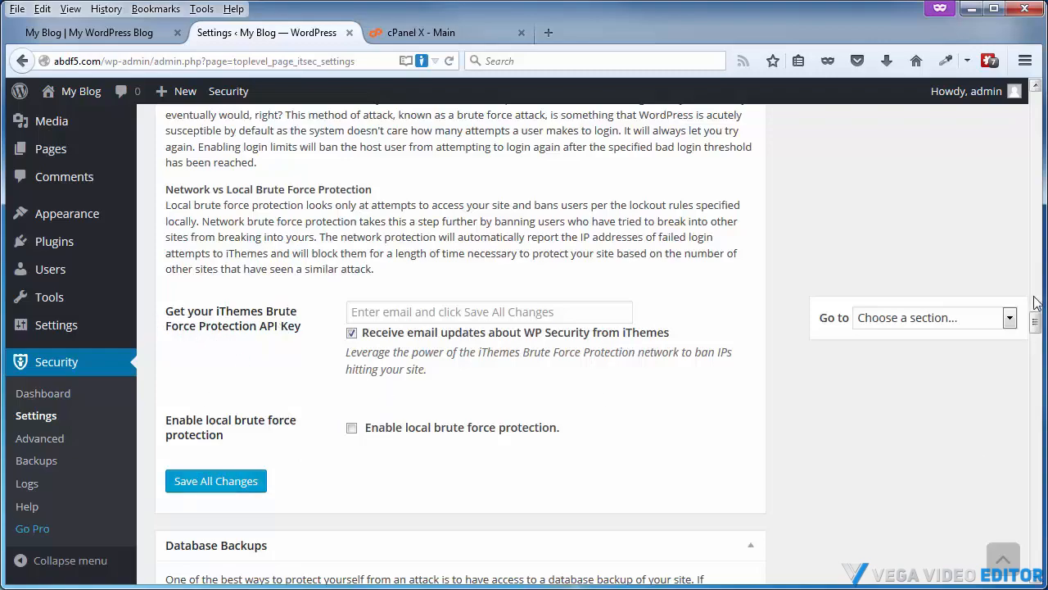
drag(1036, 321, 1037, 132)
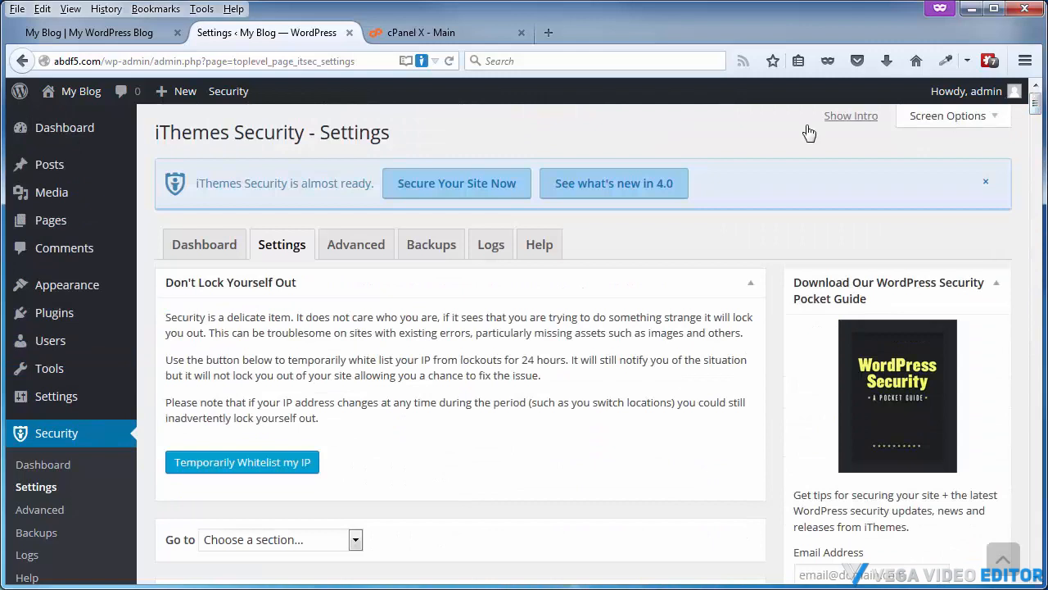
click(841, 118)
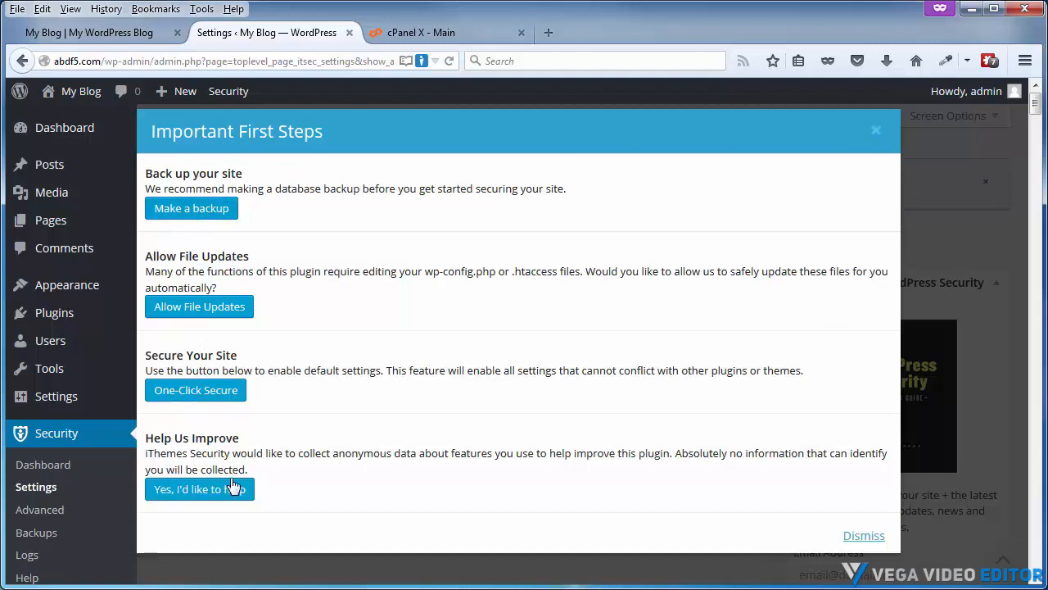
click(873, 134)
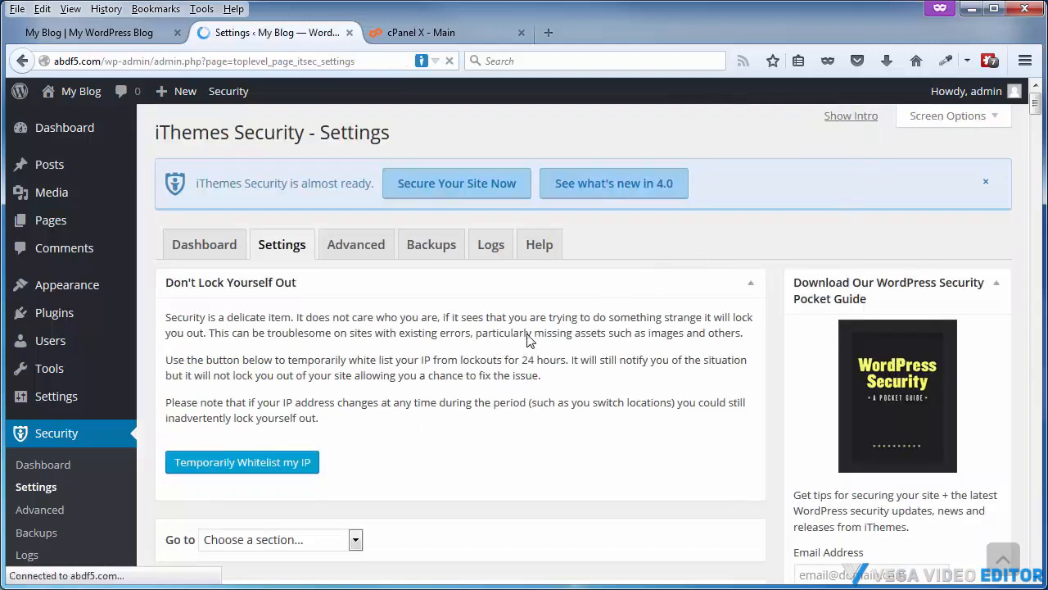
Open the security dashboard and review the high, medium and low priority recommendations
click(207, 249)
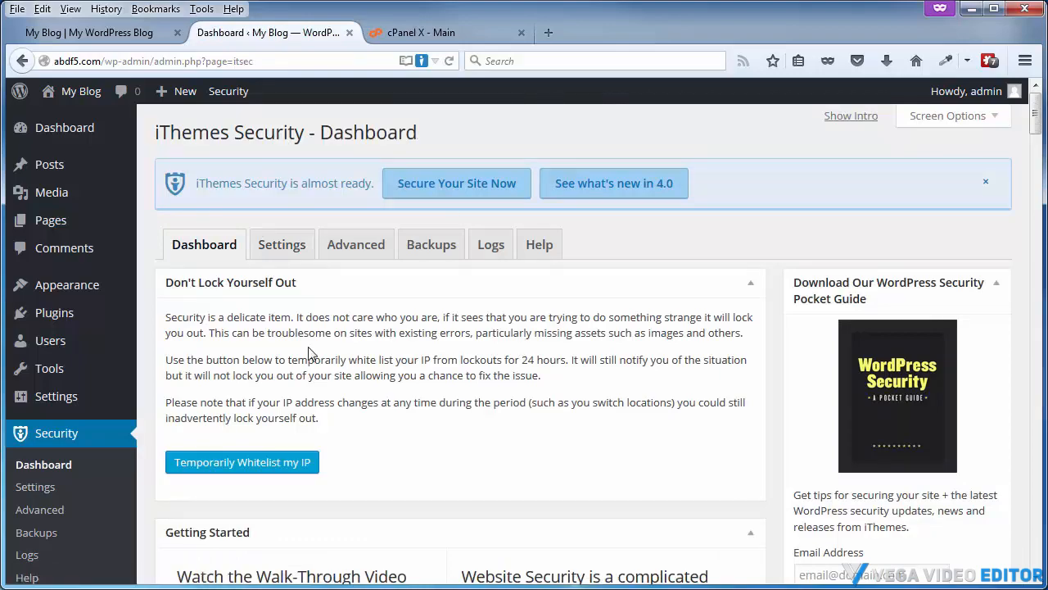
scroll(508, 399, down, 6)
scroll(508, 398, down, 3)
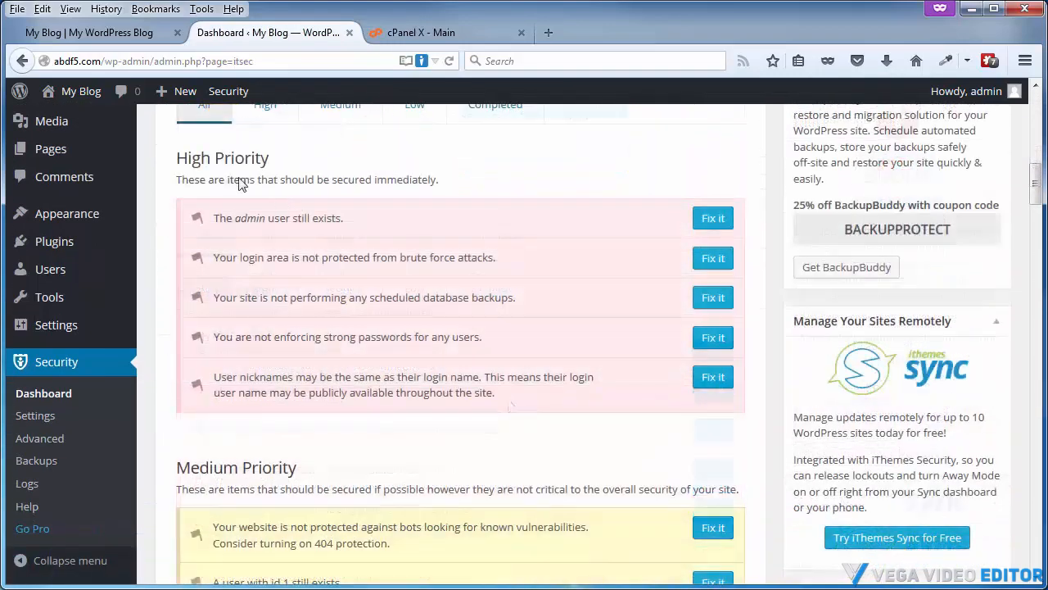
scroll(311, 213, down, 3)
scroll(270, 273, down, 10)
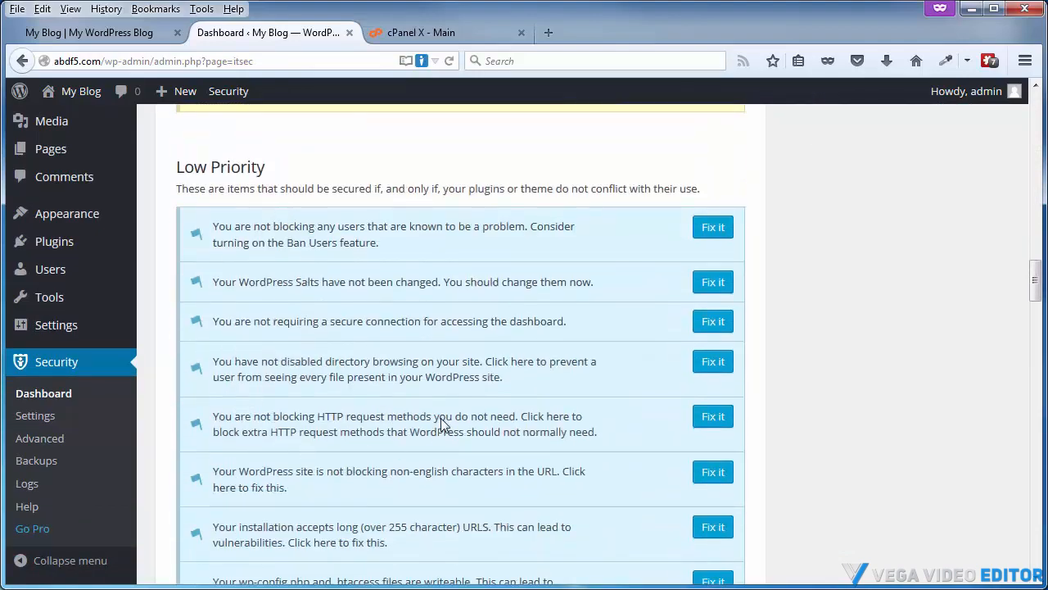
scroll(445, 423, down, 5)
scroll(440, 421, up, 20)
scroll(346, 251, down, 2)
scroll(361, 246, down, 1)
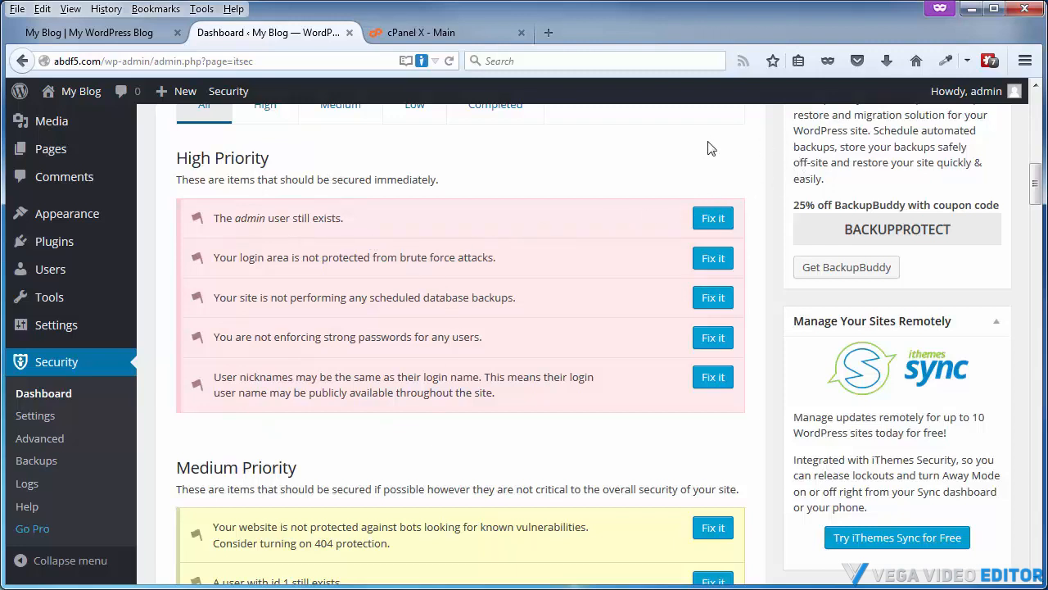
Fix the admin user issue by enabling admin username change and changing user ID 1
mouse_move(994, 97)
click(713, 219)
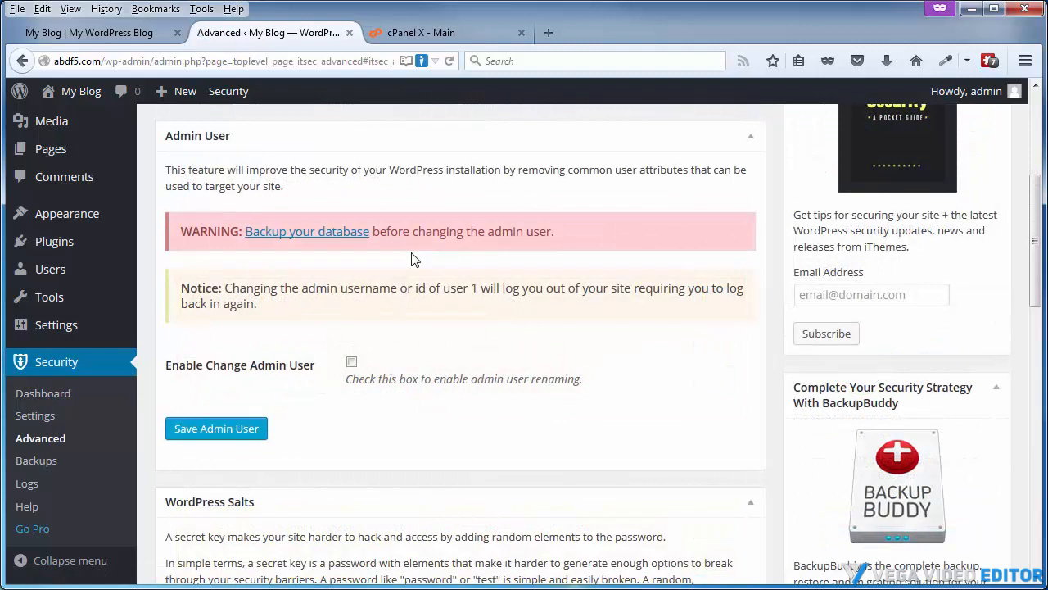
click(352, 361)
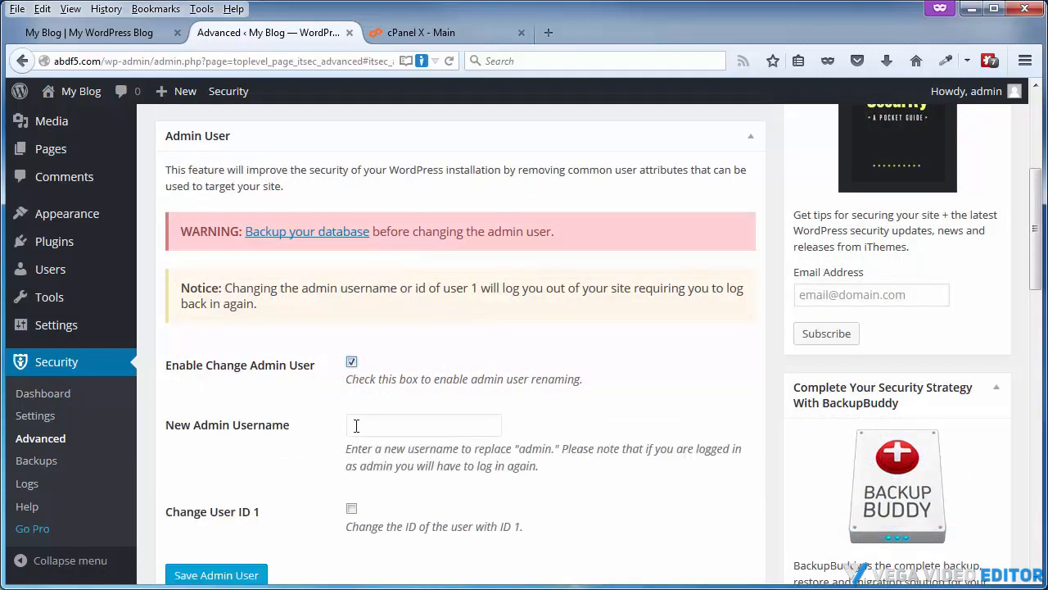
click(352, 509)
scroll(504, 473, down, 1)
scroll(505, 473, down, 1)
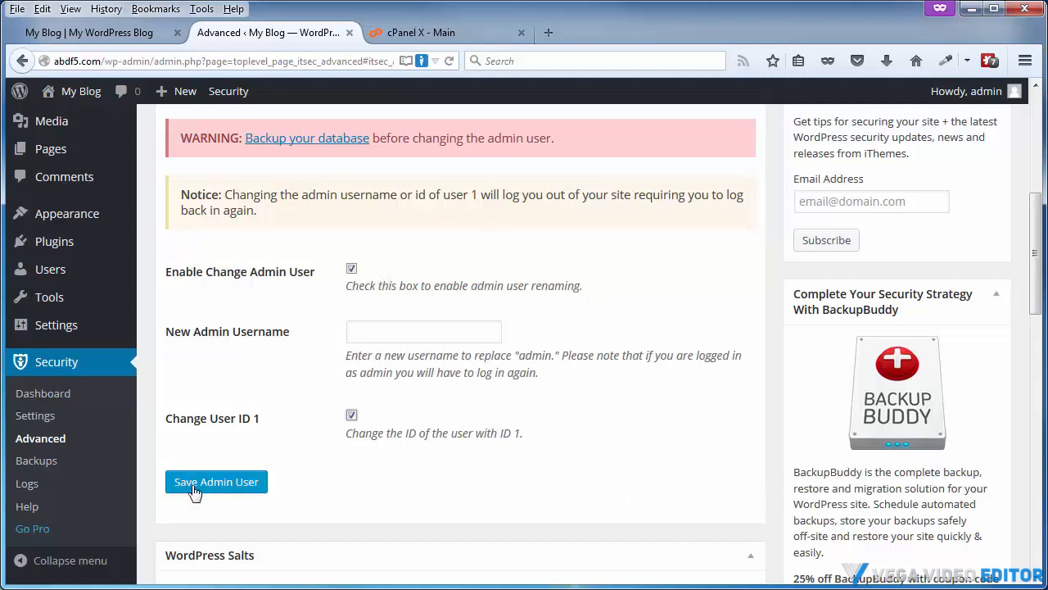
Return to the security dashboard and look over its recommendations again
scroll(623, 405, up, 3)
scroll(614, 420, up, 5)
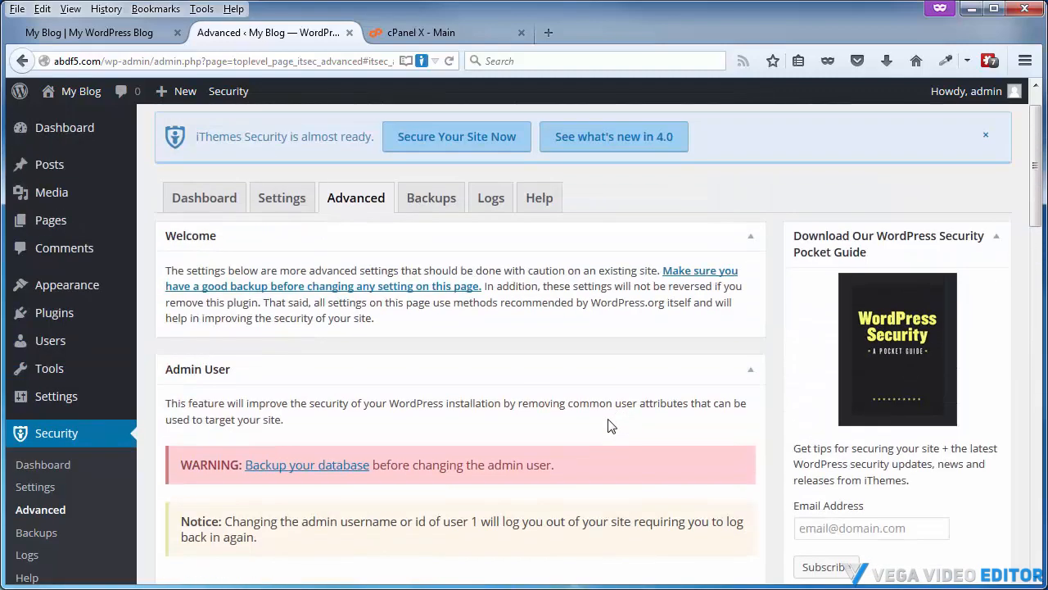
click(191, 253)
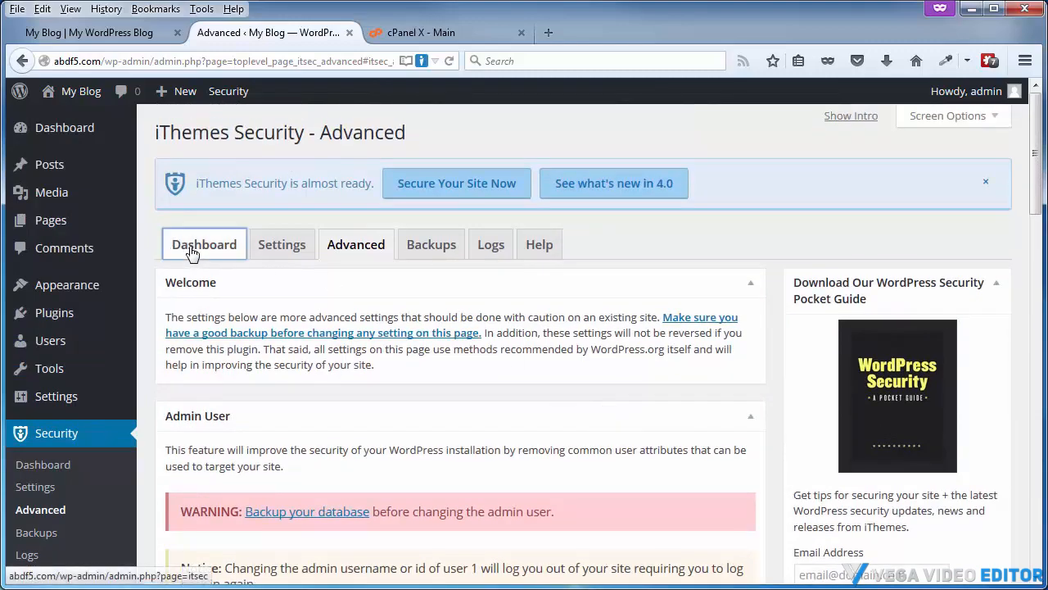
scroll(520, 438, down, 8)
scroll(508, 401, down, 3)
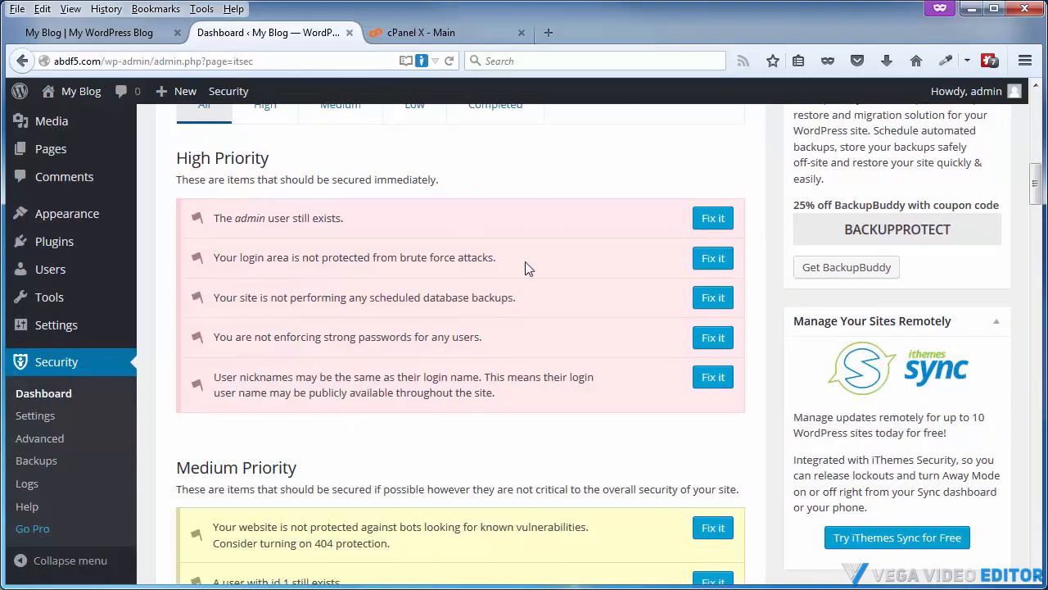
scroll(541, 450, up, 10)
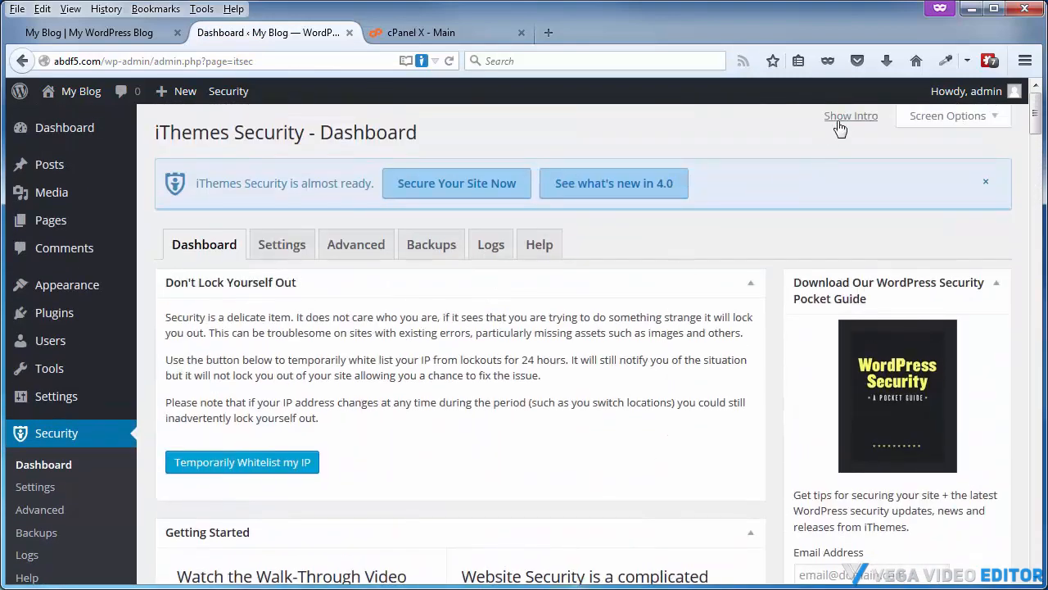
Reopen the first-steps intro to make a backup, allow file updates and run One-Click Secure
click(842, 118)
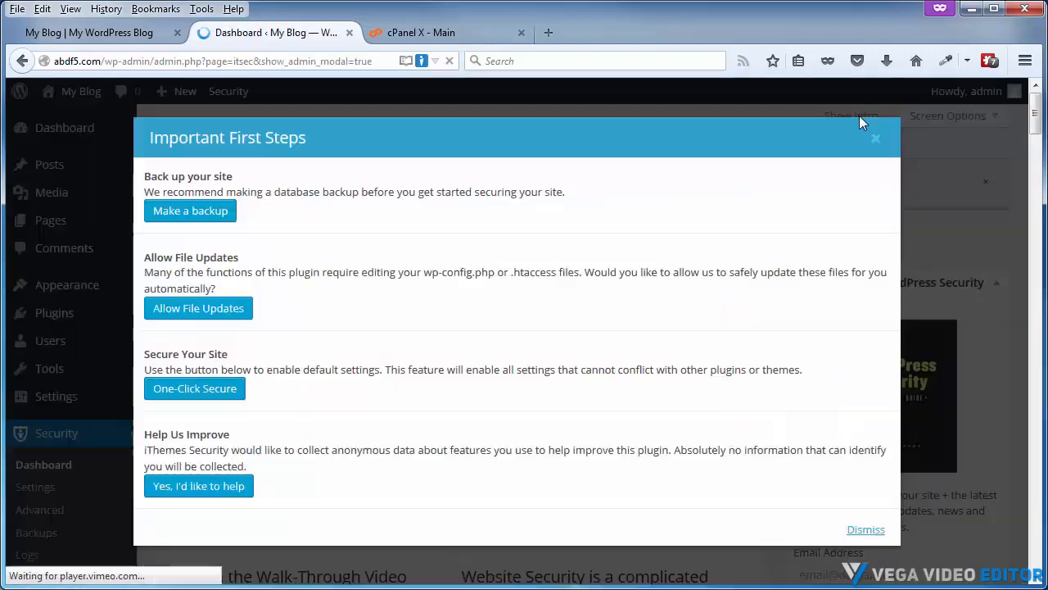
click(182, 215)
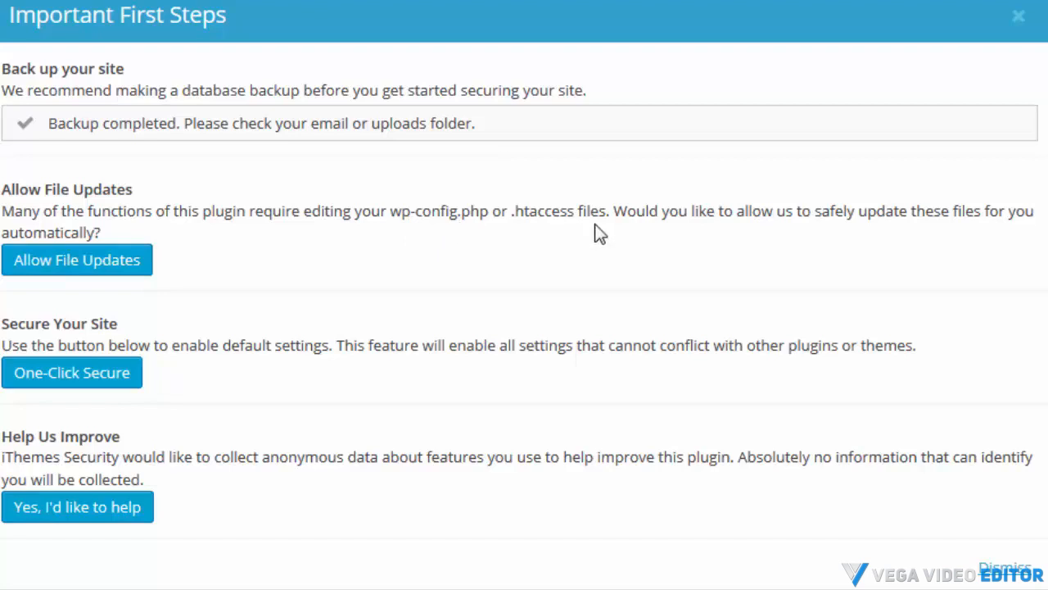
click(94, 264)
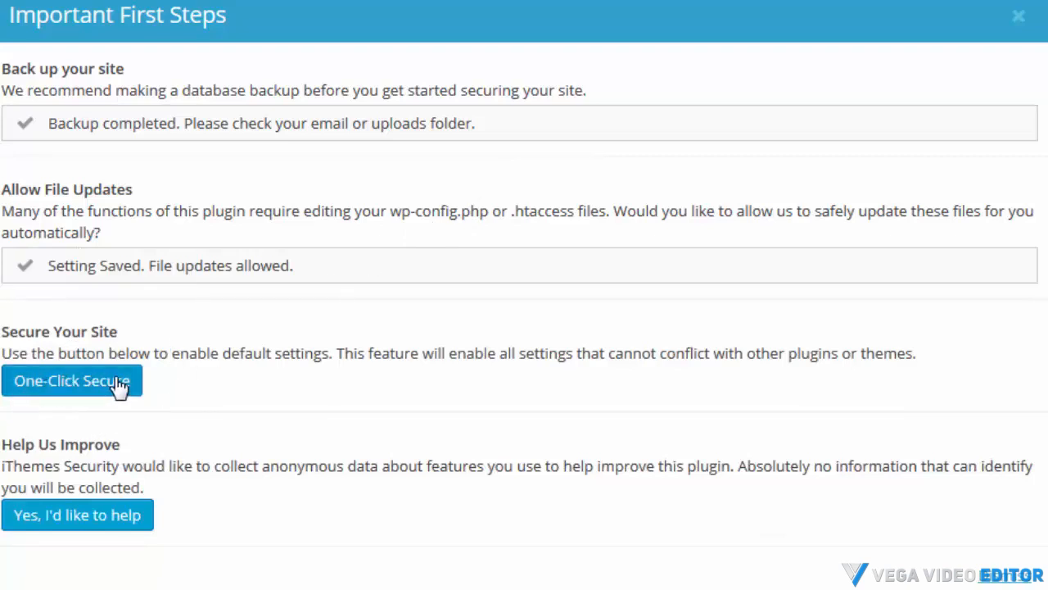
click(43, 390)
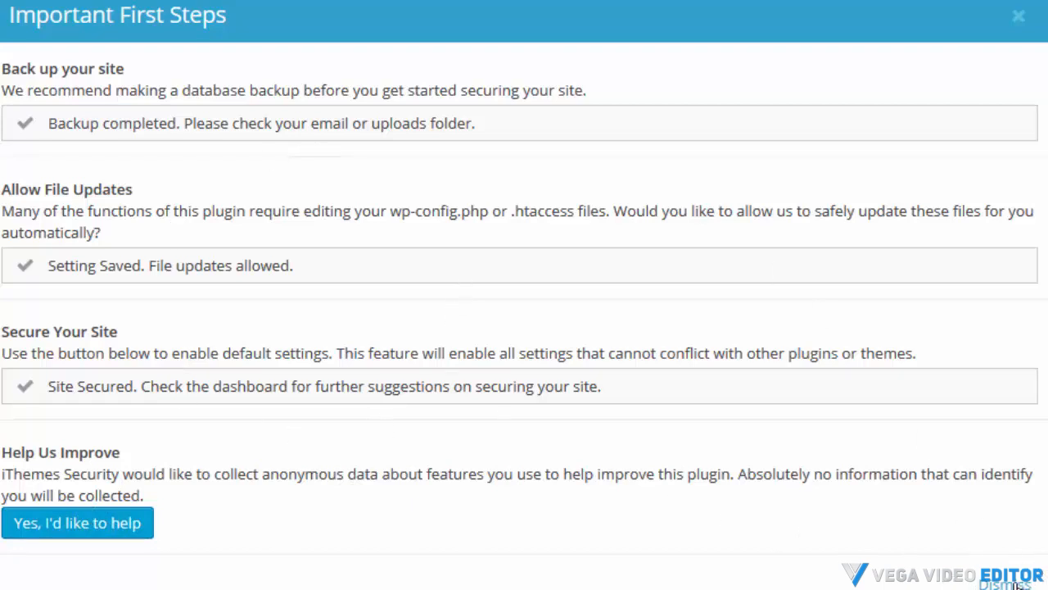
click(1016, 585)
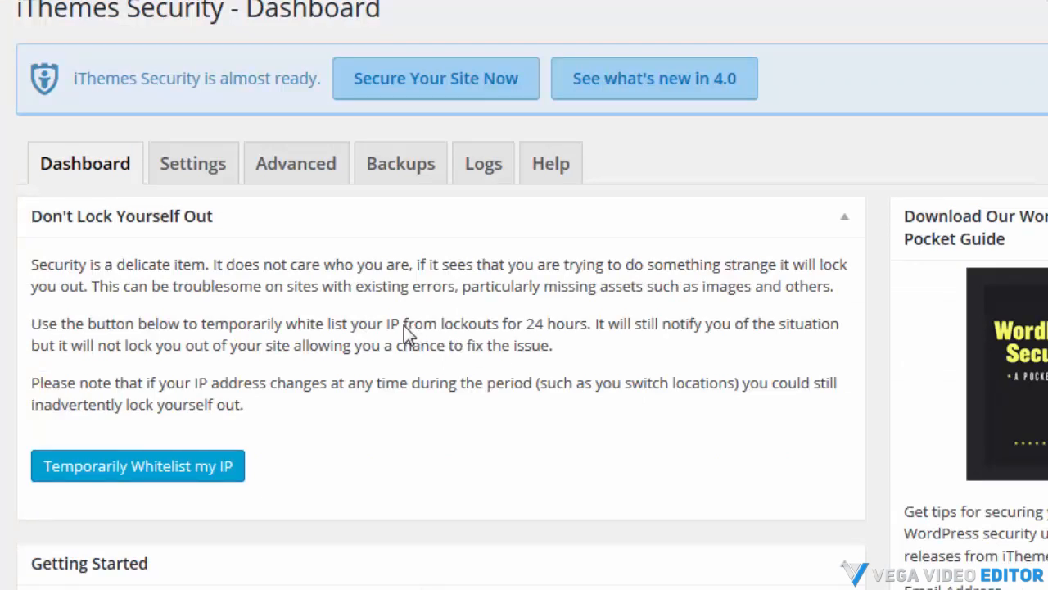
Review the remaining dashboard recommendations after securing the site
scroll(459, 295, down, 6)
scroll(457, 295, down, 5)
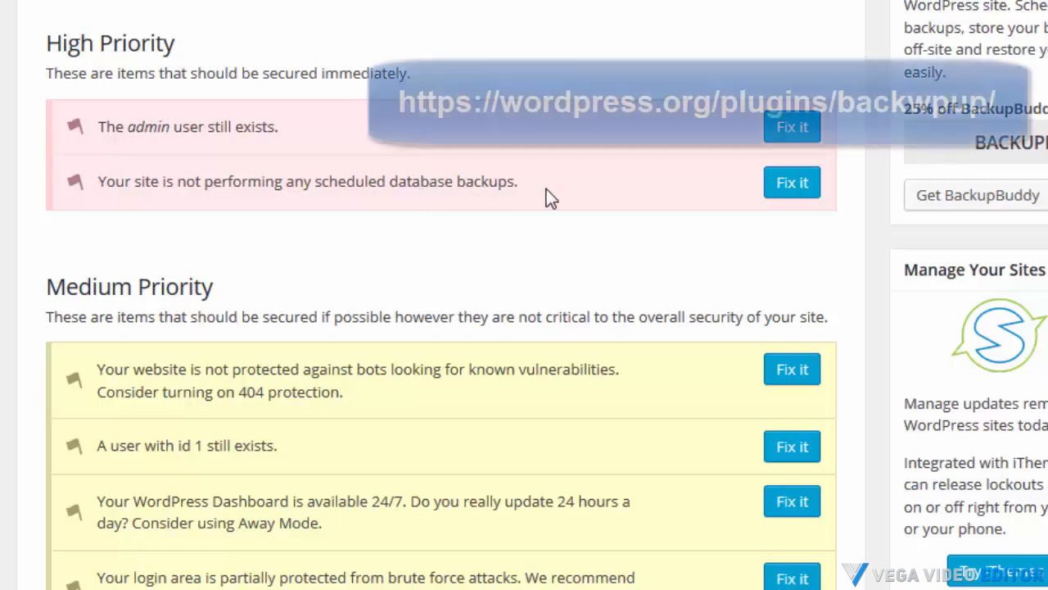
scroll(546, 189, up, 5)
scroll(214, 193, up, 5)
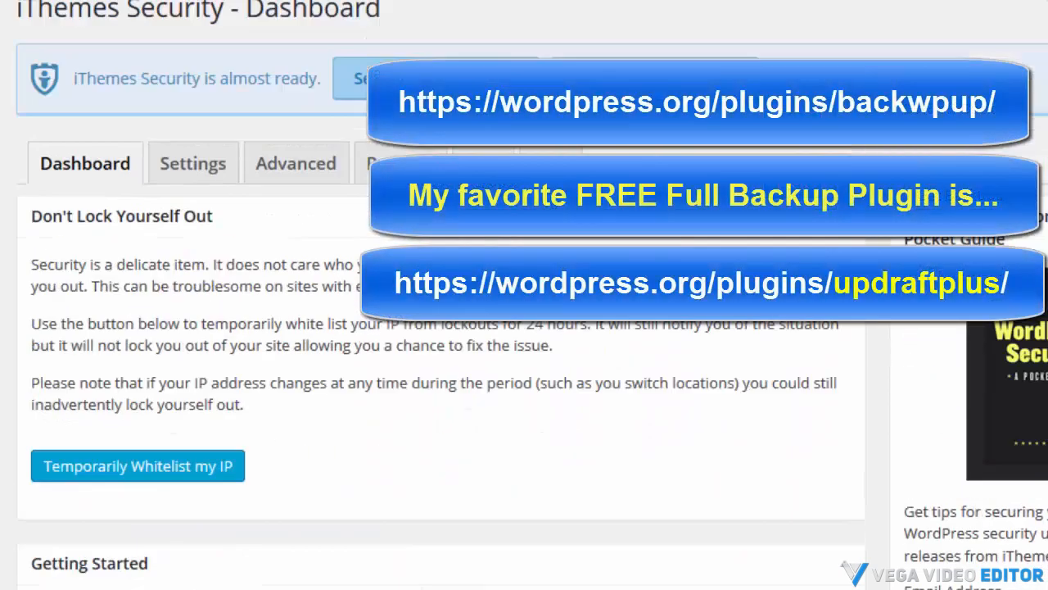
Scan the homepage for malware from the security settings page
click(202, 174)
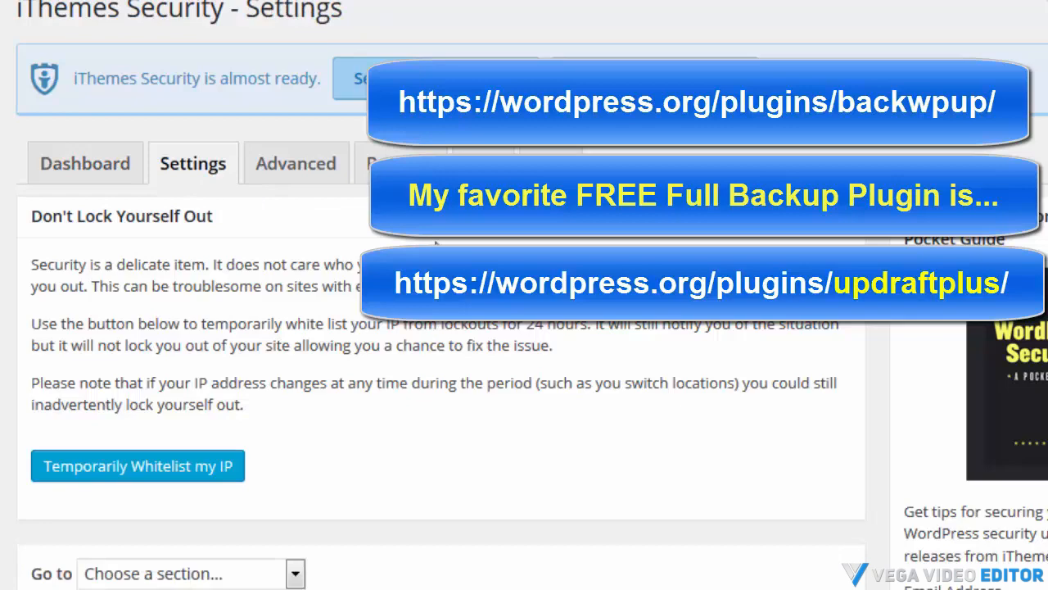
scroll(436, 244, down, 3)
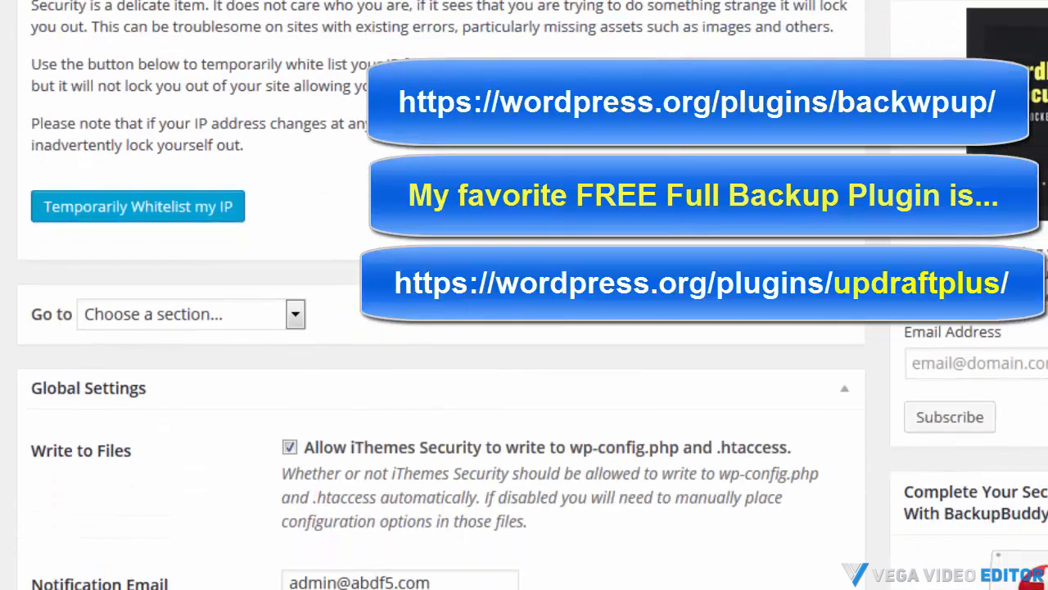
scroll(477, 171, down, 5)
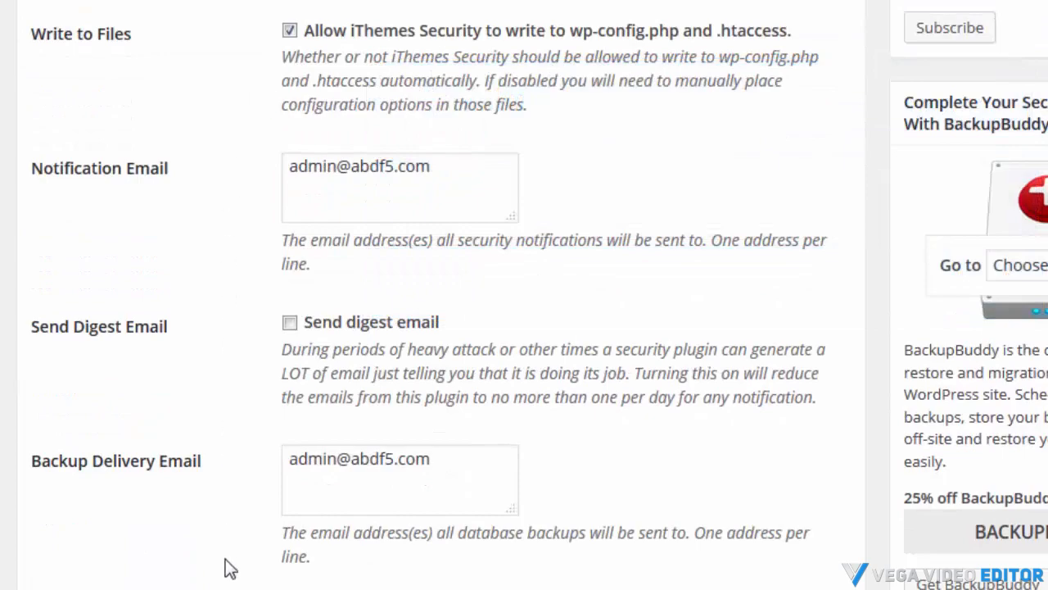
scroll(230, 568, down, 20)
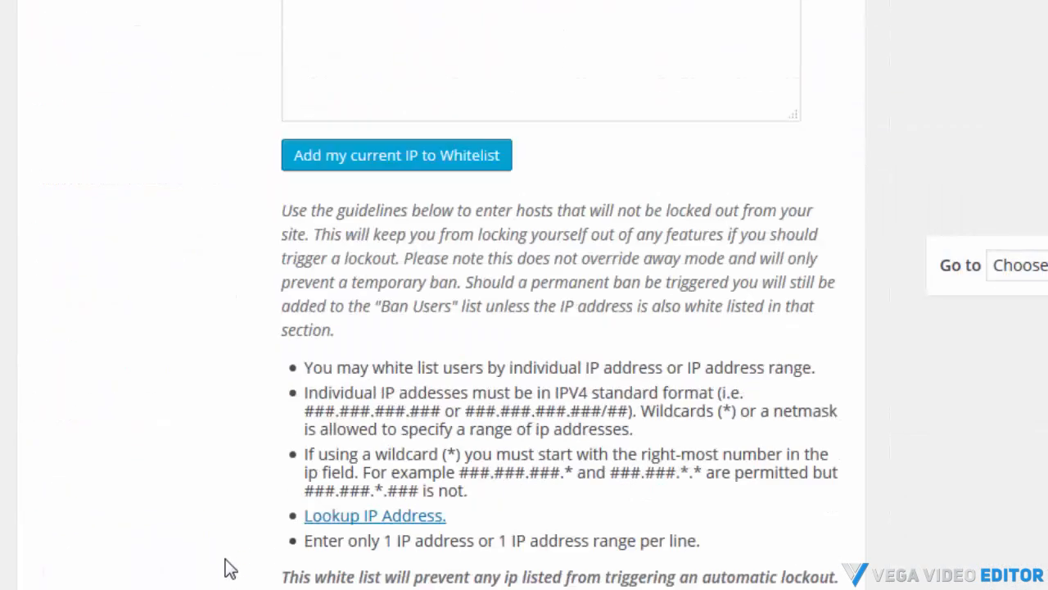
scroll(230, 569, down, 15)
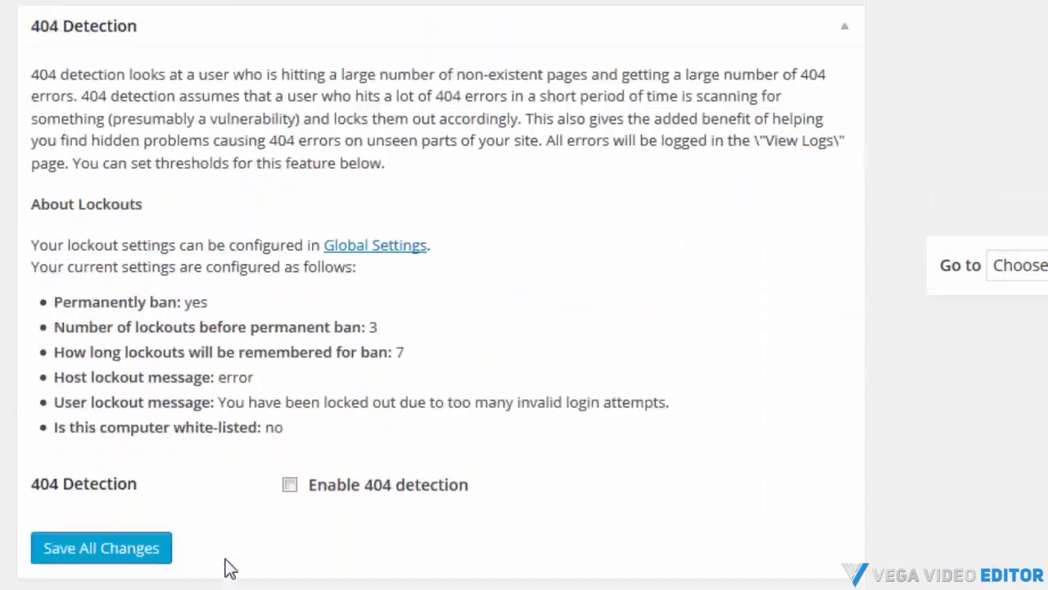
scroll(224, 558, down, 5)
scroll(216, 532, down, 6)
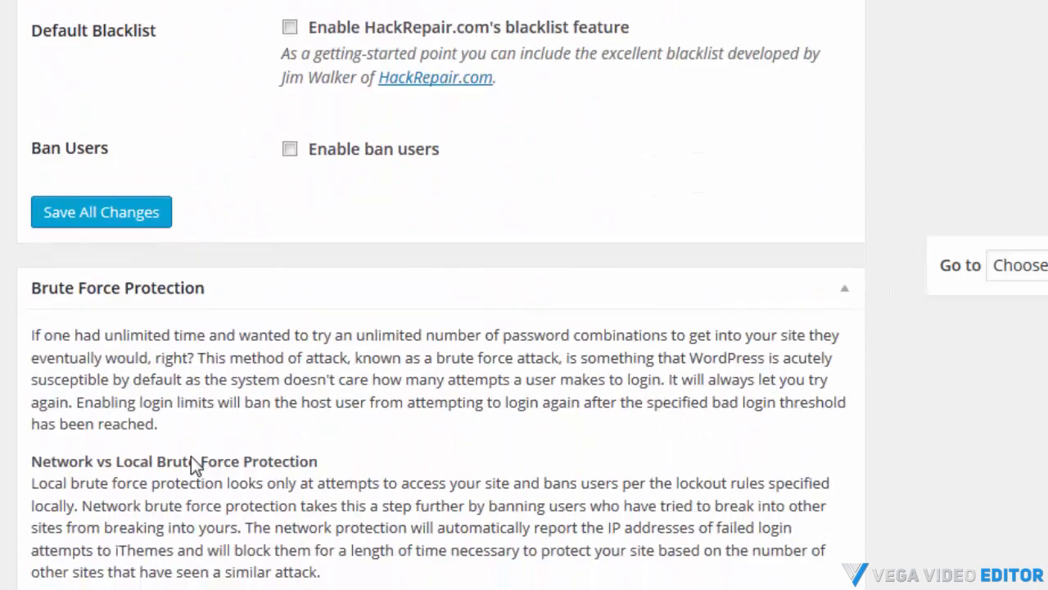
scroll(189, 463, down, 2)
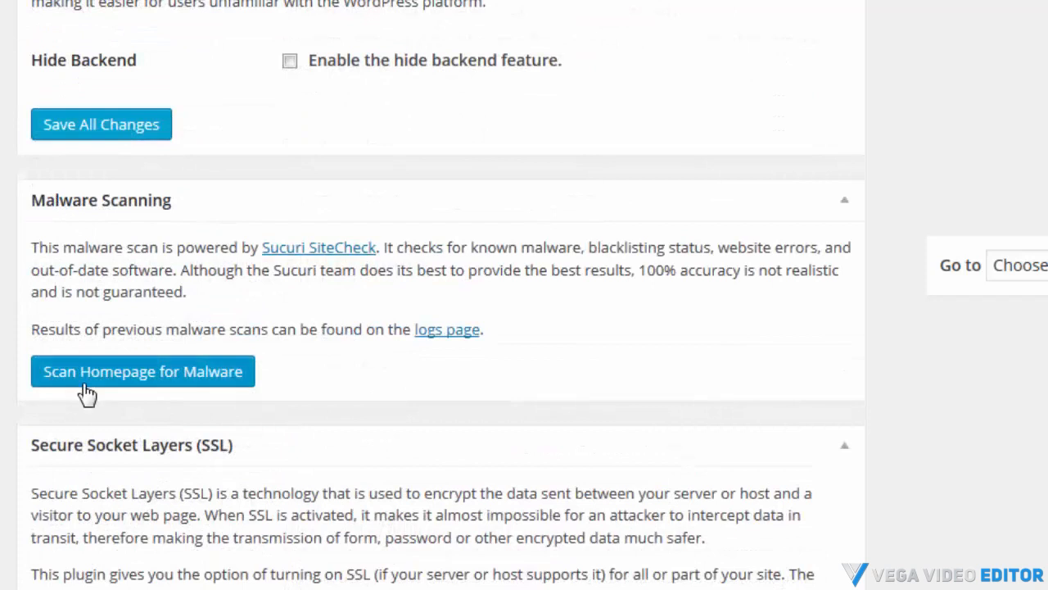
click(136, 378)
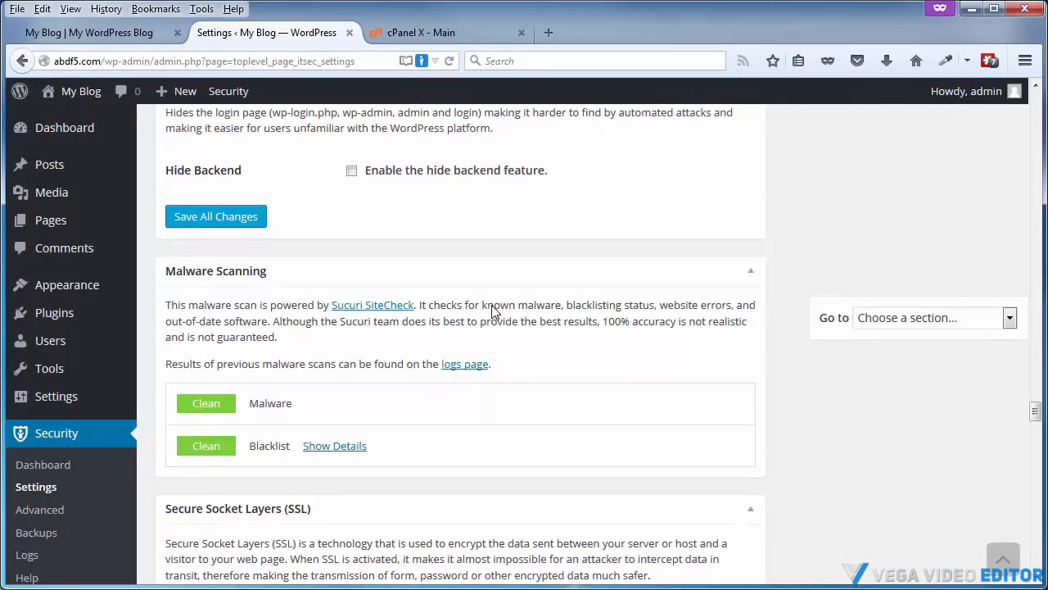
Browse the SSL, Strong Passwords and System Tweaks settings
scroll(515, 313, down, 10)
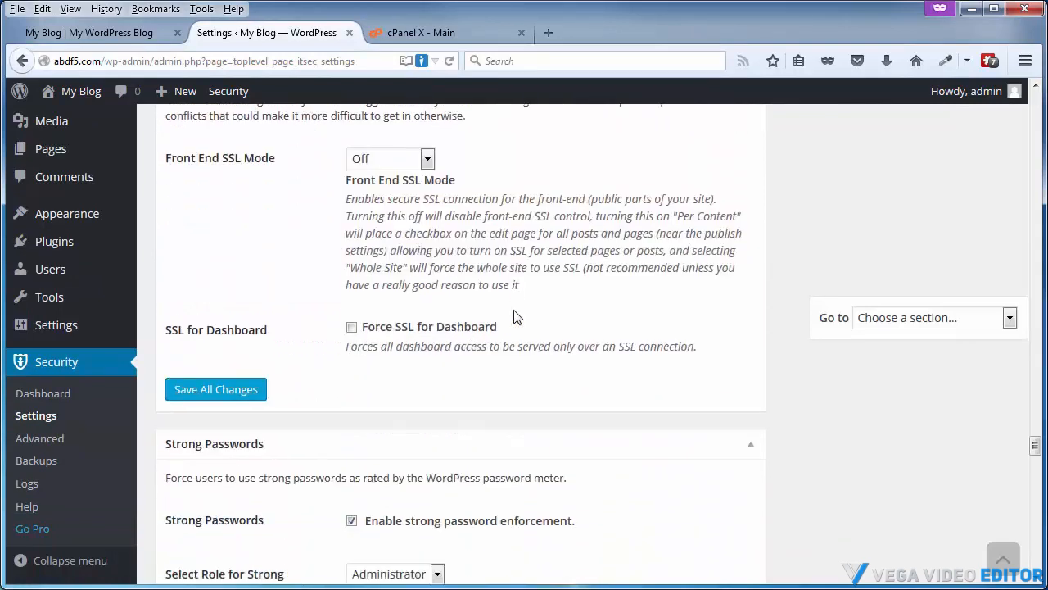
scroll(516, 316, down, 1)
scroll(516, 316, down, 5)
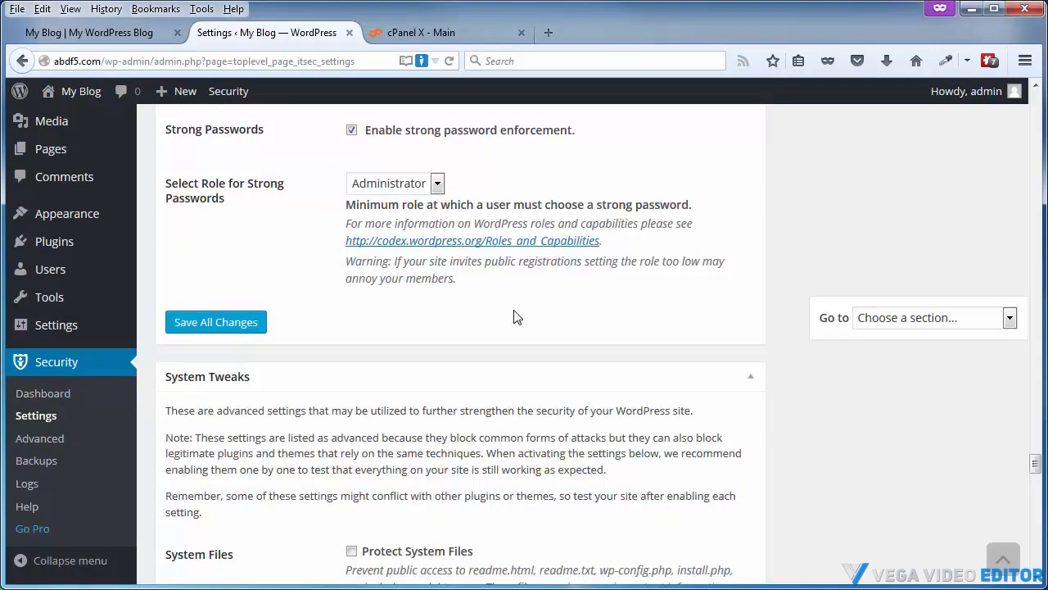
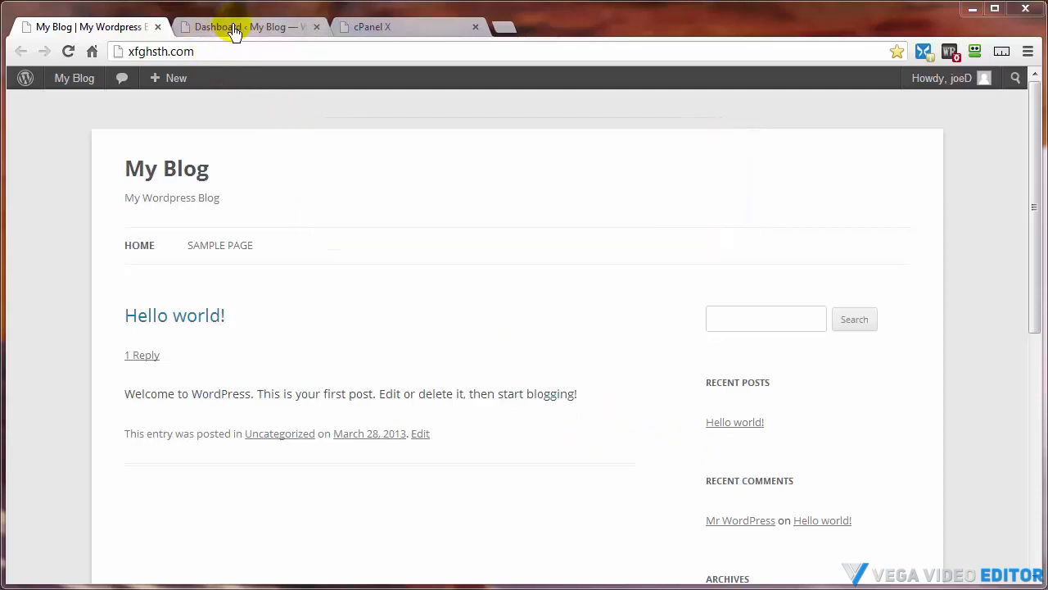
Search the plugin directory for Limit Login Attempts, then install and activate that plugin
click(226, 33)
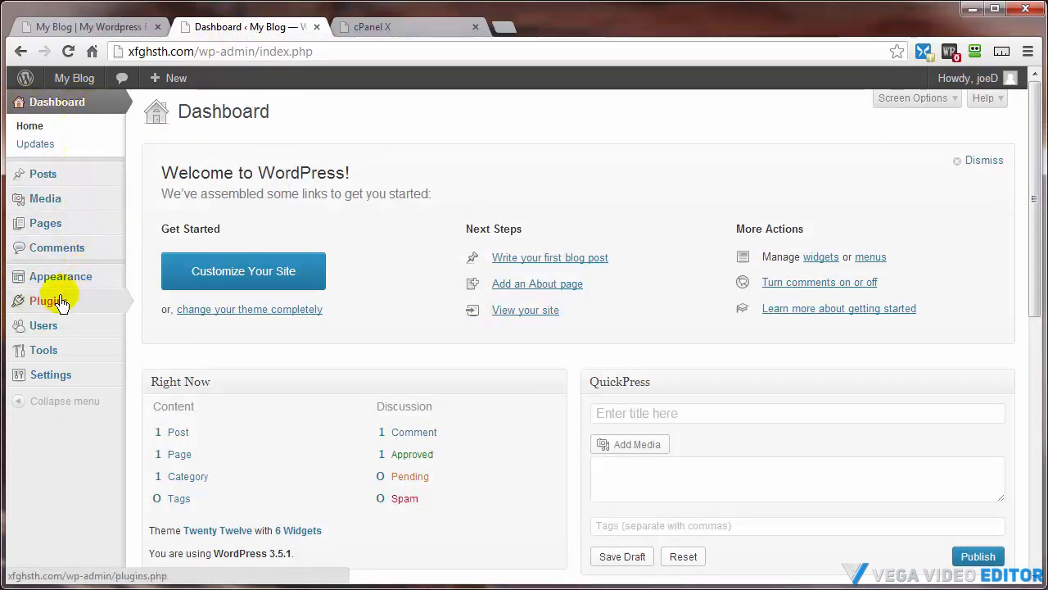
mouse_move(65, 301)
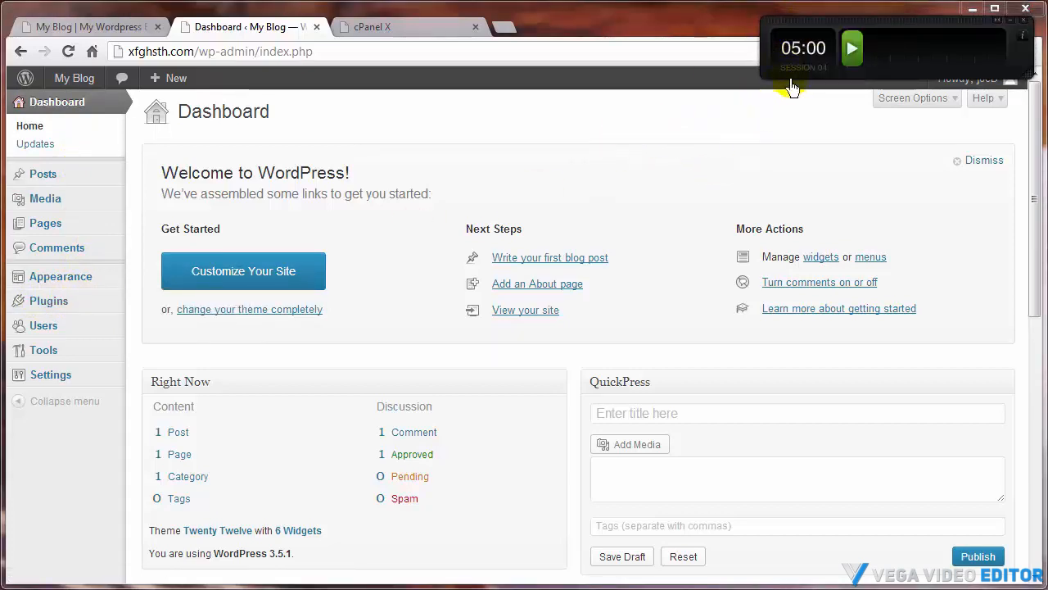
click(851, 48)
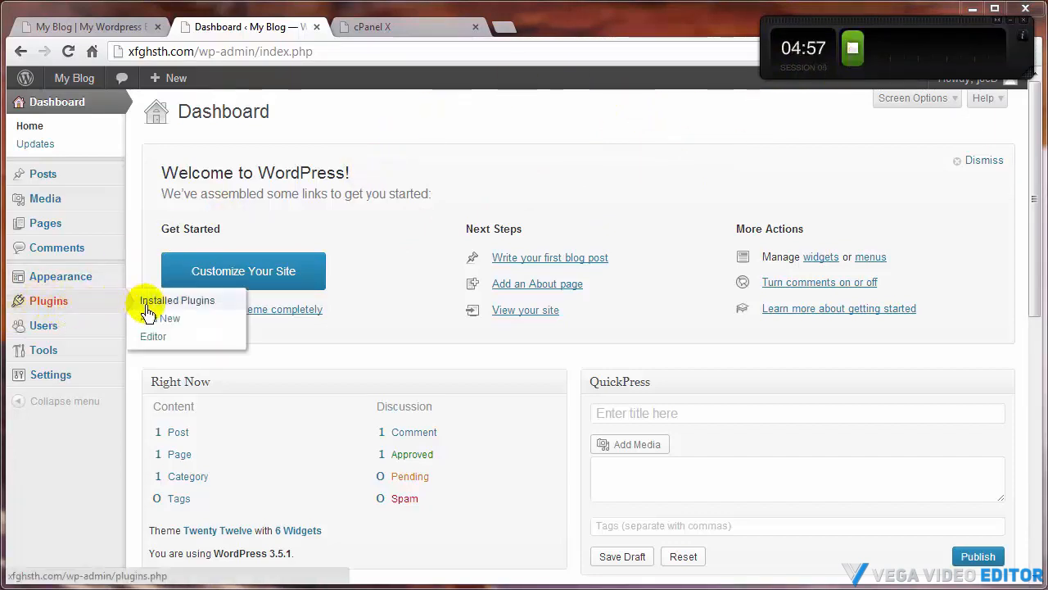
click(152, 319)
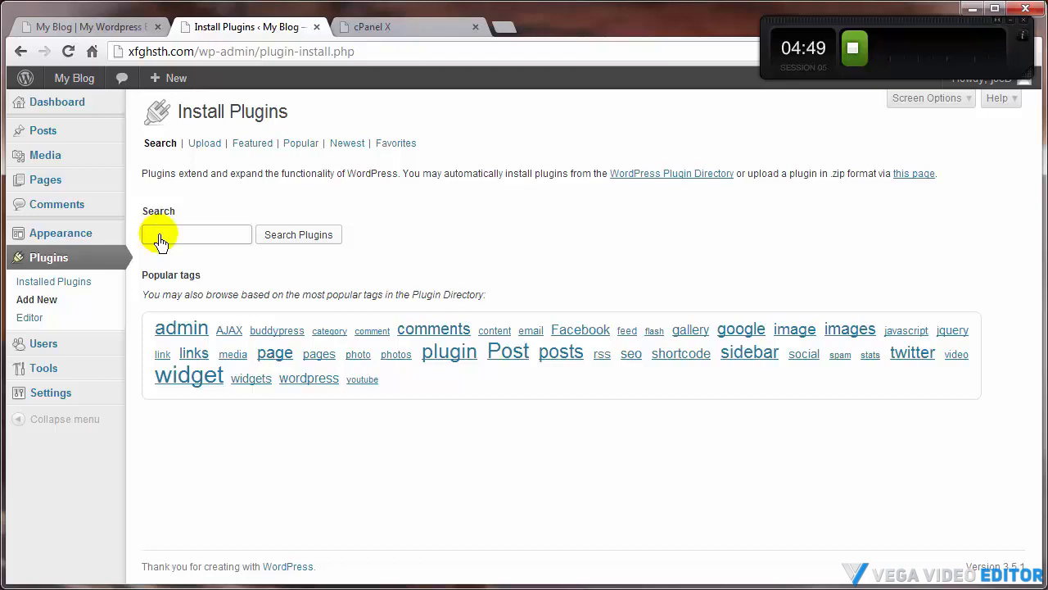
text(limit)
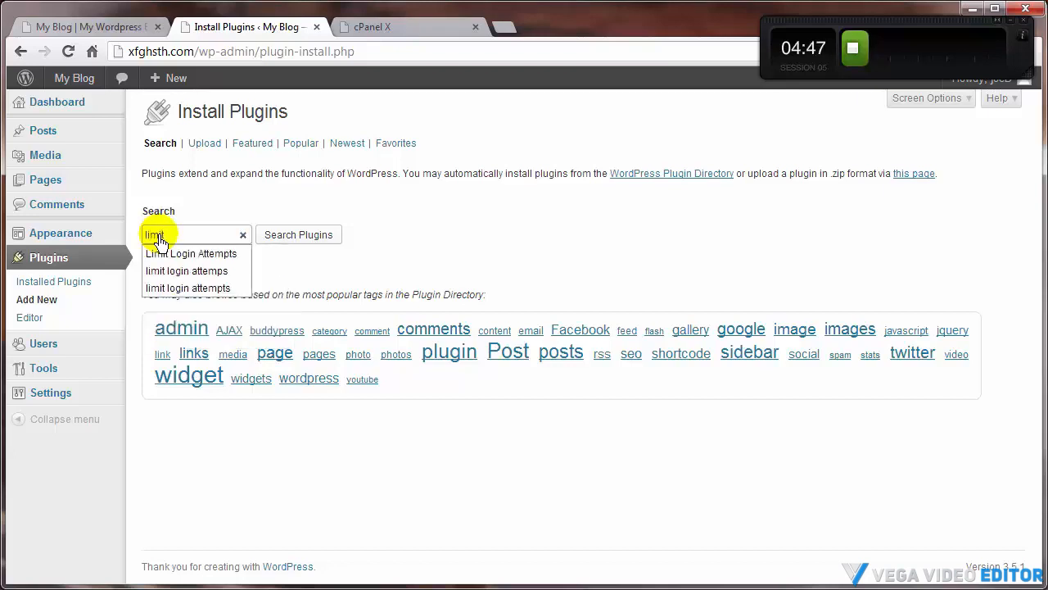
click(181, 254)
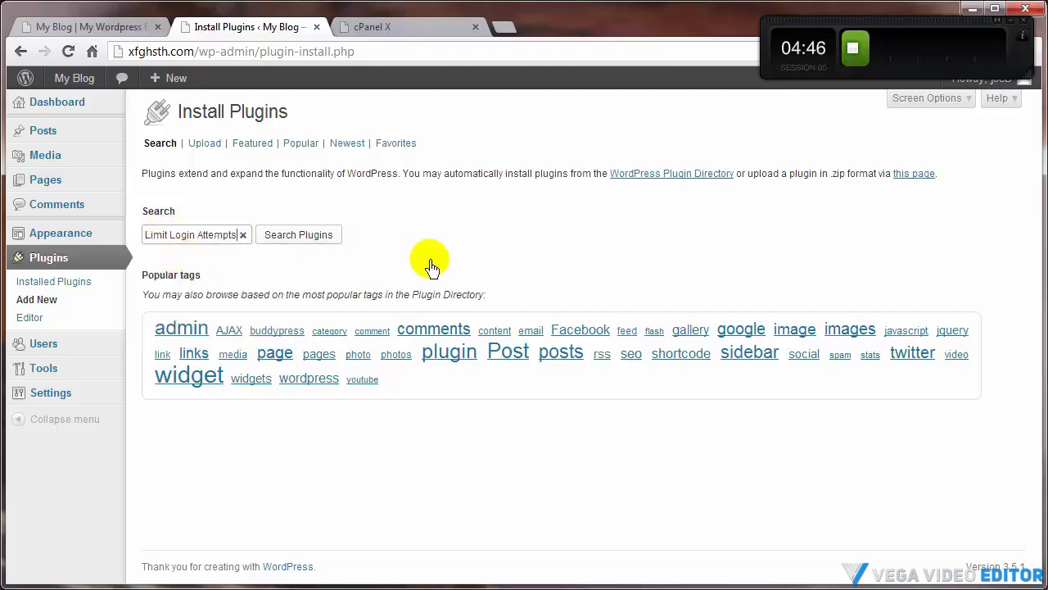
click(311, 239)
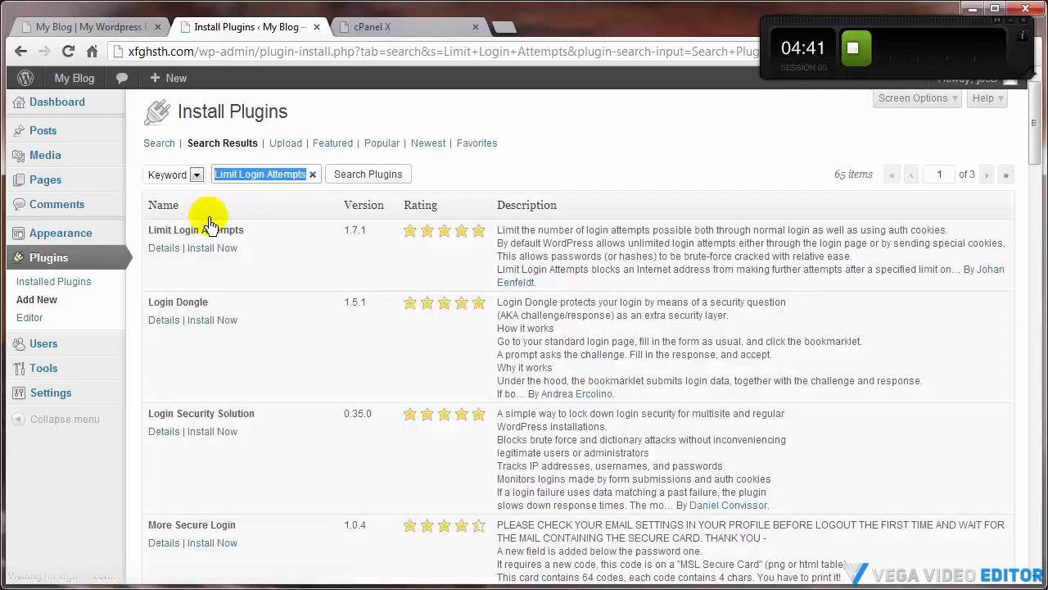
mouse_move(114, 234)
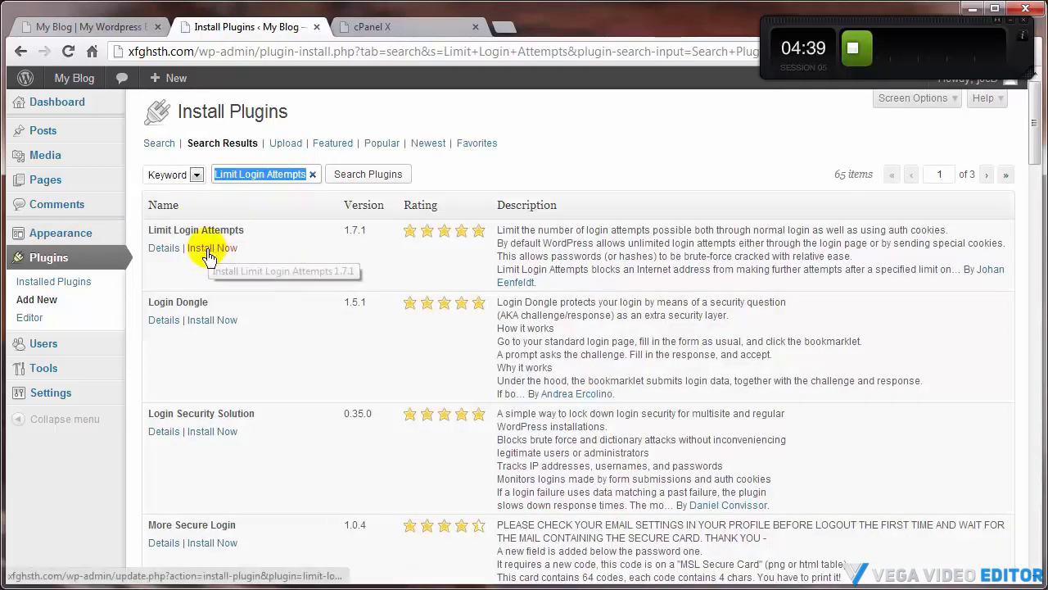
click(209, 256)
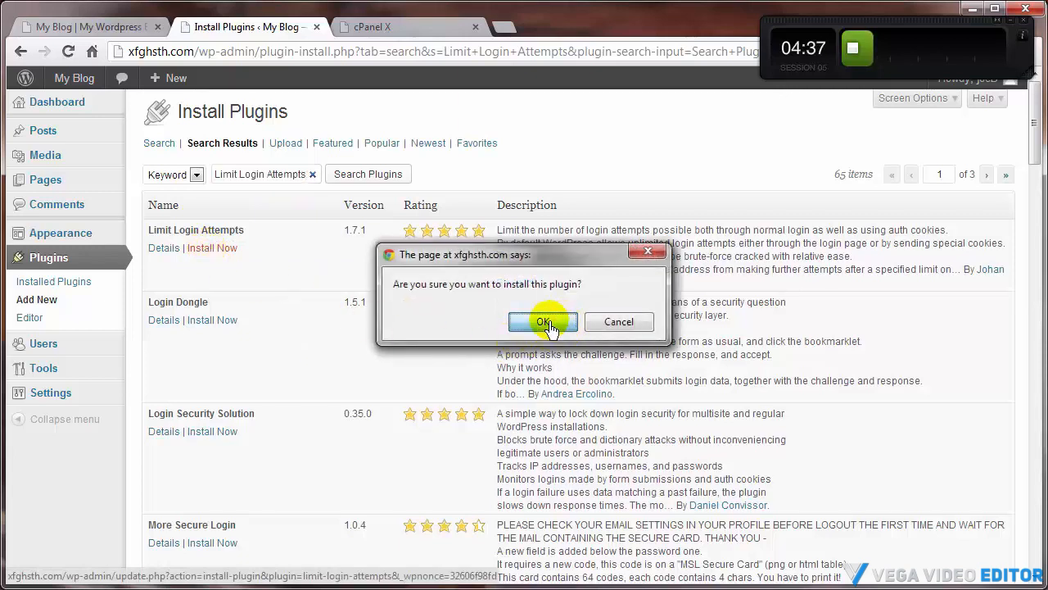
click(547, 324)
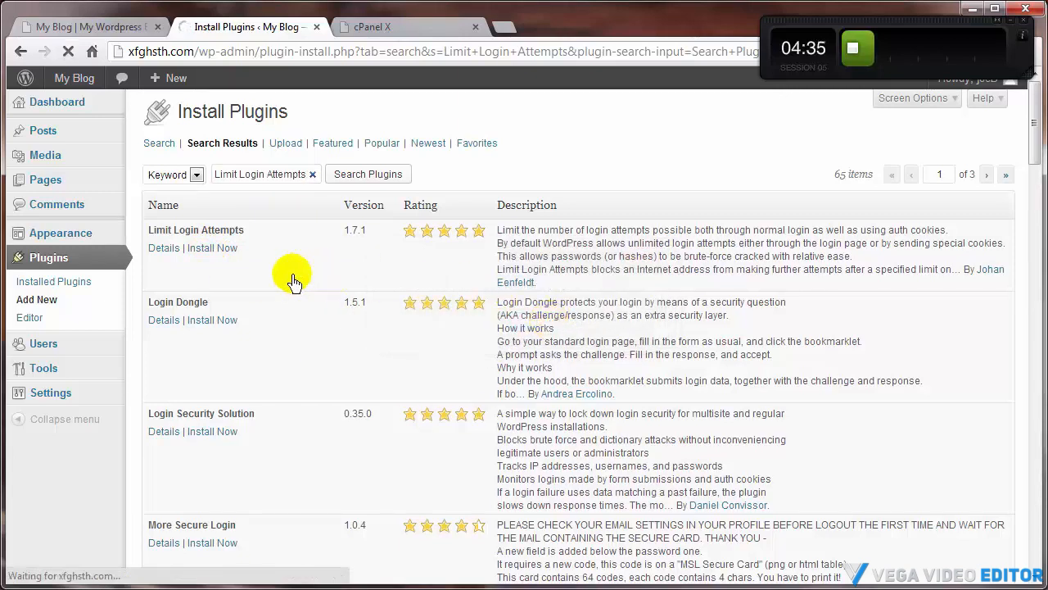
click(171, 243)
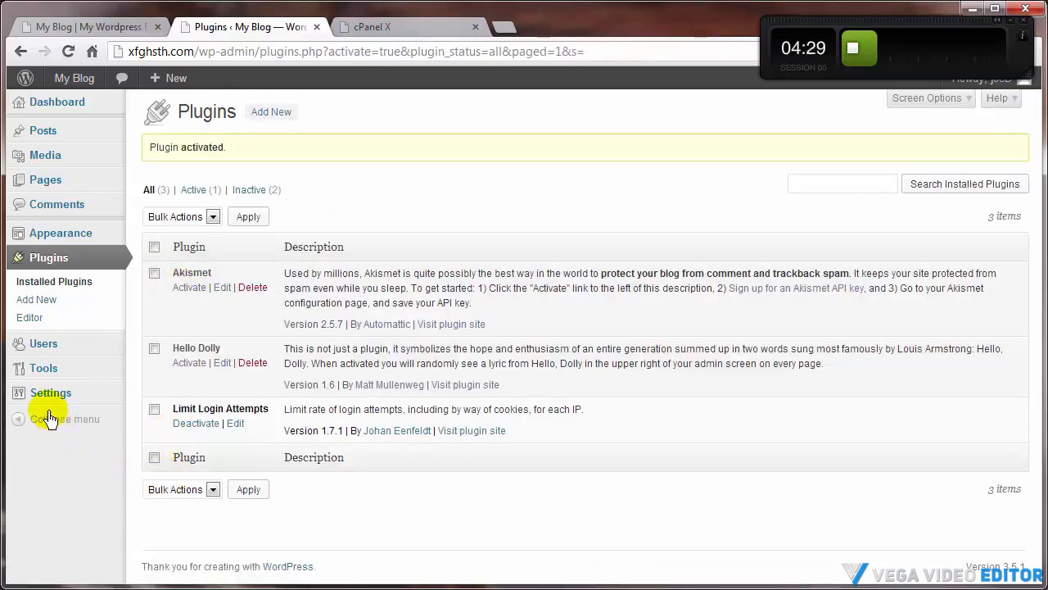
Open the Limit Login Attempts settings and review its lockout options and lockout log
mouse_move(94, 396)
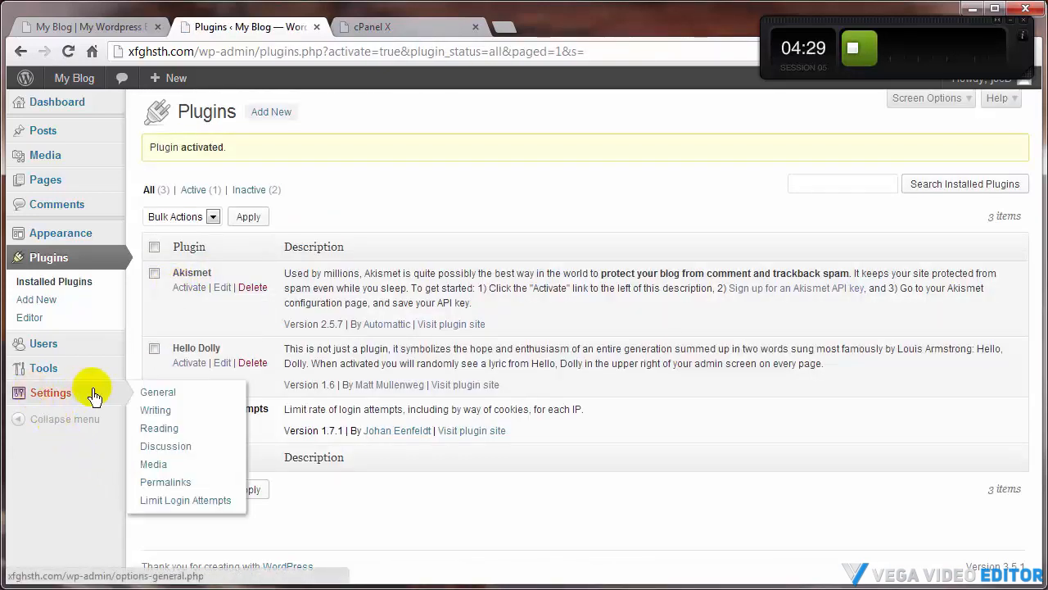
click(157, 506)
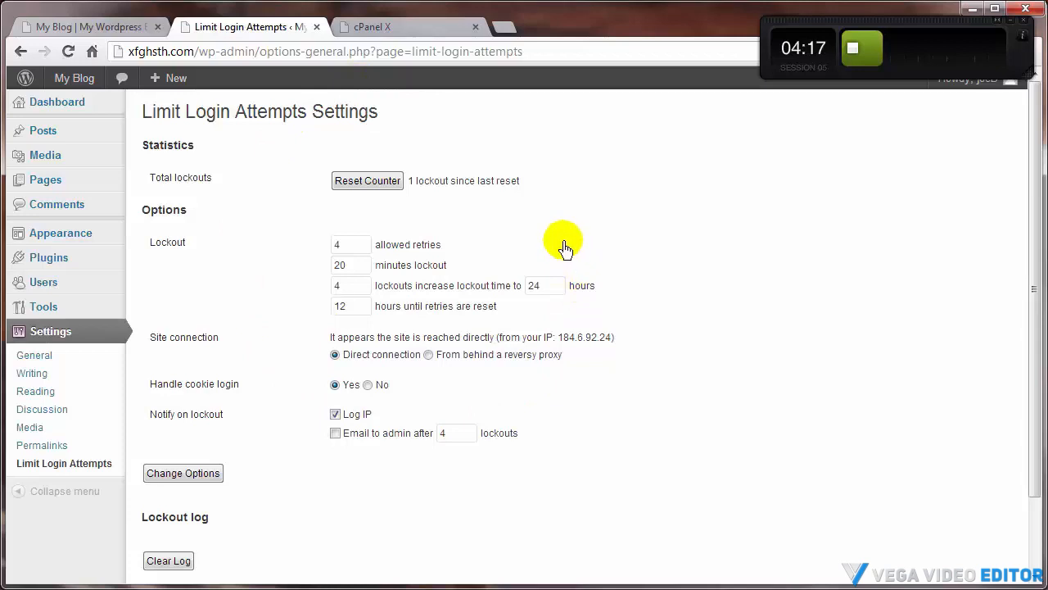
scroll(204, 344, down, 2)
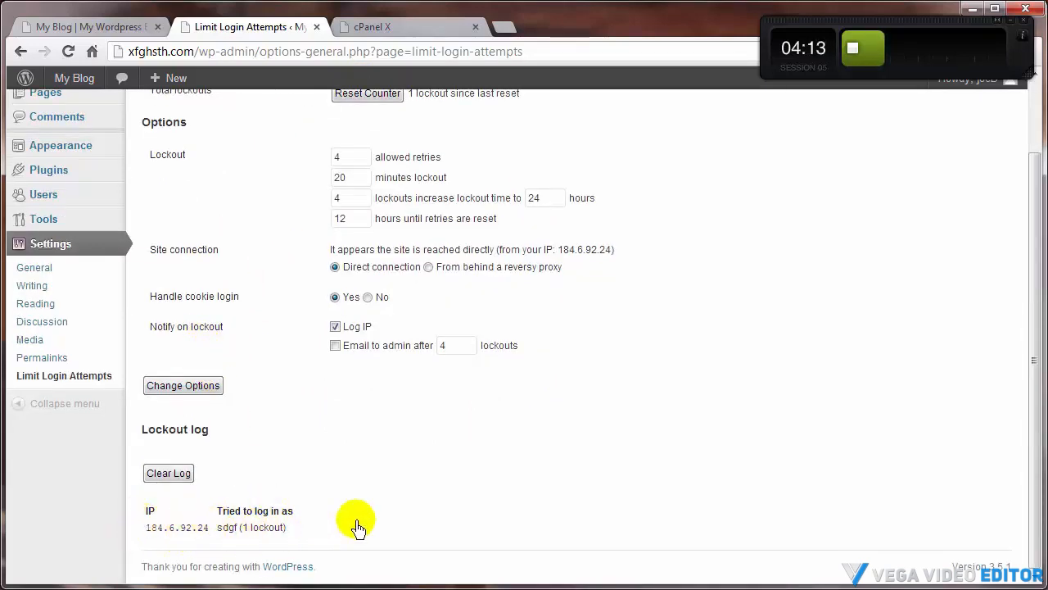
scroll(358, 526, up, 2)
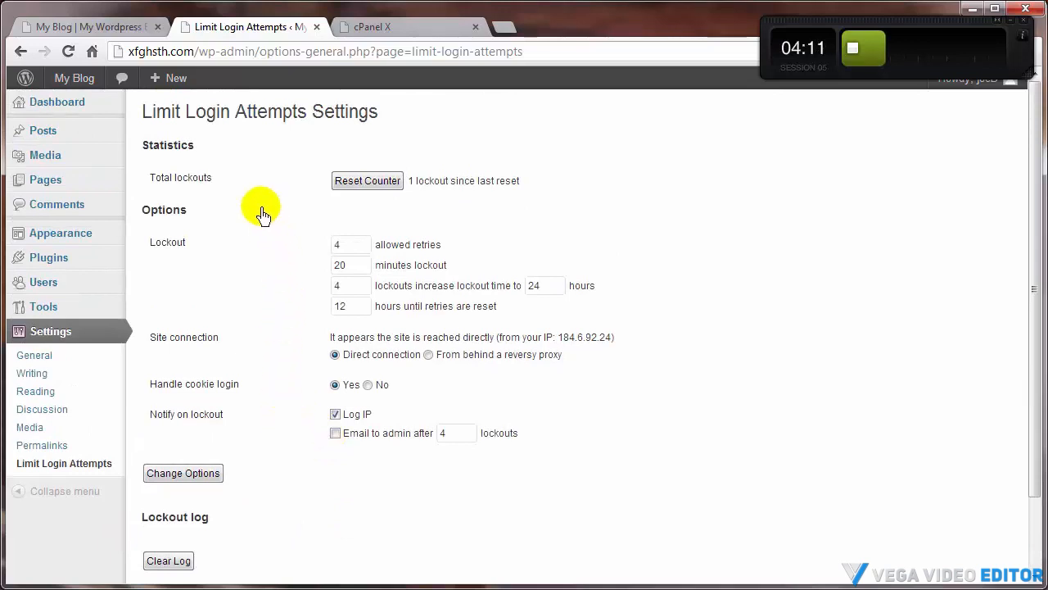
scroll(246, 372, down, 2)
scroll(336, 512, up, 2)
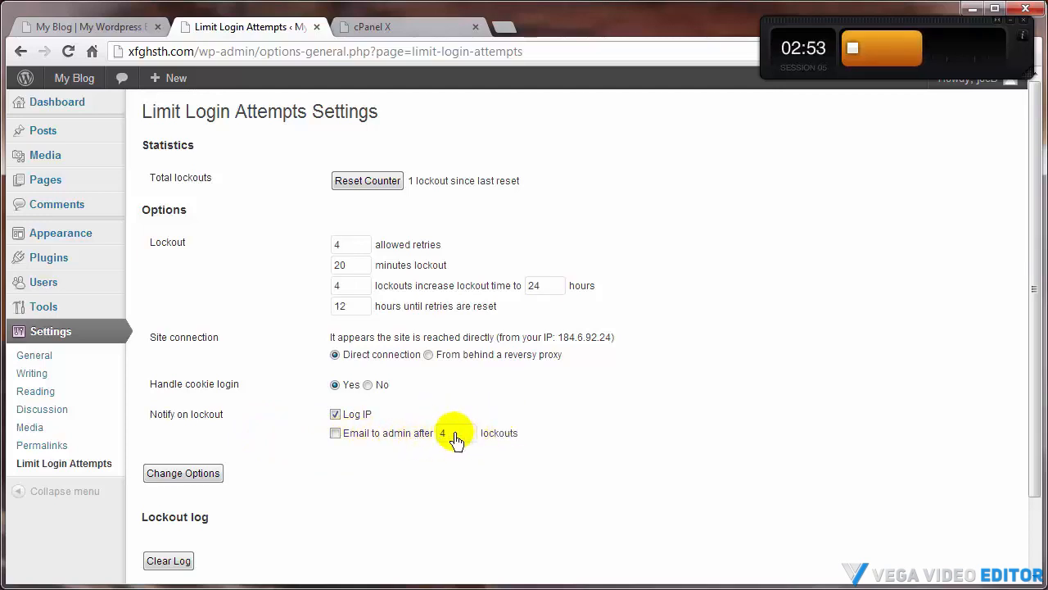
Enable emailing the admin after 4 lockouts in the Limit Login Attempts options
click(335, 434)
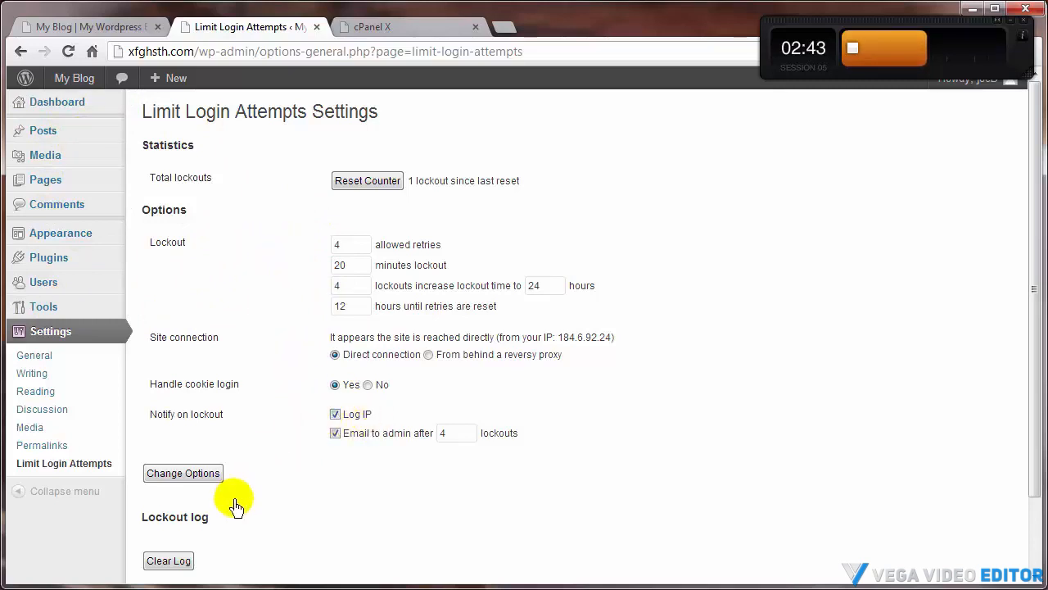
scroll(234, 502, down, 1)
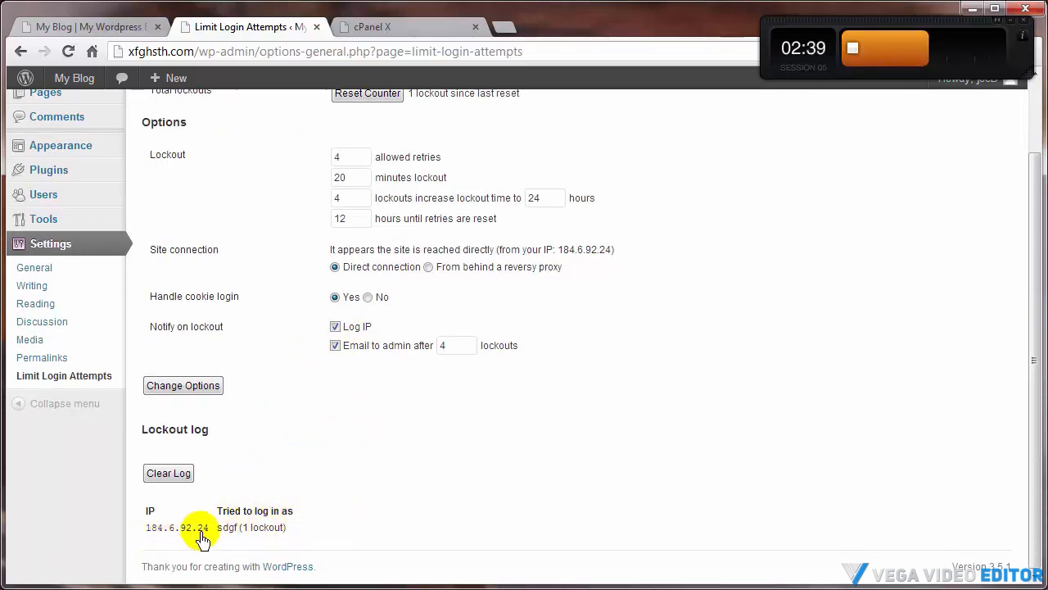
scroll(377, 518, up, 1)
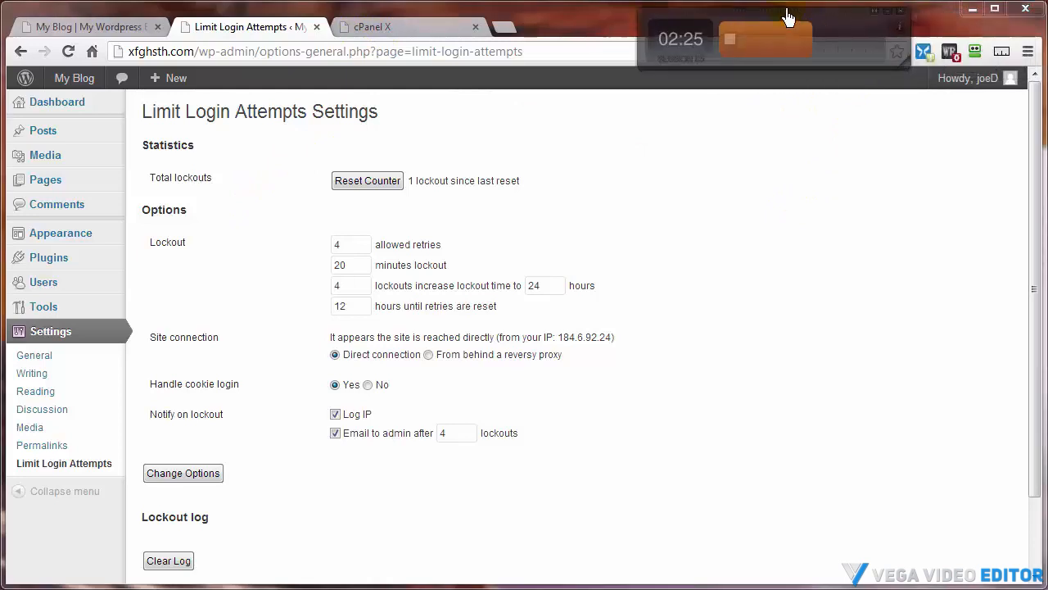
Log out and try to log in with the username xfgh and a wrong password
mouse_move(959, 86)
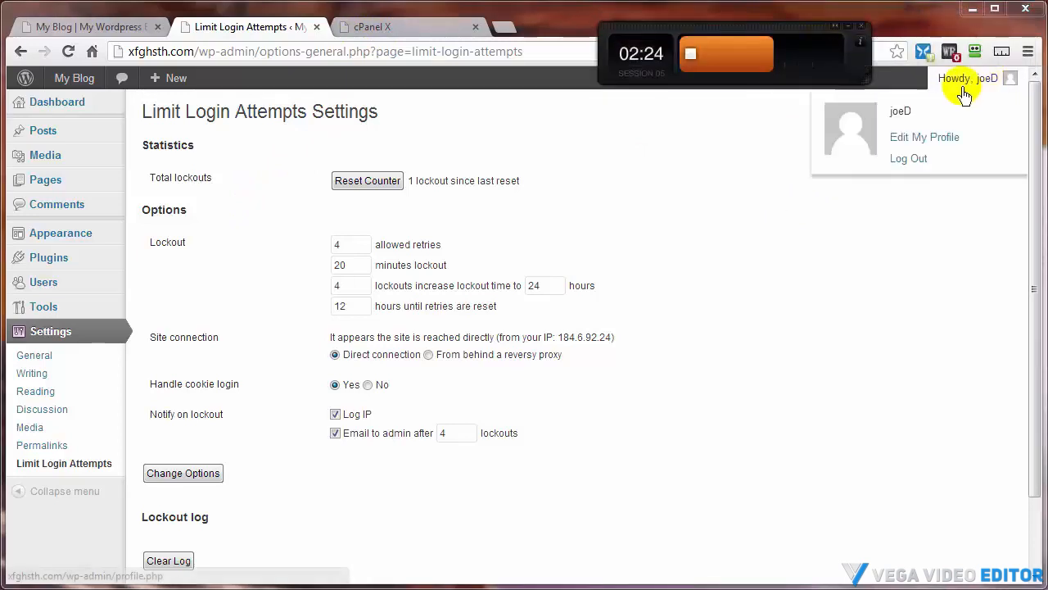
click(920, 171)
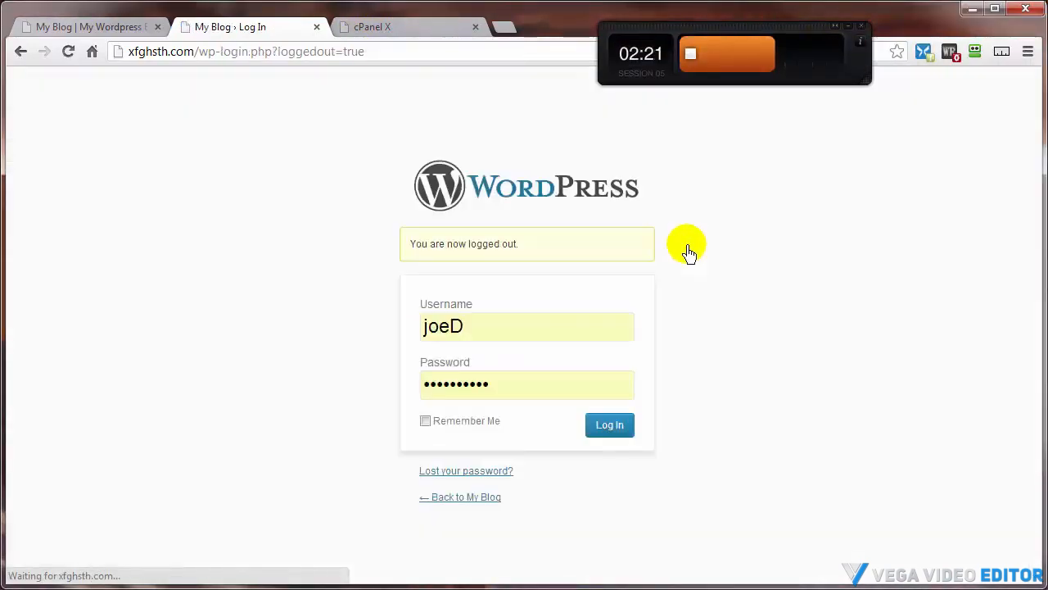
drag(468, 328, 337, 335)
text(xfgh)
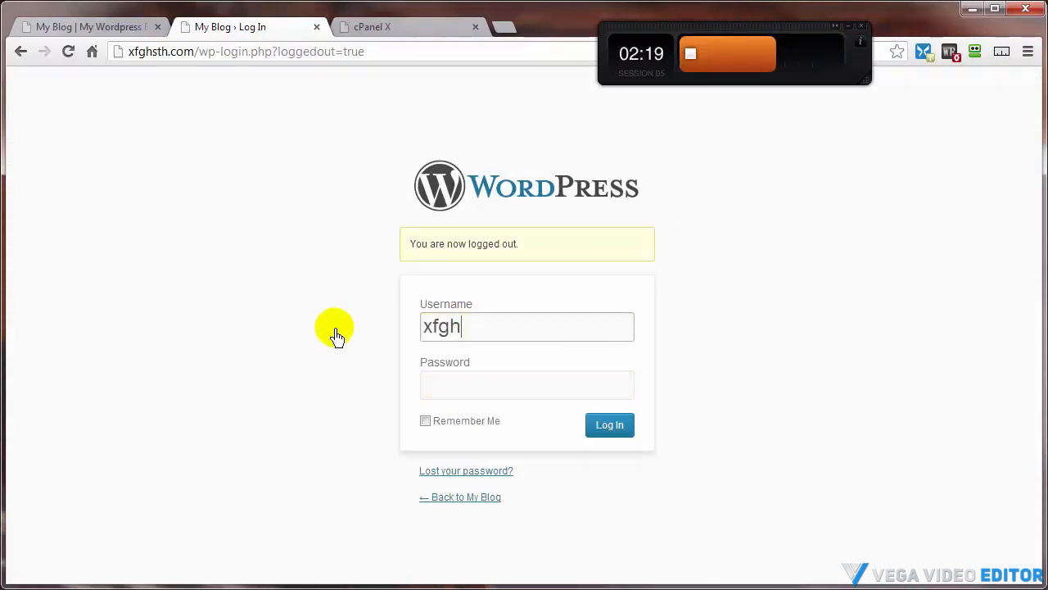
click(468, 396)
text(•••••)
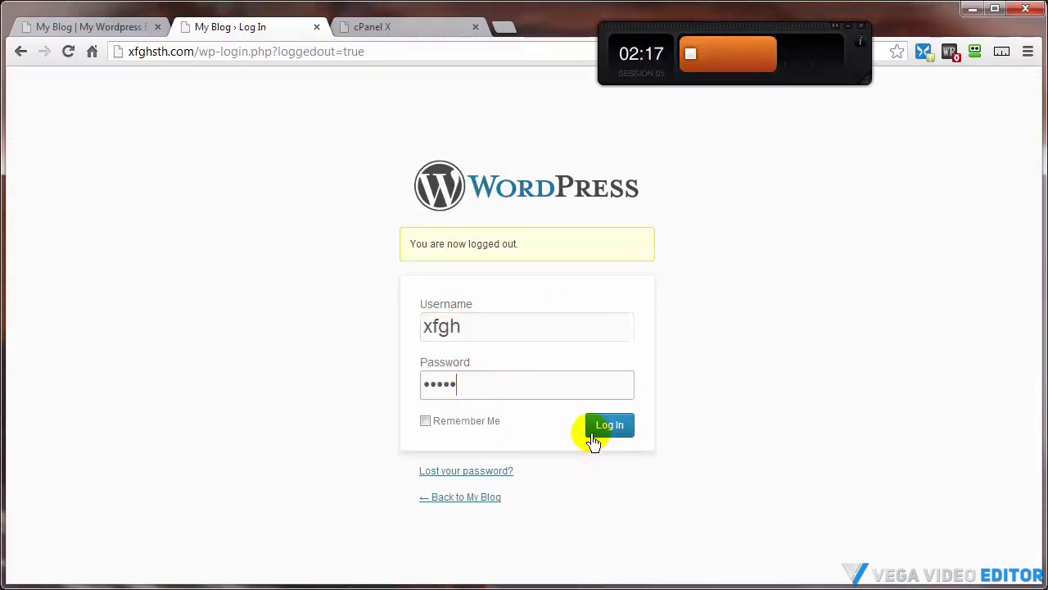
click(608, 424)
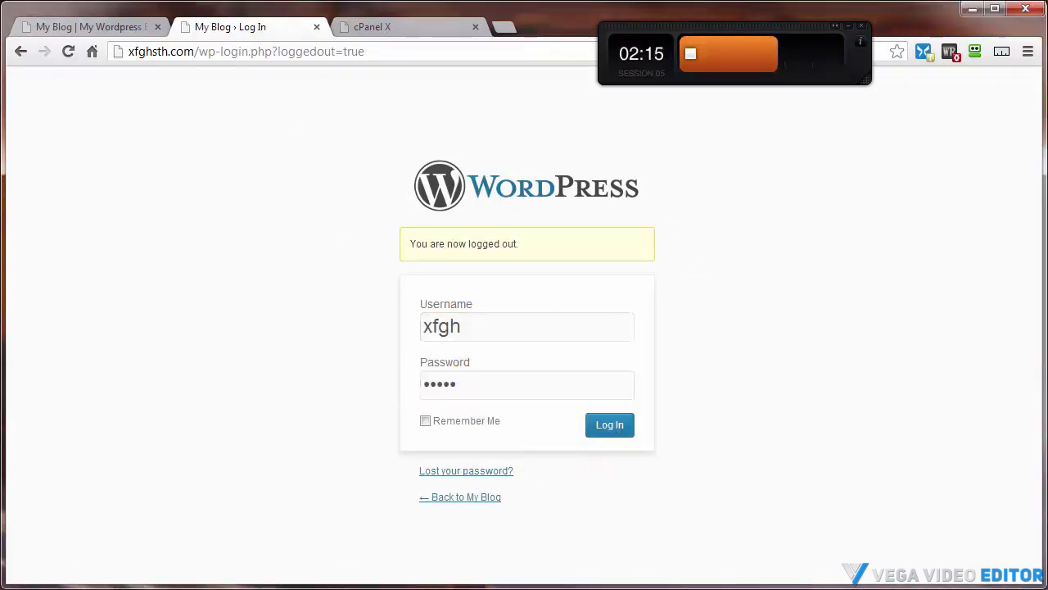
click(616, 433)
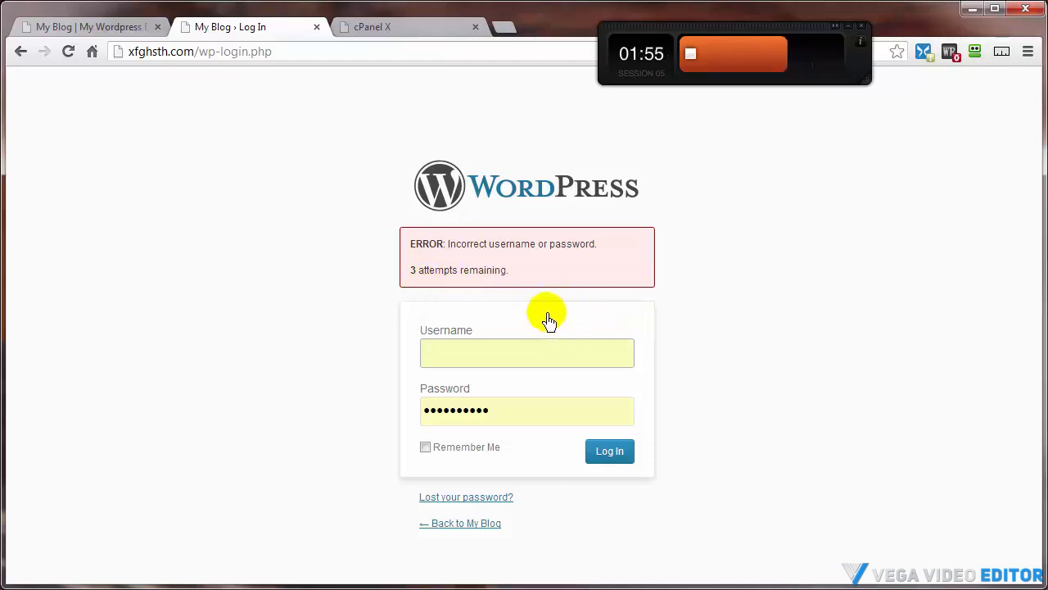
In cPanel File Manager, rename the wp-content/plugins folder limit-login-attempts to limit-login-attempts1
click(398, 38)
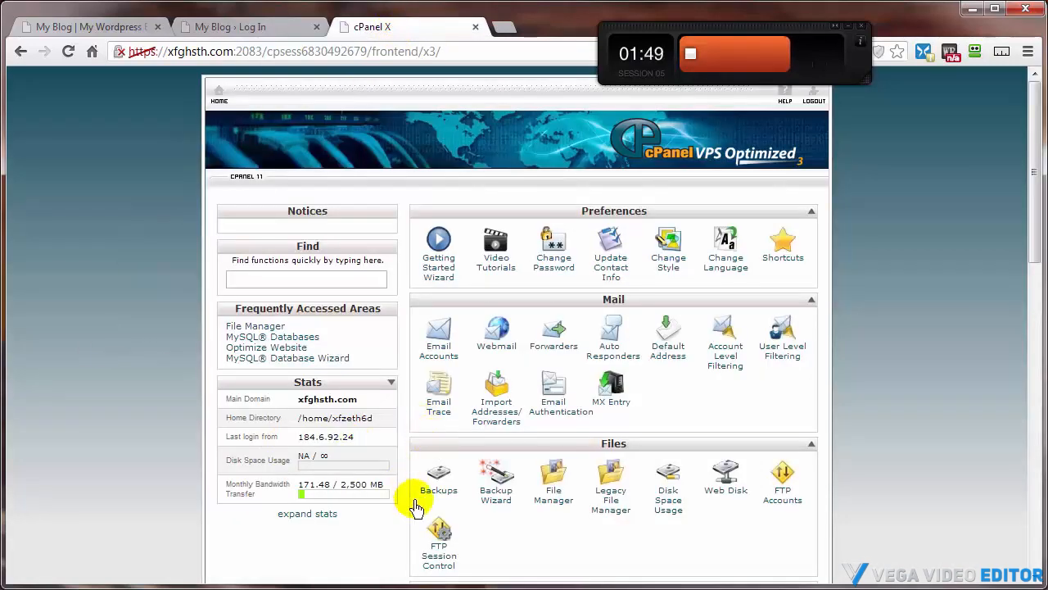
click(556, 496)
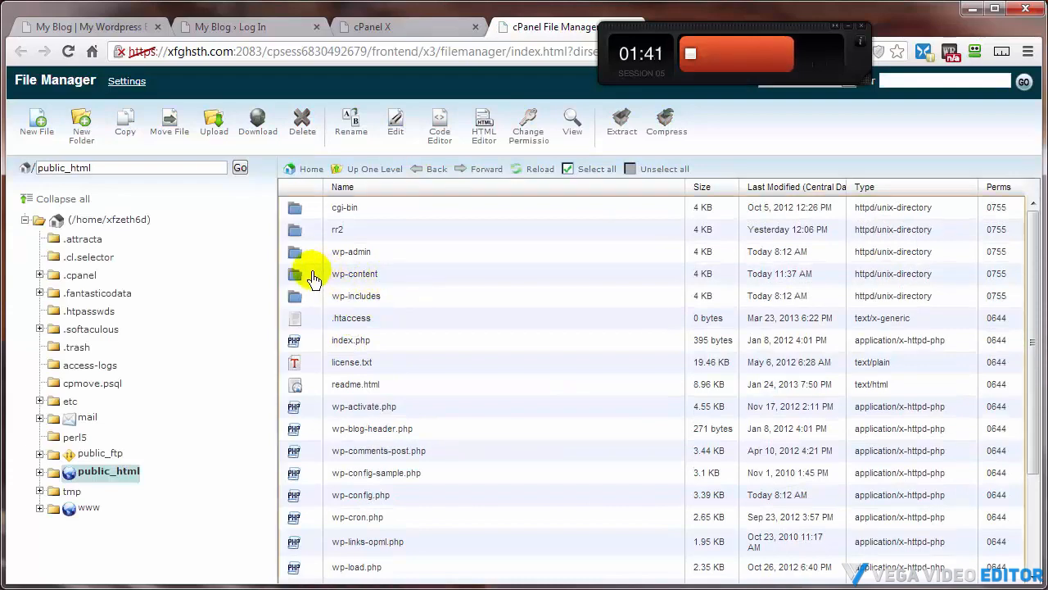
double_click(312, 277)
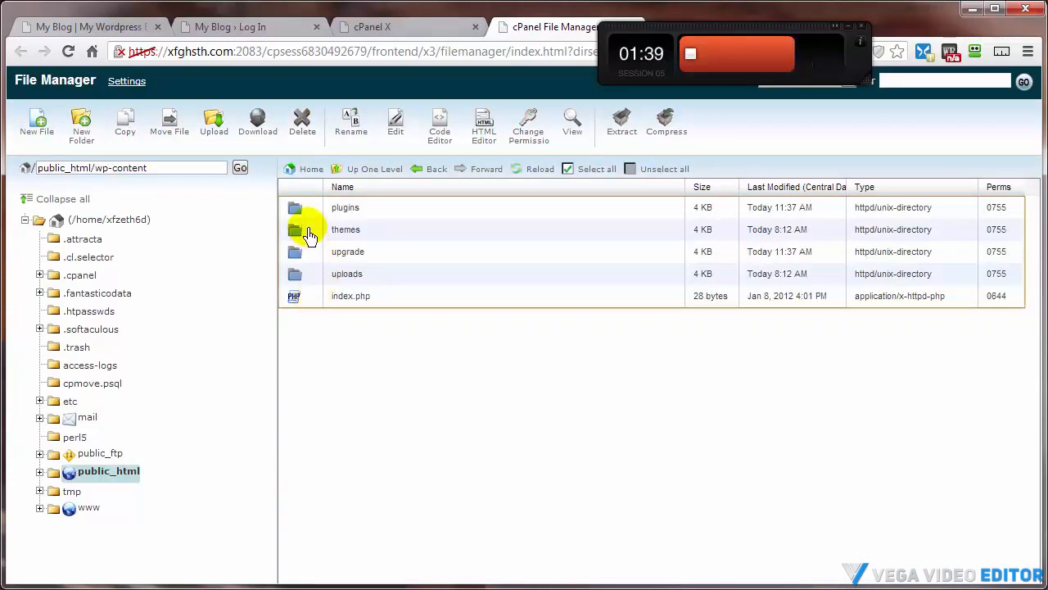
double_click(298, 210)
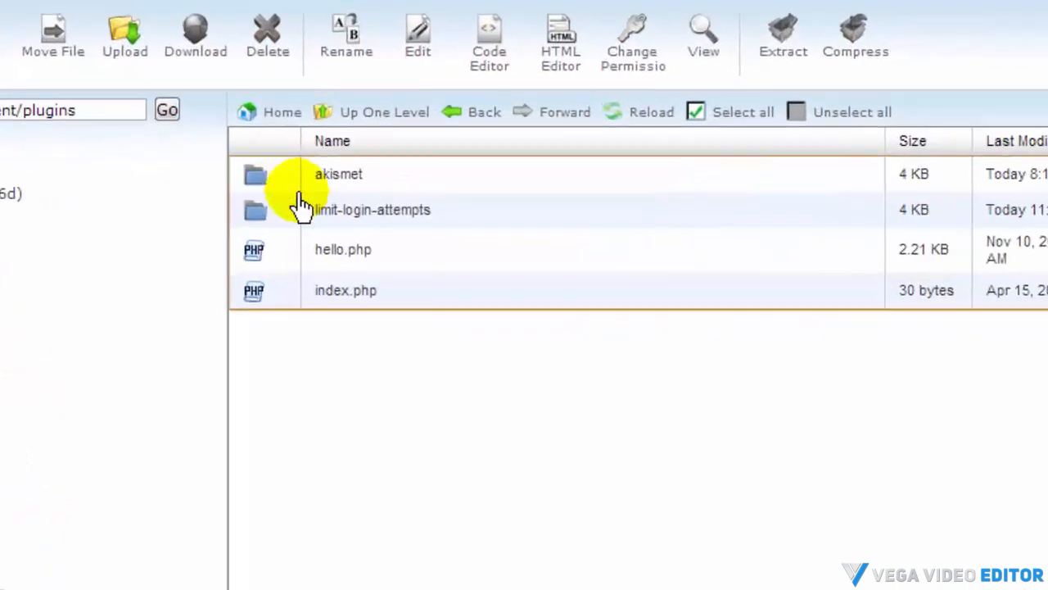
right_click(392, 213)
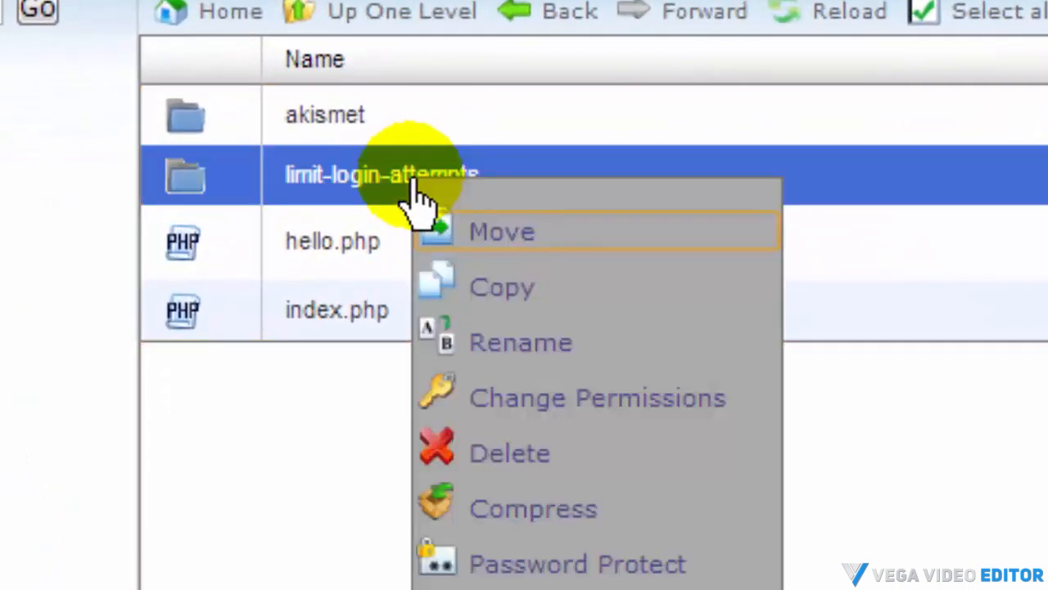
click(500, 348)
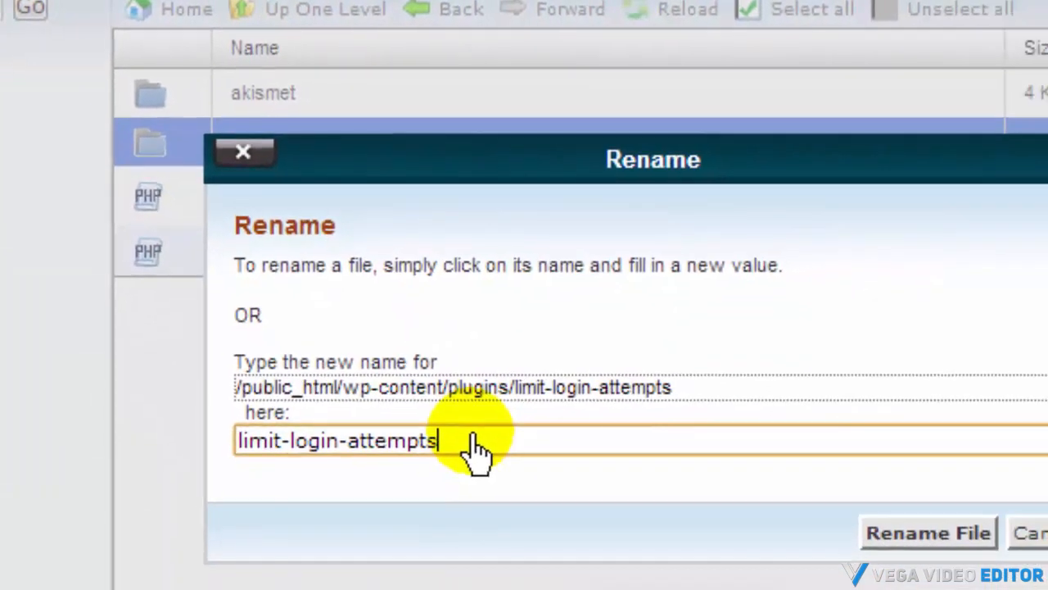
text(1)
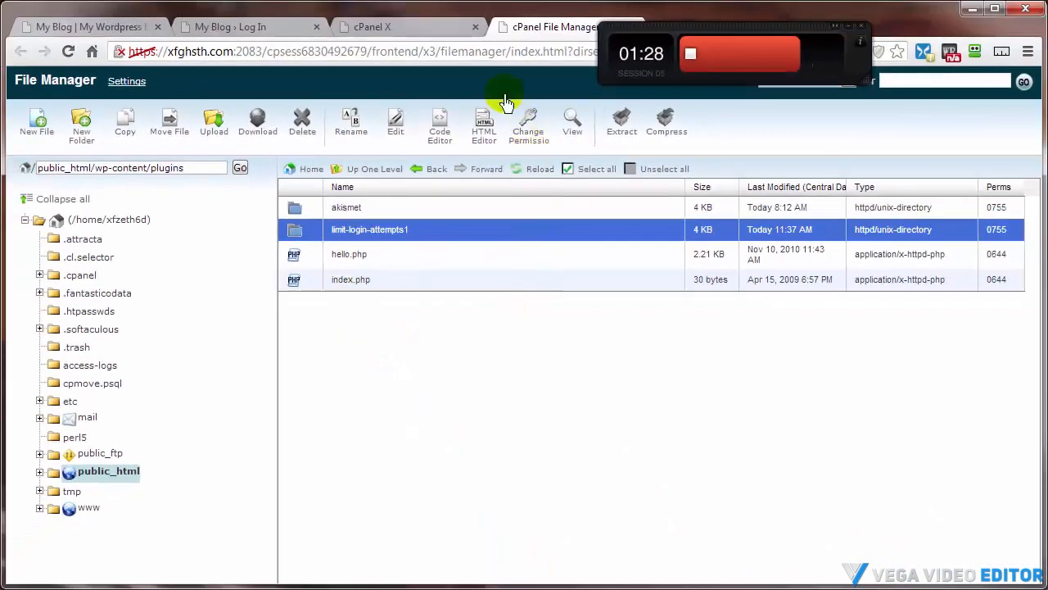
Reload the login page to resubmit the login attempt, then return to the File Manager tab
click(209, 28)
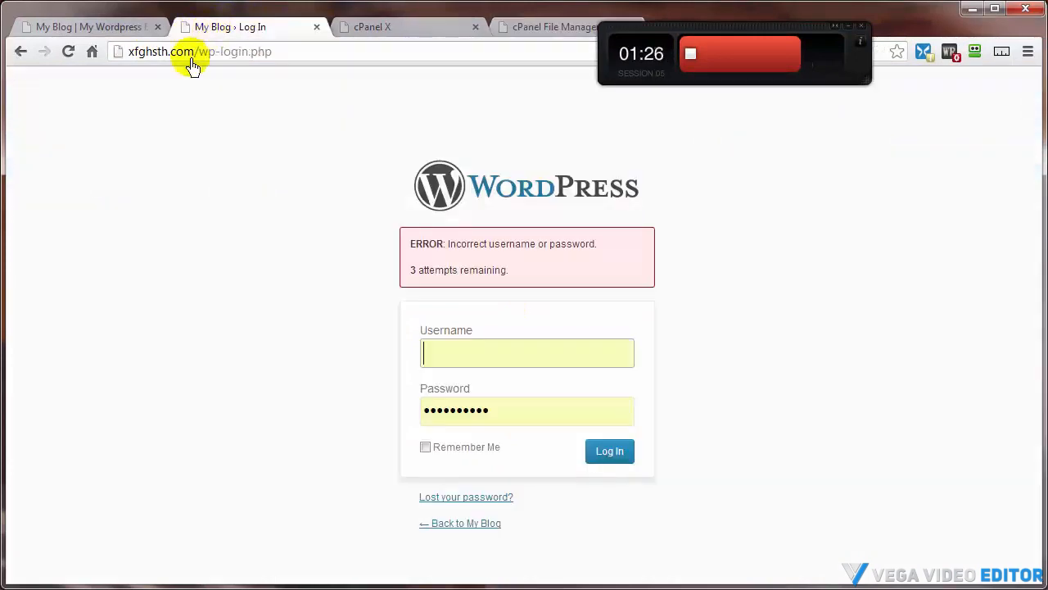
click(68, 53)
click(543, 362)
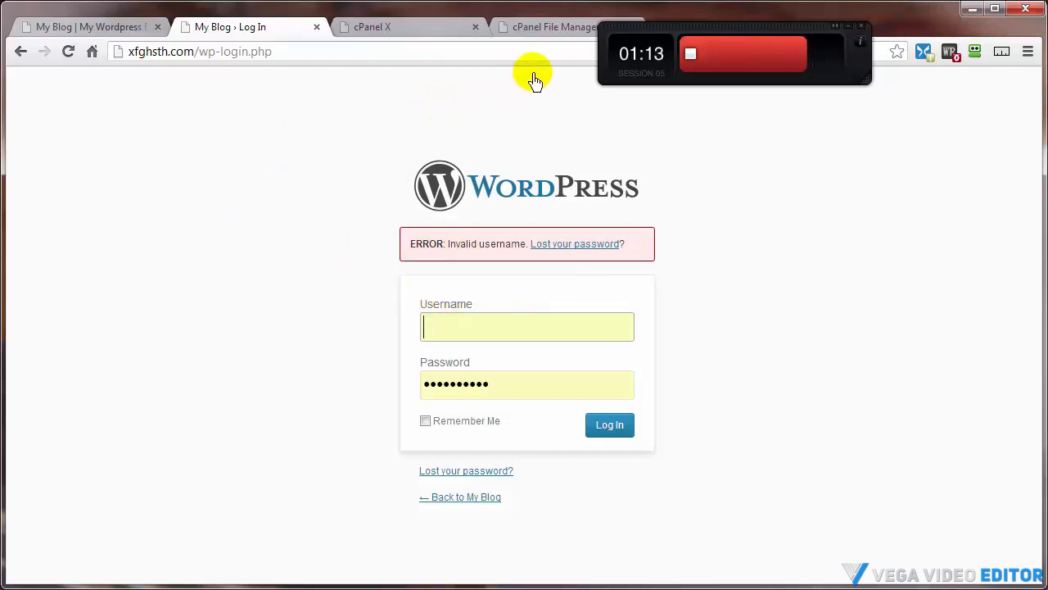
click(532, 31)
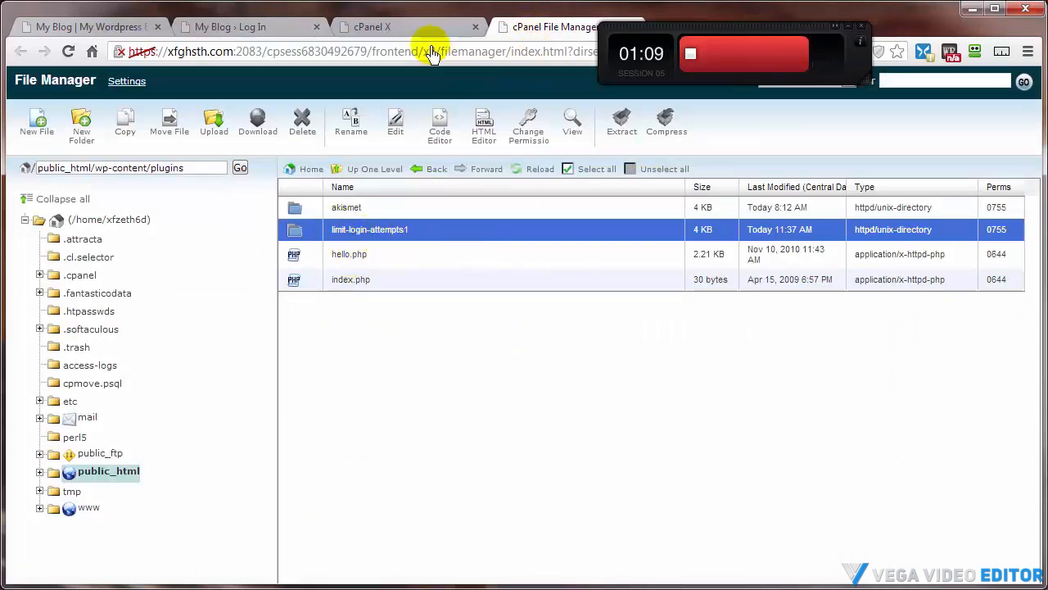
Return to the login page, then browse the blog's Sample Page and home page
click(249, 30)
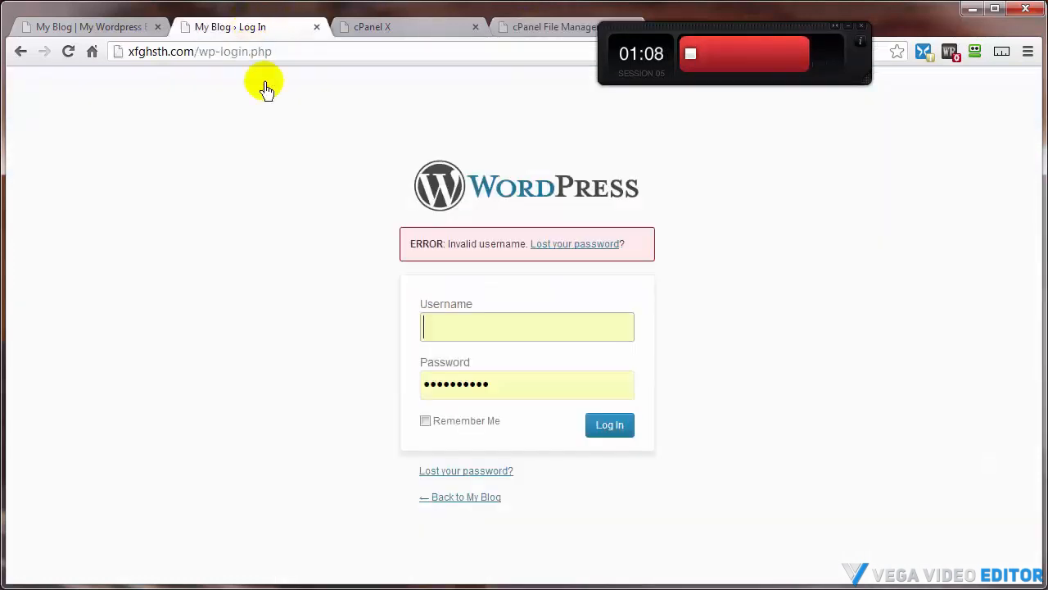
click(502, 336)
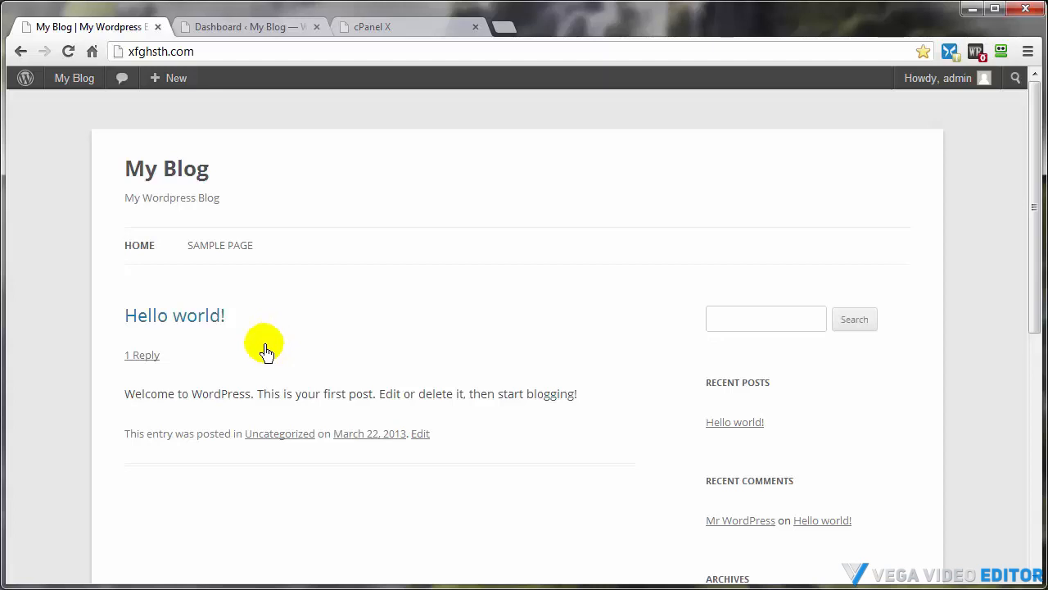
click(212, 250)
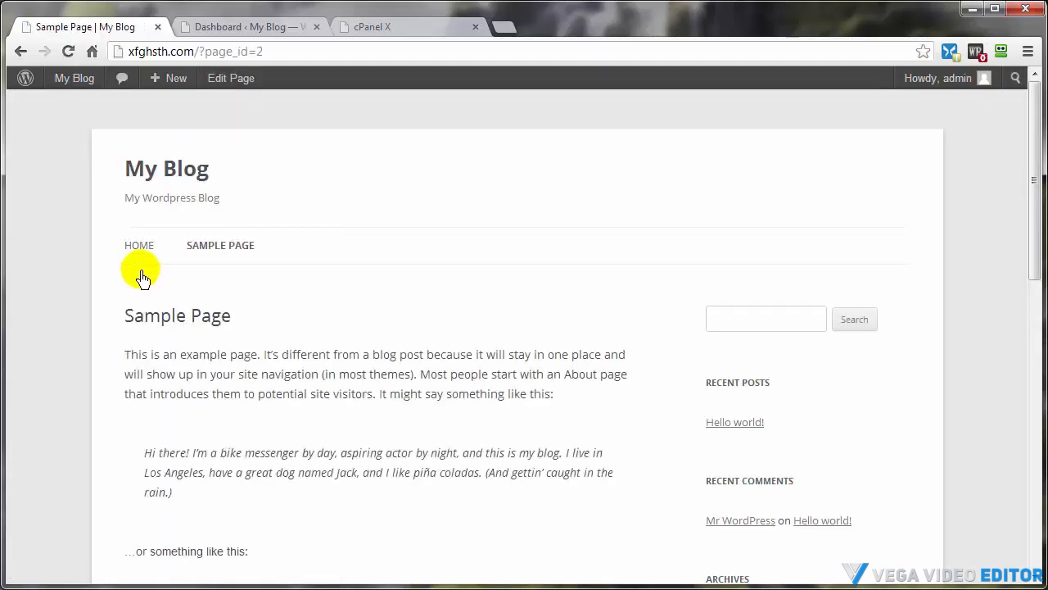
click(135, 248)
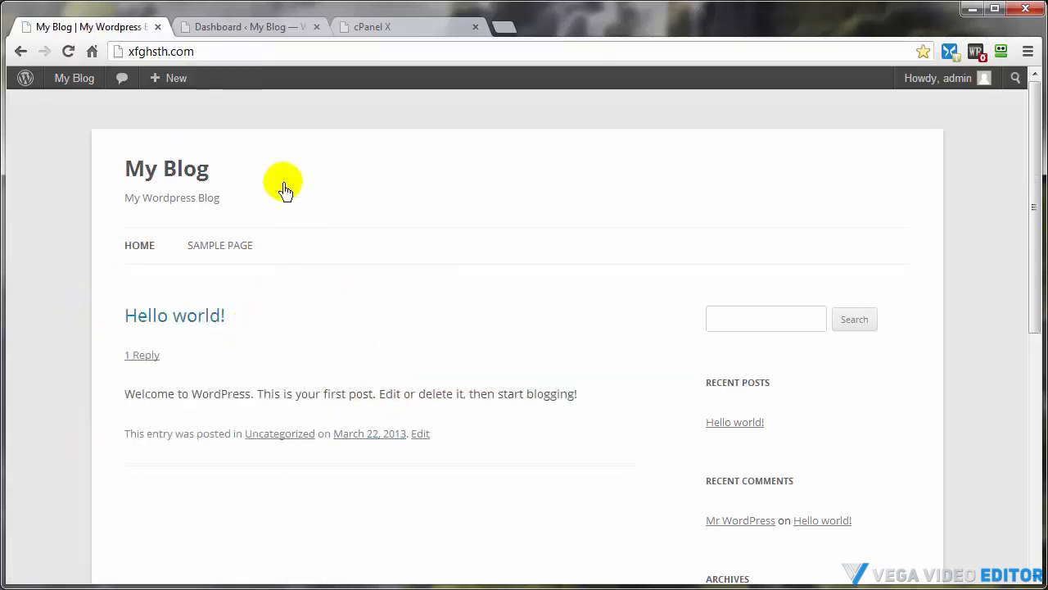
Open phpMyAdmin from cPanel and export the _wp296 database as SQL into the DeleteAfterUpload folder on the Desktop
click(370, 29)
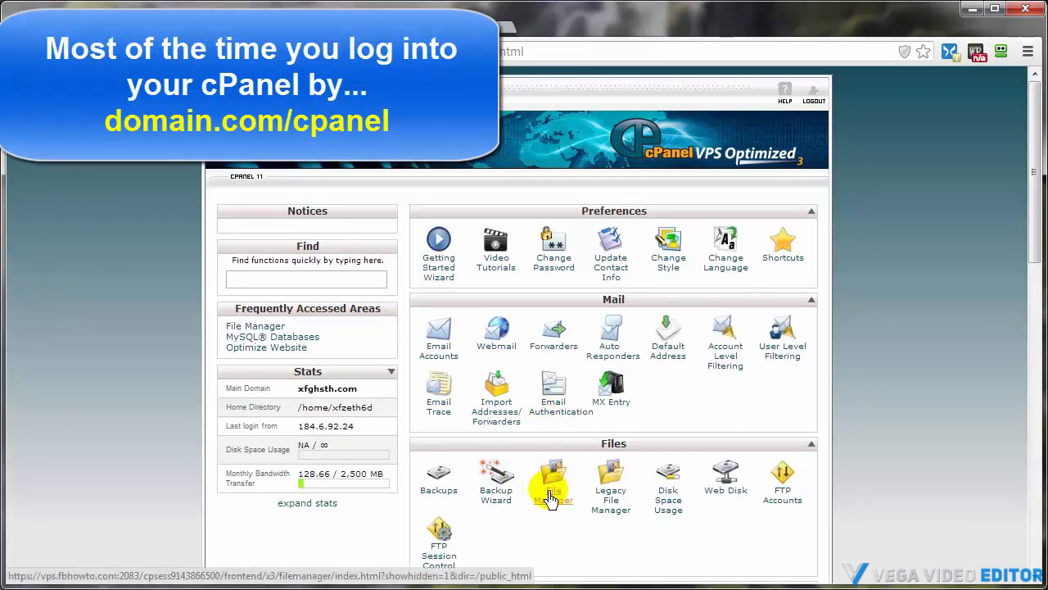
scroll(947, 399, down, 5)
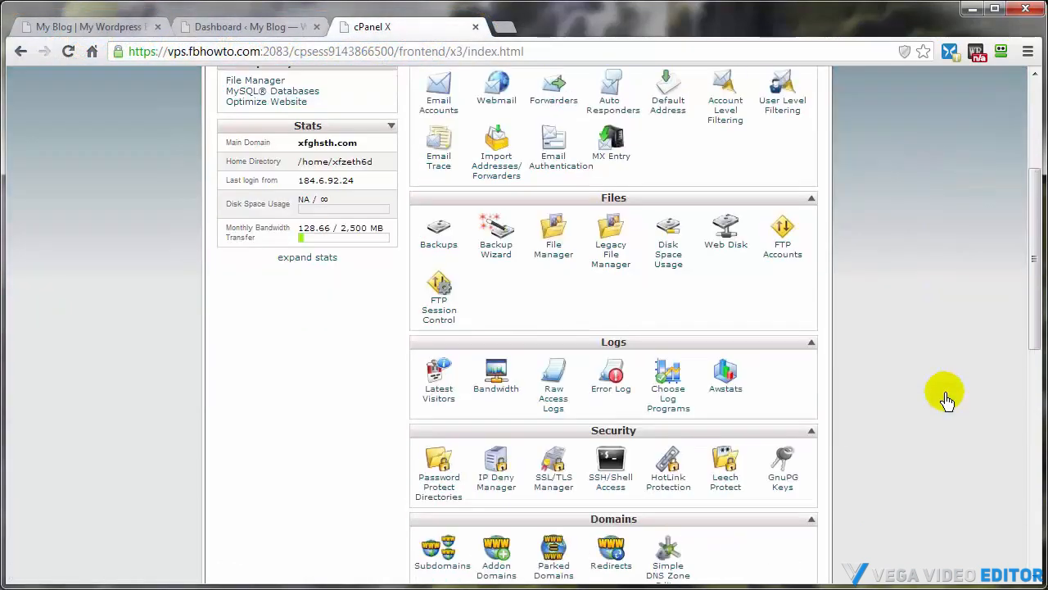
scroll(947, 399, down, 1)
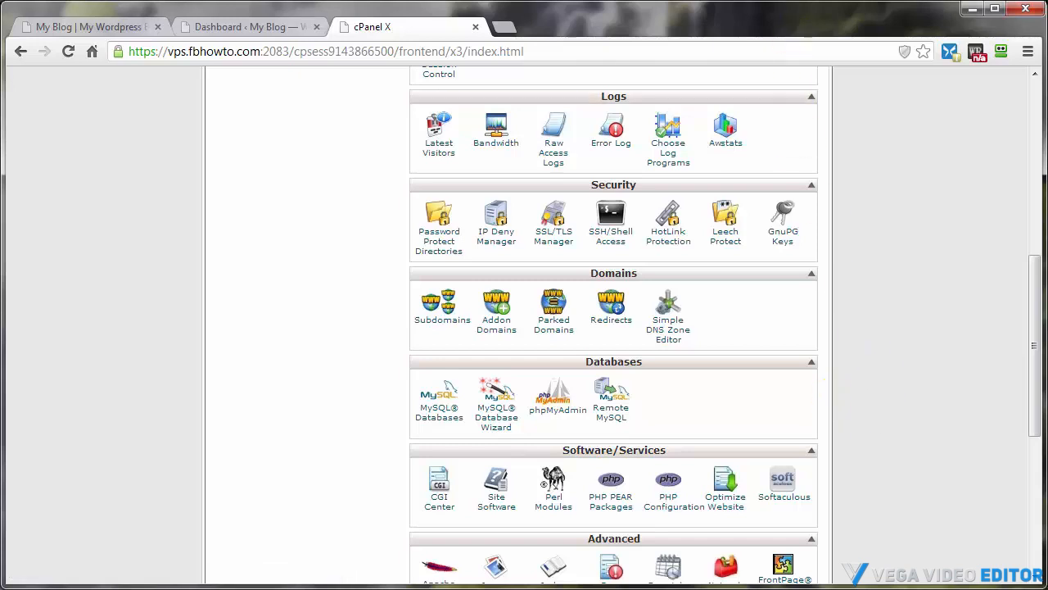
drag(794, 0, 923, 52)
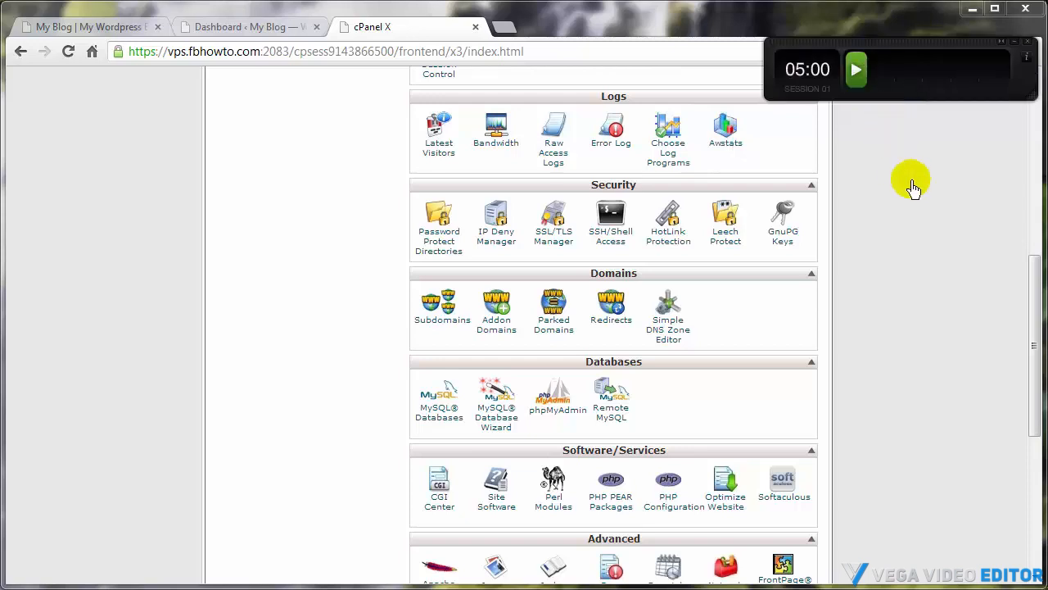
click(857, 76)
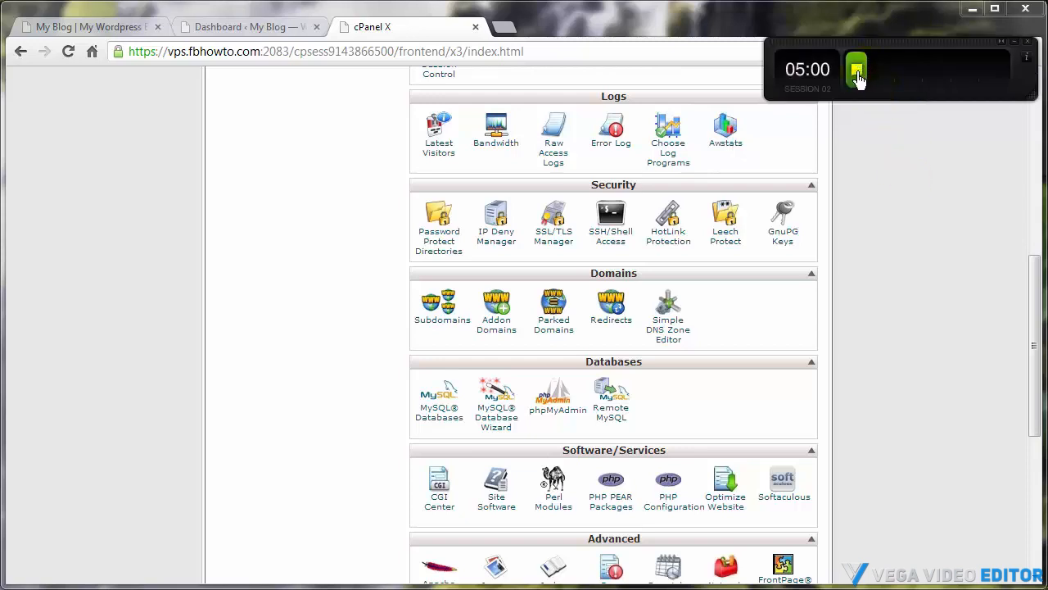
click(560, 416)
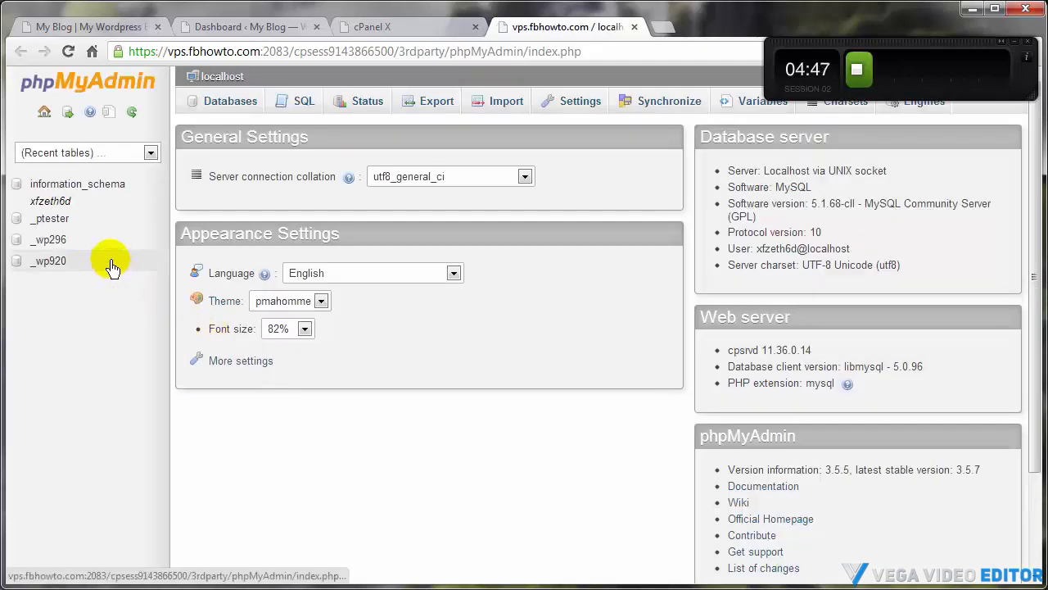
click(72, 243)
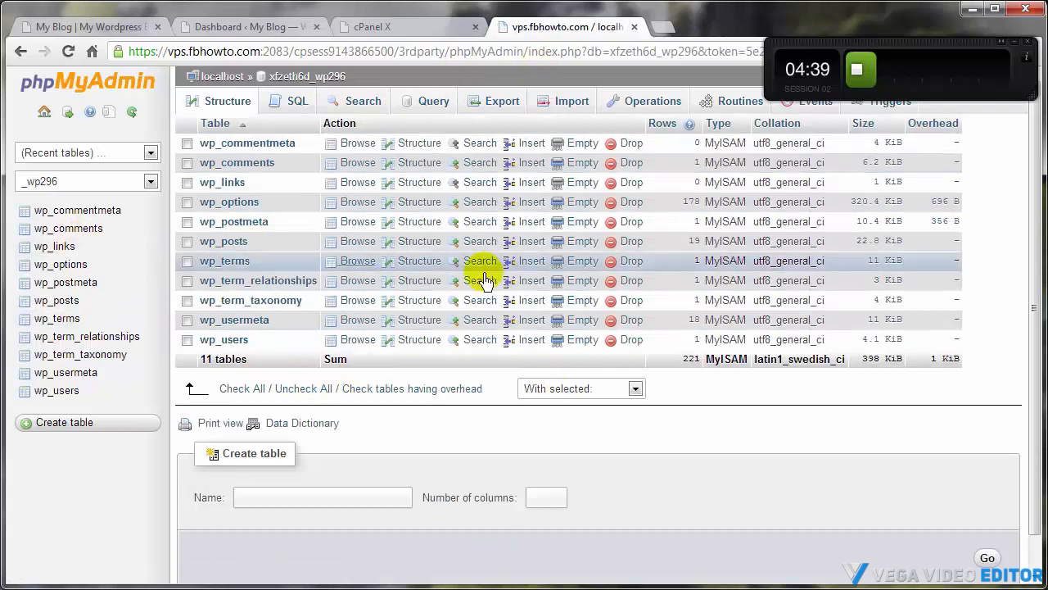
click(489, 105)
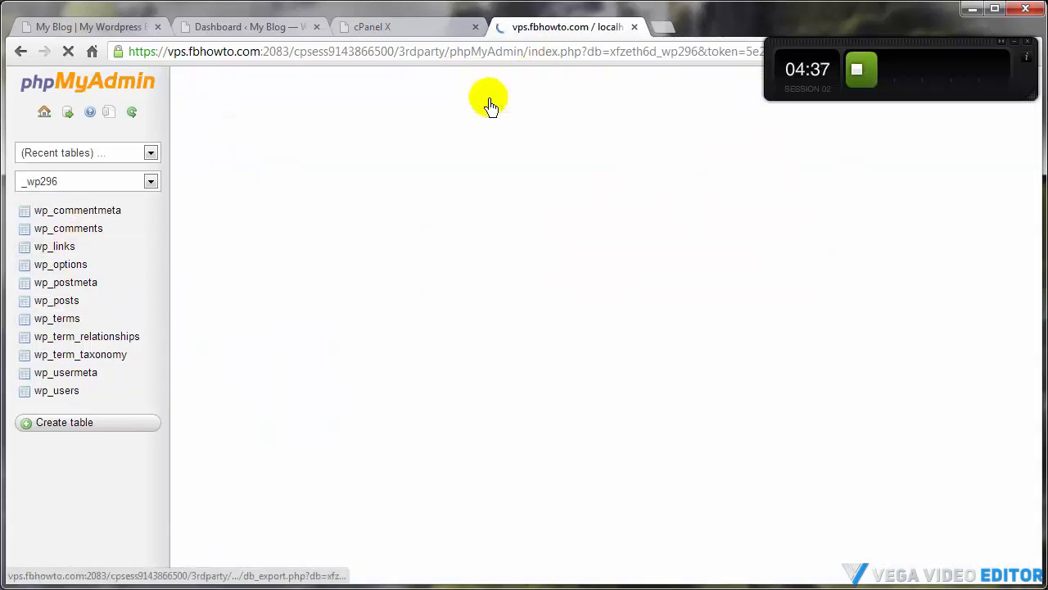
click(212, 372)
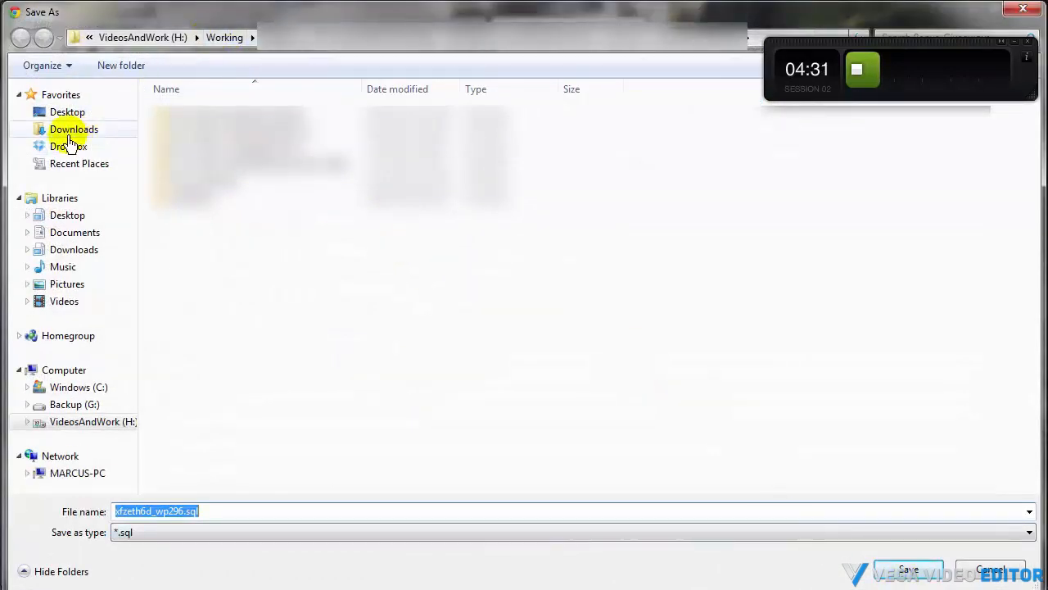
click(64, 111)
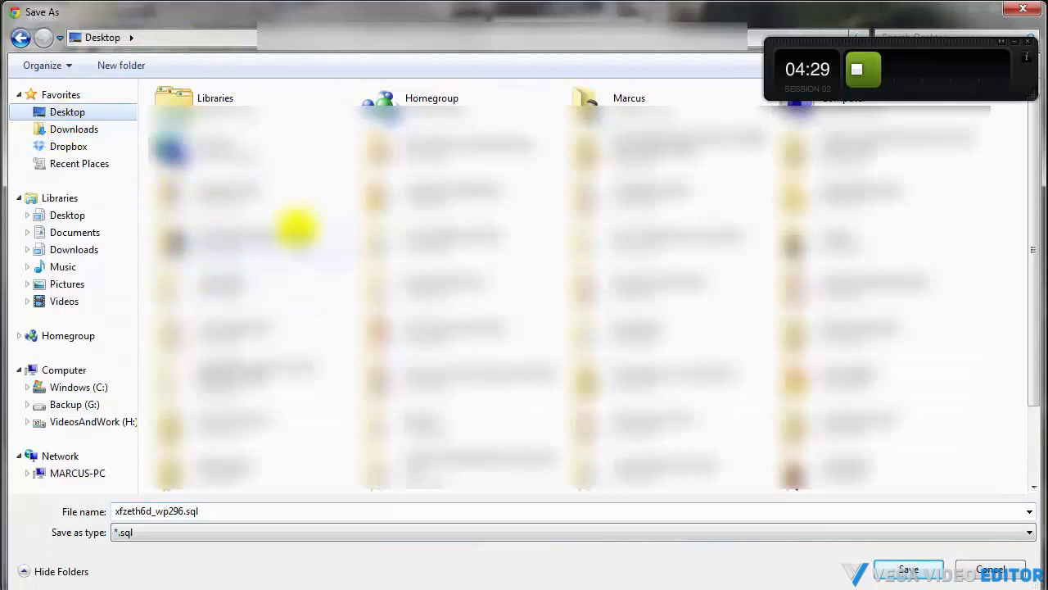
double_click(842, 194)
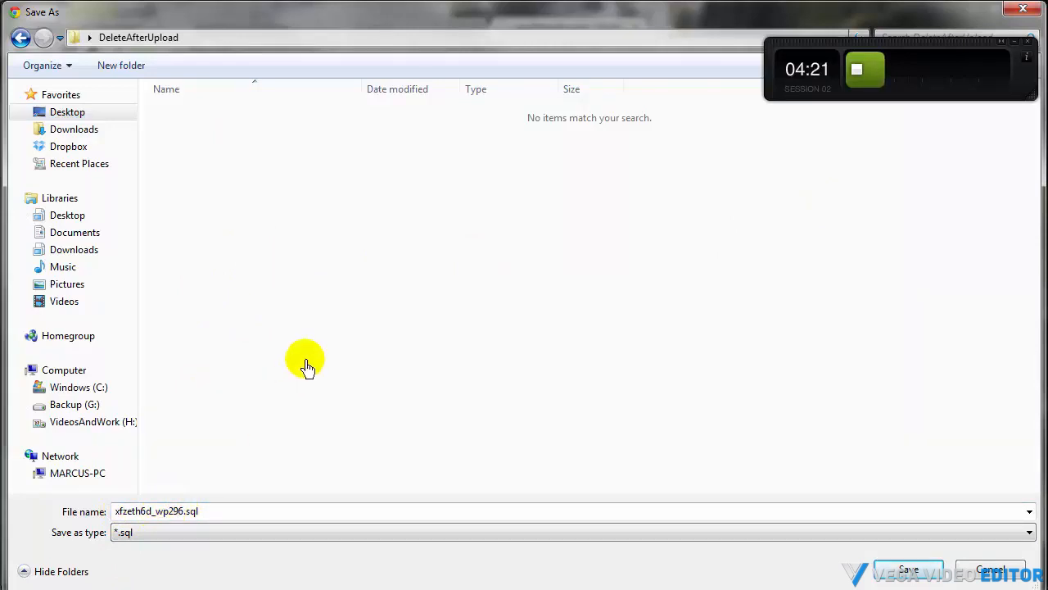
click(910, 571)
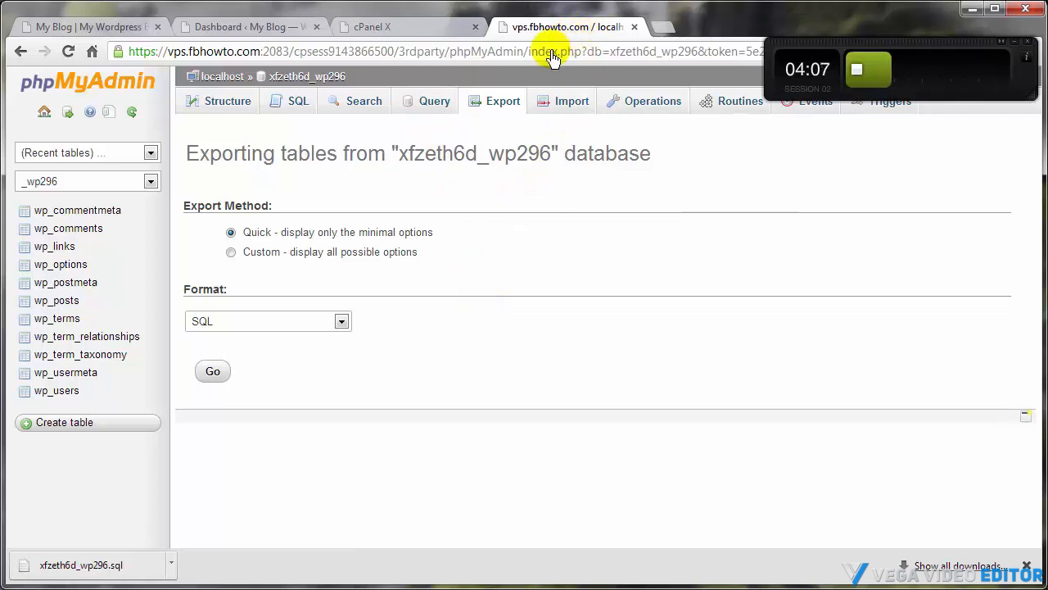
In File Manager, select all public_html items and compress them into a zip archive named 03-23-2013.zip
click(283, 76)
click(396, 37)
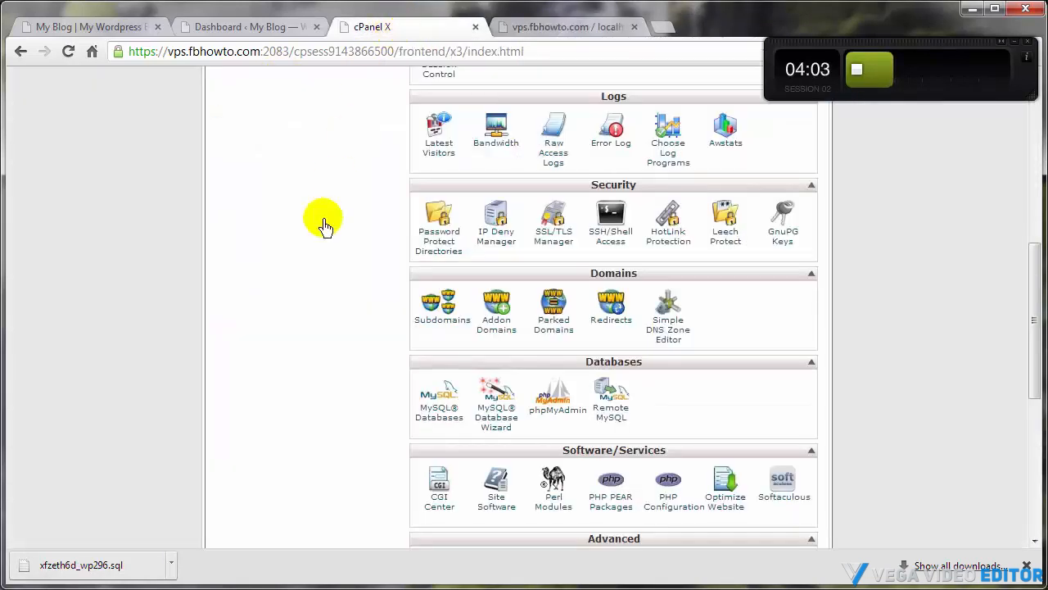
scroll(318, 350, up, 10)
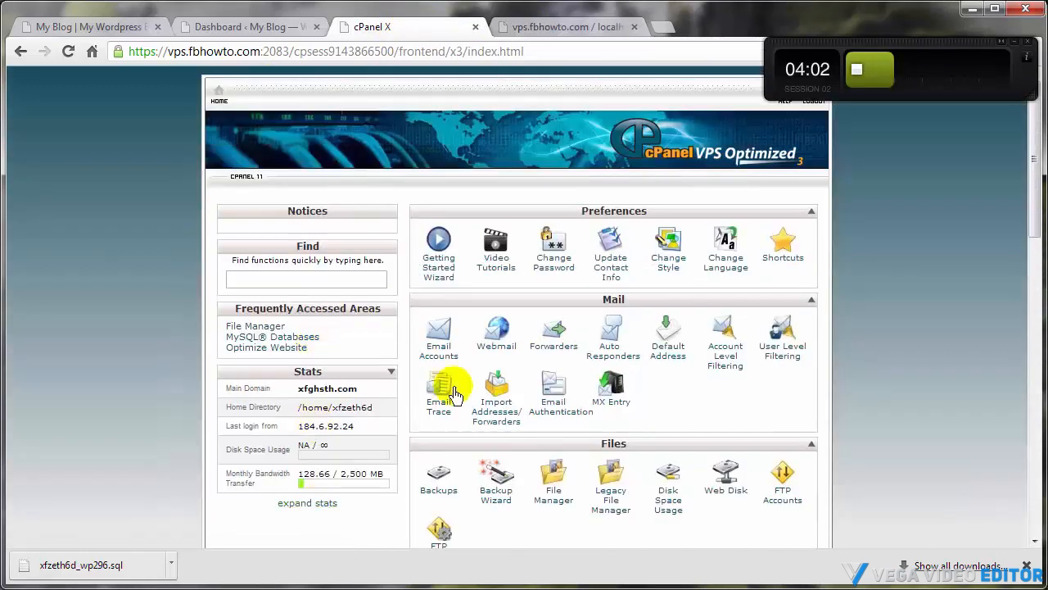
click(550, 491)
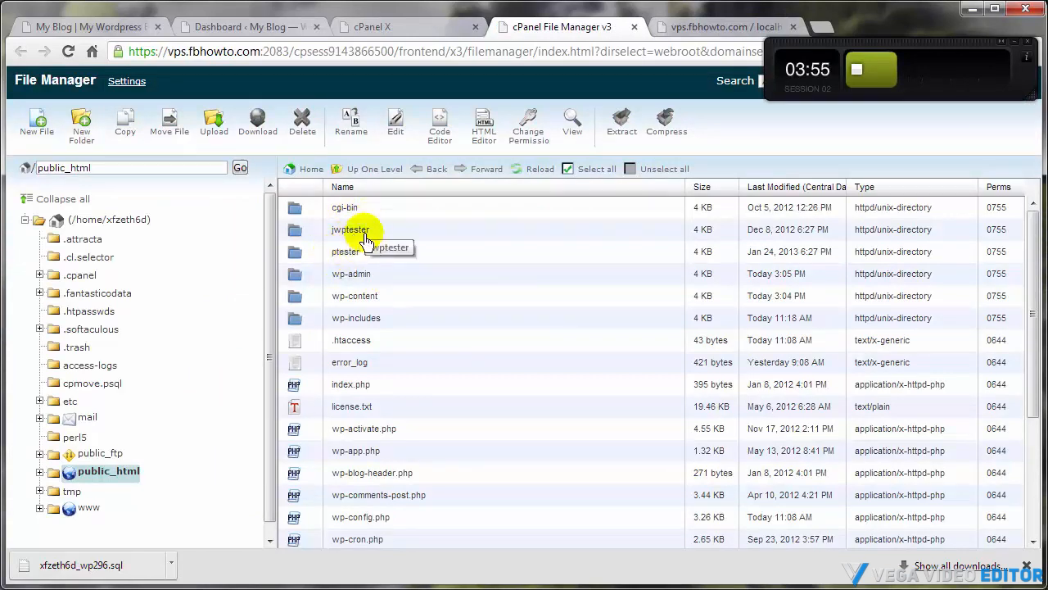
click(314, 279)
scroll(314, 278, down, 5)
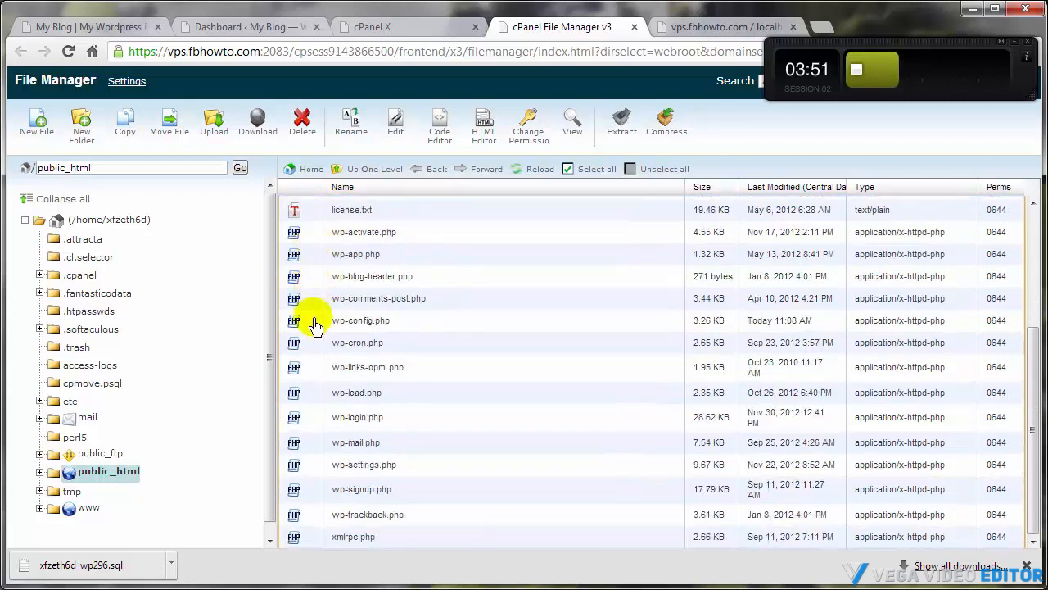
shift+click(312, 539)
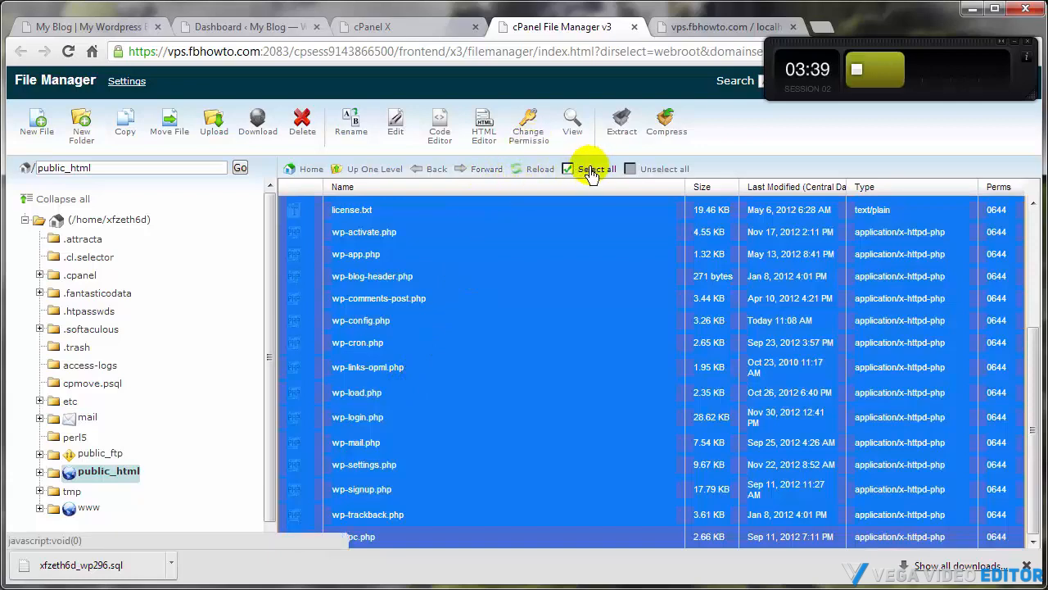
click(665, 131)
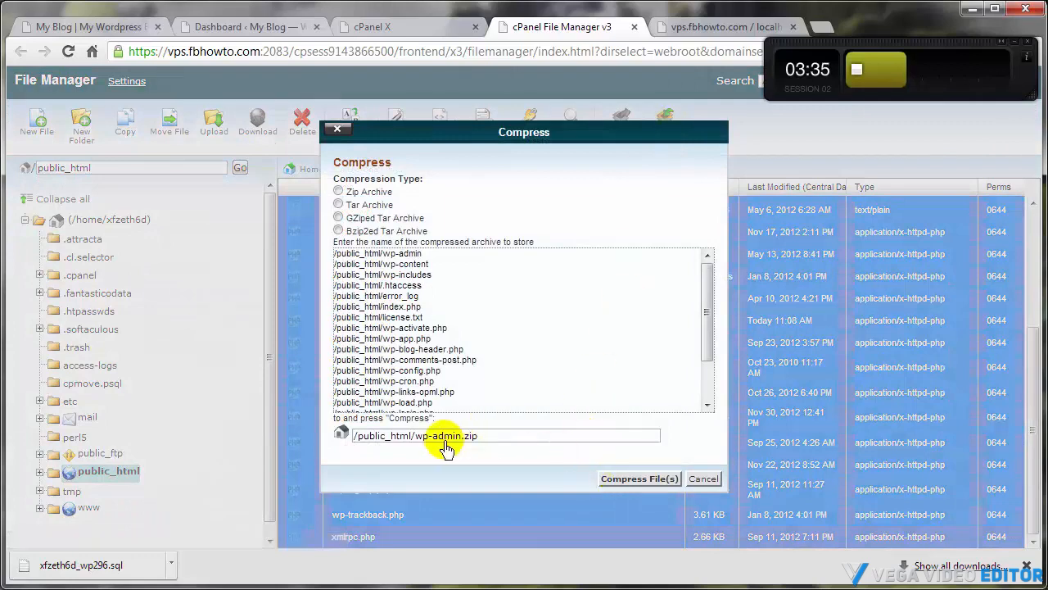
click(417, 438)
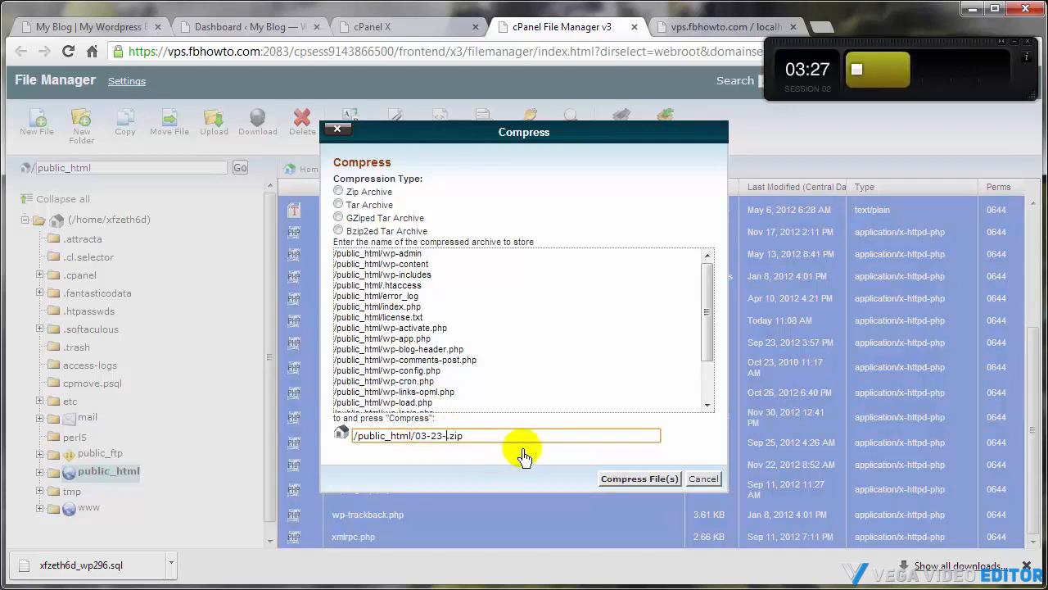
click(638, 479)
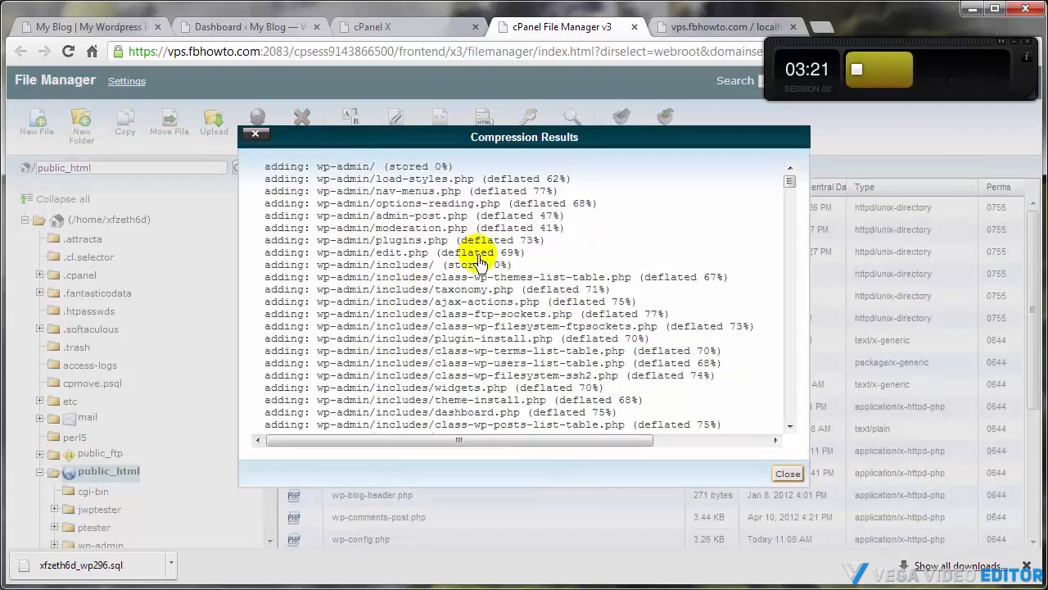
click(788, 473)
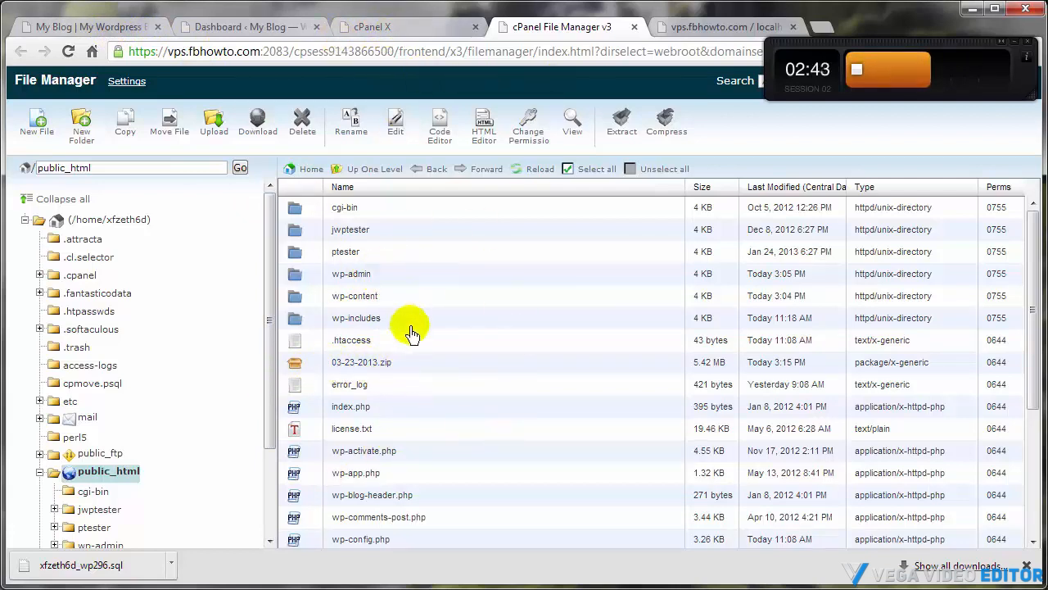
Open wp-config.php in the Code Editor, delete the DB_USER define line, and save the changes
click(141, 28)
click(238, 36)
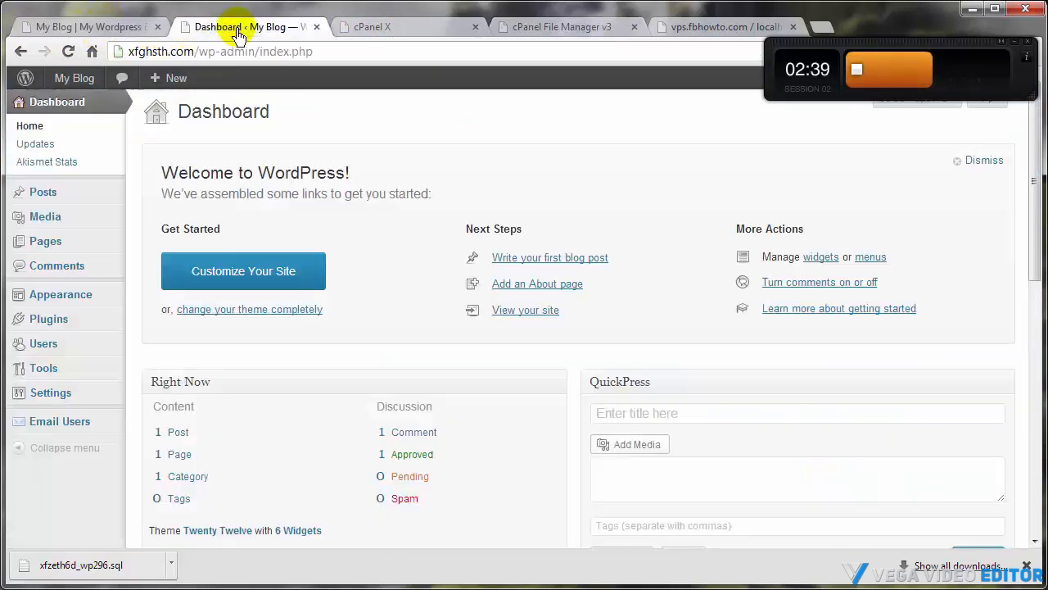
click(398, 29)
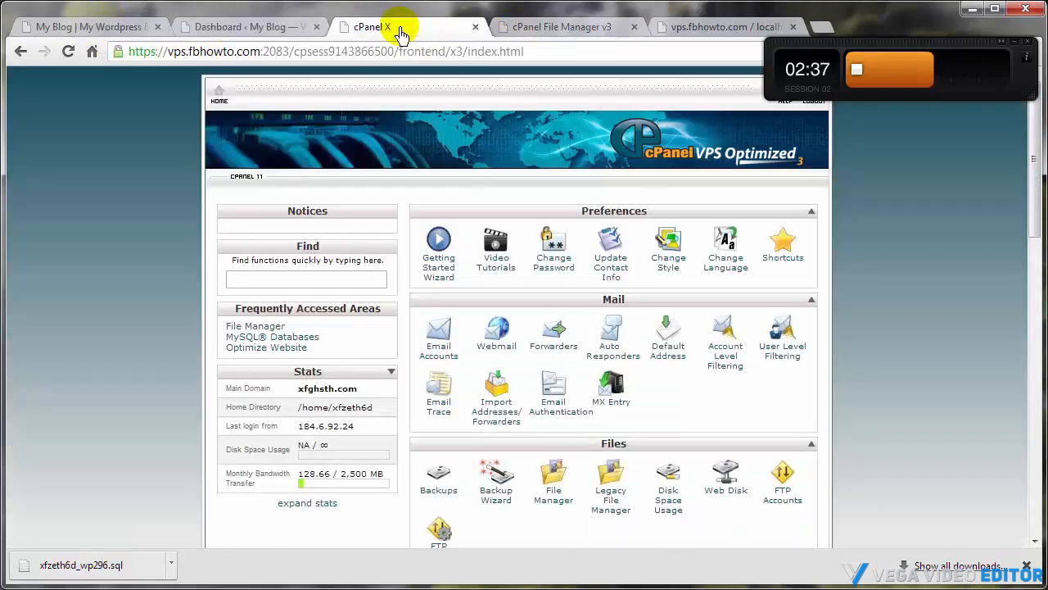
click(554, 498)
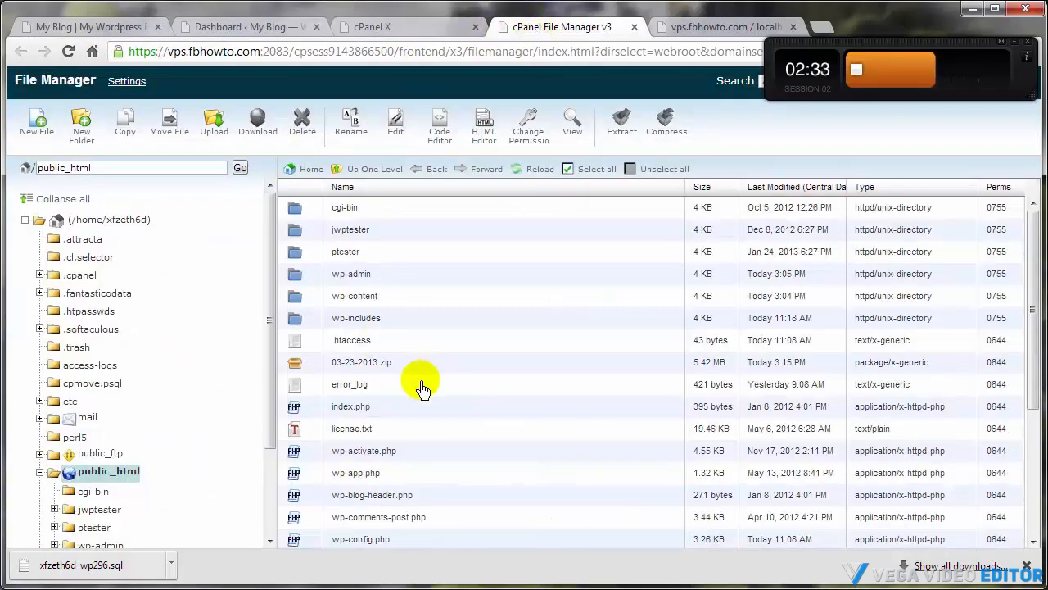
scroll(415, 402, down, 2)
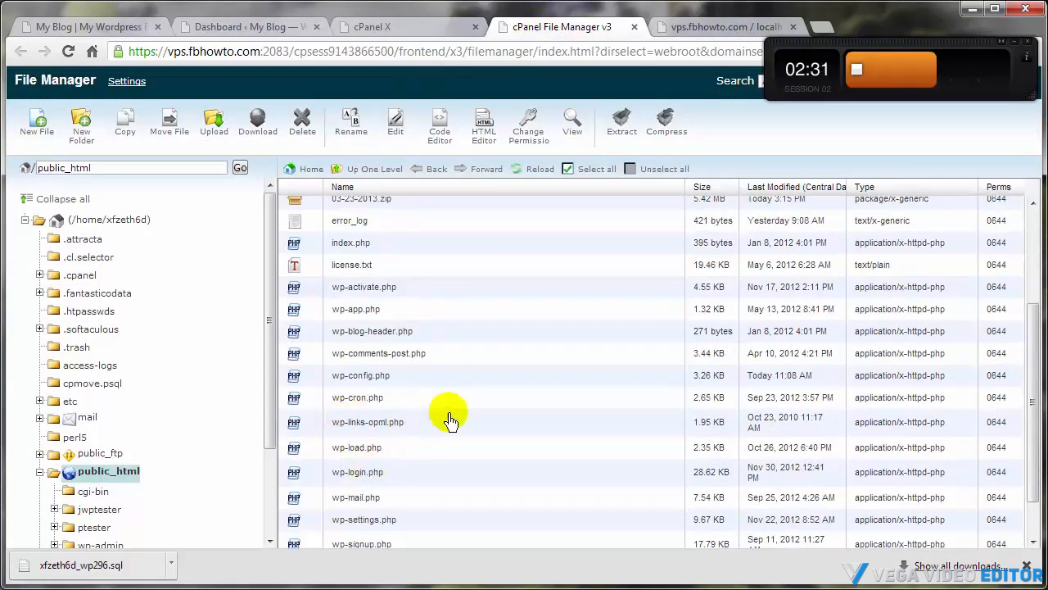
click(314, 383)
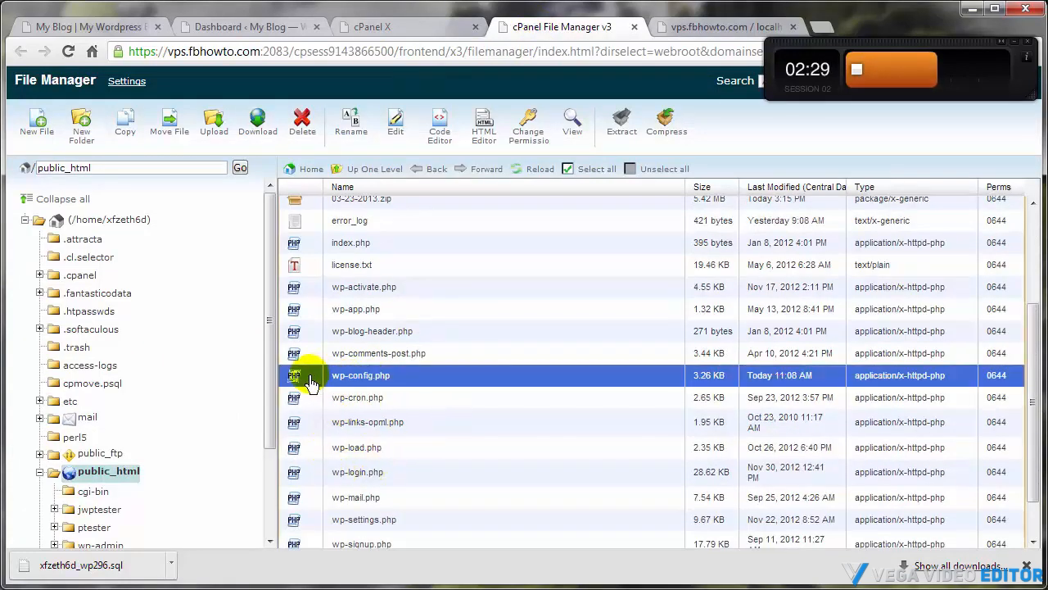
click(437, 131)
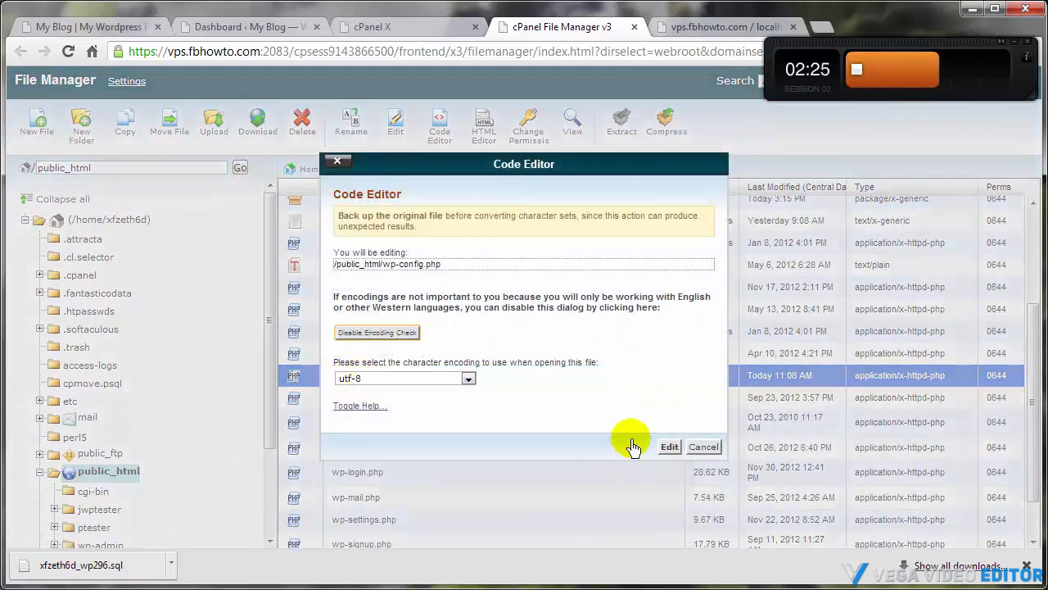
click(667, 447)
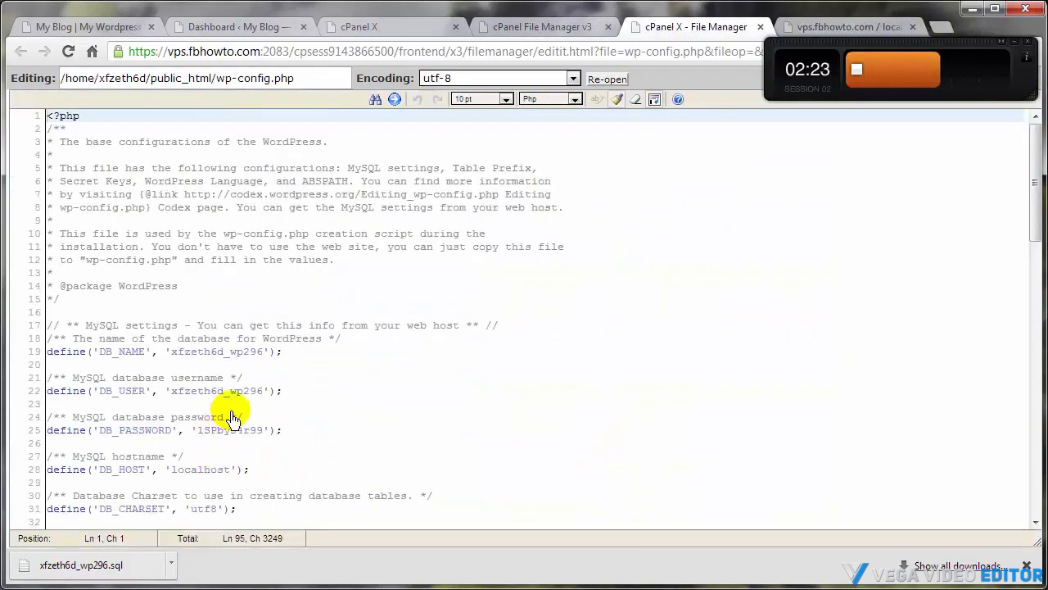
drag(60, 390, 432, 393)
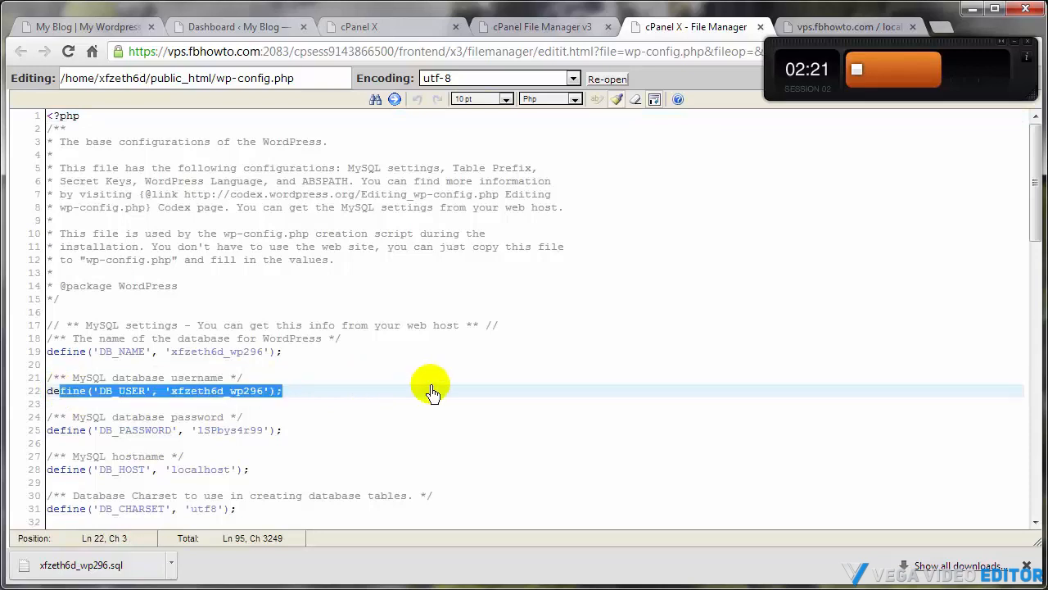
key(Delete)
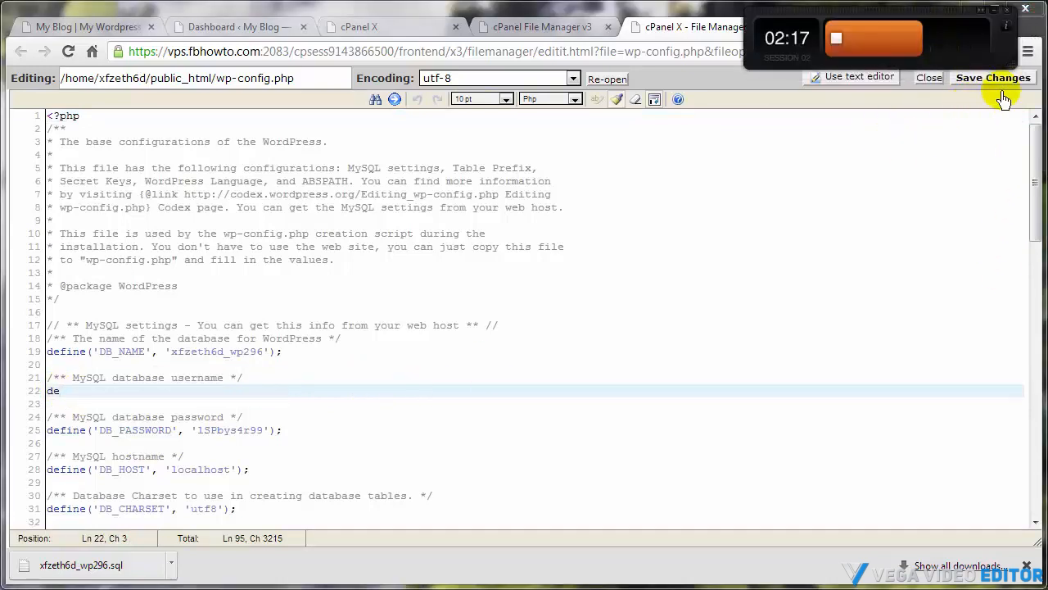
click(1003, 78)
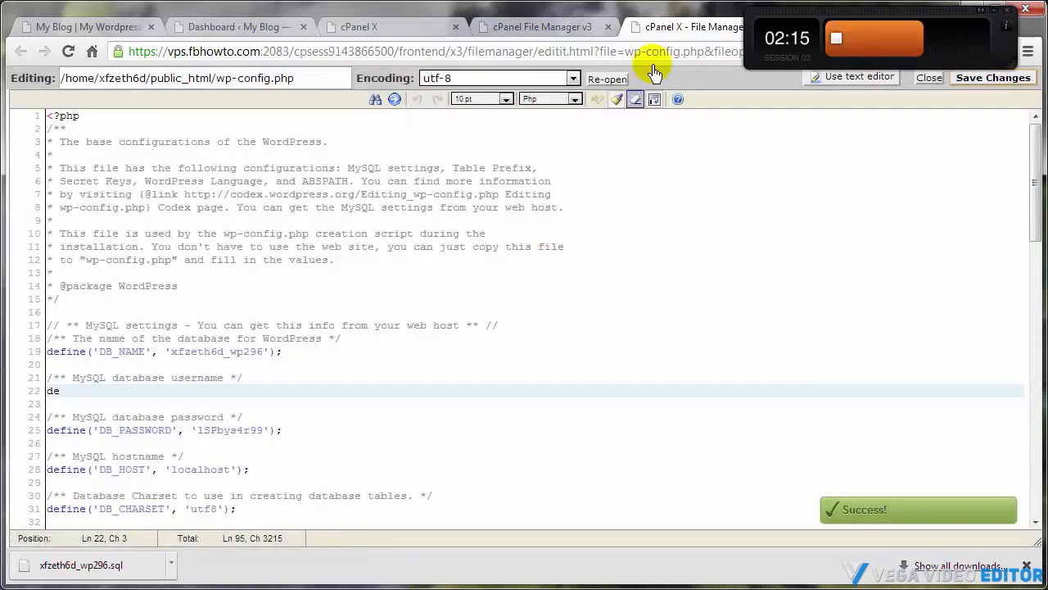
Close the code editor tab and reload the blog's home page to check the site after the edit
click(759, 27)
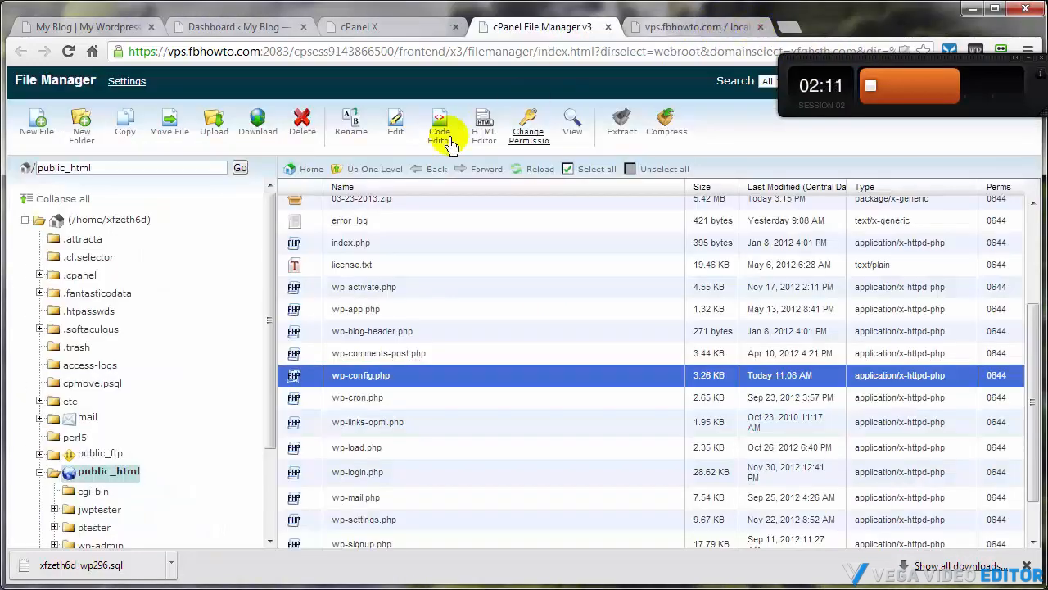
click(87, 26)
mouse_move(47, 82)
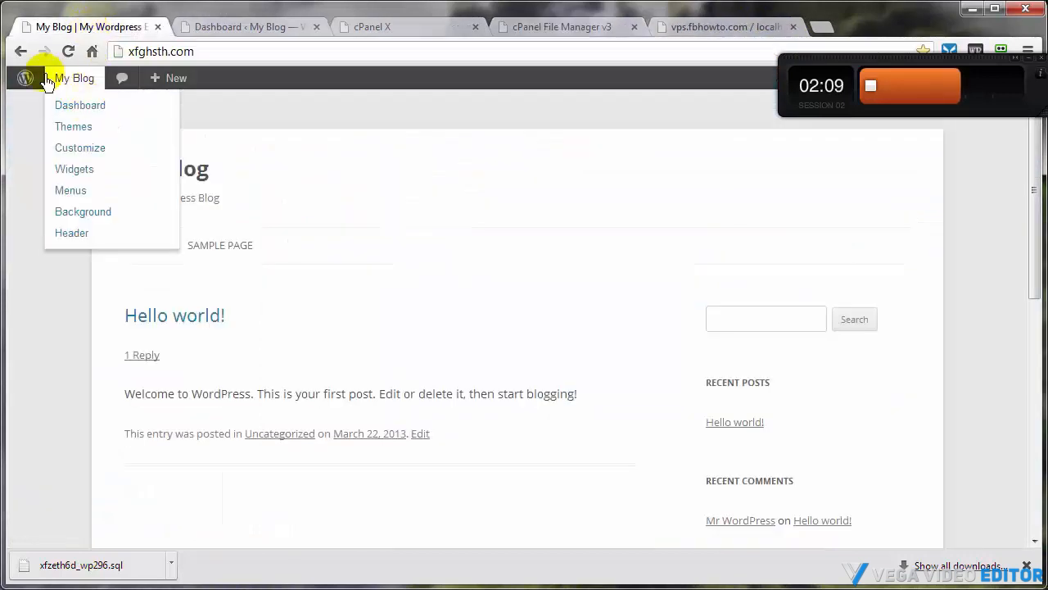
click(68, 50)
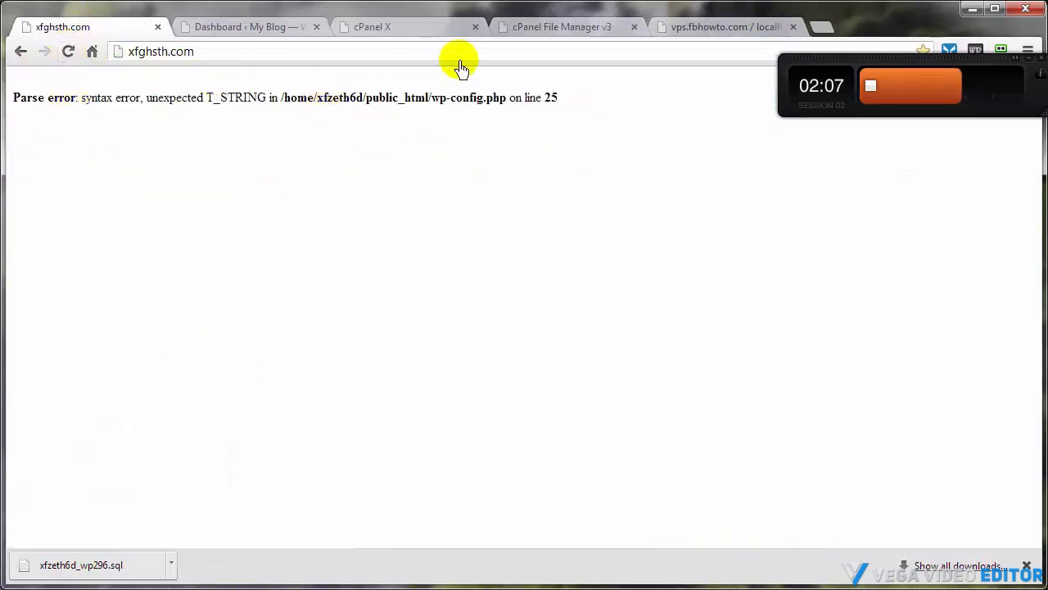
In phpMyAdmin, select all tables of the _wp296 database and drop them, confirming the deletion
click(701, 32)
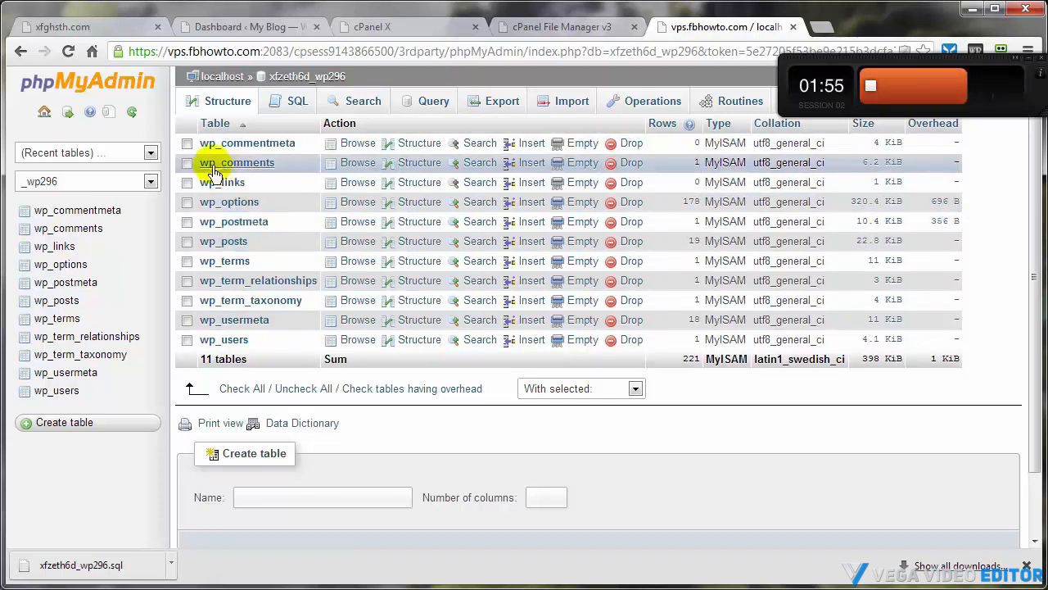
click(237, 390)
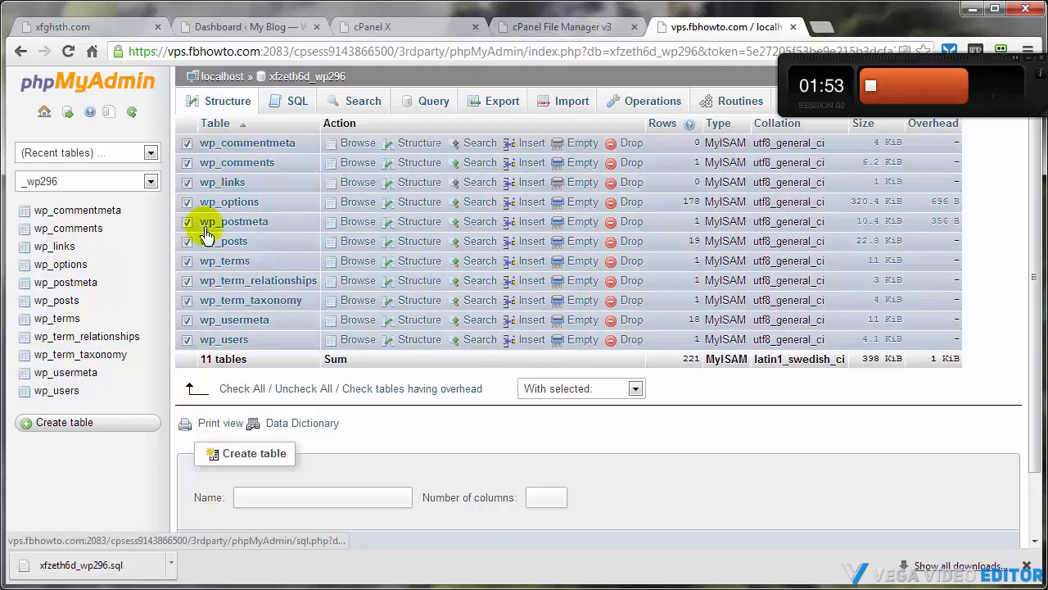
click(636, 389)
click(547, 460)
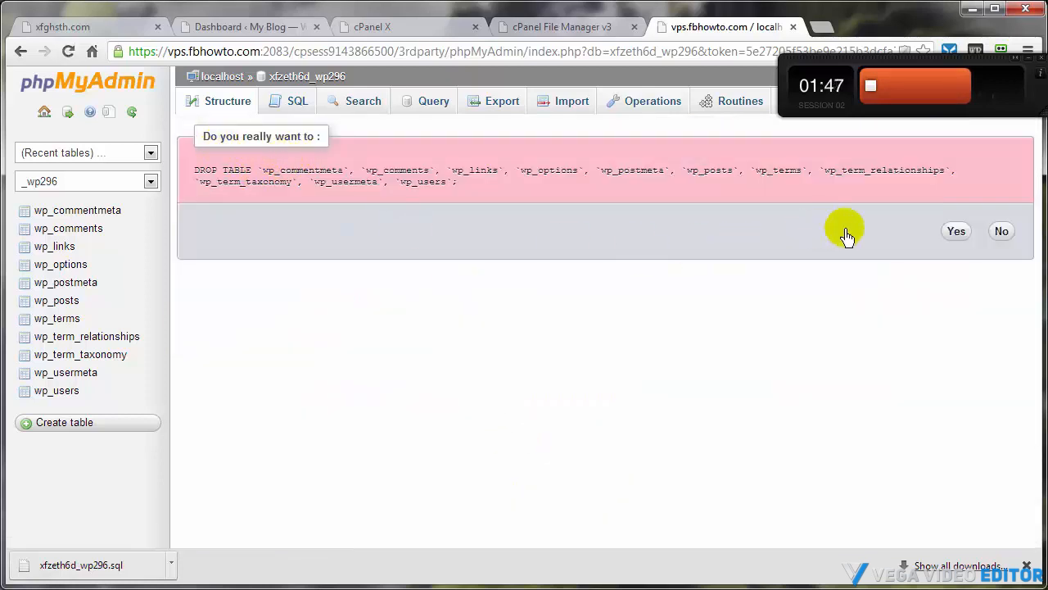
click(957, 233)
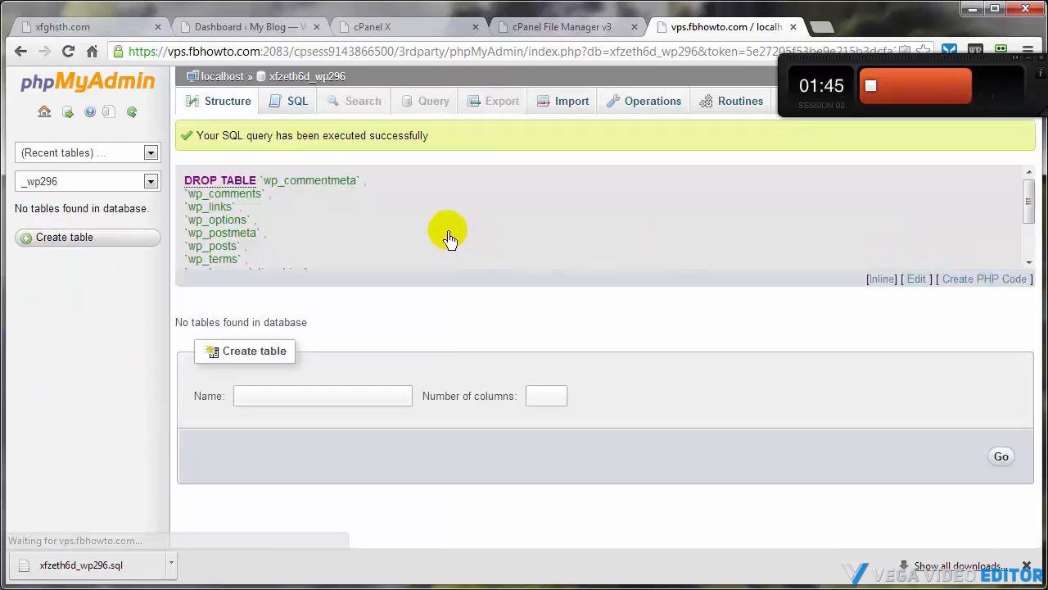
Import the xfzeth6d_wp296.sql backup file from the DeleteAfterUpload folder into the xfzeth6d_wp296 database
click(291, 77)
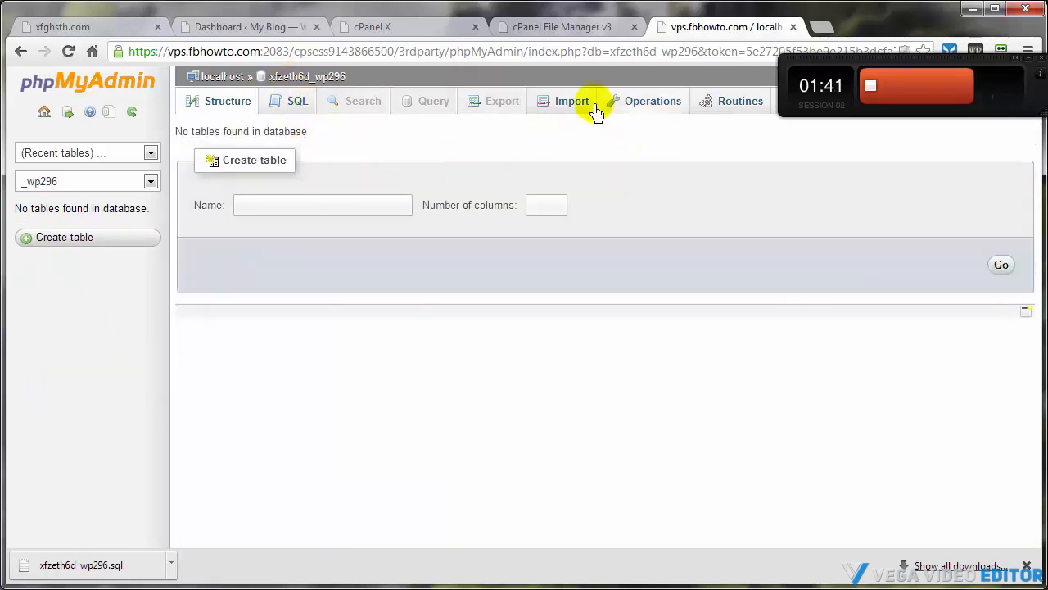
click(563, 109)
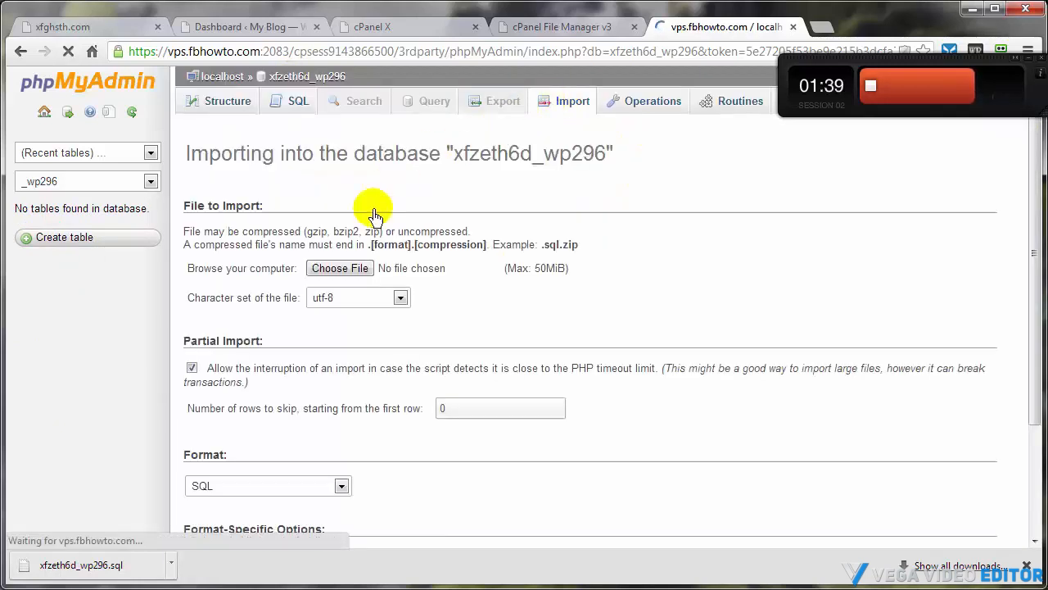
click(323, 270)
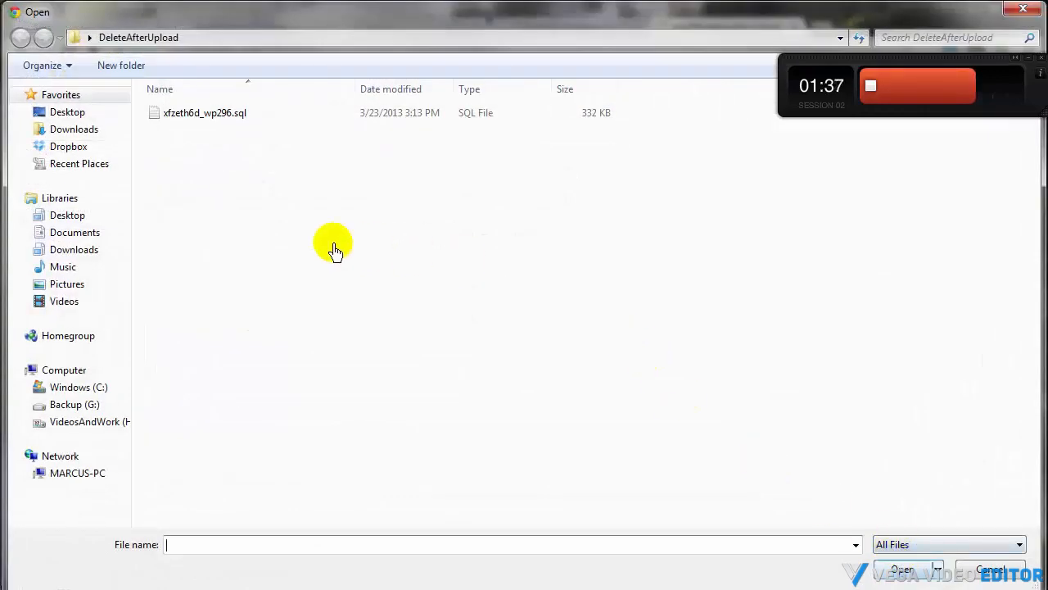
double_click(183, 115)
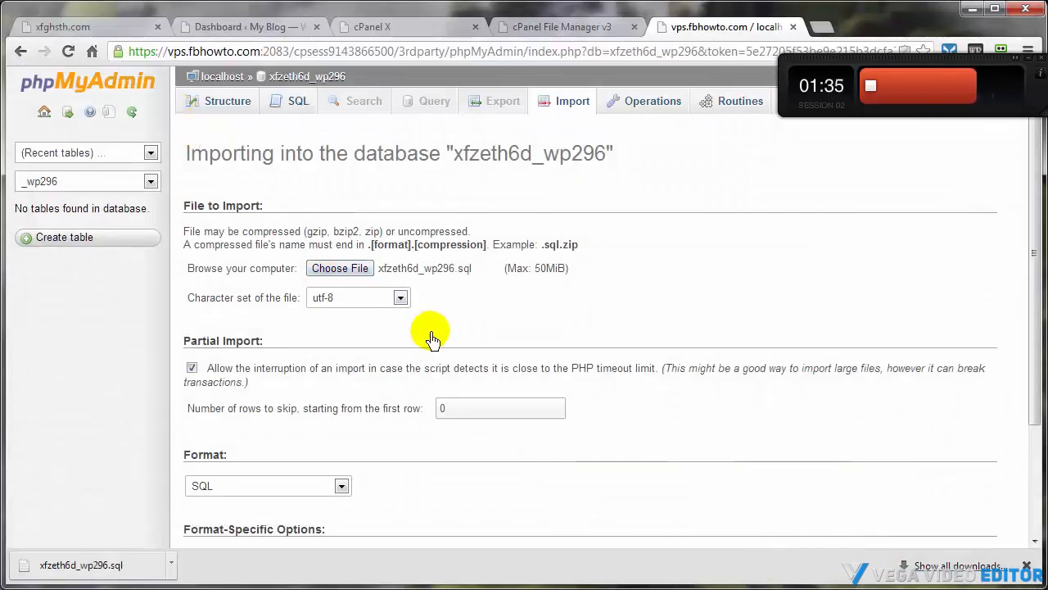
scroll(337, 442, down, 1)
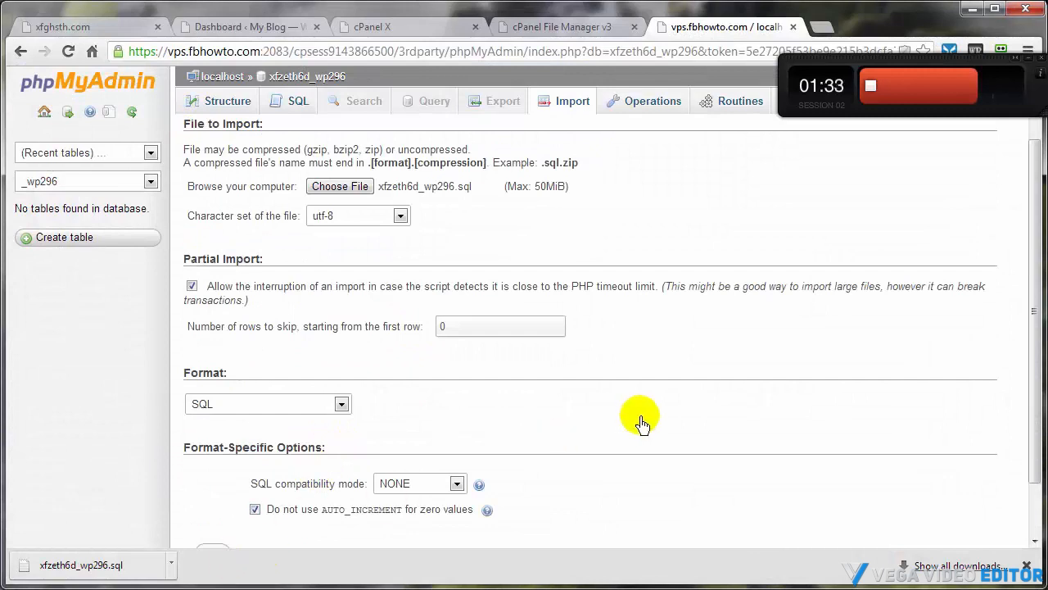
scroll(639, 421, down, 1)
click(213, 488)
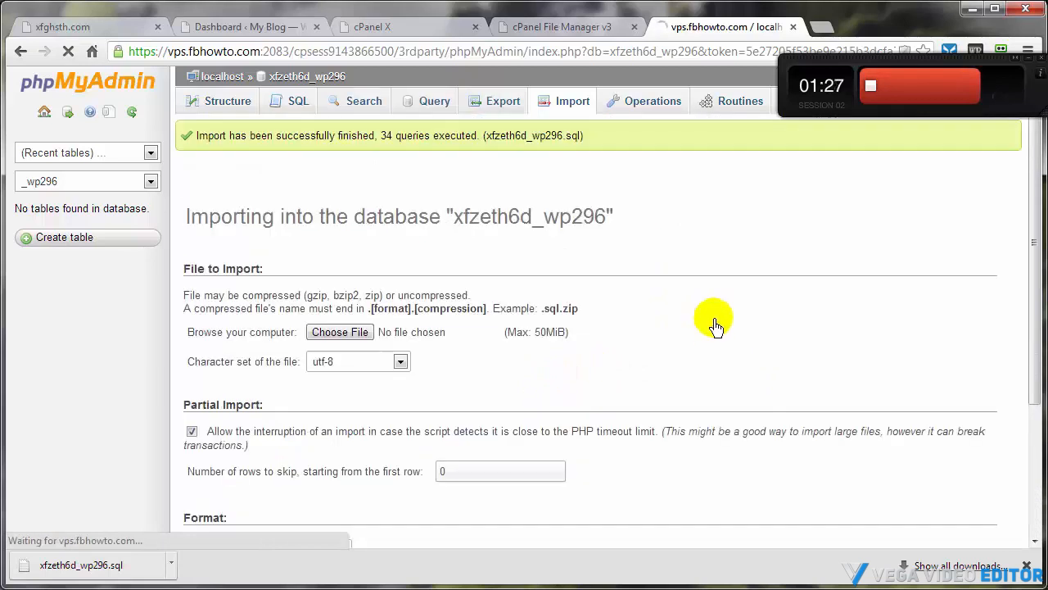
click(307, 79)
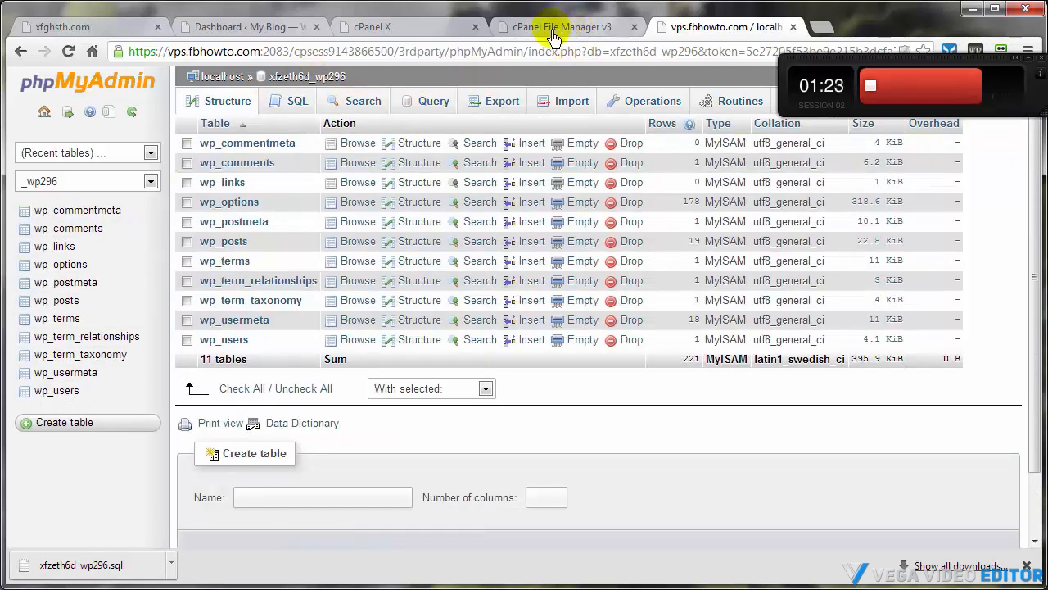
In File Manager, extract the 03-23-2013.zip archive into /public_html
click(408, 32)
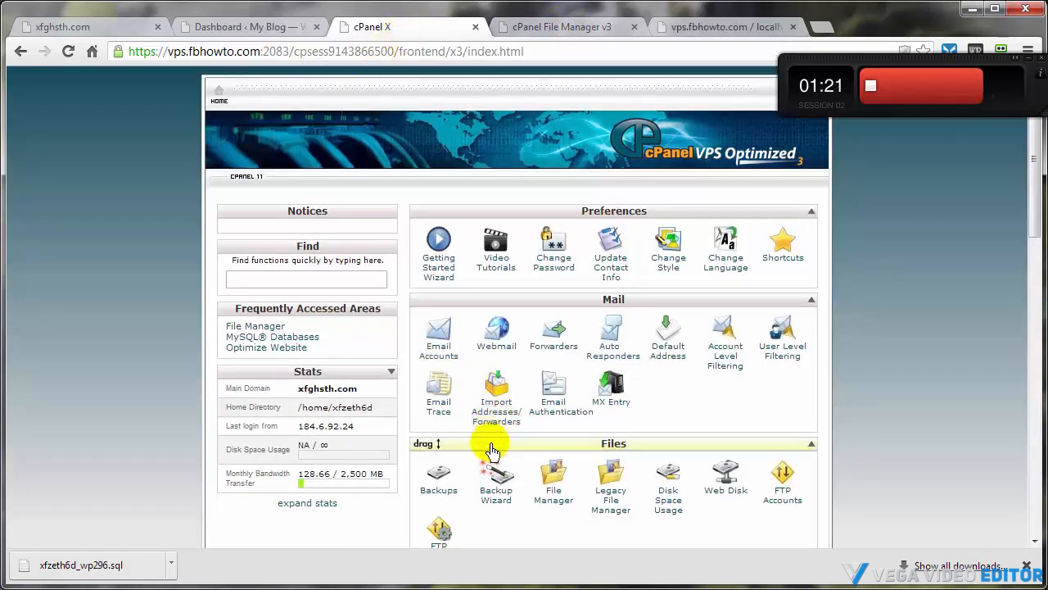
click(542, 31)
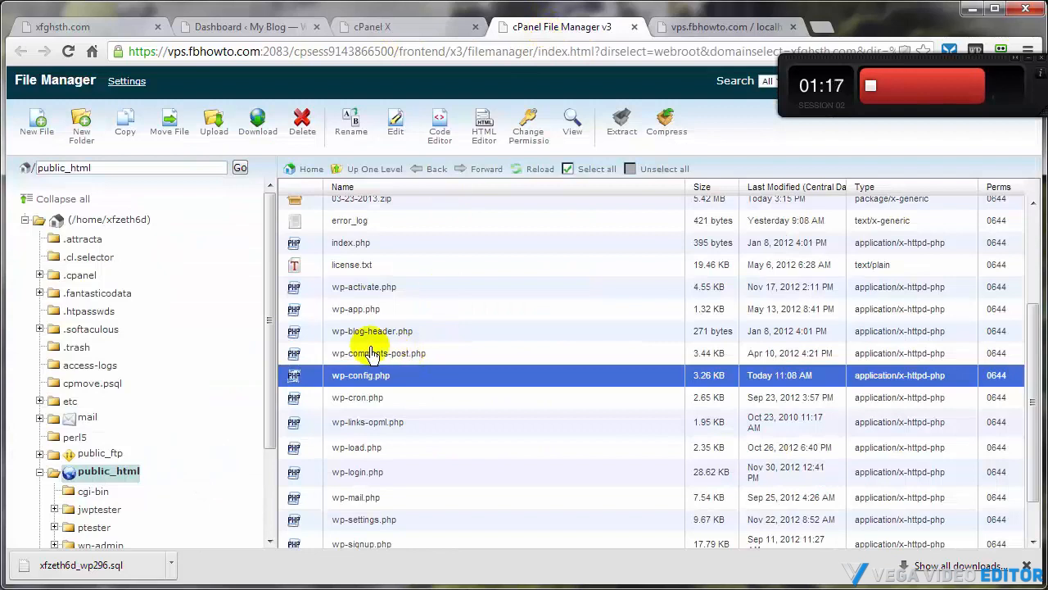
click(357, 203)
scroll(353, 283, up, 3)
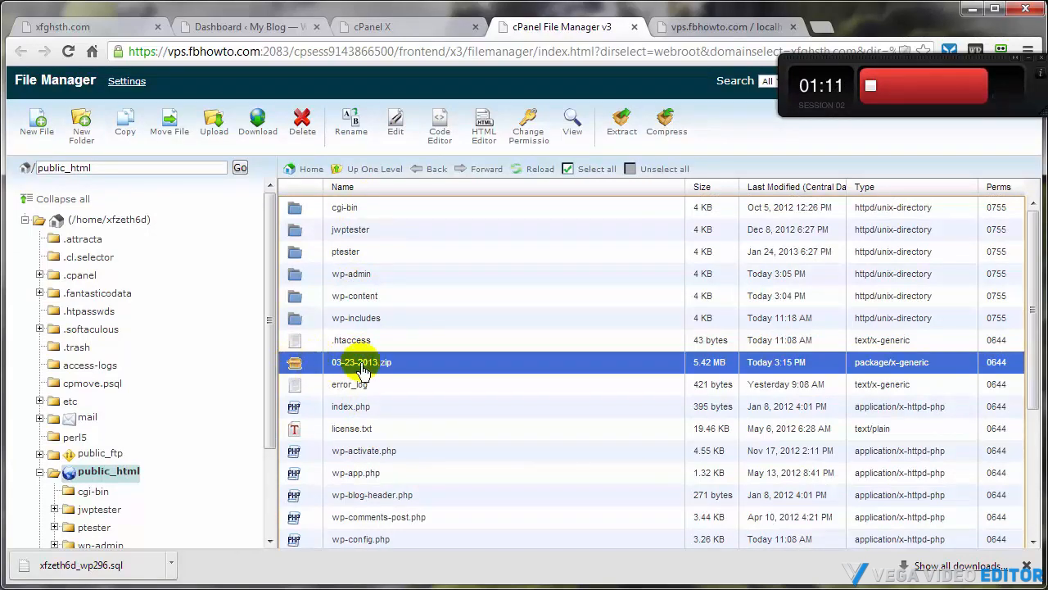
click(621, 131)
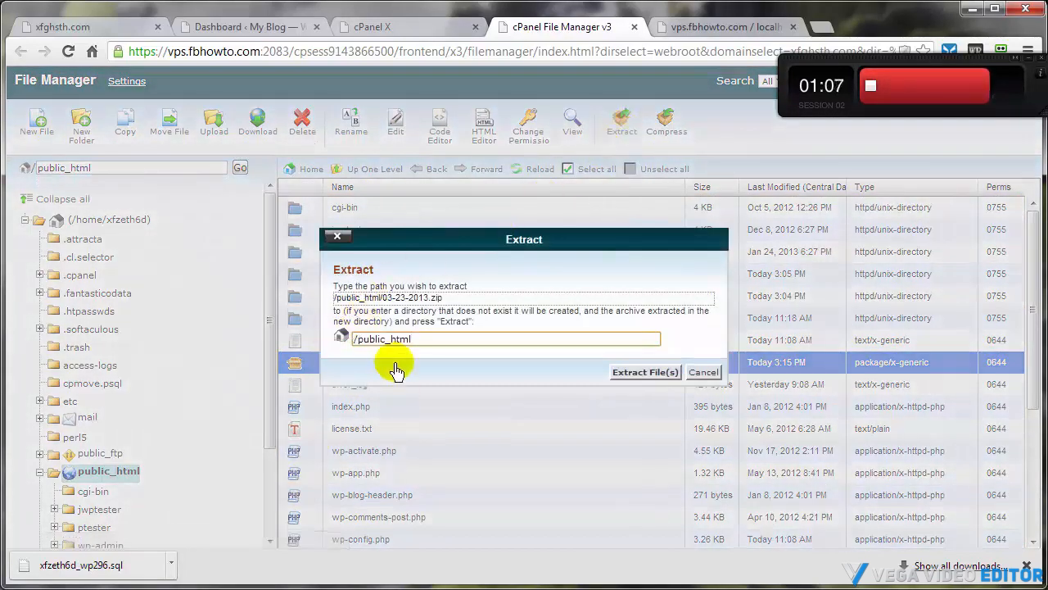
click(643, 380)
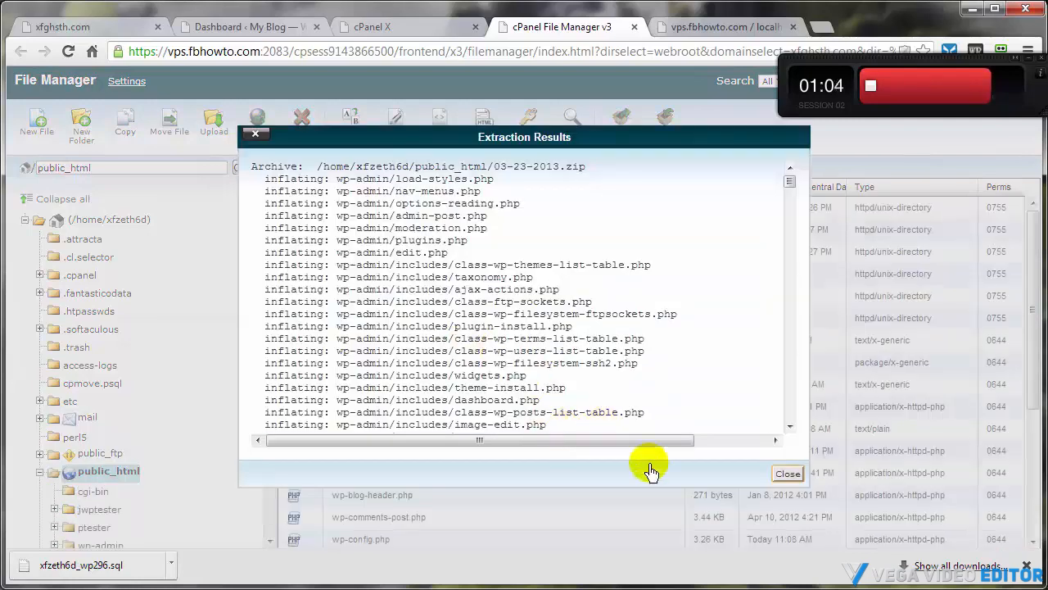
click(786, 474)
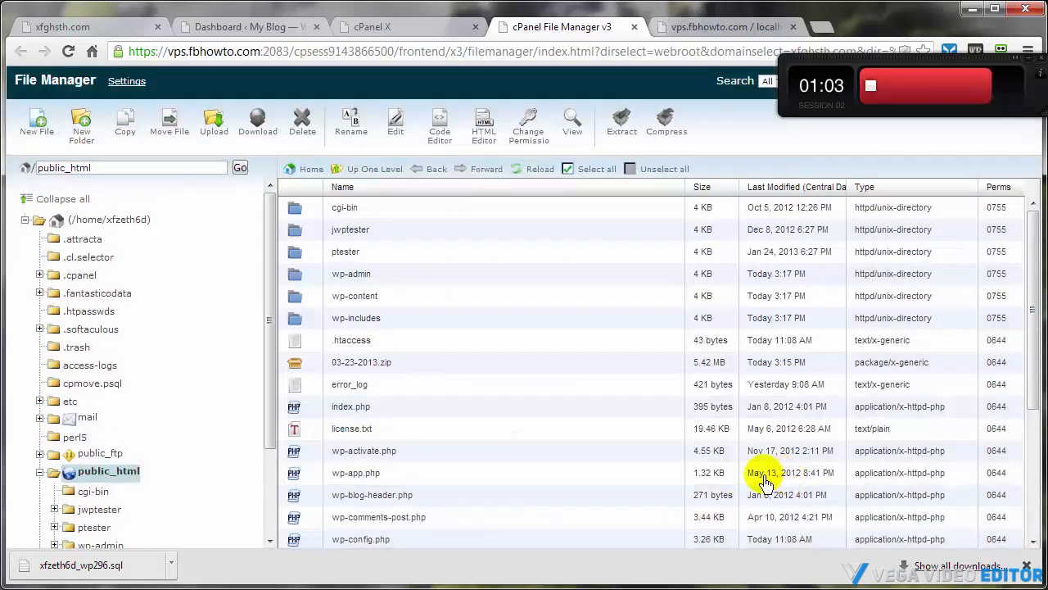
Delete the 03-23-2013.zip archive from public_html, then reload the blog's home page
click(311, 365)
click(296, 131)
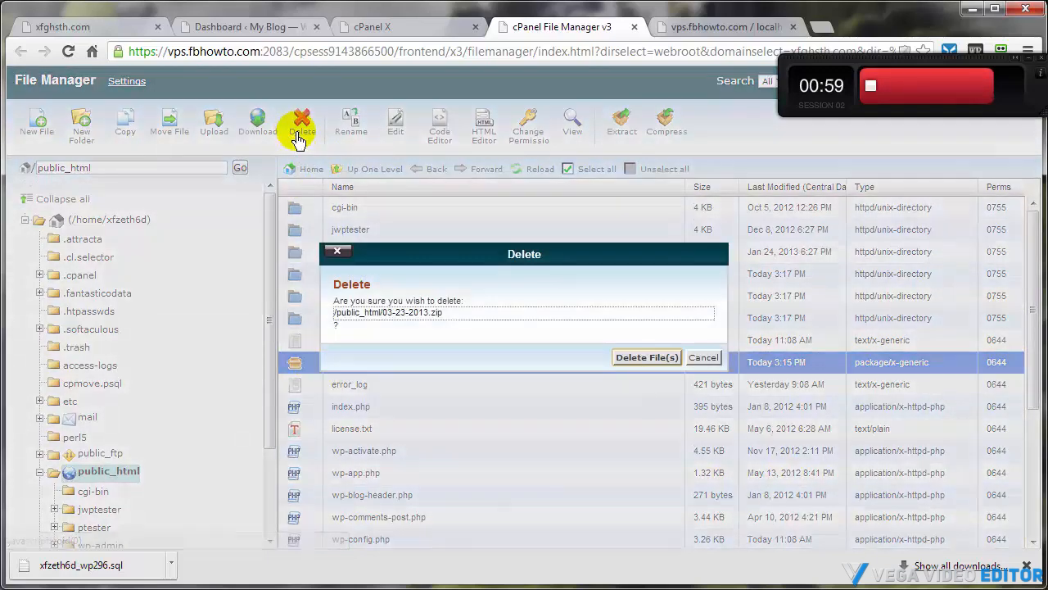
click(643, 359)
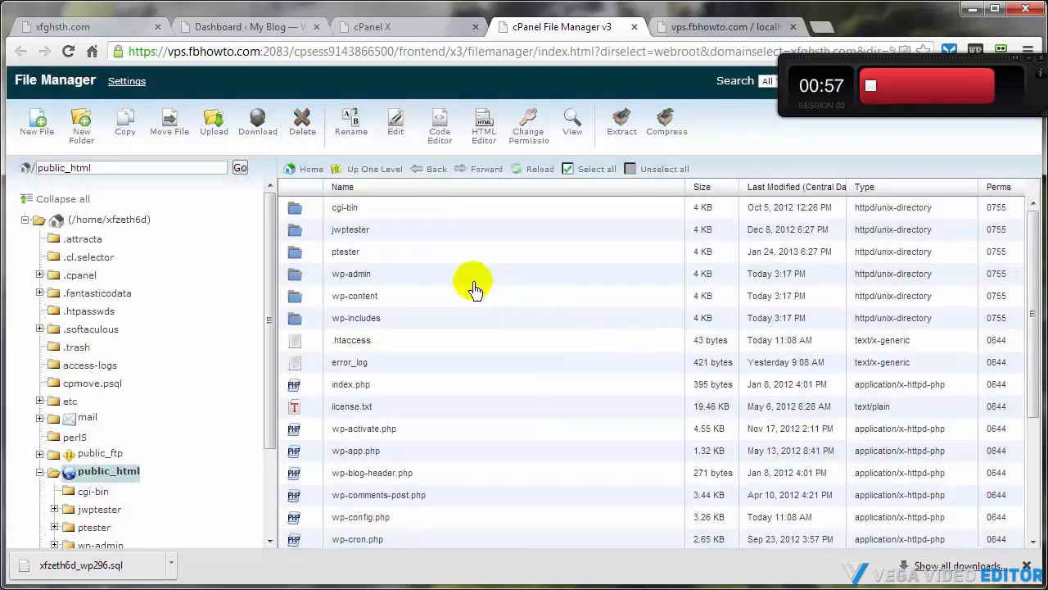
click(66, 35)
click(68, 51)
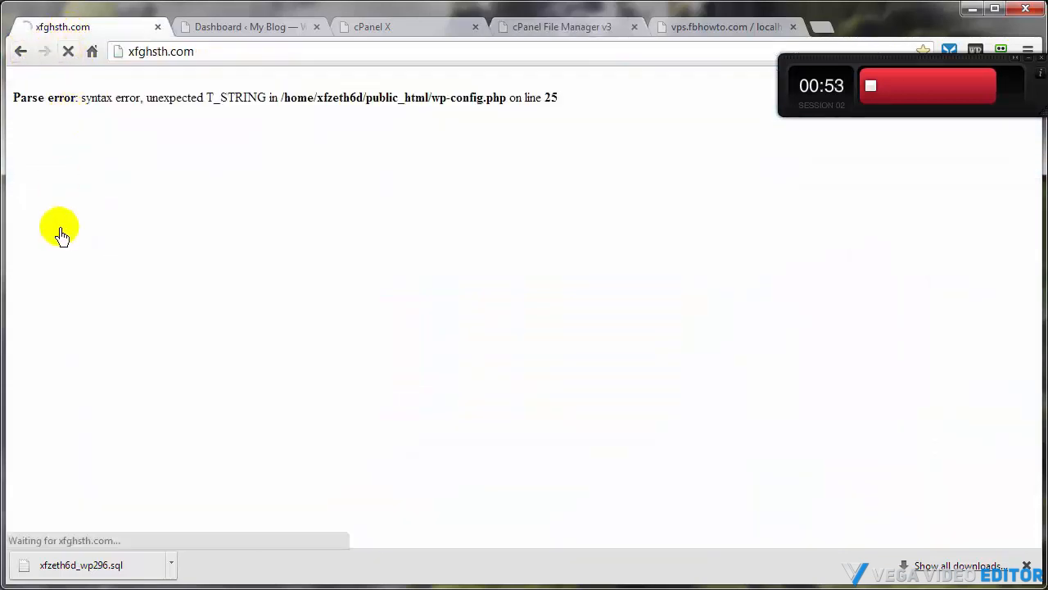